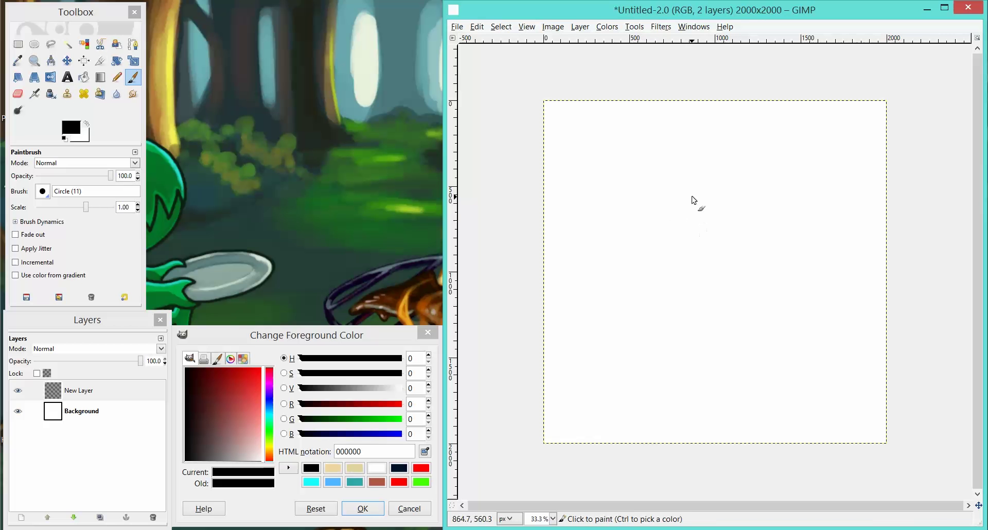
Step: Handwrite the list items "sketch", "2nd pass" and "blob colors" in black with dashes on the New Layer layer
{"action": "left_click", "coordinate": [152, 390]}
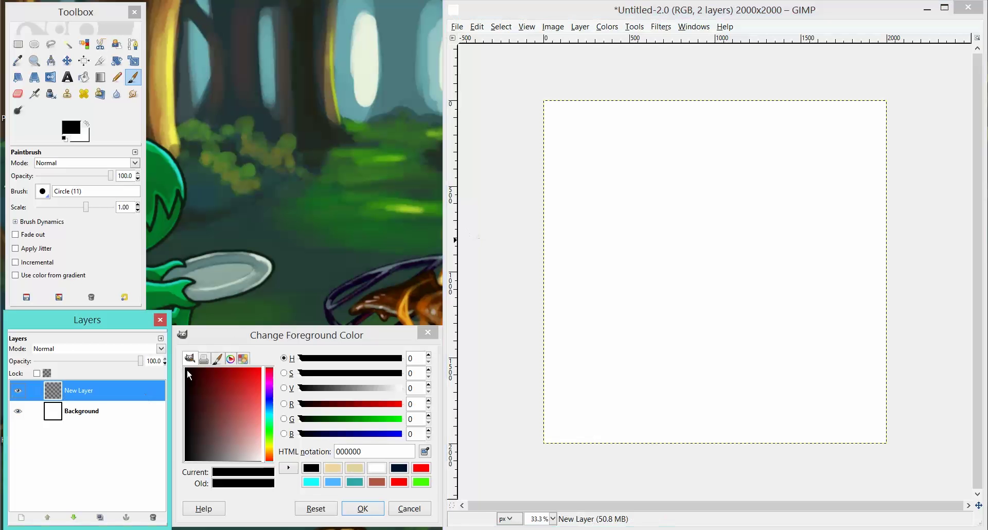
{"action": "left_click_drag", "start_coordinate": [559, 126], "coordinate": [621, 128]}
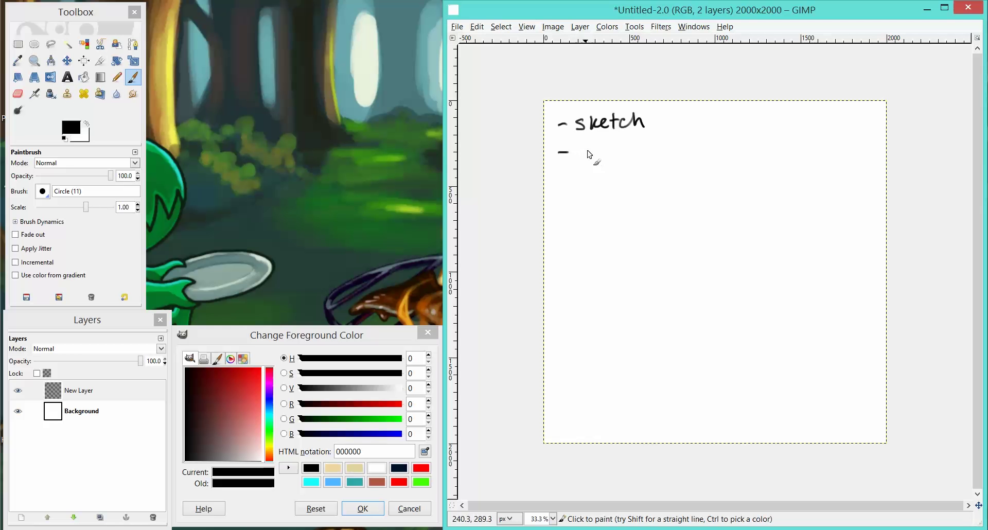
{"action": "mouse_move", "coordinate": [577, 148]}
{"action": "left_mouse_down"}
{"action": "mouse_move", "coordinate": [604, 145]}
{"action": "mouse_move", "coordinate": [602, 154]}
{"action": "mouse_move", "coordinate": [649, 160]}
{"action": "left_mouse_up"}
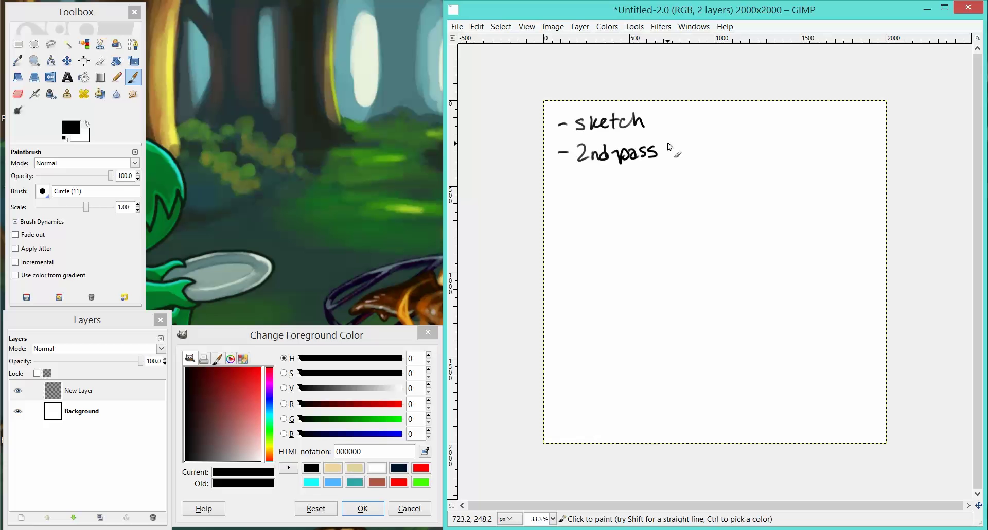
{"action": "left_click_drag", "start_coordinate": [559, 190], "coordinate": [565, 190]}
{"action": "mouse_move", "coordinate": [582, 195]}
{"action": "left_mouse_down"}
{"action": "mouse_move", "coordinate": [591, 183]}
{"action": "mouse_move", "coordinate": [615, 203]}
{"action": "mouse_move", "coordinate": [660, 189]}
{"action": "mouse_move", "coordinate": [681, 200]}
{"action": "left_mouse_up"}
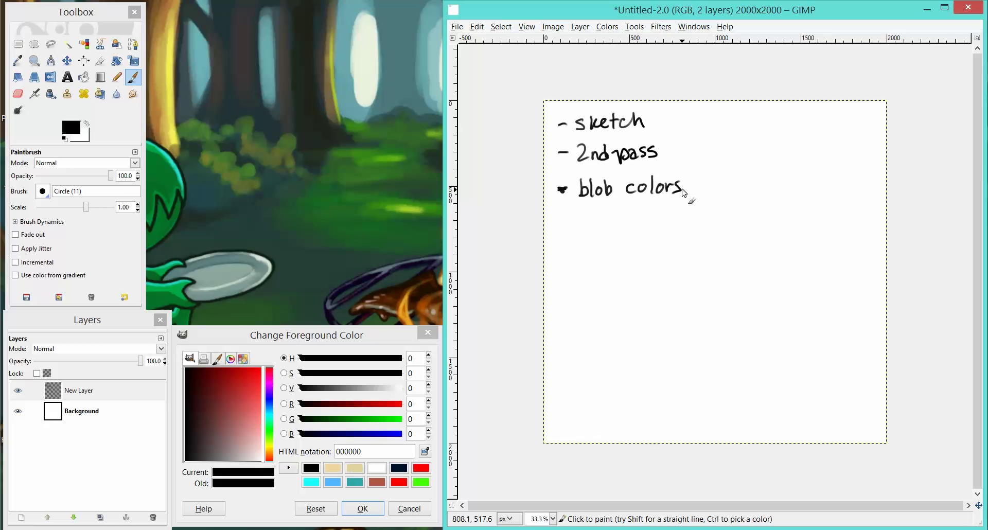
Step: Handwrite a fourth dashed list item, "details in color", below "blob colors"
{"action": "left_click_drag", "start_coordinate": [555, 238], "coordinate": [565, 237]}
{"action": "mouse_move", "coordinate": [585, 222]}
{"action": "left_mouse_down"}
{"action": "mouse_move", "coordinate": [617, 241]}
{"action": "mouse_move", "coordinate": [627, 223]}
{"action": "mouse_move", "coordinate": [626, 247]}
{"action": "mouse_move", "coordinate": [656, 228]}
{"action": "mouse_move", "coordinate": [635, 244]}
{"action": "left_mouse_up"}
{"action": "mouse_move", "coordinate": [662, 227]}
{"action": "left_mouse_down"}
{"action": "mouse_move", "coordinate": [661, 243]}
{"action": "mouse_move", "coordinate": [699, 241]}
{"action": "left_mouse_up"}
{"action": "left_click_drag", "start_coordinate": [708, 234], "coordinate": [723, 241]}
{"action": "left_click_drag", "start_coordinate": [727, 233], "coordinate": [744, 227]}
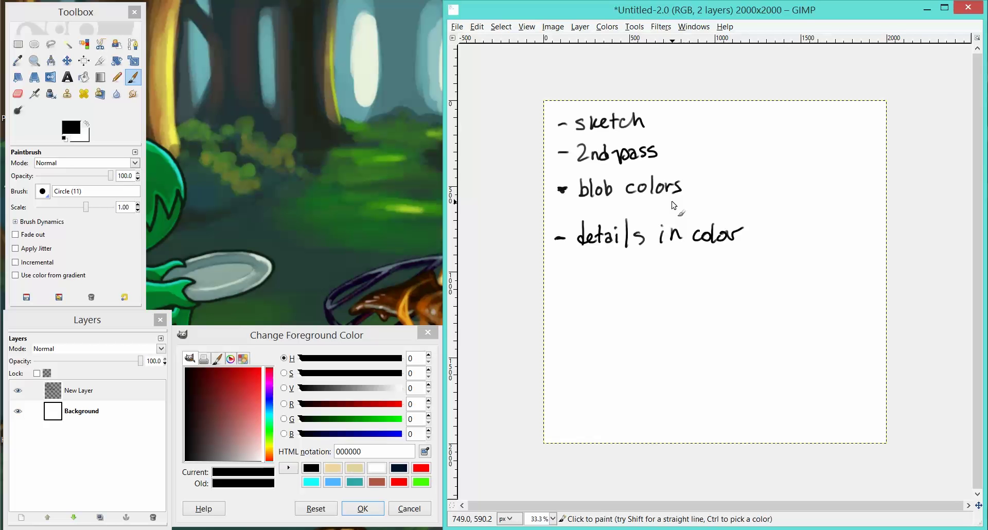
Step: Add a new layer above the handwritten list and hide the list's layer
{"action": "left_click", "coordinate": [126, 394]}
{"action": "left_click", "coordinate": [21, 517]}
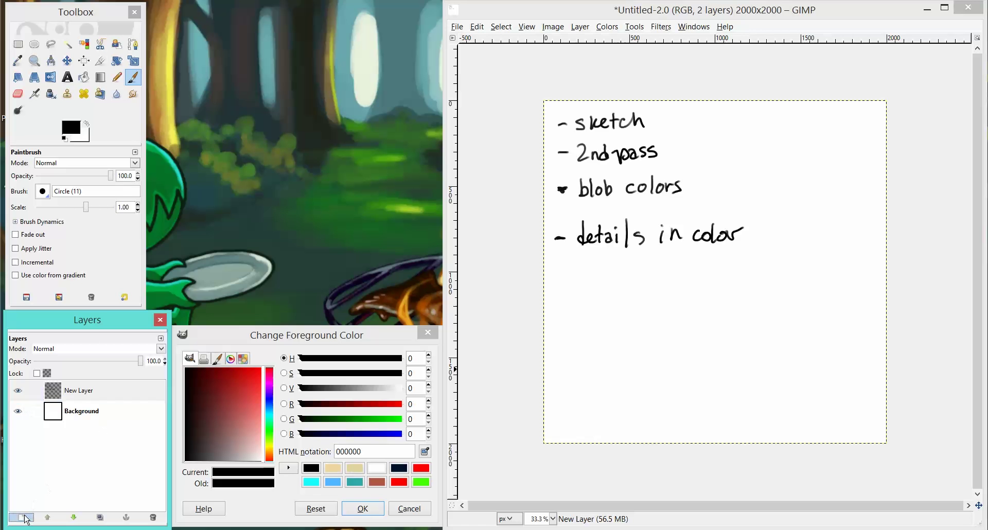
{"action": "key", "text": "Return"}
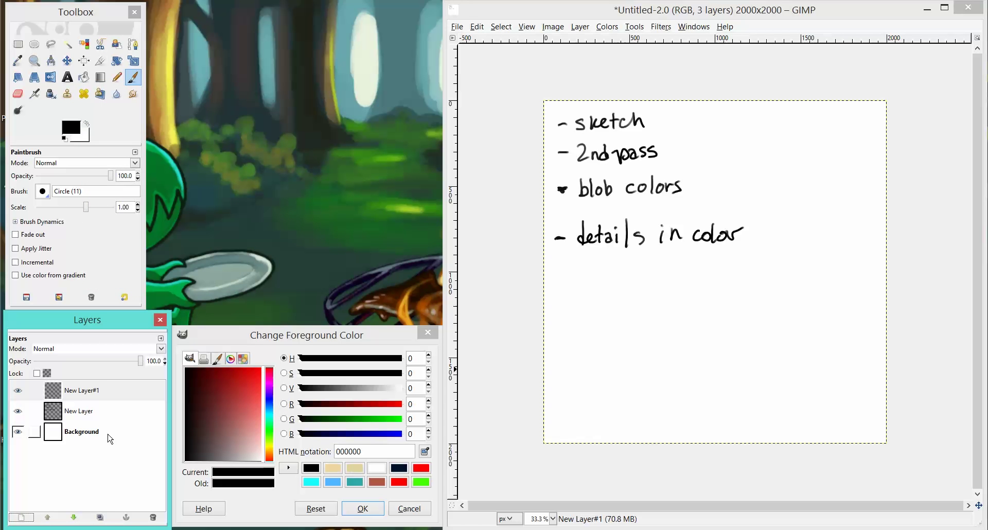
{"action": "left_click", "coordinate": [641, 60]}
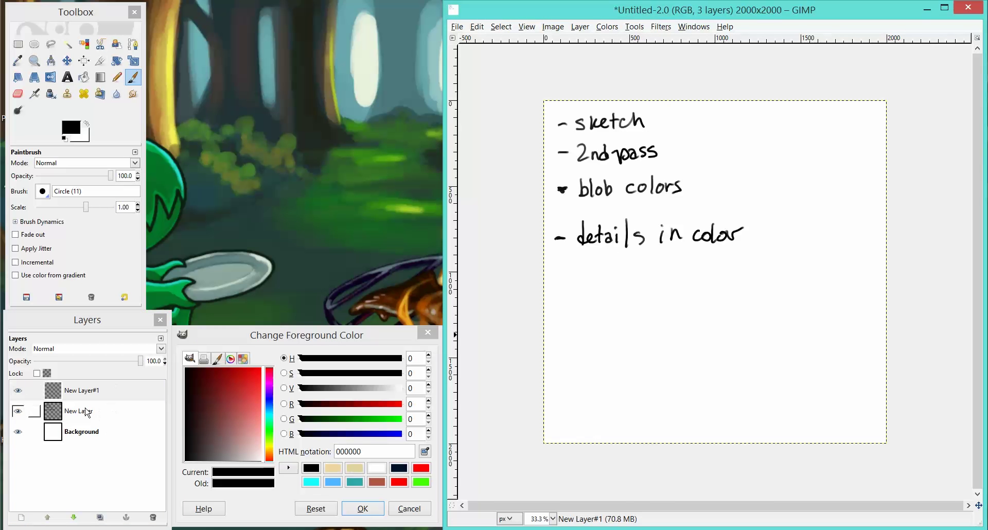
{"action": "left_click", "coordinate": [18, 411]}
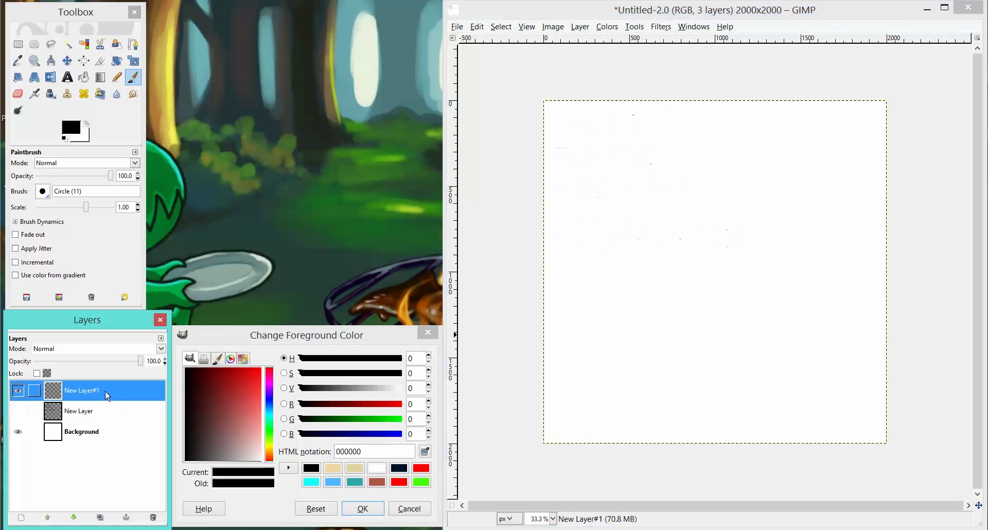
{"action": "left_click", "coordinate": [713, 14]}
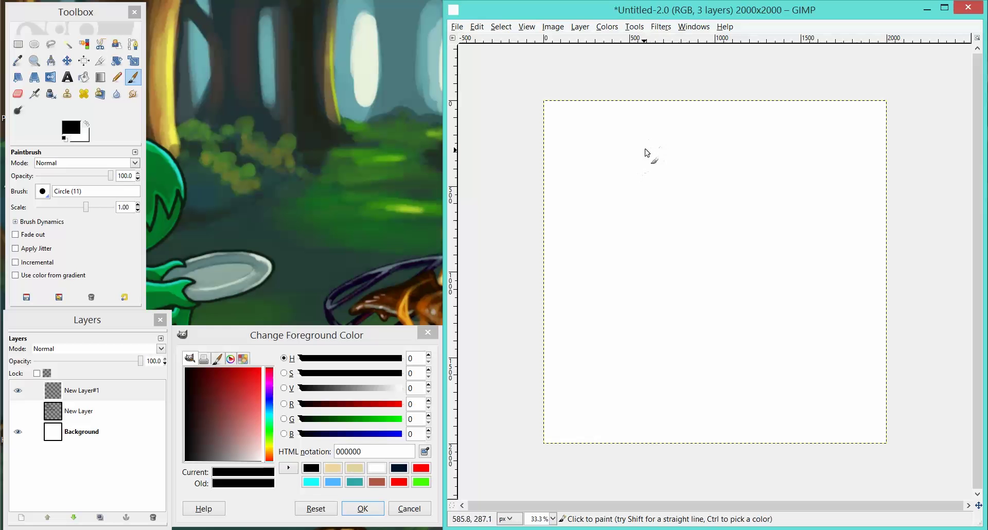
Step: Sketch a left-facing face profile with forehead, nose, lips, chin, jaw and neck, plus an eyebrow and closed eye
{"action": "mouse_move", "coordinate": [647, 152]}
{"action": "left_mouse_down"}
{"action": "mouse_move", "coordinate": [642, 250]}
{"action": "mouse_move", "coordinate": [608, 265]}
{"action": "mouse_move", "coordinate": [661, 398]}
{"action": "mouse_move", "coordinate": [697, 397]}
{"action": "mouse_move", "coordinate": [790, 335]}
{"action": "left_mouse_up"}
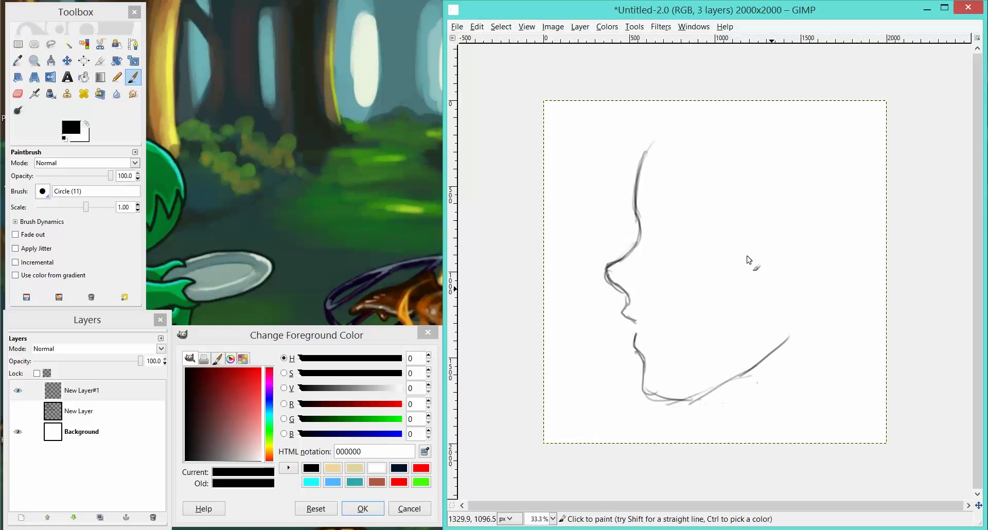
{"action": "left_click_drag", "start_coordinate": [624, 156], "coordinate": [661, 125]}
{"action": "mouse_move", "coordinate": [647, 390]}
{"action": "left_mouse_down"}
{"action": "mouse_move", "coordinate": [703, 387]}
{"action": "mouse_move", "coordinate": [666, 398]}
{"action": "mouse_move", "coordinate": [736, 380]}
{"action": "mouse_move", "coordinate": [725, 370]}
{"action": "mouse_move", "coordinate": [714, 396]}
{"action": "mouse_move", "coordinate": [722, 391]}
{"action": "mouse_move", "coordinate": [743, 428]}
{"action": "left_mouse_up"}
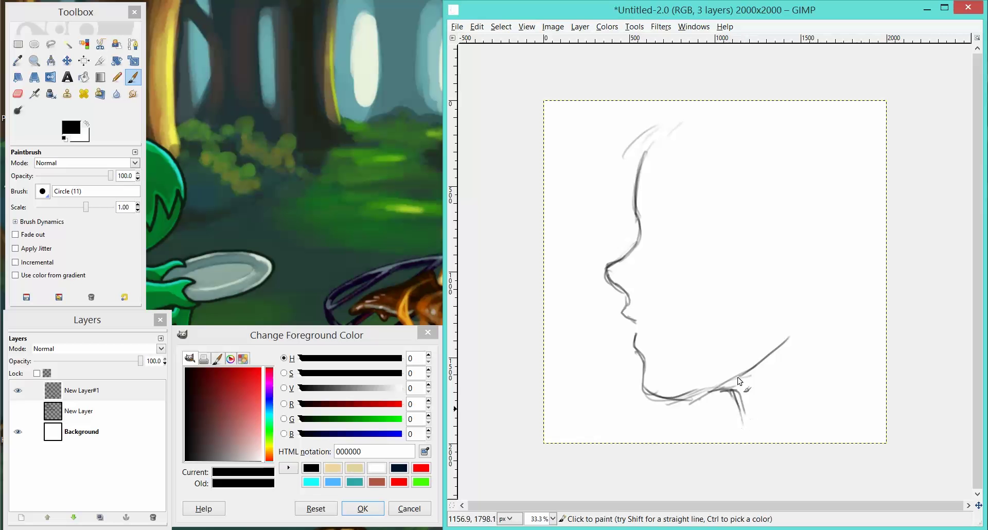
{"action": "left_click_drag", "start_coordinate": [660, 206], "coordinate": [681, 203]}
{"action": "left_click_drag", "start_coordinate": [664, 234], "coordinate": [671, 236]}
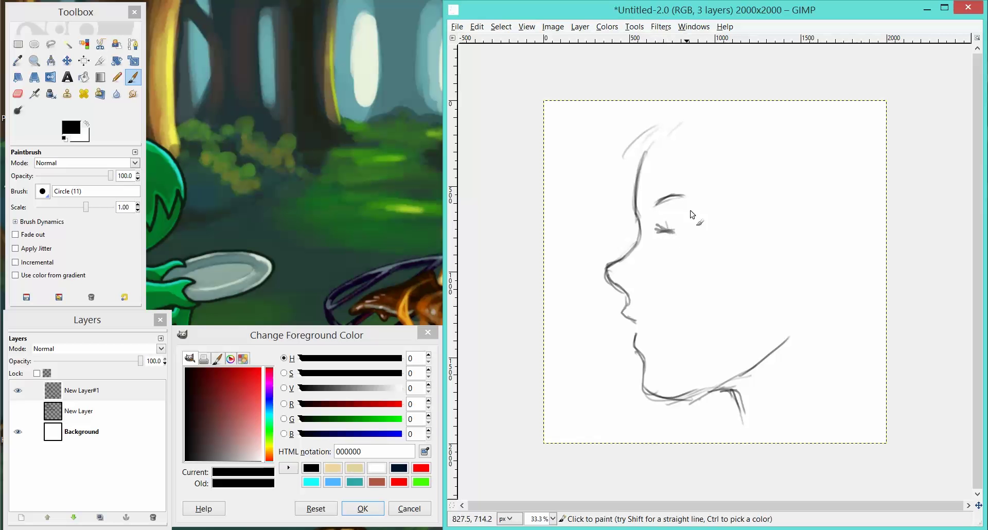
Step: Select and float the face sketch, scale it down, move it slightly toward the canvas middle and anchor it
{"action": "key", "text": "r"}
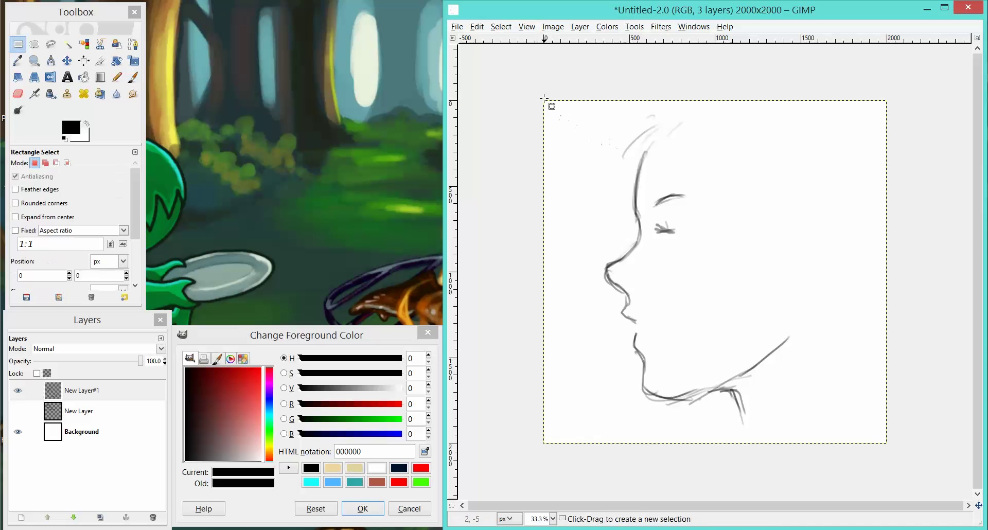
{"action": "mouse_move", "coordinate": [535, 97]}
{"action": "left_mouse_down"}
{"action": "mouse_move", "coordinate": [821, 334]}
{"action": "mouse_move", "coordinate": [878, 455]}
{"action": "mouse_move", "coordinate": [812, 389]}
{"action": "mouse_move", "coordinate": [806, 369]}
{"action": "left_mouse_up"}
{"action": "key", "text": "shift+ctrl+l"}
{"action": "key", "text": "shift+s"}
{"action": "left_click", "coordinate": [855, 426]}
{"action": "key", "text": "Return"}
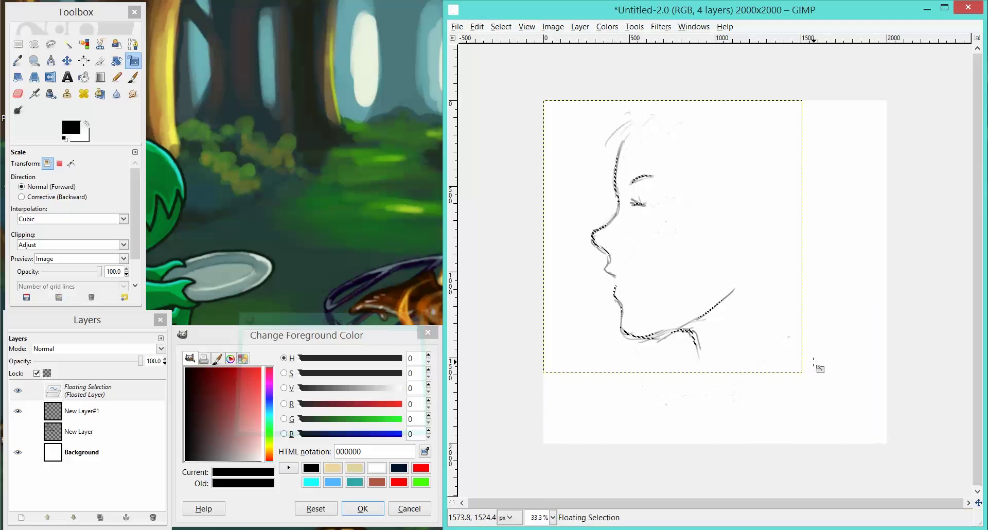
{"action": "key", "text": "m"}
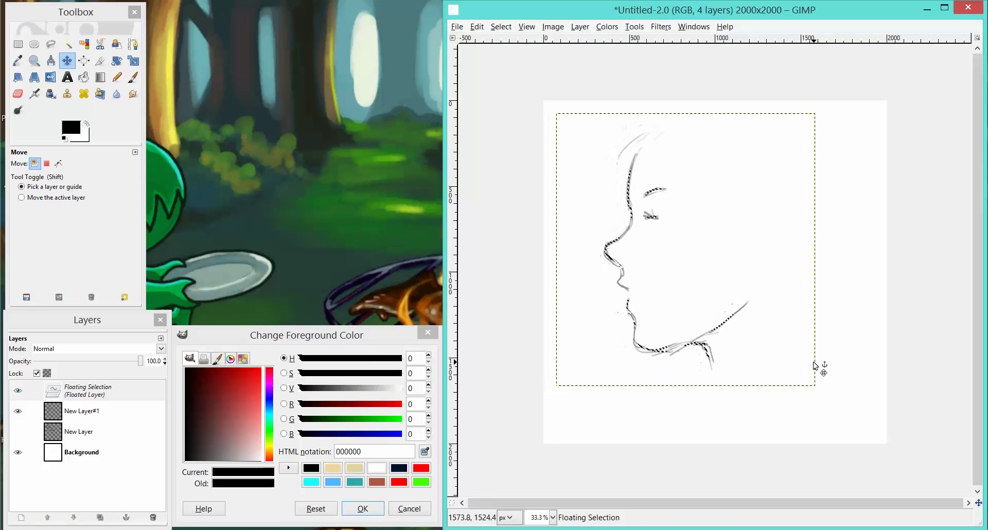
{"action": "left_click", "coordinate": [815, 366], "text": "shift"}
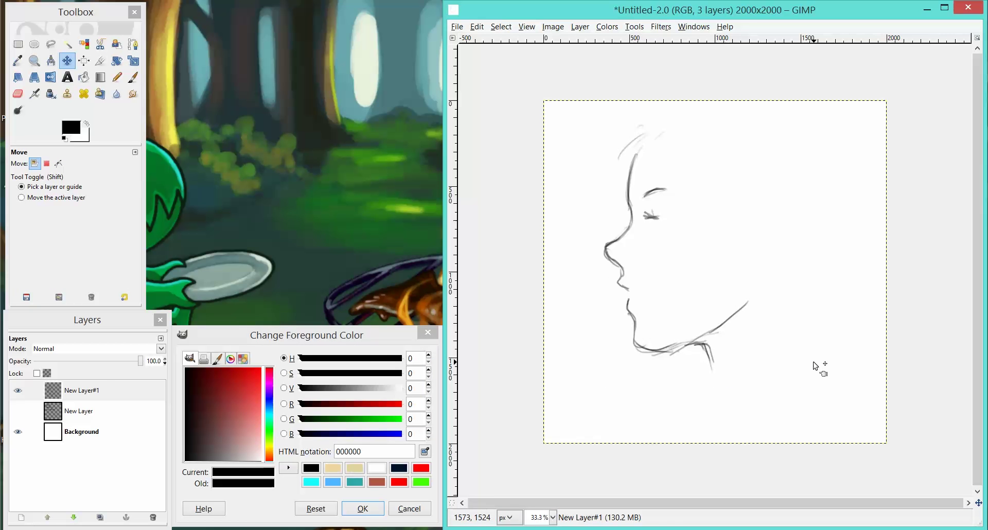
Step: Paint the fringe strands over the forehead and cheek and the outline of the ear
{"action": "key", "text": "p"}
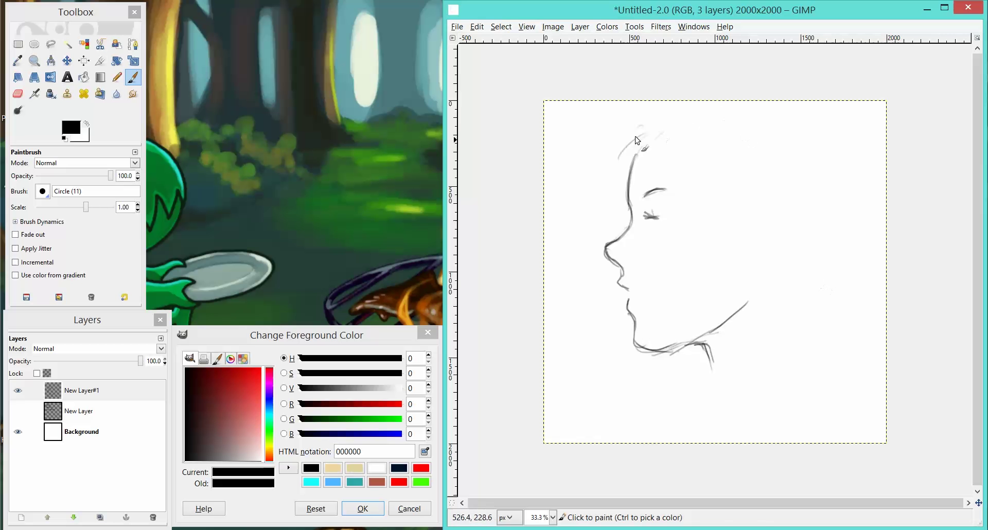
{"action": "mouse_move", "coordinate": [642, 128]}
{"action": "left_mouse_down"}
{"action": "mouse_move", "coordinate": [609, 196]}
{"action": "mouse_move", "coordinate": [628, 210]}
{"action": "mouse_move", "coordinate": [669, 208]}
{"action": "left_mouse_up"}
{"action": "mouse_move", "coordinate": [643, 156]}
{"action": "left_mouse_down"}
{"action": "mouse_move", "coordinate": [708, 242]}
{"action": "mouse_move", "coordinate": [692, 232]}
{"action": "left_mouse_up"}
{"action": "left_click_drag", "start_coordinate": [669, 172], "coordinate": [718, 238]}
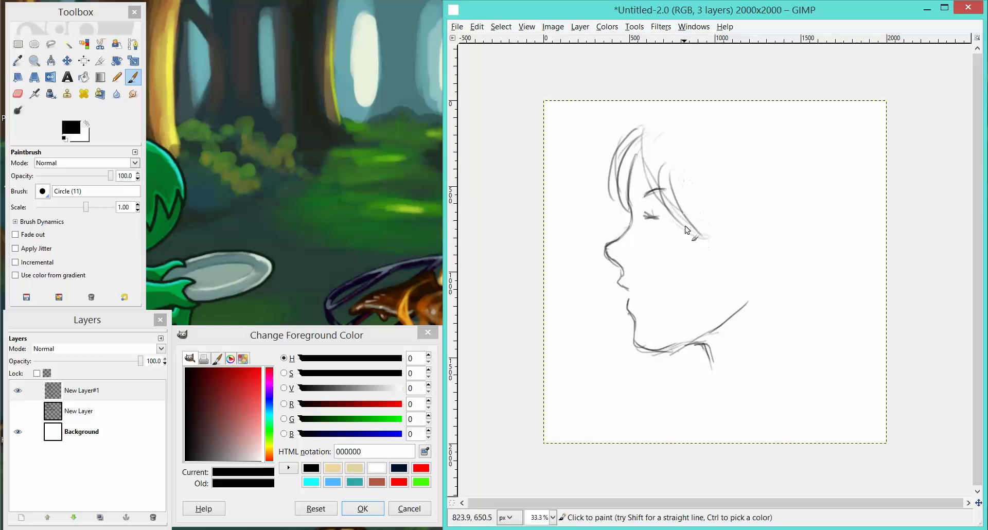
{"action": "mouse_move", "coordinate": [738, 207]}
{"action": "left_mouse_down"}
{"action": "mouse_move", "coordinate": [772, 212]}
{"action": "mouse_move", "coordinate": [771, 257]}
{"action": "mouse_move", "coordinate": [745, 269]}
{"action": "mouse_move", "coordinate": [777, 230]}
{"action": "mouse_move", "coordinate": [761, 204]}
{"action": "left_mouse_up"}
{"action": "mouse_move", "coordinate": [675, 163]}
{"action": "left_mouse_down"}
{"action": "mouse_move", "coordinate": [756, 239]}
{"action": "mouse_move", "coordinate": [713, 167]}
{"action": "mouse_move", "coordinate": [741, 228]}
{"action": "left_mouse_up"}
Step: Sketch the crown, back of the head, tied hair and nape of the neck, undoing the last two strokes
{"action": "left_click_drag", "start_coordinate": [643, 129], "coordinate": [714, 101]}
{"action": "mouse_move", "coordinate": [812, 115]}
{"action": "left_mouse_down"}
{"action": "mouse_move", "coordinate": [831, 130]}
{"action": "mouse_move", "coordinate": [849, 193]}
{"action": "mouse_move", "coordinate": [844, 209]}
{"action": "mouse_move", "coordinate": [852, 189]}
{"action": "mouse_move", "coordinate": [859, 225]}
{"action": "left_mouse_up"}
{"action": "mouse_move", "coordinate": [855, 178]}
{"action": "left_mouse_down"}
{"action": "mouse_move", "coordinate": [851, 265]}
{"action": "mouse_move", "coordinate": [829, 289]}
{"action": "mouse_move", "coordinate": [823, 278]}
{"action": "left_mouse_up"}
{"action": "mouse_move", "coordinate": [756, 275]}
{"action": "left_mouse_down"}
{"action": "mouse_move", "coordinate": [762, 314]}
{"action": "mouse_move", "coordinate": [787, 315]}
{"action": "mouse_move", "coordinate": [769, 304]}
{"action": "mouse_move", "coordinate": [798, 312]}
{"action": "mouse_move", "coordinate": [819, 303]}
{"action": "mouse_move", "coordinate": [789, 277]}
{"action": "mouse_move", "coordinate": [792, 305]}
{"action": "mouse_move", "coordinate": [832, 299]}
{"action": "mouse_move", "coordinate": [803, 314]}
{"action": "mouse_move", "coordinate": [832, 312]}
{"action": "mouse_move", "coordinate": [789, 312]}
{"action": "mouse_move", "coordinate": [836, 306]}
{"action": "mouse_move", "coordinate": [798, 326]}
{"action": "mouse_move", "coordinate": [798, 318]}
{"action": "mouse_move", "coordinate": [774, 362]}
{"action": "left_mouse_up"}
{"action": "key", "text": "ctrl+z"}
{"action": "key", "text": "ctrl+z"}
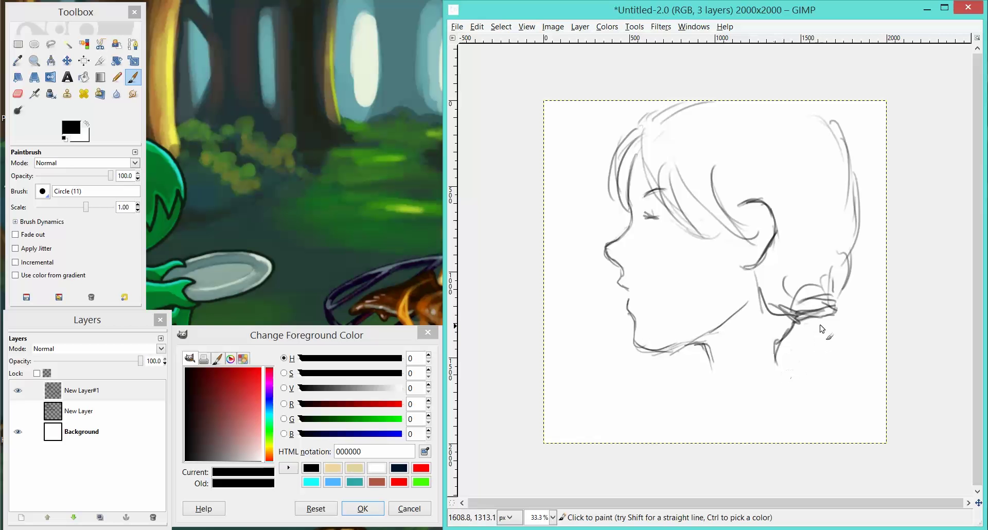
Step: Sketch a braid curving down and forward from the hair tie at the nape
{"action": "mouse_move", "coordinate": [815, 325]}
{"action": "left_mouse_down"}
{"action": "mouse_move", "coordinate": [804, 348]}
{"action": "mouse_move", "coordinate": [834, 327]}
{"action": "mouse_move", "coordinate": [817, 366]}
{"action": "mouse_move", "coordinate": [795, 354]}
{"action": "mouse_move", "coordinate": [804, 379]}
{"action": "mouse_move", "coordinate": [784, 395]}
{"action": "mouse_move", "coordinate": [775, 371]}
{"action": "mouse_move", "coordinate": [746, 385]}
{"action": "mouse_move", "coordinate": [743, 407]}
{"action": "left_mouse_up"}
{"action": "mouse_move", "coordinate": [754, 373]}
{"action": "left_mouse_down"}
{"action": "mouse_move", "coordinate": [735, 411]}
{"action": "mouse_move", "coordinate": [726, 383]}
{"action": "mouse_move", "coordinate": [779, 394]}
{"action": "mouse_move", "coordinate": [752, 396]}
{"action": "mouse_move", "coordinate": [772, 386]}
{"action": "mouse_move", "coordinate": [733, 426]}
{"action": "left_mouse_up"}
{"action": "mouse_move", "coordinate": [743, 404]}
{"action": "left_mouse_down"}
{"action": "mouse_move", "coordinate": [725, 396]}
{"action": "mouse_move", "coordinate": [710, 411]}
{"action": "left_mouse_up"}
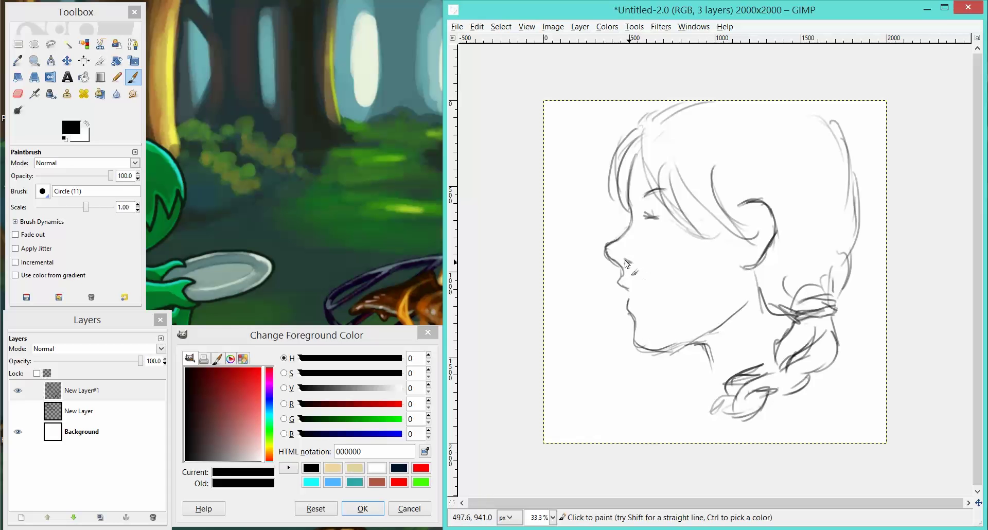
Step: Add the inner folds of the ear and extend the crown outline toward the back of the head
{"action": "mouse_move", "coordinate": [747, 218]}
{"action": "left_mouse_down"}
{"action": "mouse_move", "coordinate": [745, 245]}
{"action": "mouse_move", "coordinate": [751, 208]}
{"action": "mouse_move", "coordinate": [772, 224]}
{"action": "mouse_move", "coordinate": [750, 219]}
{"action": "mouse_move", "coordinate": [759, 227]}
{"action": "left_mouse_up"}
{"action": "mouse_move", "coordinate": [745, 263]}
{"action": "left_mouse_down"}
{"action": "mouse_move", "coordinate": [756, 269]}
{"action": "mouse_move", "coordinate": [747, 259]}
{"action": "mouse_move", "coordinate": [761, 251]}
{"action": "left_mouse_up"}
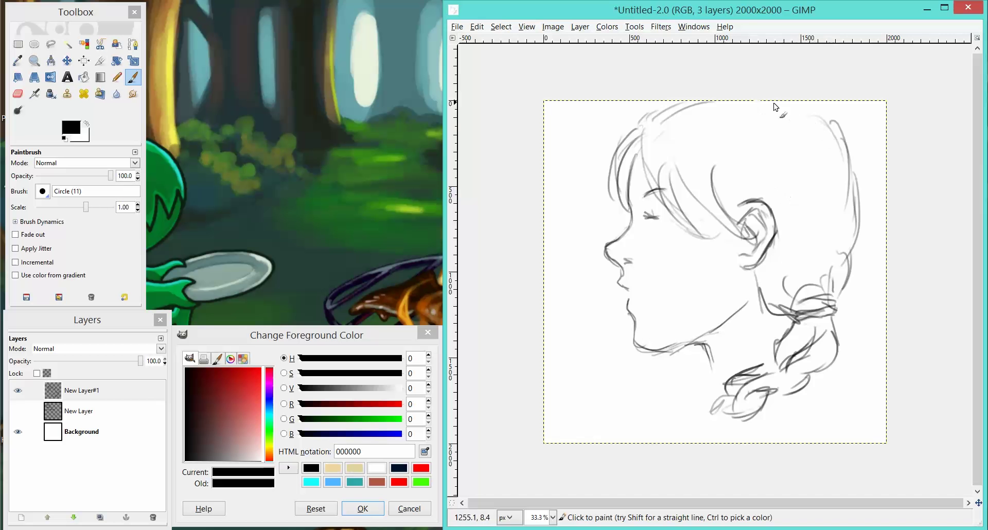
{"action": "left_click_drag", "start_coordinate": [774, 108], "coordinate": [814, 121]}
Step: Select and float the whole head sketch, scale it down, reposition it to leave room above the crown, and anchor it
{"action": "key", "text": "r"}
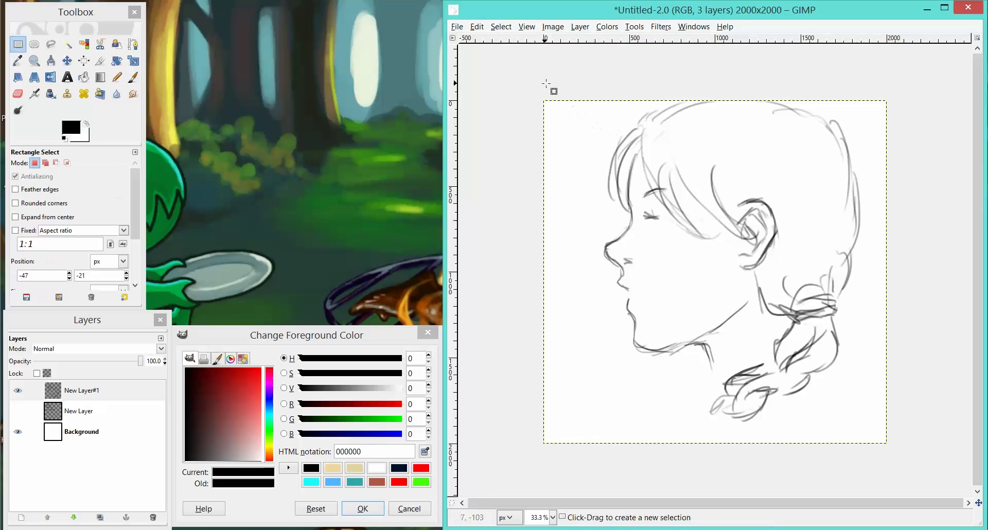
{"action": "left_click_drag", "start_coordinate": [549, 85], "coordinate": [880, 432]}
{"action": "key", "text": "shift+ctrl+l"}
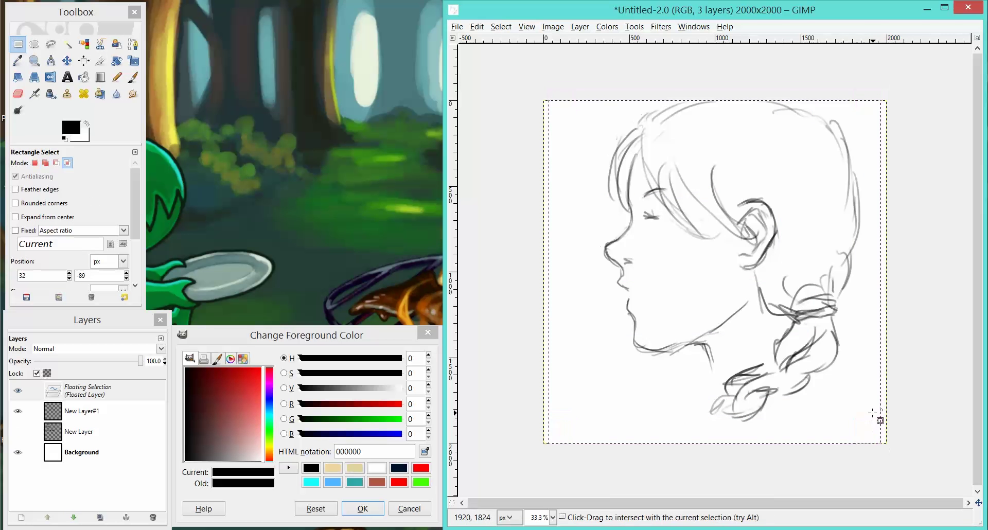
{"action": "key", "text": "shift+s"}
{"action": "left_click", "coordinate": [882, 105]}
{"action": "left_click_drag", "start_coordinate": [882, 105], "coordinate": [840, 150]}
{"action": "key", "text": "Return"}
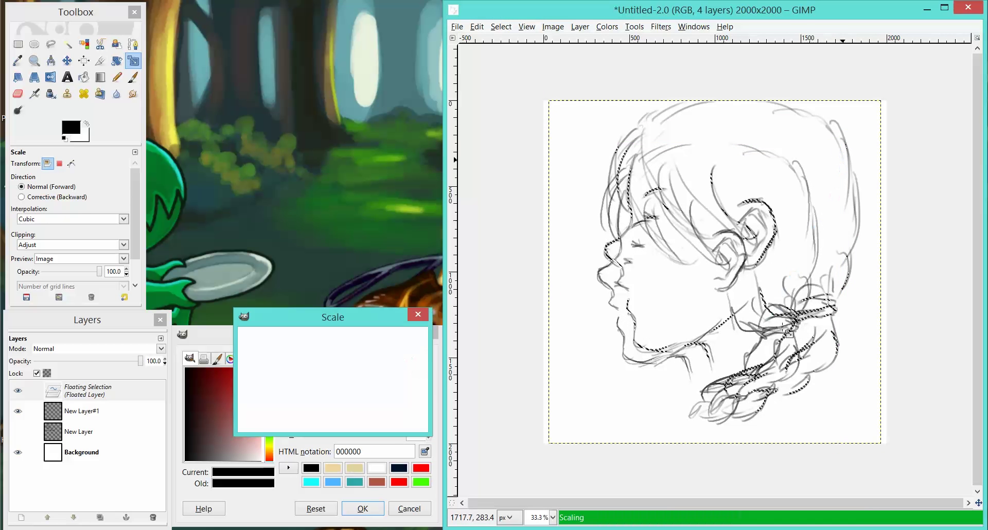
{"action": "key", "text": "m"}
{"action": "left_click_drag", "start_coordinate": [772, 321], "coordinate": [782, 312]}
{"action": "key", "text": "ctrl+h"}
Step: Redraw the top of the head as a higher, rounder outline and clean up the nostril
{"action": "key", "text": "p"}
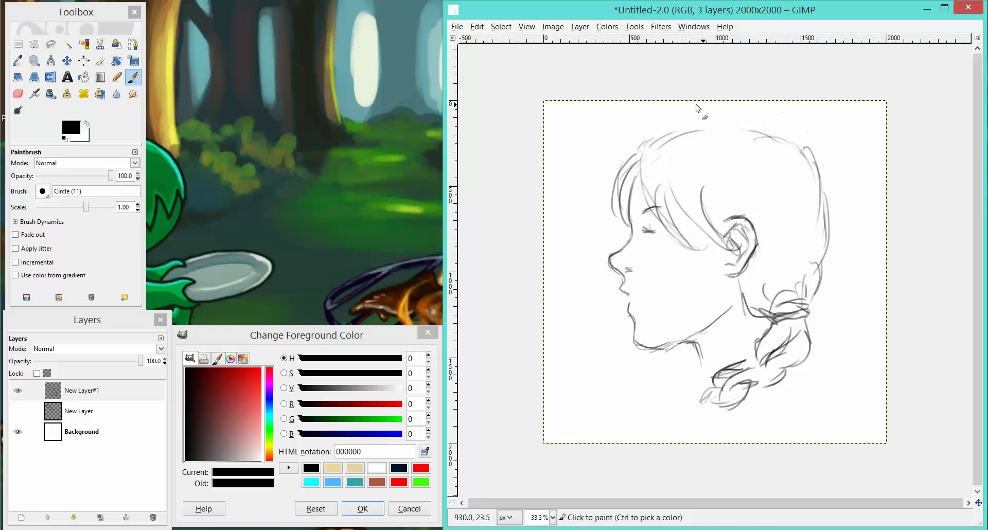
{"action": "mouse_move", "coordinate": [647, 147]}
{"action": "left_mouse_down"}
{"action": "mouse_move", "coordinate": [690, 129]}
{"action": "mouse_move", "coordinate": [778, 146]}
{"action": "mouse_move", "coordinate": [742, 123]}
{"action": "mouse_move", "coordinate": [814, 170]}
{"action": "left_mouse_up"}
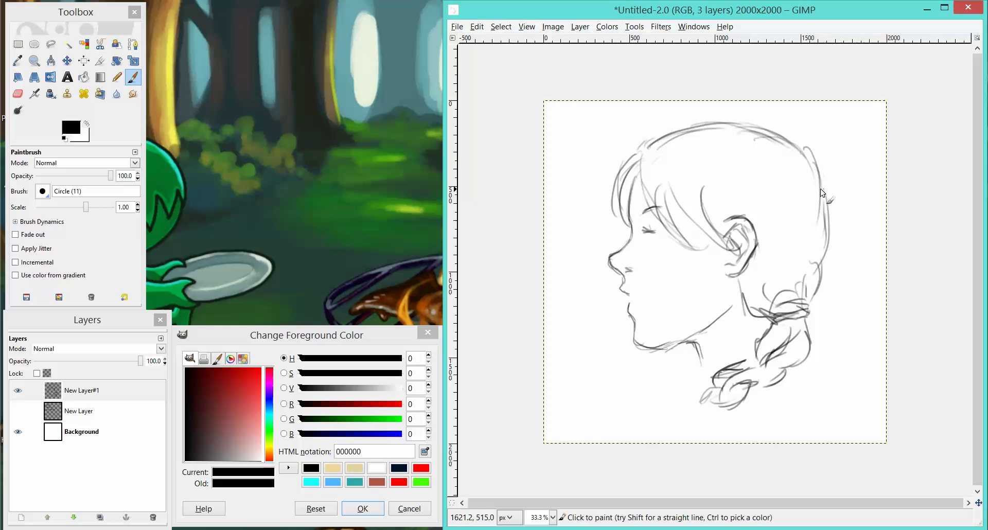
{"action": "key", "text": "shift+e"}
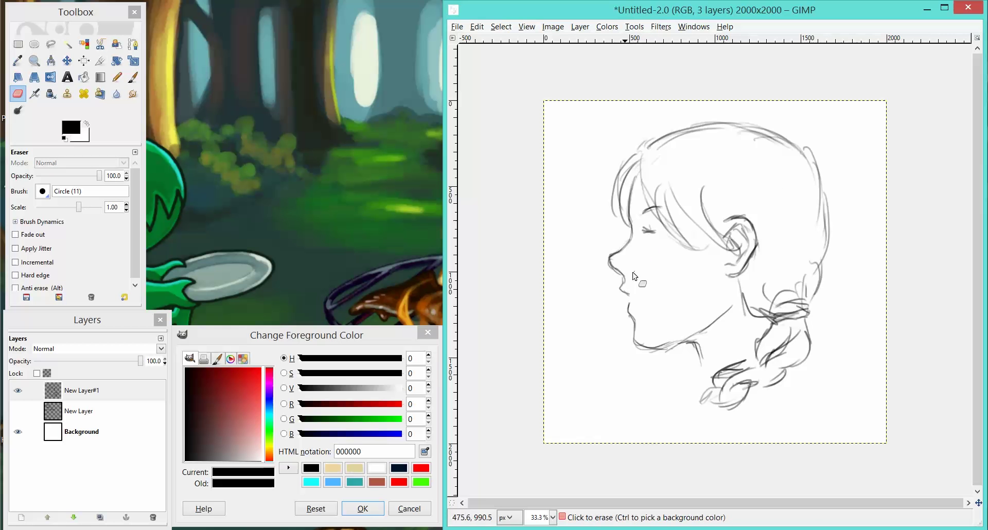
{"action": "key", "text": "p"}
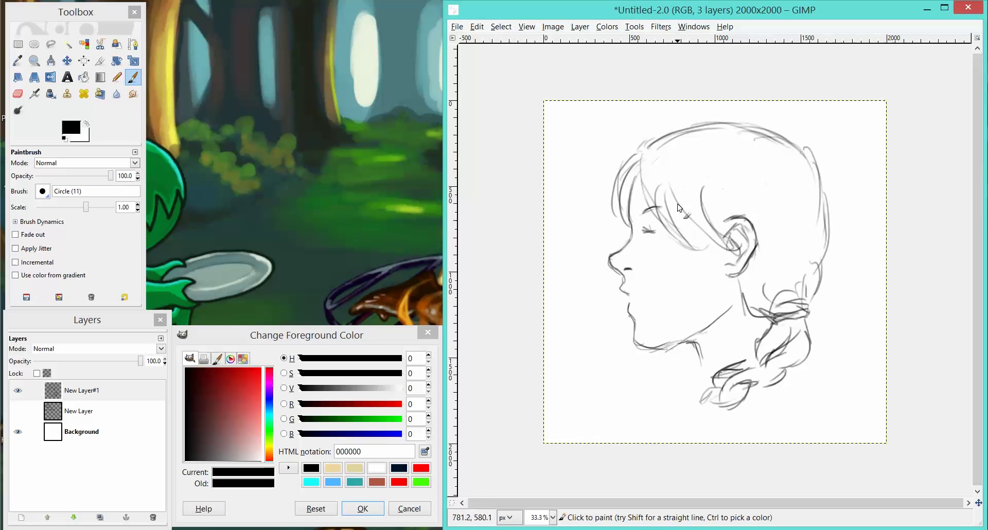
Step: Draw an open eye with a dark pupil, add the mouth line, strengthen the chin and widen the back of the head
{"action": "left_click_drag", "start_coordinate": [713, 199], "coordinate": [735, 211]}
{"action": "left_click_drag", "start_coordinate": [658, 237], "coordinate": [653, 242]}
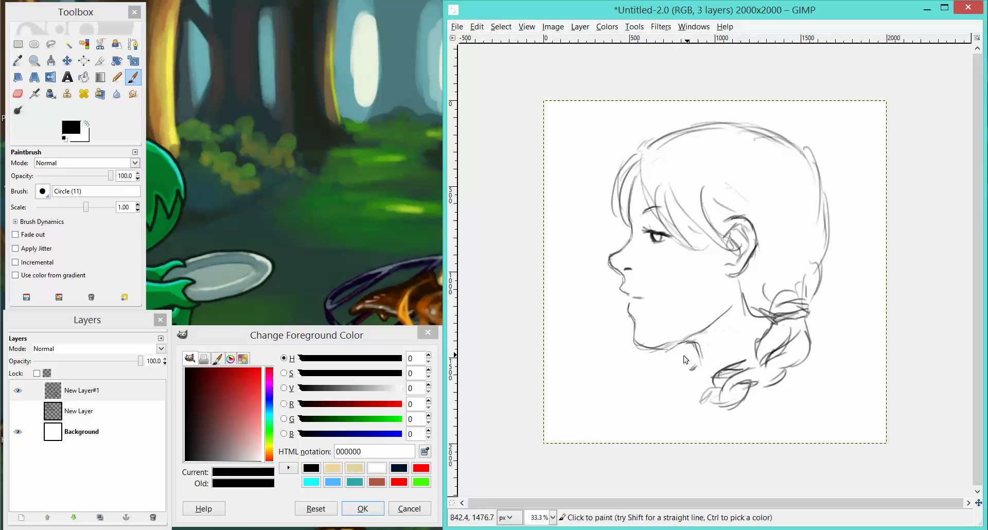
{"action": "left_click_drag", "start_coordinate": [634, 336], "coordinate": [660, 352]}
{"action": "mouse_move", "coordinate": [792, 144]}
{"action": "left_mouse_down"}
{"action": "mouse_move", "coordinate": [830, 181]}
{"action": "mouse_move", "coordinate": [829, 267]}
{"action": "mouse_move", "coordinate": [814, 301]}
{"action": "left_mouse_up"}
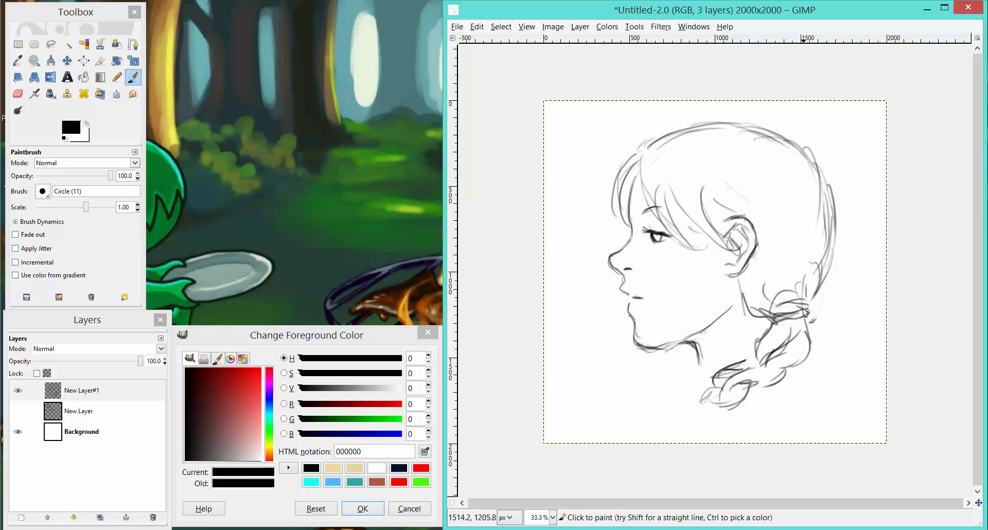
Step: Erase the braid and the back of the hair with a Circle (19) eraser at scale 7.60
{"action": "key", "text": "shift+e"}
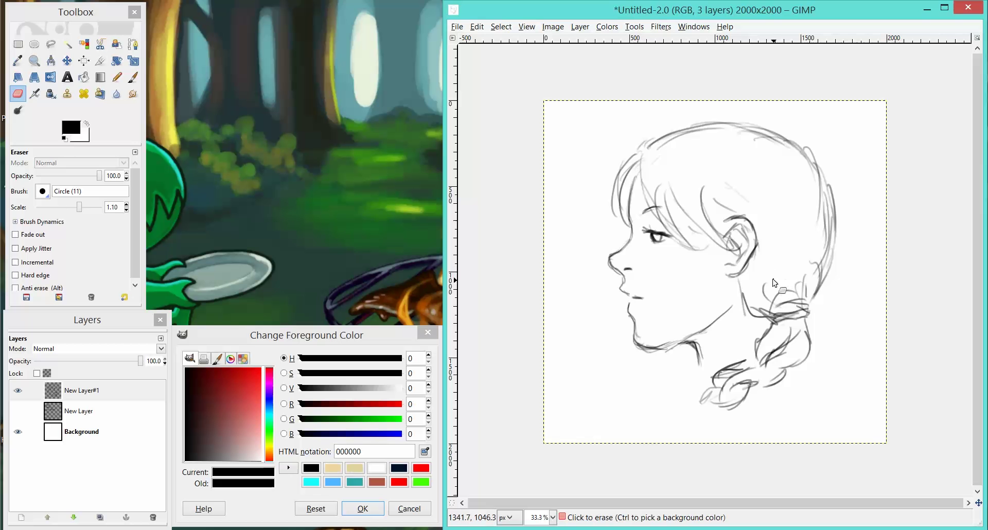
{"action": "key", "text": "bracketright"}
{"action": "left_click", "coordinate": [42, 191]}
{"action": "left_click", "coordinate": [74, 259]}
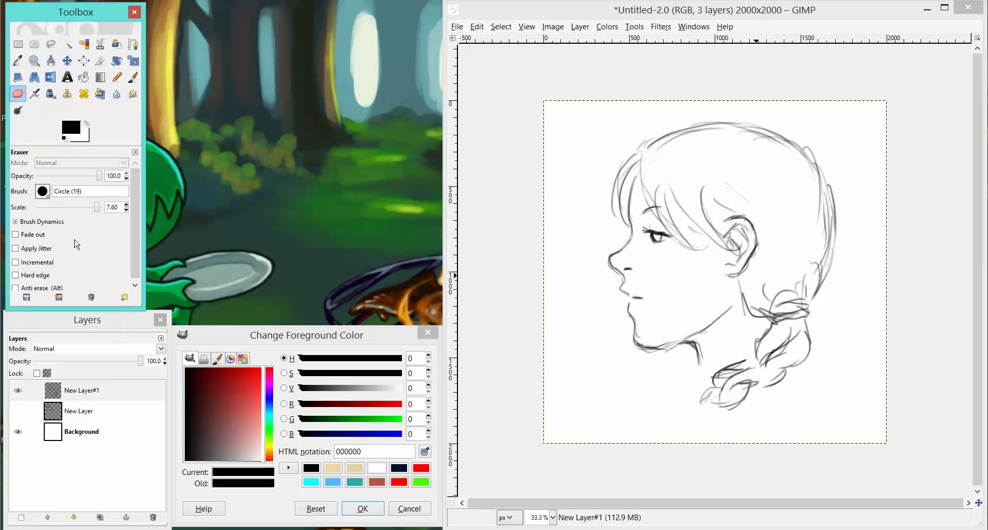
{"action": "mouse_move", "coordinate": [742, 321]}
{"action": "left_mouse_down"}
{"action": "mouse_move", "coordinate": [735, 355]}
{"action": "mouse_move", "coordinate": [745, 364]}
{"action": "mouse_move", "coordinate": [717, 399]}
{"action": "mouse_move", "coordinate": [746, 348]}
{"action": "mouse_move", "coordinate": [753, 301]}
{"action": "mouse_move", "coordinate": [748, 321]}
{"action": "mouse_move", "coordinate": [769, 376]}
{"action": "mouse_move", "coordinate": [805, 304]}
{"action": "mouse_move", "coordinate": [788, 303]}
{"action": "mouse_move", "coordinate": [792, 349]}
{"action": "mouse_move", "coordinate": [811, 305]}
{"action": "mouse_move", "coordinate": [726, 406]}
{"action": "mouse_move", "coordinate": [681, 413]}
{"action": "mouse_move", "coordinate": [814, 234]}
{"action": "mouse_move", "coordinate": [837, 183]}
{"action": "mouse_move", "coordinate": [813, 172]}
{"action": "mouse_move", "coordinate": [797, 139]}
{"action": "mouse_move", "coordinate": [845, 238]}
{"action": "mouse_move", "coordinate": [836, 207]}
{"action": "mouse_move", "coordinate": [797, 146]}
{"action": "left_mouse_up"}
Step: Sketch a high ponytail hanging behind the head and redraw the back of the head, using the Circle (19) brush at scale 0.90
{"action": "key", "text": "p"}
{"action": "key", "text": "bracketleft"}
{"action": "mouse_move", "coordinate": [822, 203]}
{"action": "left_mouse_down"}
{"action": "mouse_move", "coordinate": [810, 297]}
{"action": "mouse_move", "coordinate": [827, 252]}
{"action": "mouse_move", "coordinate": [771, 312]}
{"action": "mouse_move", "coordinate": [795, 301]}
{"action": "left_mouse_up"}
{"action": "mouse_move", "coordinate": [795, 147]}
{"action": "left_mouse_down"}
{"action": "mouse_move", "coordinate": [815, 167]}
{"action": "mouse_move", "coordinate": [794, 150]}
{"action": "mouse_move", "coordinate": [811, 143]}
{"action": "mouse_move", "coordinate": [855, 178]}
{"action": "mouse_move", "coordinate": [856, 240]}
{"action": "left_mouse_up"}
{"action": "left_click_drag", "start_coordinate": [834, 164], "coordinate": [815, 324]}
{"action": "mouse_move", "coordinate": [831, 198]}
{"action": "left_mouse_down"}
{"action": "mouse_move", "coordinate": [818, 350]}
{"action": "mouse_move", "coordinate": [828, 309]}
{"action": "left_mouse_up"}
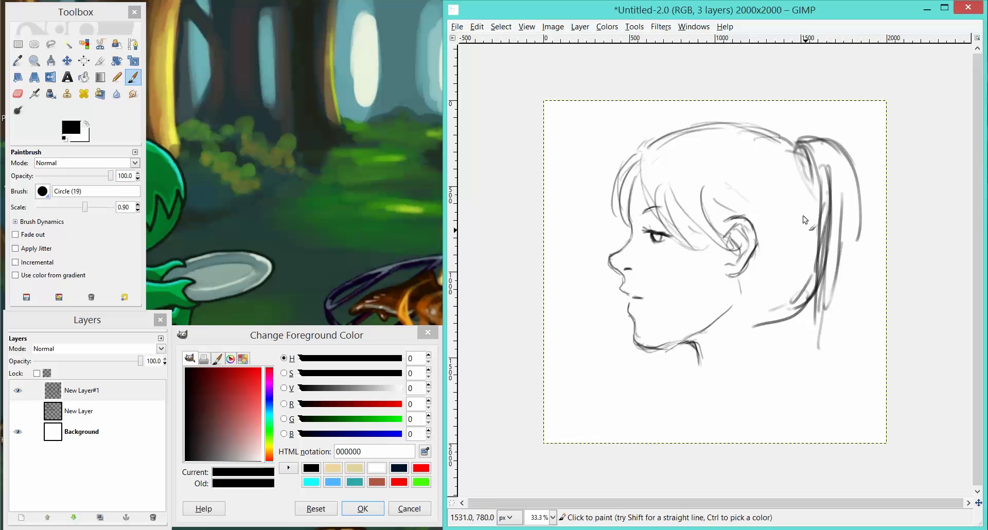
Step: Paint hair strands curving from behind the ear up to the ponytail base, with the brush scale at 0.80
{"action": "key", "text": "bracketleft"}
{"action": "left_click_drag", "start_coordinate": [787, 224], "coordinate": [820, 179]}
{"action": "left_click_drag", "start_coordinate": [813, 168], "coordinate": [771, 231]}
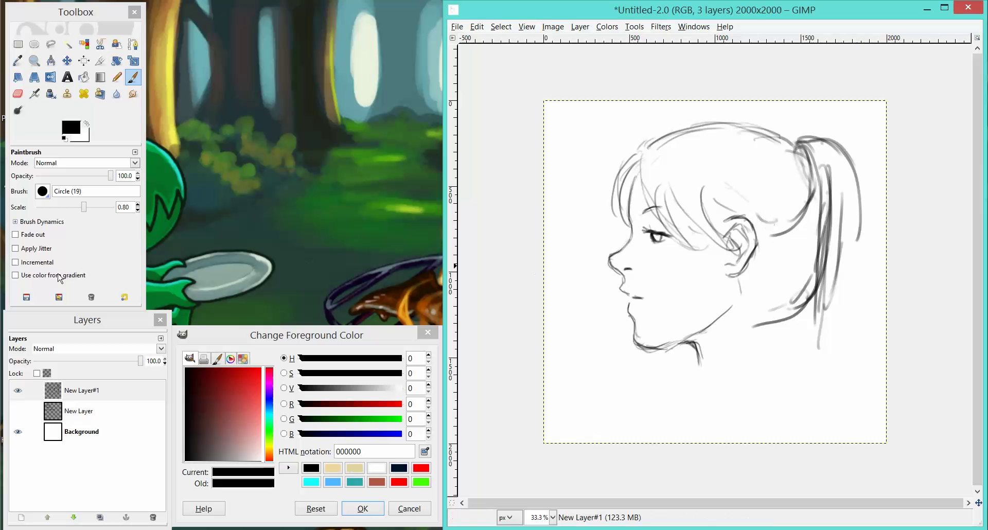
Step: Expand the Paintbrush's brush dynamics and sketch more hair strands behind the ear, in the fringe and along the side of the head
{"action": "left_click", "coordinate": [43, 223]}
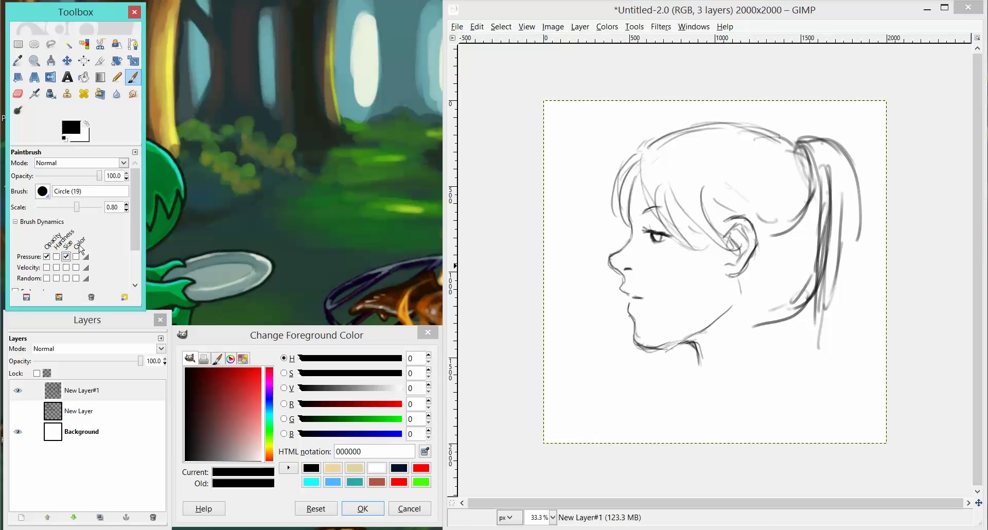
{"action": "left_click_drag", "start_coordinate": [821, 10], "coordinate": [824, 9]}
{"action": "left_click_drag", "start_coordinate": [823, 180], "coordinate": [803, 259]}
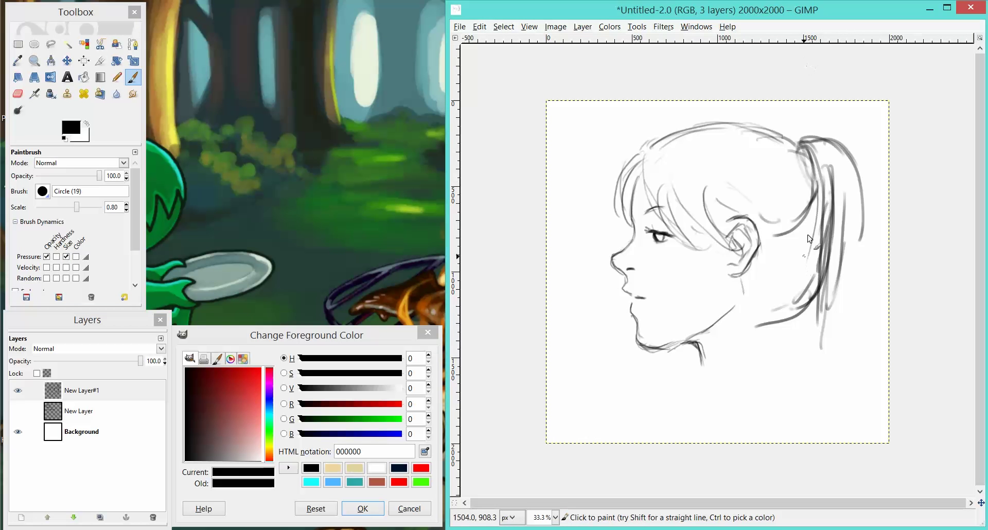
{"action": "left_click_drag", "start_coordinate": [816, 201], "coordinate": [793, 272]}
{"action": "left_click_drag", "start_coordinate": [826, 194], "coordinate": [818, 286]}
{"action": "mouse_move", "coordinate": [637, 177]}
{"action": "left_mouse_down"}
{"action": "mouse_move", "coordinate": [632, 240]}
{"action": "mouse_move", "coordinate": [628, 177]}
{"action": "mouse_move", "coordinate": [615, 198]}
{"action": "left_mouse_up"}
{"action": "mouse_move", "coordinate": [668, 181]}
{"action": "left_mouse_down"}
{"action": "mouse_move", "coordinate": [688, 246]}
{"action": "mouse_move", "coordinate": [716, 240]}
{"action": "left_mouse_up"}
{"action": "mouse_move", "coordinate": [702, 168]}
{"action": "left_mouse_down"}
{"action": "mouse_move", "coordinate": [735, 179]}
{"action": "mouse_move", "coordinate": [737, 216]}
{"action": "mouse_move", "coordinate": [736, 205]}
{"action": "mouse_move", "coordinate": [803, 193]}
{"action": "left_mouse_up"}
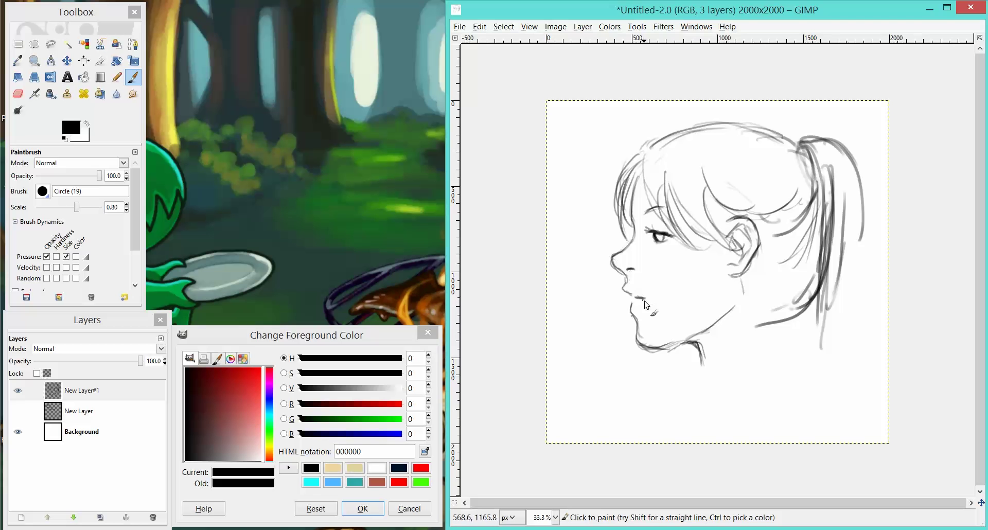
Step: Erase the jawline and mouth, then redraw a bolder chin, a shorter jaw ending at the neck and a small mouth line
{"action": "key", "text": "shift+e"}
{"action": "mouse_move", "coordinate": [633, 318]}
{"action": "left_mouse_down"}
{"action": "mouse_move", "coordinate": [638, 344]}
{"action": "mouse_move", "coordinate": [629, 312]}
{"action": "mouse_move", "coordinate": [652, 352]}
{"action": "mouse_move", "coordinate": [723, 321]}
{"action": "left_mouse_up"}
{"action": "key", "text": "p"}
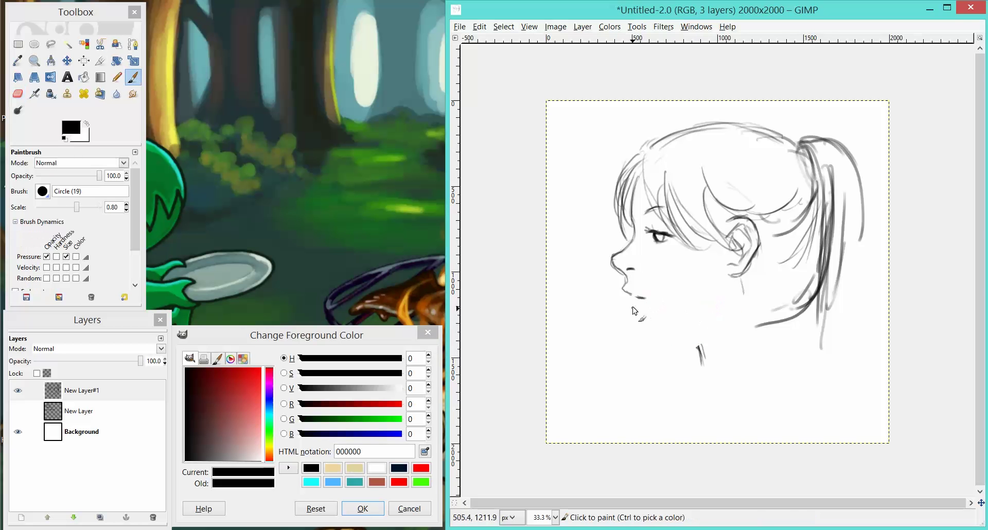
{"action": "mouse_move", "coordinate": [632, 306]}
{"action": "left_mouse_down"}
{"action": "mouse_move", "coordinate": [639, 335]}
{"action": "mouse_move", "coordinate": [633, 306]}
{"action": "mouse_move", "coordinate": [642, 338]}
{"action": "mouse_move", "coordinate": [639, 321]}
{"action": "mouse_move", "coordinate": [655, 341]}
{"action": "mouse_move", "coordinate": [679, 340]}
{"action": "mouse_move", "coordinate": [652, 344]}
{"action": "mouse_move", "coordinate": [699, 338]}
{"action": "left_mouse_up"}
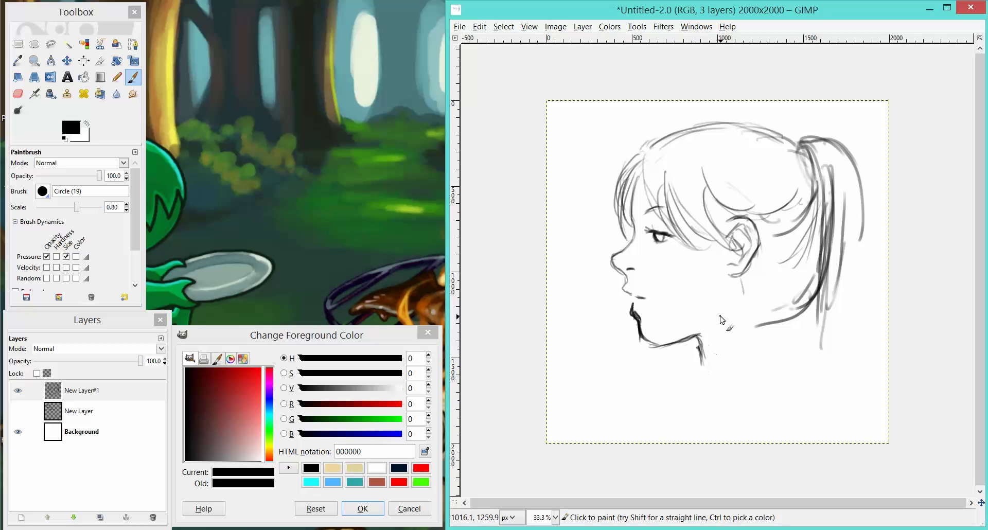
{"action": "key", "text": "shift+e"}
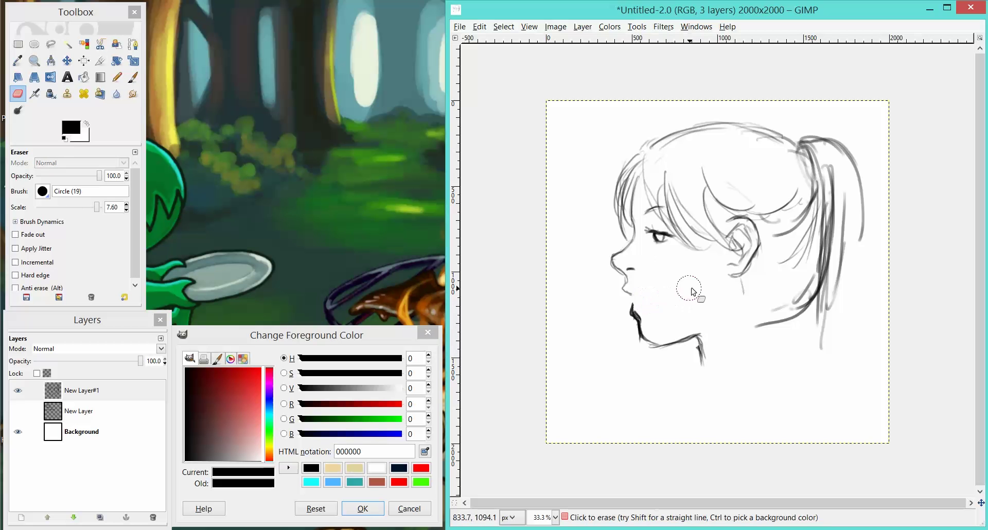
{"action": "key", "text": "p"}
{"action": "left_click_drag", "start_coordinate": [631, 299], "coordinate": [643, 298]}
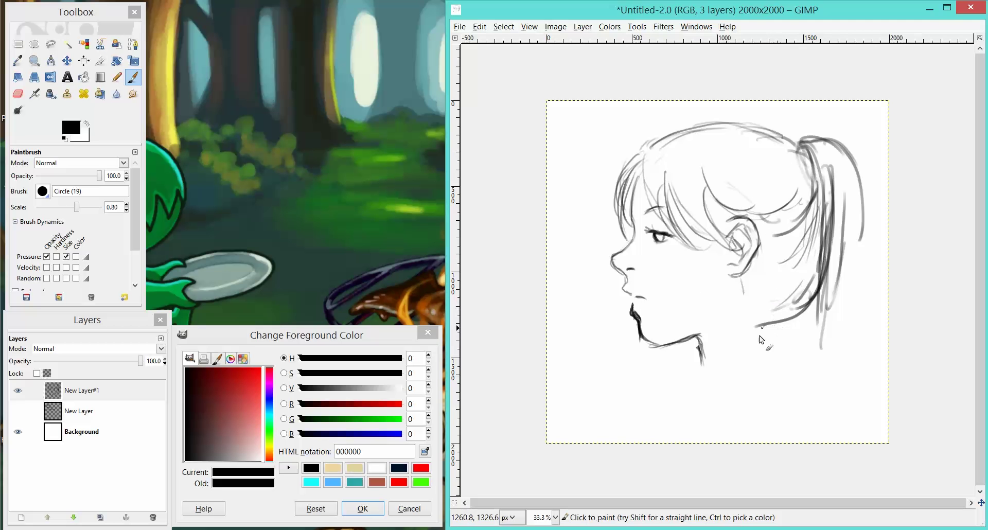
Step: Draw the back line of the neck, strengthen its front line and extend the outer ponytail strands downward
{"action": "left_click_drag", "start_coordinate": [760, 322], "coordinate": [770, 355]}
{"action": "left_click_drag", "start_coordinate": [699, 337], "coordinate": [703, 363]}
{"action": "mouse_move", "coordinate": [863, 206]}
{"action": "left_mouse_down"}
{"action": "mouse_move", "coordinate": [852, 334]}
{"action": "mouse_move", "coordinate": [852, 245]}
{"action": "mouse_move", "coordinate": [850, 321]}
{"action": "left_mouse_up"}
{"action": "left_click_drag", "start_coordinate": [857, 237], "coordinate": [848, 355]}
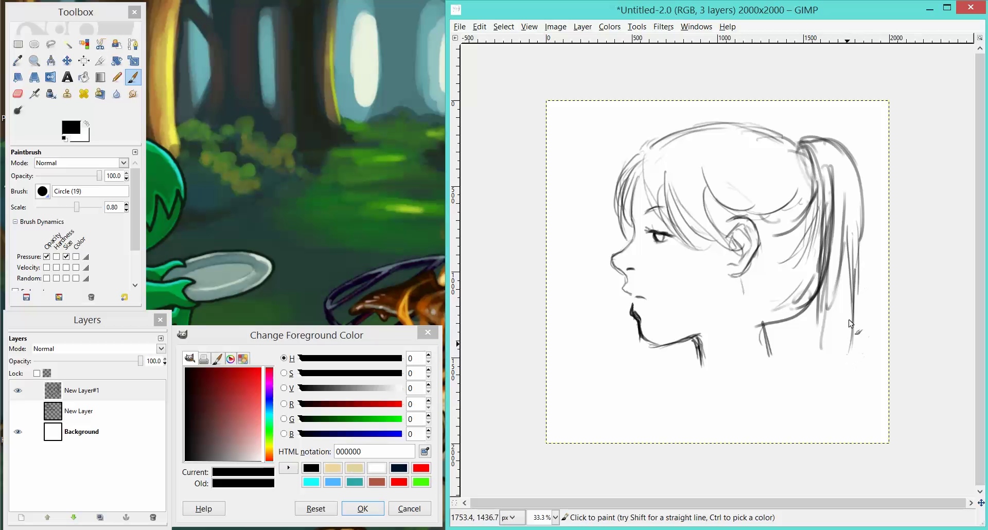
{"action": "left_click_drag", "start_coordinate": [854, 299], "coordinate": [836, 362]}
Step: Sketch a star-shaped earring hanging below the ear and clean its edges with a smaller eraser
{"action": "left_click_drag", "start_coordinate": [726, 291], "coordinate": [730, 282]}
{"action": "mouse_move", "coordinate": [734, 283]}
{"action": "left_mouse_down"}
{"action": "mouse_move", "coordinate": [744, 314]}
{"action": "mouse_move", "coordinate": [724, 291]}
{"action": "left_mouse_up"}
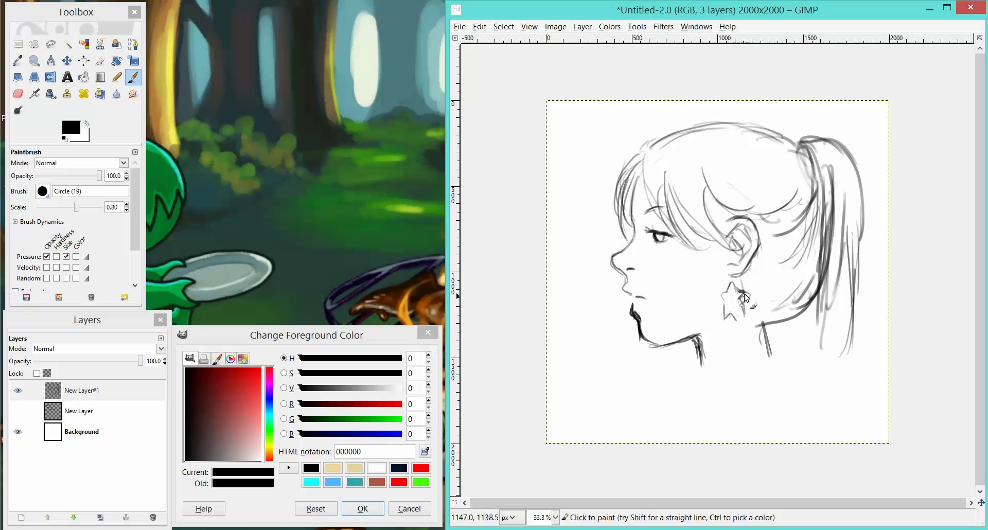
{"action": "left_click_drag", "start_coordinate": [744, 298], "coordinate": [739, 320]}
{"action": "key", "text": "r"}
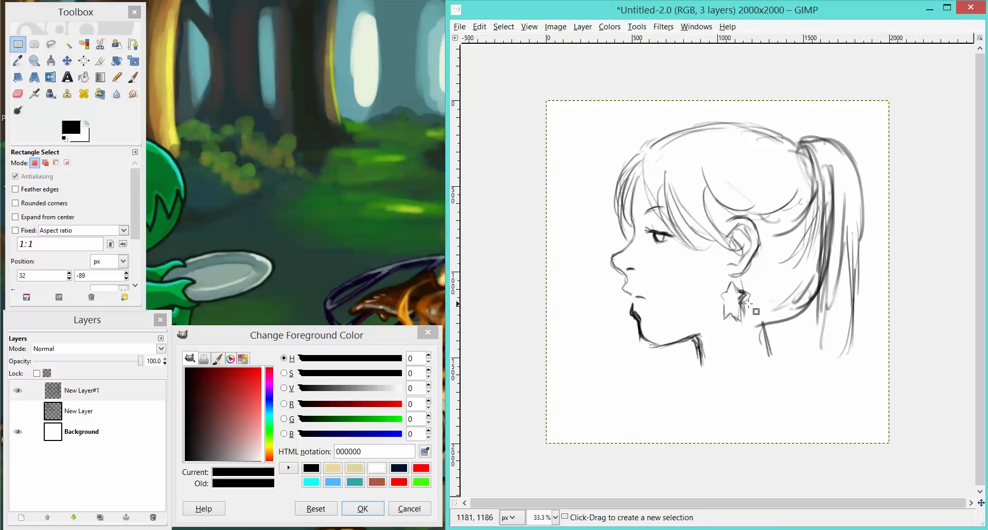
{"action": "key", "text": "shift+e"}
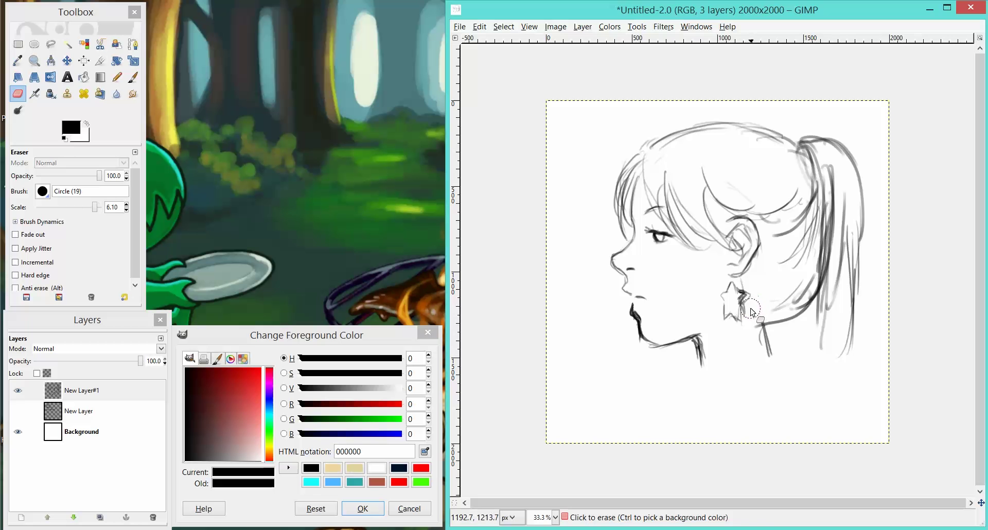
{"action": "key", "text": "bracketleft"}
{"action": "mouse_move", "coordinate": [751, 319]}
{"action": "left_mouse_down"}
{"action": "mouse_move", "coordinate": [752, 283]}
{"action": "mouse_move", "coordinate": [733, 276]}
{"action": "left_mouse_up"}
Step: Extend the front of the neck, sketch the shoulder line and add a knotted, rounded sleeve shape behind the neck
{"action": "key", "text": "p"}
{"action": "mouse_move", "coordinate": [700, 346]}
{"action": "left_mouse_down"}
{"action": "mouse_move", "coordinate": [702, 370]}
{"action": "mouse_move", "coordinate": [678, 394]}
{"action": "left_mouse_up"}
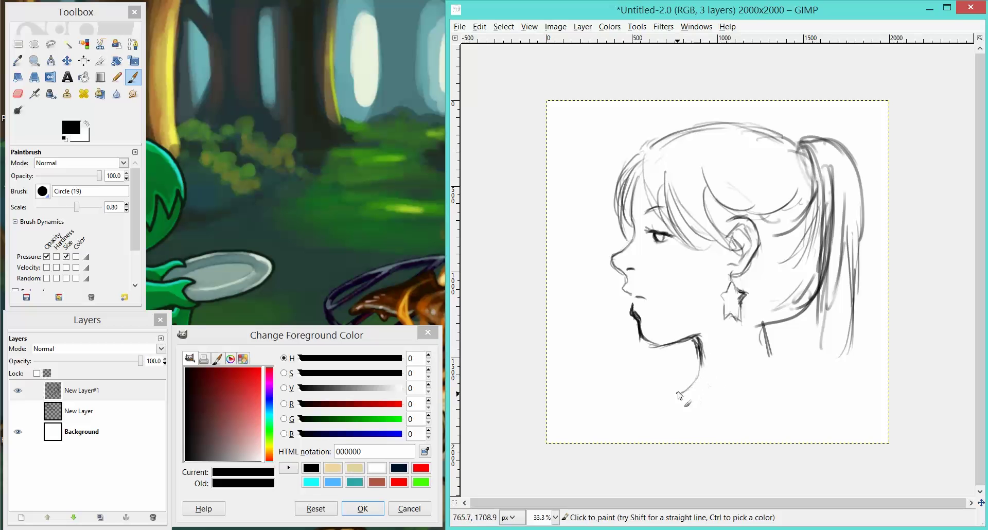
{"action": "mouse_move", "coordinate": [745, 367]}
{"action": "left_mouse_down"}
{"action": "mouse_move", "coordinate": [659, 398]}
{"action": "mouse_move", "coordinate": [729, 382]}
{"action": "mouse_move", "coordinate": [639, 427]}
{"action": "mouse_move", "coordinate": [775, 358]}
{"action": "mouse_move", "coordinate": [772, 369]}
{"action": "mouse_move", "coordinate": [782, 354]}
{"action": "mouse_move", "coordinate": [787, 361]}
{"action": "mouse_move", "coordinate": [778, 364]}
{"action": "mouse_move", "coordinate": [794, 343]}
{"action": "mouse_move", "coordinate": [817, 380]}
{"action": "left_mouse_up"}
{"action": "mouse_move", "coordinate": [776, 337]}
{"action": "left_mouse_down"}
{"action": "mouse_move", "coordinate": [807, 347]}
{"action": "mouse_move", "coordinate": [797, 354]}
{"action": "mouse_move", "coordinate": [810, 358]}
{"action": "mouse_move", "coordinate": [822, 400]}
{"action": "left_mouse_up"}
{"action": "mouse_move", "coordinate": [779, 366]}
{"action": "left_mouse_down"}
{"action": "mouse_move", "coordinate": [764, 367]}
{"action": "mouse_move", "coordinate": [754, 391]}
{"action": "mouse_move", "coordinate": [749, 441]}
{"action": "left_mouse_up"}
{"action": "mouse_move", "coordinate": [781, 383]}
{"action": "left_mouse_down"}
{"action": "mouse_move", "coordinate": [769, 367]}
{"action": "mouse_move", "coordinate": [749, 393]}
{"action": "mouse_move", "coordinate": [742, 431]}
{"action": "mouse_move", "coordinate": [770, 419]}
{"action": "left_mouse_up"}
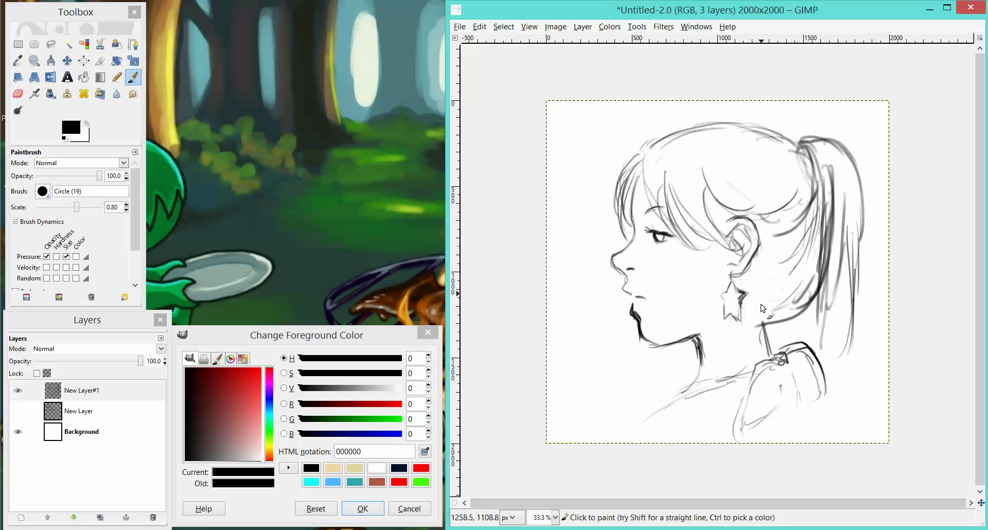
Step: Add strands at the nape and above the ear, mark the nostril and darken the front of the fringe
{"action": "left_click_drag", "start_coordinate": [763, 311], "coordinate": [810, 255]}
{"action": "left_click_drag", "start_coordinate": [628, 269], "coordinate": [634, 268]}
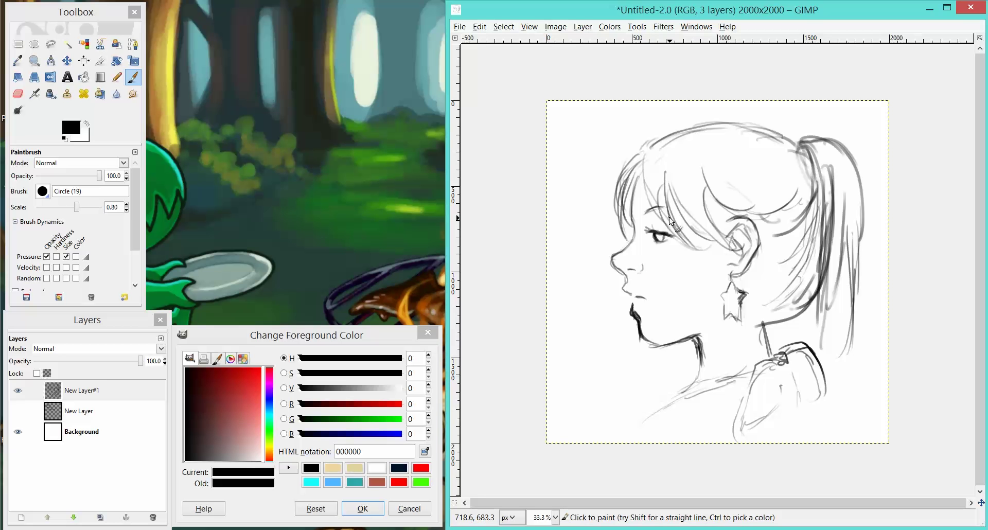
{"action": "mouse_move", "coordinate": [634, 170]}
{"action": "left_mouse_down"}
{"action": "mouse_move", "coordinate": [623, 229]}
{"action": "mouse_move", "coordinate": [624, 219]}
{"action": "left_mouse_up"}
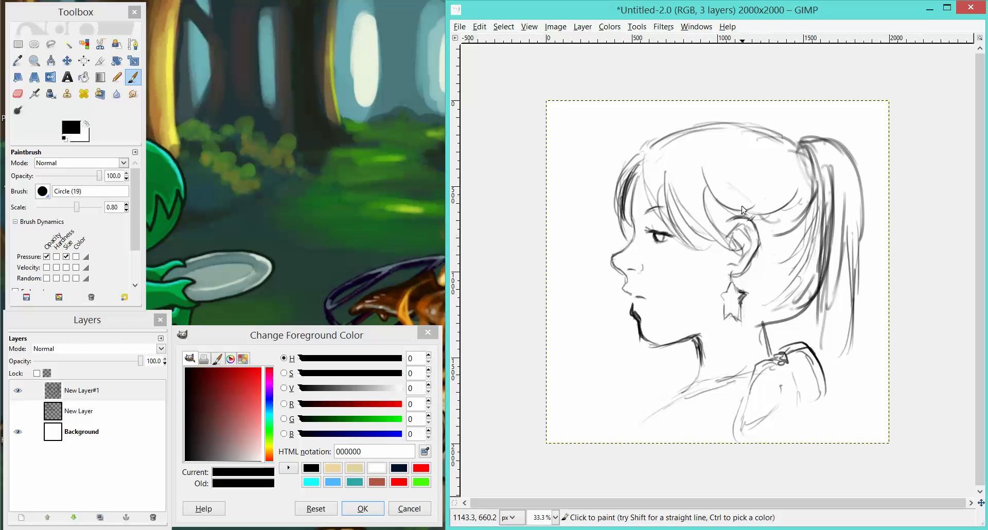
{"action": "left_click_drag", "start_coordinate": [707, 195], "coordinate": [743, 219]}
{"action": "left_click", "coordinate": [773, 173]}
Step: Lengthen and darken the ponytail with long strands falling behind the neck to shoulder level
{"action": "left_click_drag", "start_coordinate": [845, 212], "coordinate": [835, 335]}
{"action": "left_click_drag", "start_coordinate": [845, 229], "coordinate": [841, 373]}
{"action": "left_click_drag", "start_coordinate": [843, 255], "coordinate": [839, 355]}
{"action": "left_click_drag", "start_coordinate": [843, 281], "coordinate": [839, 378]}
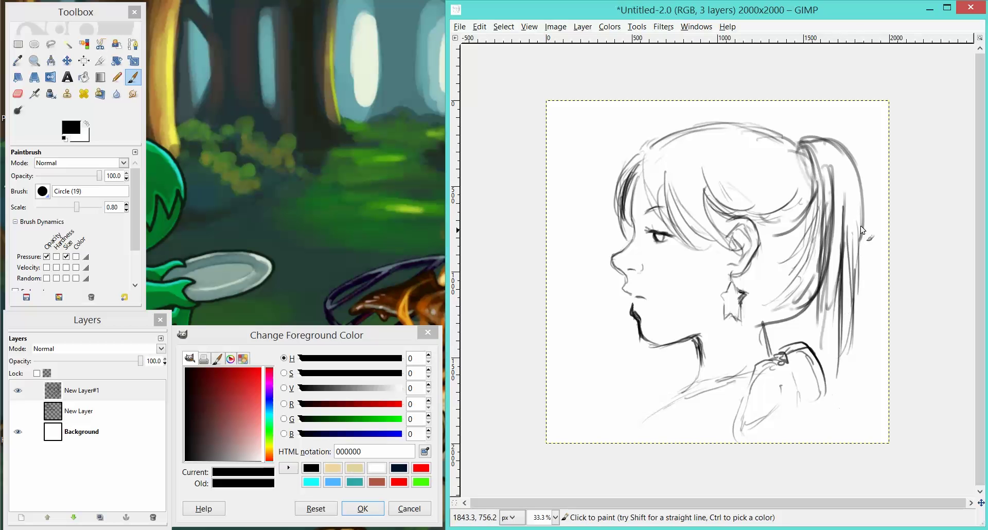
{"action": "left_click_drag", "start_coordinate": [865, 213], "coordinate": [853, 319]}
{"action": "left_click_drag", "start_coordinate": [862, 238], "coordinate": [858, 361]}
{"action": "left_click_drag", "start_coordinate": [862, 267], "coordinate": [842, 414]}
{"action": "left_click_drag", "start_coordinate": [849, 324], "coordinate": [841, 388]}
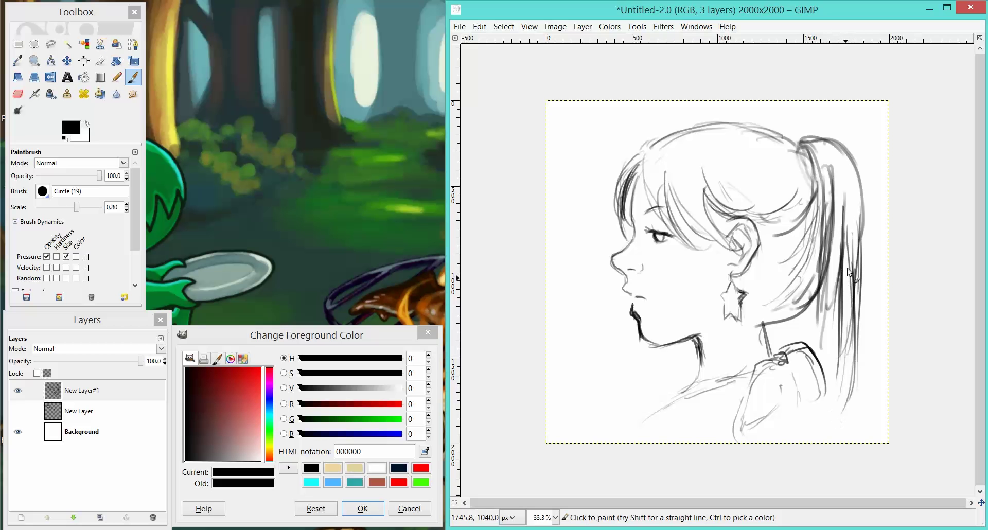
{"action": "mouse_move", "coordinate": [852, 260]}
{"action": "left_mouse_down"}
{"action": "mouse_move", "coordinate": [844, 381]}
{"action": "mouse_move", "coordinate": [813, 346]}
{"action": "left_mouse_up"}
{"action": "mouse_move", "coordinate": [825, 281]}
{"action": "left_mouse_down"}
{"action": "mouse_move", "coordinate": [798, 355]}
{"action": "mouse_move", "coordinate": [743, 433]}
{"action": "mouse_move", "coordinate": [754, 448]}
{"action": "left_mouse_up"}
Step: Erase the sleeve shape behind the neck with the Circle (19) eraser at scale 3.70 and redraw it as a small bow
{"action": "key", "text": "shift+e"}
{"action": "left_click_drag", "start_coordinate": [767, 355], "coordinate": [769, 406]}
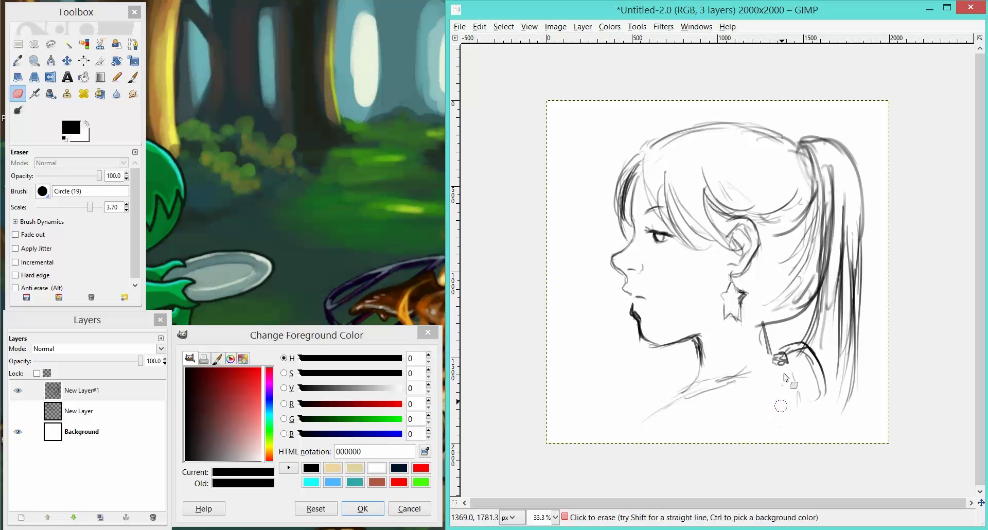
{"action": "key", "text": "p"}
{"action": "mouse_move", "coordinate": [778, 355]}
{"action": "left_mouse_down"}
{"action": "mouse_move", "coordinate": [765, 386]}
{"action": "mouse_move", "coordinate": [781, 412]}
{"action": "mouse_move", "coordinate": [787, 386]}
{"action": "mouse_move", "coordinate": [799, 424]}
{"action": "mouse_move", "coordinate": [786, 402]}
{"action": "mouse_move", "coordinate": [813, 432]}
{"action": "mouse_move", "coordinate": [794, 363]}
{"action": "mouse_move", "coordinate": [801, 352]}
{"action": "left_mouse_up"}
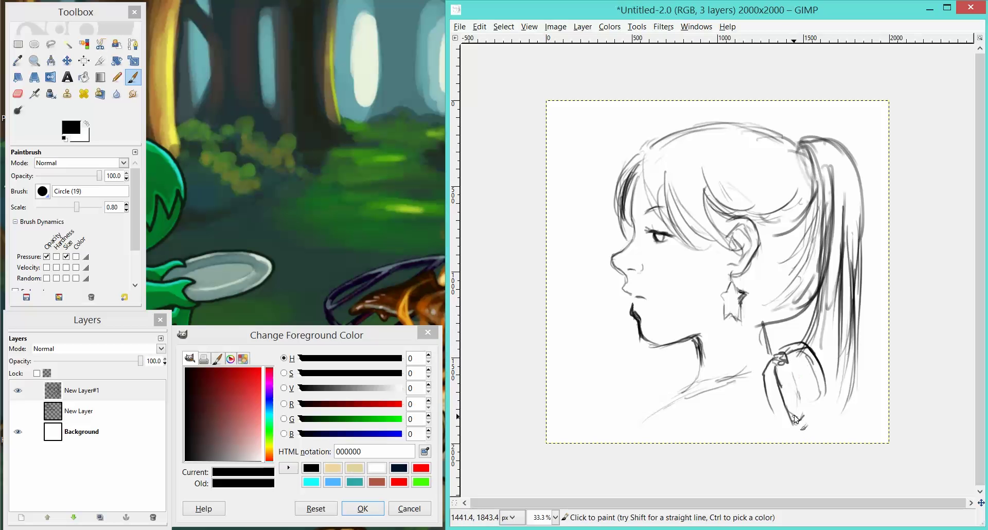
{"action": "key", "text": "shift+e"}
{"action": "mouse_move", "coordinate": [766, 402]}
{"action": "left_mouse_down"}
{"action": "mouse_move", "coordinate": [774, 389]}
{"action": "mouse_move", "coordinate": [806, 420]}
{"action": "mouse_move", "coordinate": [818, 360]}
{"action": "mouse_move", "coordinate": [787, 366]}
{"action": "mouse_move", "coordinate": [803, 358]}
{"action": "mouse_move", "coordinate": [787, 366]}
{"action": "mouse_move", "coordinate": [780, 342]}
{"action": "mouse_move", "coordinate": [773, 376]}
{"action": "mouse_move", "coordinate": [784, 390]}
{"action": "mouse_move", "coordinate": [808, 360]}
{"action": "mouse_move", "coordinate": [792, 360]}
{"action": "left_mouse_up"}
{"action": "key", "text": "p"}
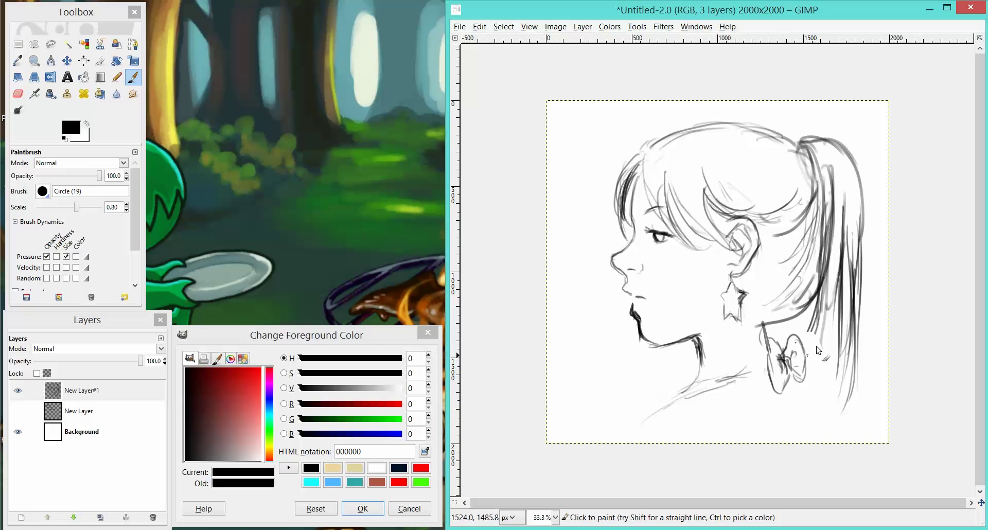
Step: Paint more long strands around the bow and extend the ponytail down to the lower edge of the canvas
{"action": "left_click_drag", "start_coordinate": [815, 316], "coordinate": [805, 343]}
{"action": "left_click_drag", "start_coordinate": [847, 229], "coordinate": [833, 332]}
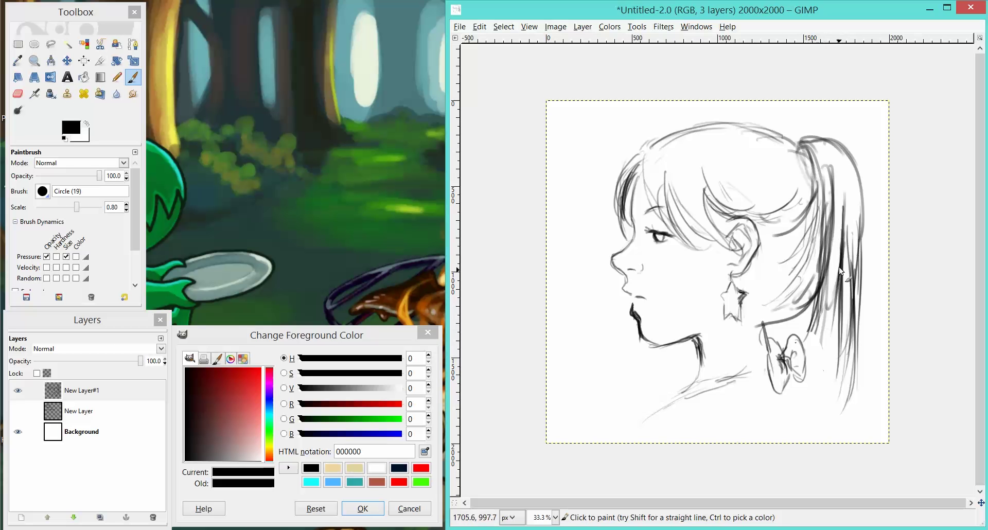
{"action": "mouse_move", "coordinate": [844, 267]}
{"action": "left_mouse_down"}
{"action": "mouse_move", "coordinate": [835, 352]}
{"action": "mouse_move", "coordinate": [804, 411]}
{"action": "left_mouse_up"}
{"action": "left_click_drag", "start_coordinate": [849, 218], "coordinate": [844, 404]}
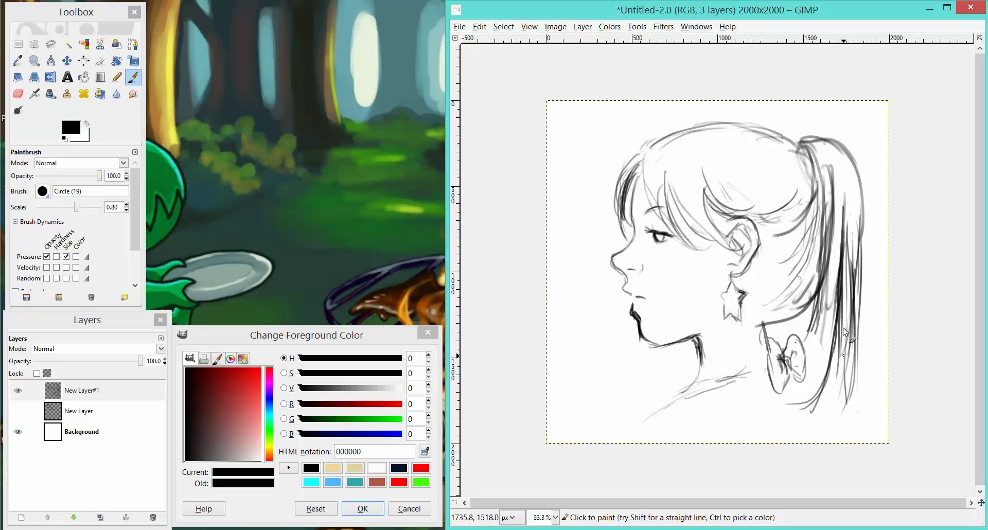
{"action": "left_click_drag", "start_coordinate": [846, 308], "coordinate": [836, 427]}
{"action": "left_click_drag", "start_coordinate": [865, 275], "coordinate": [858, 367]}
{"action": "left_click_drag", "start_coordinate": [853, 325], "coordinate": [848, 430]}
{"action": "left_click_drag", "start_coordinate": [855, 373], "coordinate": [845, 442]}
{"action": "left_click_drag", "start_coordinate": [843, 369], "coordinate": [828, 435]}
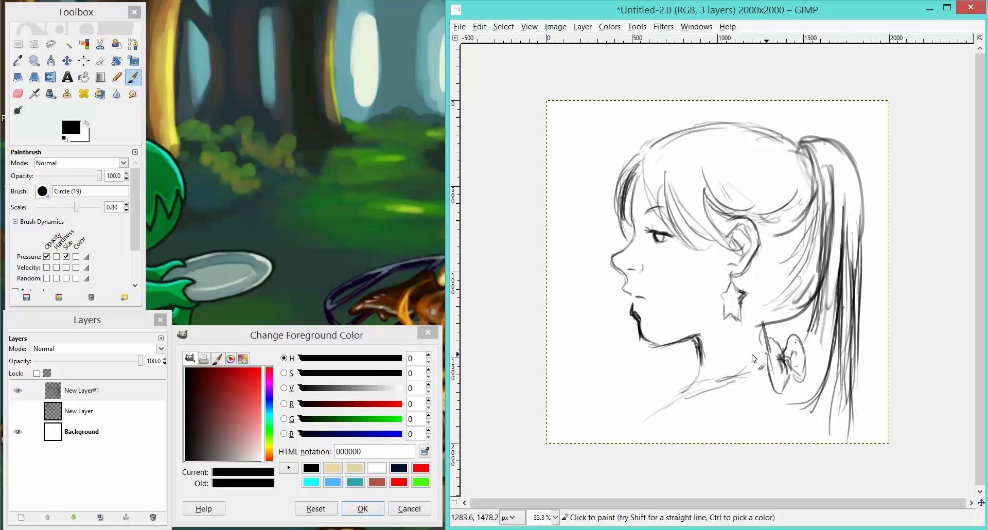
Step: Extend the shoulder line to the lower edge of the canvas and thin the heavy chin line with the eraser
{"action": "left_click_drag", "start_coordinate": [689, 395], "coordinate": [606, 441]}
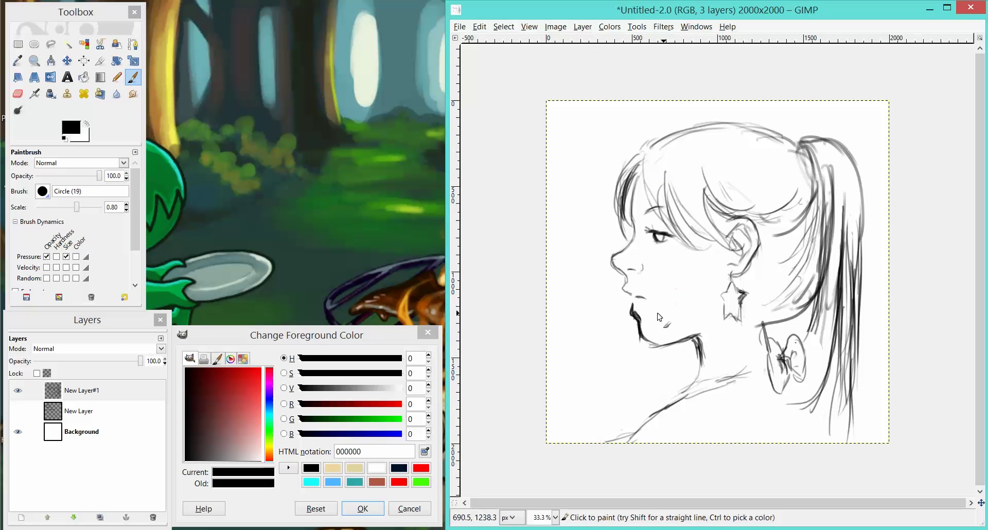
{"action": "key", "text": "shift+e"}
{"action": "left_click_drag", "start_coordinate": [628, 316], "coordinate": [634, 338]}
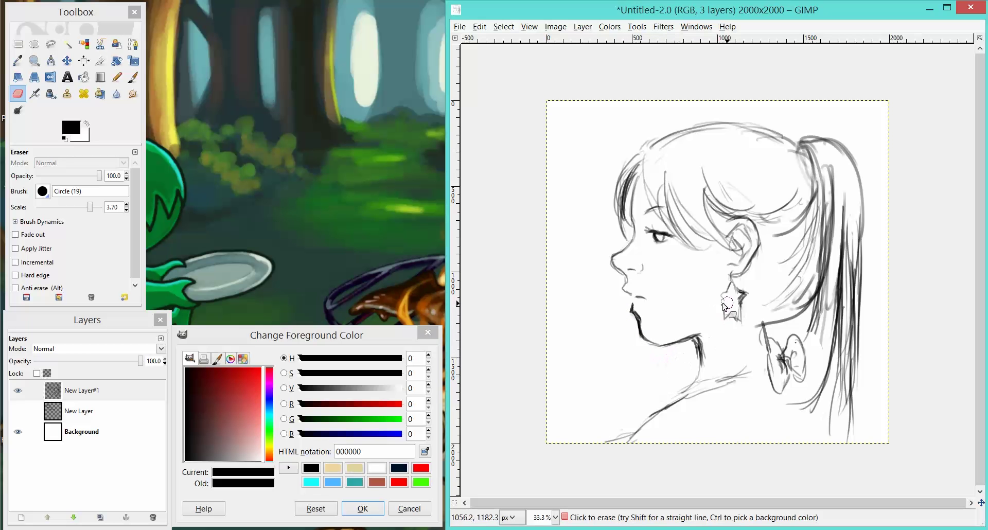
{"action": "key", "text": "p"}
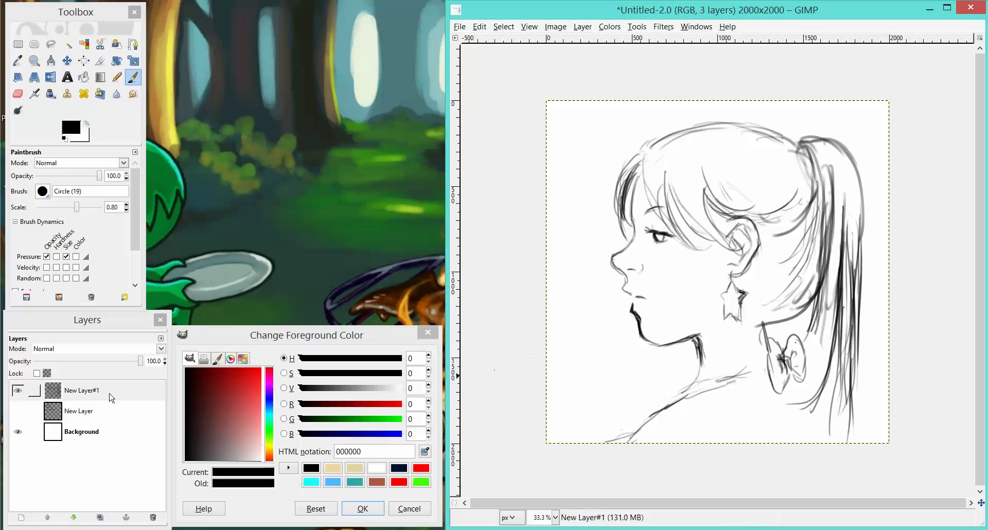
Step: Add a transparent 2000 x 2000 px layer above New Layer, fade New Layer#1 to a faint opacity and select New Layer#2
{"action": "left_click", "coordinate": [82, 410]}
{"action": "left_click", "coordinate": [21, 517]}
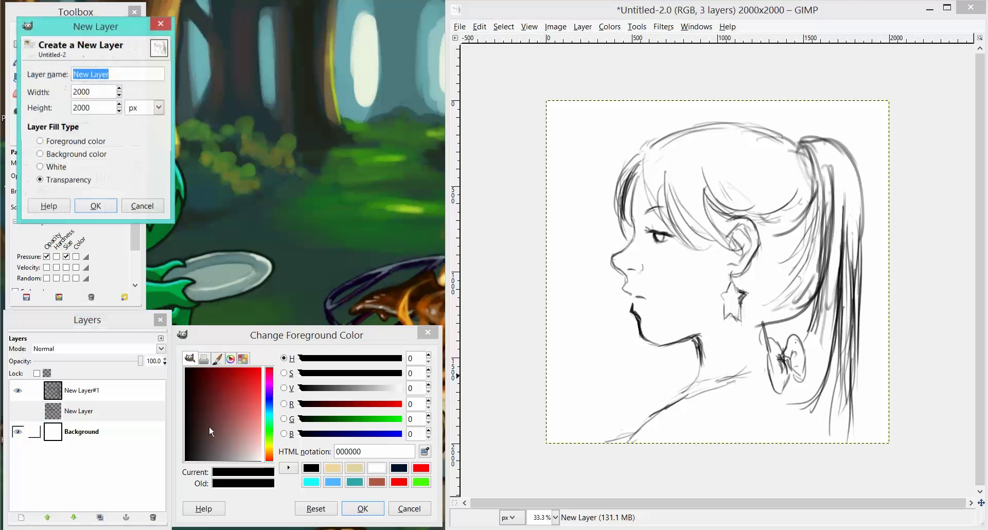
{"action": "key", "text": "Return"}
{"action": "left_click", "coordinate": [83, 390]}
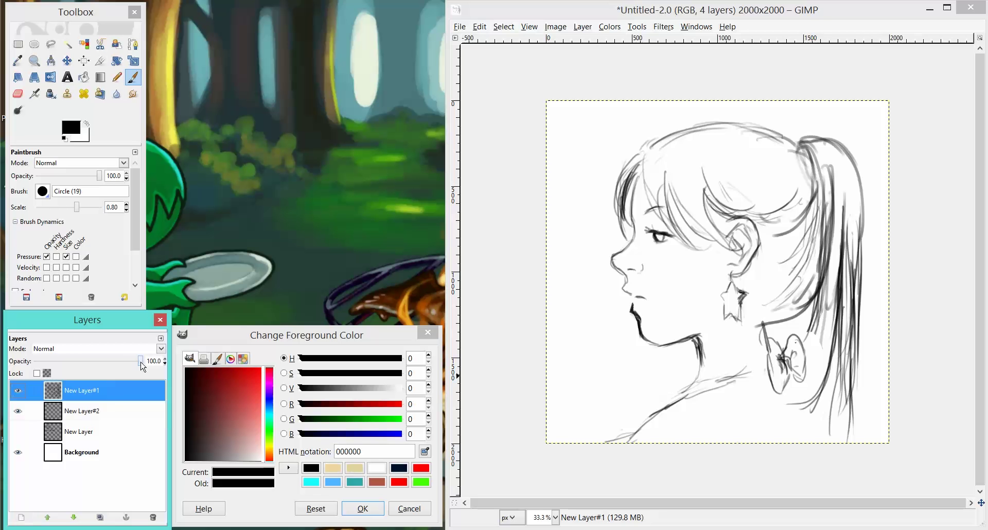
{"action": "left_click_drag", "start_coordinate": [138, 363], "coordinate": [90, 373]}
{"action": "left_click", "coordinate": [82, 410]}
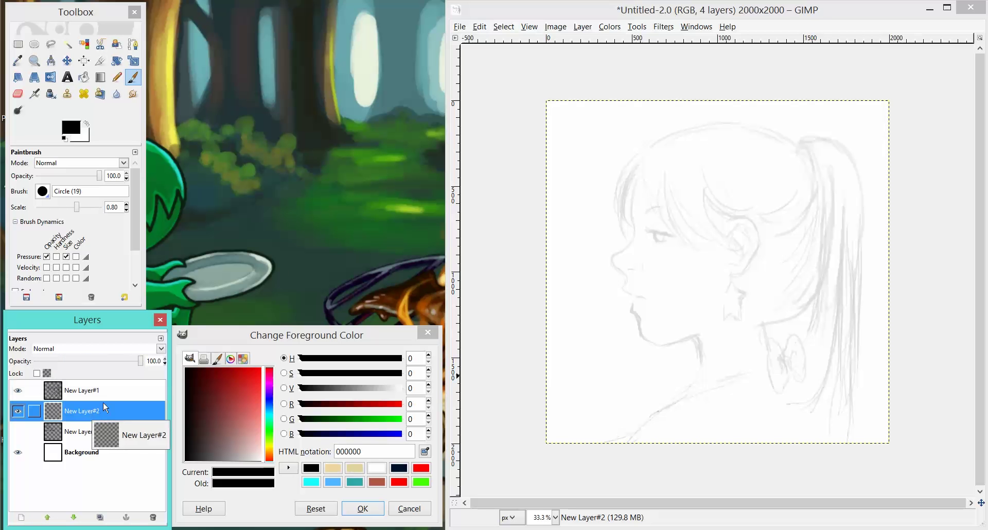
{"action": "left_click", "coordinate": [791, 24]}
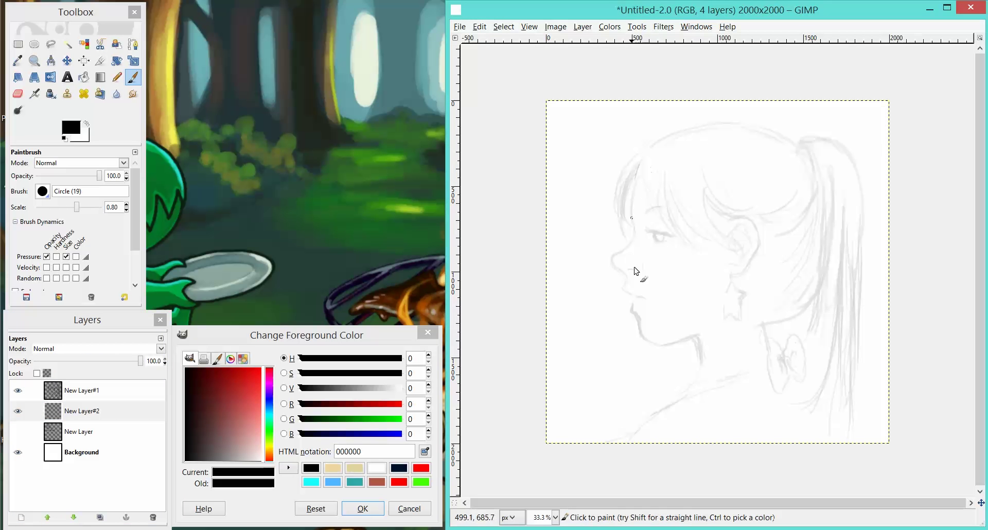
Step: Draw a simplified construction outline of the skull and jaw over the faded sketch, with a guideline across the head below the eye
{"action": "left_click_drag", "start_coordinate": [639, 184], "coordinate": [638, 308]}
{"action": "mouse_move", "coordinate": [638, 244]}
{"action": "left_mouse_down"}
{"action": "mouse_move", "coordinate": [633, 285]}
{"action": "mouse_move", "coordinate": [659, 345]}
{"action": "mouse_move", "coordinate": [647, 155]}
{"action": "mouse_move", "coordinate": [635, 242]}
{"action": "mouse_move", "coordinate": [689, 148]}
{"action": "left_mouse_up"}
{"action": "mouse_move", "coordinate": [643, 170]}
{"action": "left_mouse_down"}
{"action": "mouse_move", "coordinate": [792, 146]}
{"action": "mouse_move", "coordinate": [762, 133]}
{"action": "mouse_move", "coordinate": [797, 153]}
{"action": "mouse_move", "coordinate": [827, 220]}
{"action": "mouse_move", "coordinate": [784, 300]}
{"action": "mouse_move", "coordinate": [745, 331]}
{"action": "left_mouse_up"}
{"action": "mouse_move", "coordinate": [653, 346]}
{"action": "left_mouse_down"}
{"action": "mouse_move", "coordinate": [774, 302]}
{"action": "mouse_move", "coordinate": [740, 326]}
{"action": "mouse_move", "coordinate": [823, 257]}
{"action": "left_mouse_up"}
{"action": "left_click_drag", "start_coordinate": [679, 163], "coordinate": [634, 187]}
{"action": "left_click_drag", "start_coordinate": [656, 151], "coordinate": [634, 191]}
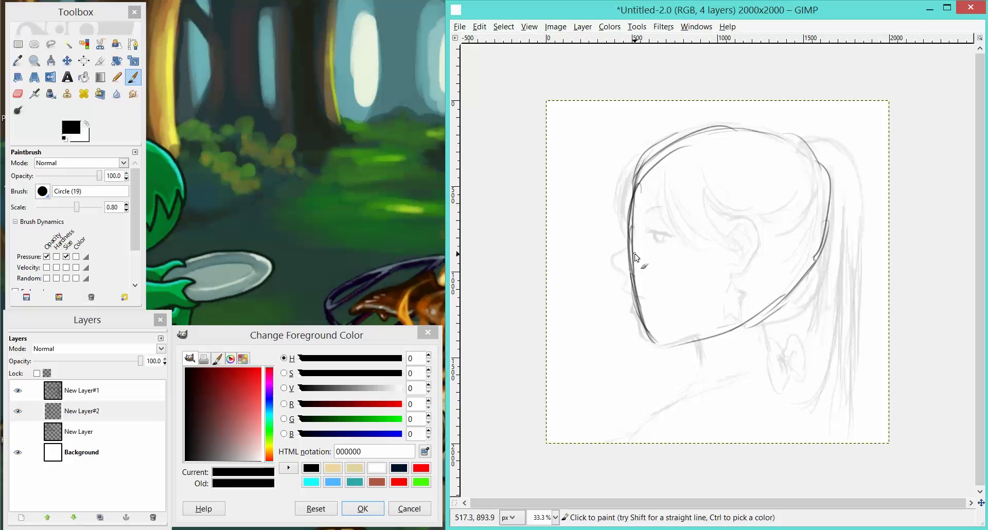
{"action": "left_click_drag", "start_coordinate": [634, 250], "coordinate": [805, 224]}
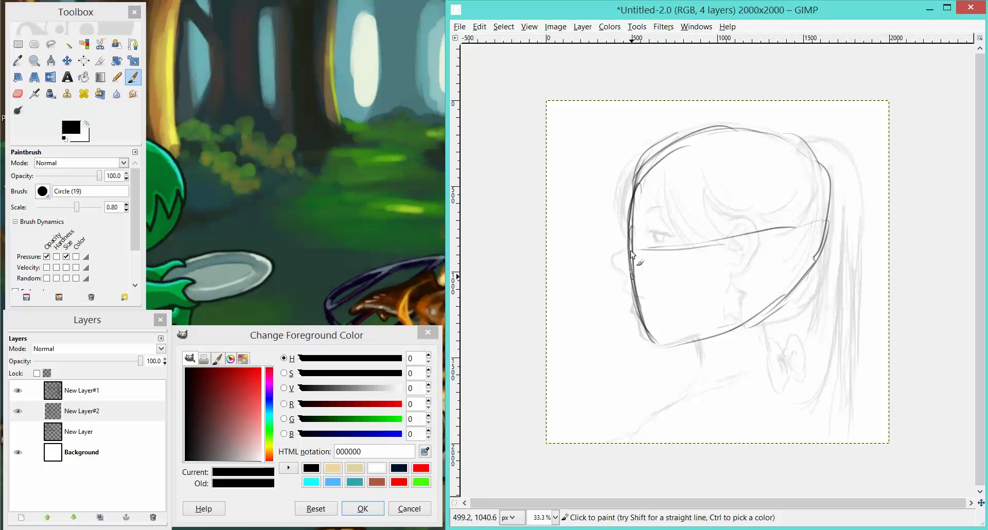
Step: Draw construction lines for the front and back of the neck and the shoulder, plus an inner line along the face
{"action": "left_click_drag", "start_coordinate": [700, 340], "coordinate": [710, 378]}
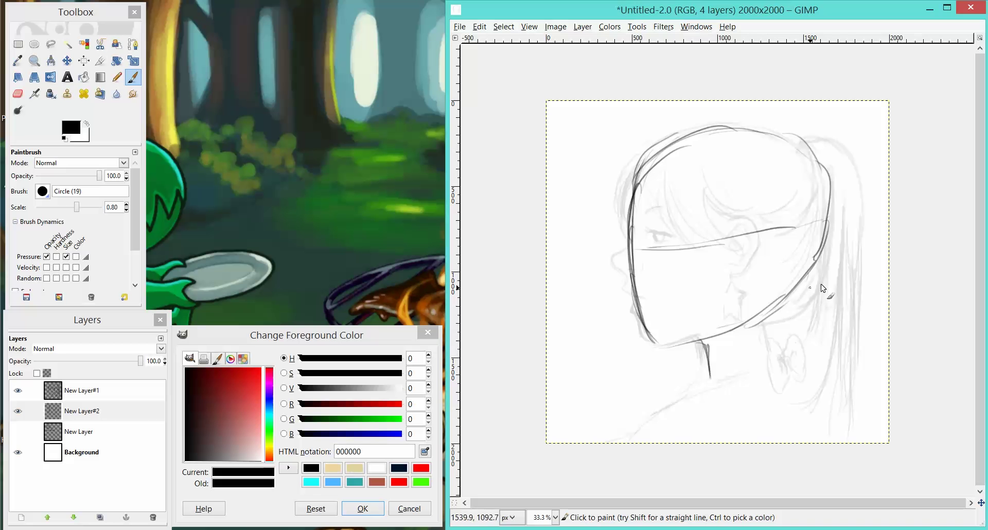
{"action": "mouse_move", "coordinate": [783, 303]}
{"action": "left_mouse_down"}
{"action": "mouse_move", "coordinate": [777, 342]}
{"action": "mouse_move", "coordinate": [782, 321]}
{"action": "mouse_move", "coordinate": [815, 420]}
{"action": "left_mouse_up"}
{"action": "mouse_move", "coordinate": [705, 364]}
{"action": "left_mouse_down"}
{"action": "mouse_move", "coordinate": [698, 390]}
{"action": "mouse_move", "coordinate": [671, 404]}
{"action": "mouse_move", "coordinate": [641, 434]}
{"action": "left_mouse_up"}
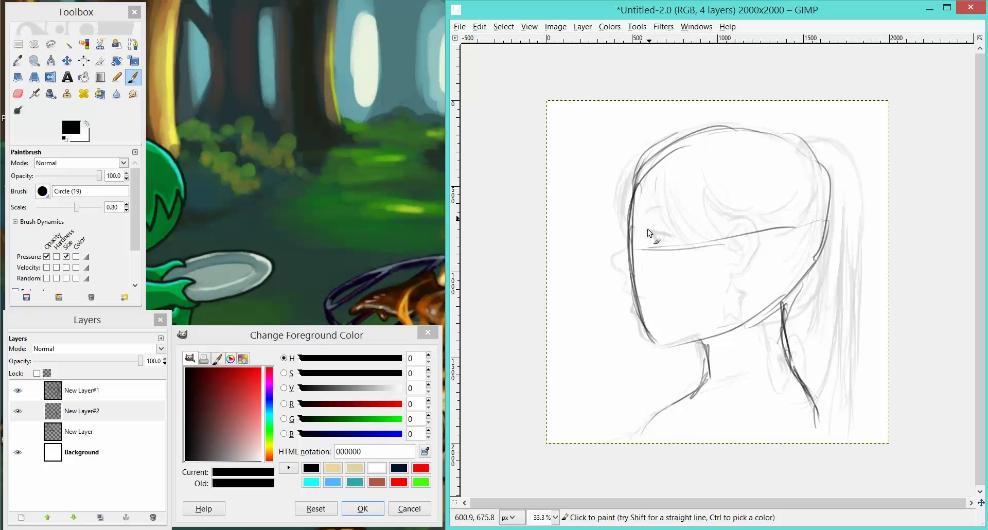
{"action": "mouse_move", "coordinate": [642, 222]}
{"action": "left_mouse_down"}
{"action": "mouse_move", "coordinate": [657, 355]}
{"action": "mouse_move", "coordinate": [663, 158]}
{"action": "mouse_move", "coordinate": [642, 292]}
{"action": "left_mouse_up"}
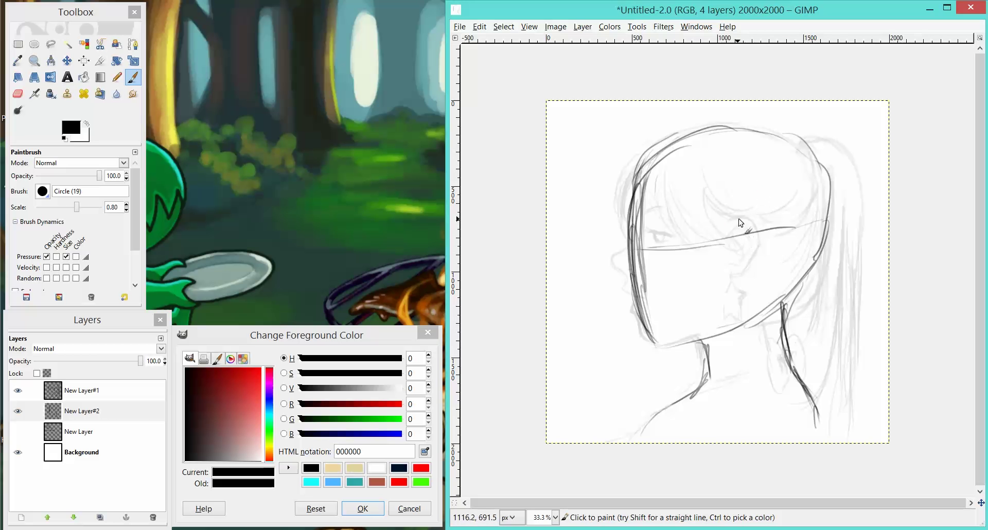
Step: Draw an oval for the side plane of the head and reinforce the construction lines of the front neck and shoulder
{"action": "mouse_move", "coordinate": [781, 269]}
{"action": "left_mouse_down"}
{"action": "mouse_move", "coordinate": [767, 218]}
{"action": "mouse_move", "coordinate": [730, 273]}
{"action": "mouse_move", "coordinate": [761, 324]}
{"action": "mouse_move", "coordinate": [799, 153]}
{"action": "mouse_move", "coordinate": [705, 239]}
{"action": "left_mouse_up"}
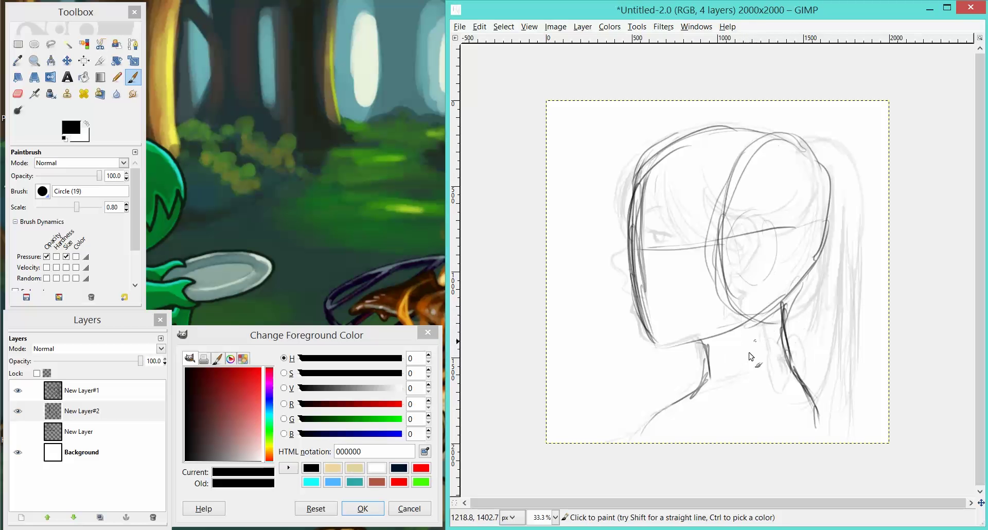
{"action": "mouse_move", "coordinate": [713, 342]}
{"action": "left_mouse_down"}
{"action": "mouse_move", "coordinate": [713, 394]}
{"action": "mouse_move", "coordinate": [669, 411]}
{"action": "mouse_move", "coordinate": [751, 399]}
{"action": "mouse_move", "coordinate": [641, 434]}
{"action": "mouse_move", "coordinate": [669, 411]}
{"action": "left_mouse_up"}
{"action": "mouse_move", "coordinate": [669, 406]}
{"action": "left_mouse_down"}
{"action": "mouse_move", "coordinate": [752, 401]}
{"action": "mouse_move", "coordinate": [769, 443]}
{"action": "left_mouse_up"}
{"action": "left_click_drag", "start_coordinate": [761, 411], "coordinate": [699, 396]}
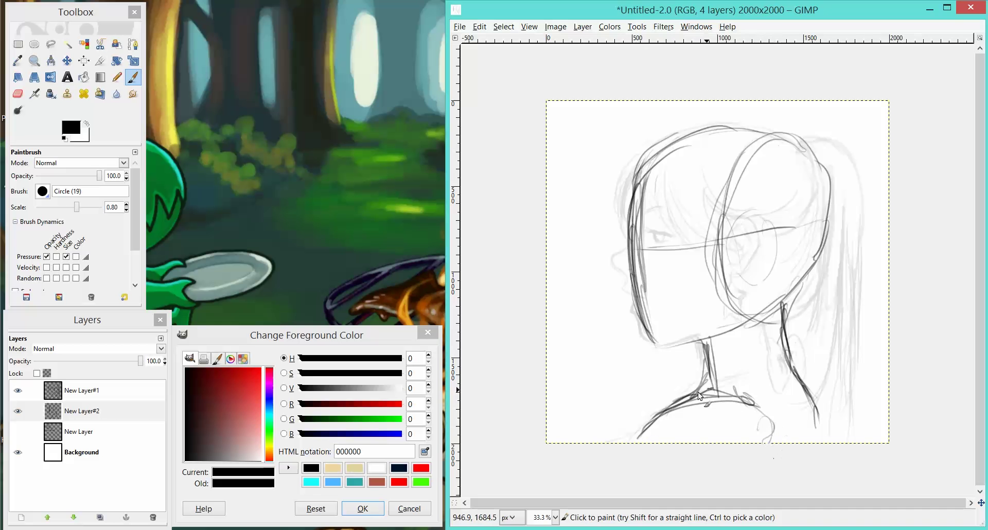
Step: Extend the back neck line to the canvas's lower edge and lightly mark the fringe and ear on the construction head
{"action": "left_click_drag", "start_coordinate": [783, 353], "coordinate": [816, 436]}
{"action": "left_click_drag", "start_coordinate": [800, 380], "coordinate": [820, 443]}
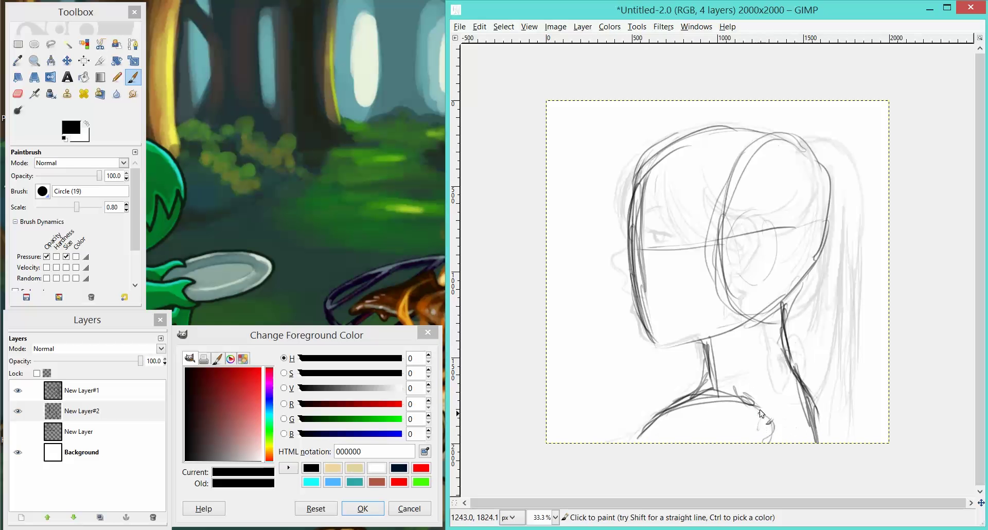
{"action": "mouse_move", "coordinate": [778, 297]}
{"action": "left_mouse_down"}
{"action": "mouse_move", "coordinate": [776, 350]}
{"action": "mouse_move", "coordinate": [776, 307]}
{"action": "mouse_move", "coordinate": [814, 442]}
{"action": "left_mouse_up"}
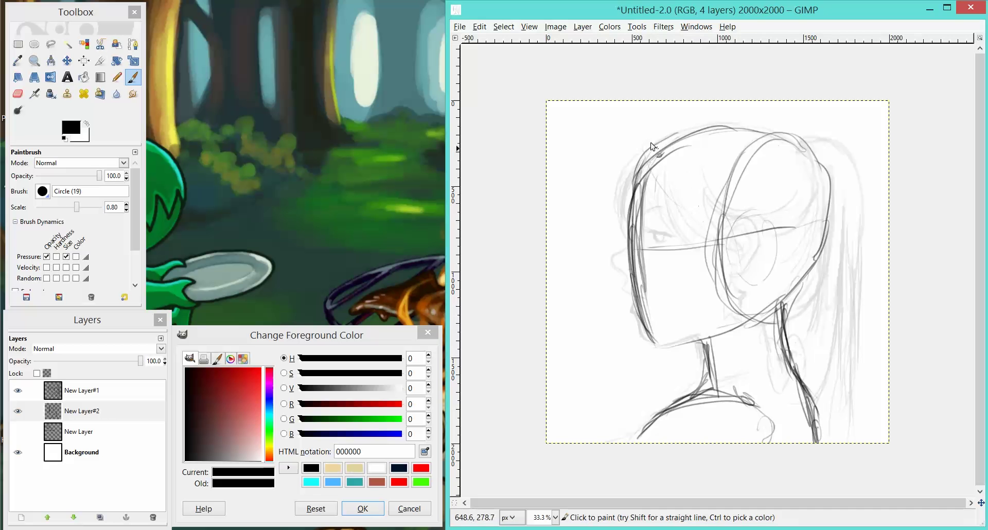
{"action": "mouse_move", "coordinate": [649, 173]}
{"action": "left_mouse_down"}
{"action": "mouse_move", "coordinate": [774, 260]}
{"action": "mouse_move", "coordinate": [765, 229]}
{"action": "mouse_move", "coordinate": [794, 279]}
{"action": "mouse_move", "coordinate": [797, 383]}
{"action": "left_mouse_up"}
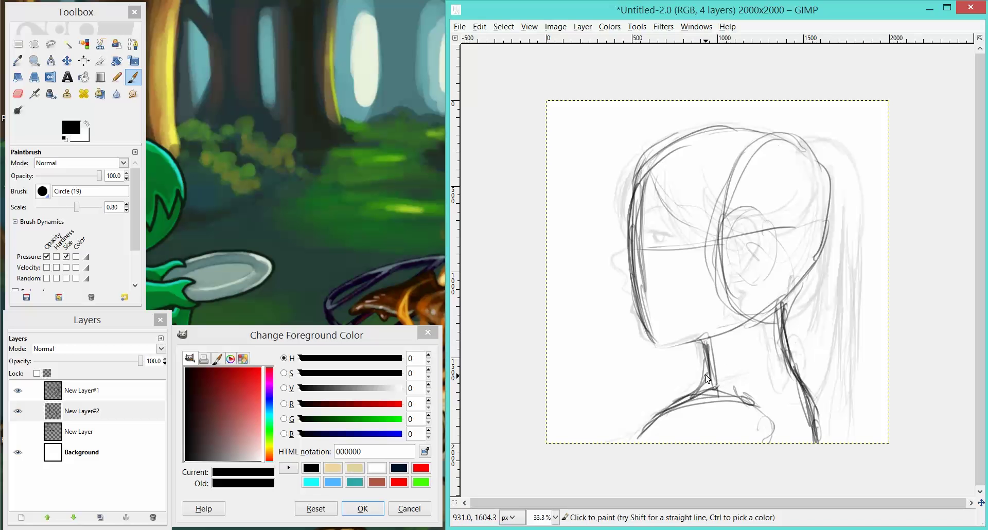
Step: Restore New Layer#1 to 100% opacity and fade New Layer#2 to 33%
{"action": "left_click", "coordinate": [82, 390]}
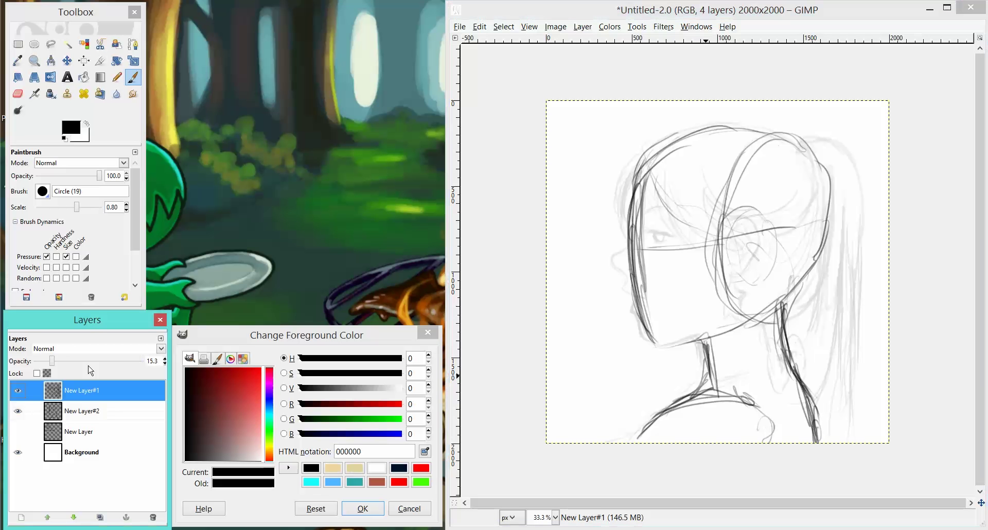
{"action": "mouse_move", "coordinate": [52, 361]}
{"action": "left_mouse_down"}
{"action": "mouse_move", "coordinate": [161, 372]}
{"action": "mouse_move", "coordinate": [144, 362]}
{"action": "mouse_move", "coordinate": [72, 366]}
{"action": "left_mouse_up"}
{"action": "left_click", "coordinate": [82, 410]}
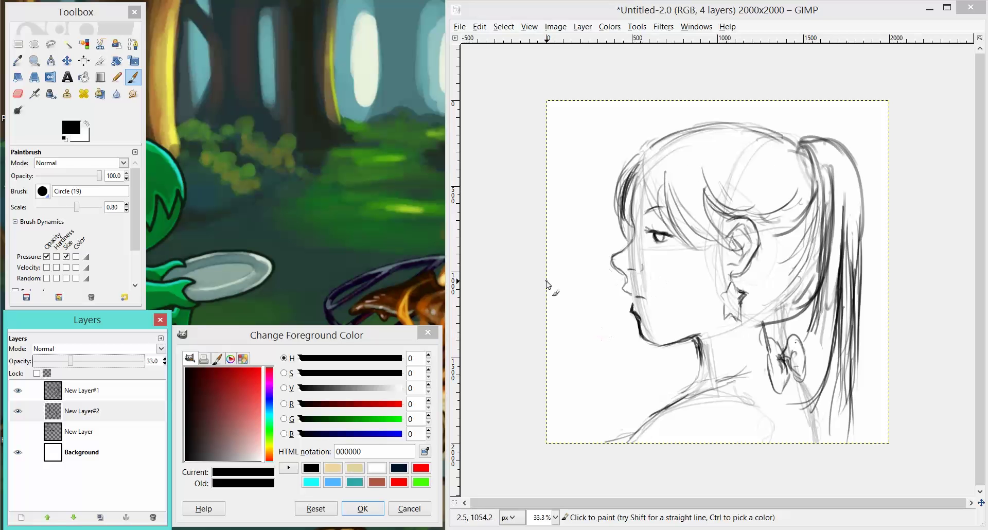
Step: Add a transparent 2000 x 2000 px layer above New Layer#1
{"action": "left_click", "coordinate": [119, 389]}
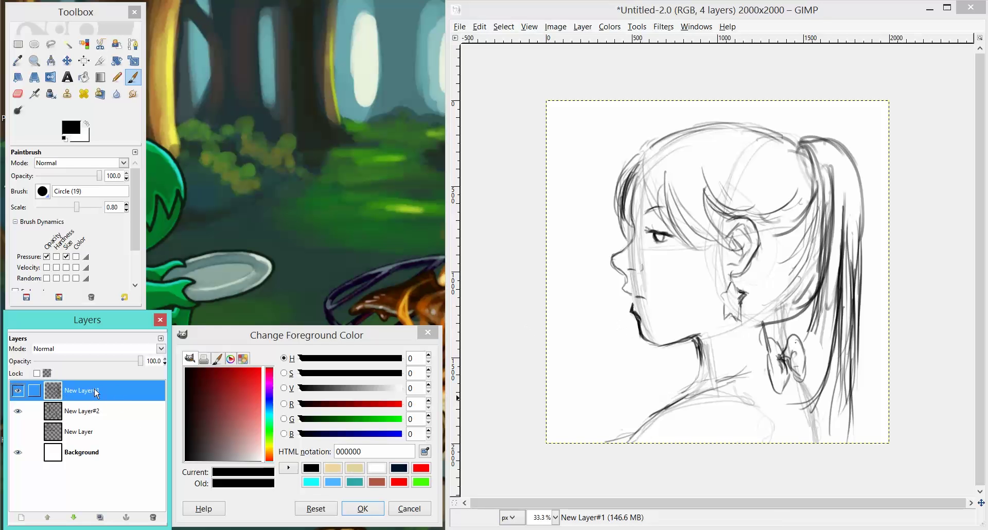
{"action": "left_click", "coordinate": [21, 517]}
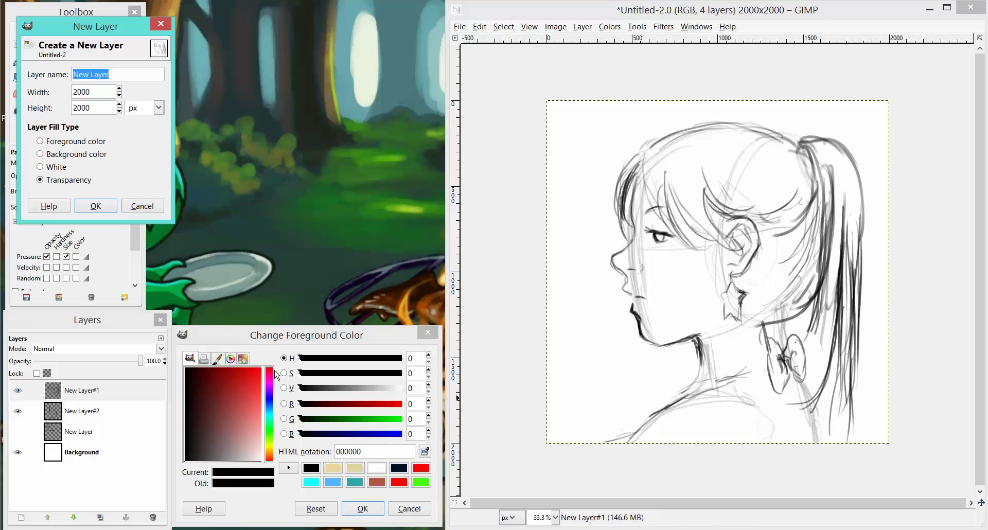
{"action": "key", "text": "Return"}
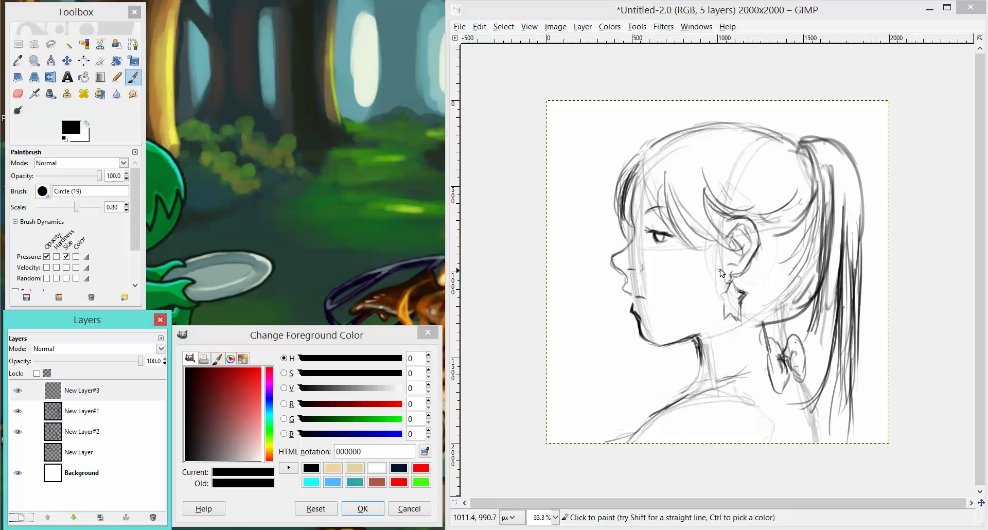
Step: Fade New Layer#1 to about 39% opacity and make New Layer#3 the active layer
{"action": "left_click", "coordinate": [125, 410]}
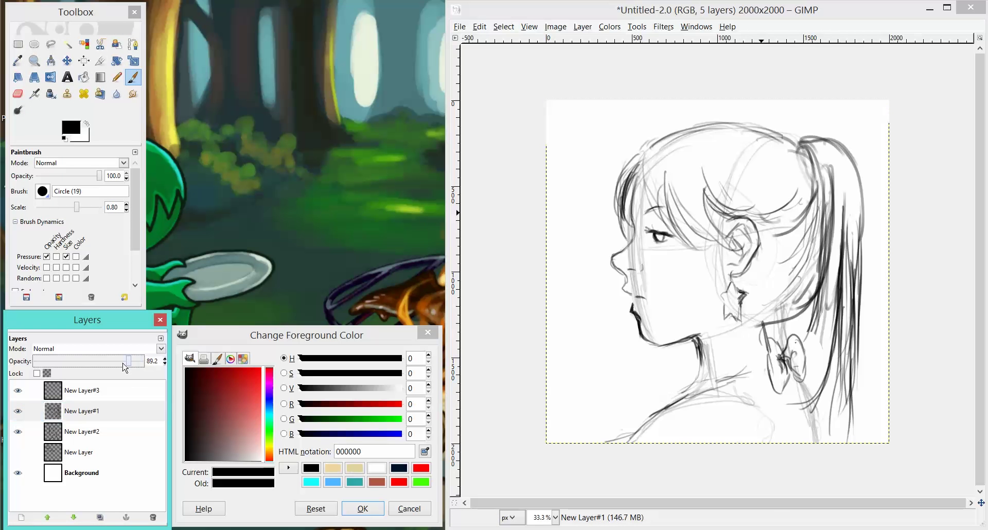
{"action": "left_click_drag", "start_coordinate": [140, 360], "coordinate": [80, 374]}
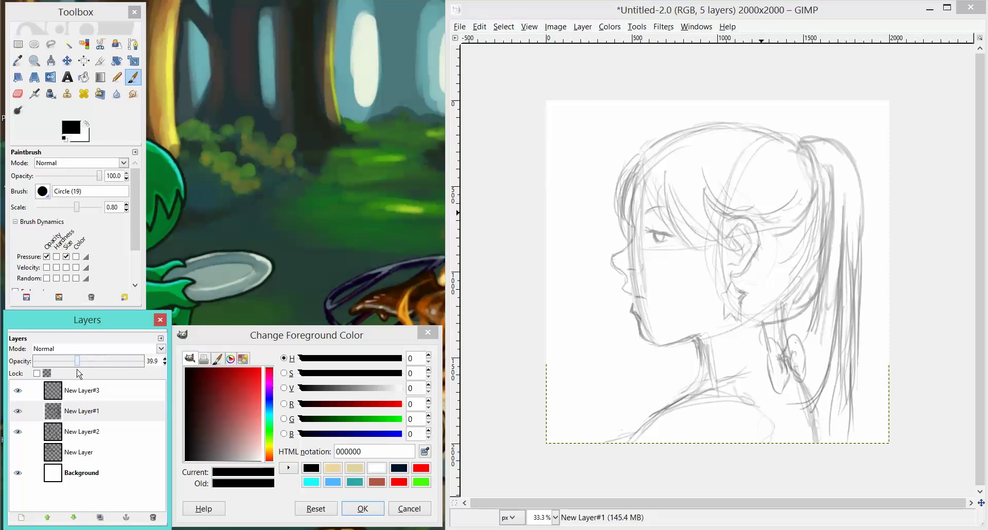
{"action": "left_click", "coordinate": [108, 392]}
{"action": "left_click", "coordinate": [756, 52]}
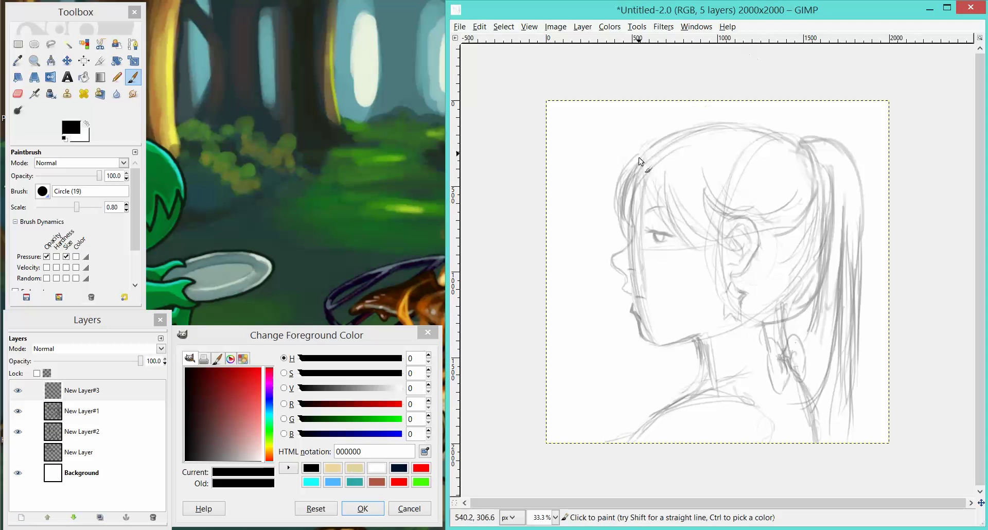
Step: Draw the fringe in dark curved strokes over the faded sketch, from the forehead back towards the ear
{"action": "mouse_move", "coordinate": [642, 150]}
{"action": "left_mouse_down"}
{"action": "mouse_move", "coordinate": [616, 193]}
{"action": "mouse_move", "coordinate": [632, 156]}
{"action": "mouse_move", "coordinate": [618, 226]}
{"action": "left_mouse_up"}
{"action": "mouse_move", "coordinate": [637, 168]}
{"action": "left_mouse_down"}
{"action": "mouse_move", "coordinate": [639, 229]}
{"action": "mouse_move", "coordinate": [650, 196]}
{"action": "mouse_move", "coordinate": [640, 220]}
{"action": "mouse_move", "coordinate": [629, 220]}
{"action": "mouse_move", "coordinate": [647, 229]}
{"action": "mouse_move", "coordinate": [651, 171]}
{"action": "mouse_move", "coordinate": [639, 181]}
{"action": "mouse_move", "coordinate": [647, 170]}
{"action": "mouse_move", "coordinate": [685, 235]}
{"action": "left_mouse_up"}
{"action": "left_click_drag", "start_coordinate": [652, 189], "coordinate": [662, 222]}
{"action": "left_click_drag", "start_coordinate": [663, 176], "coordinate": [684, 241]}
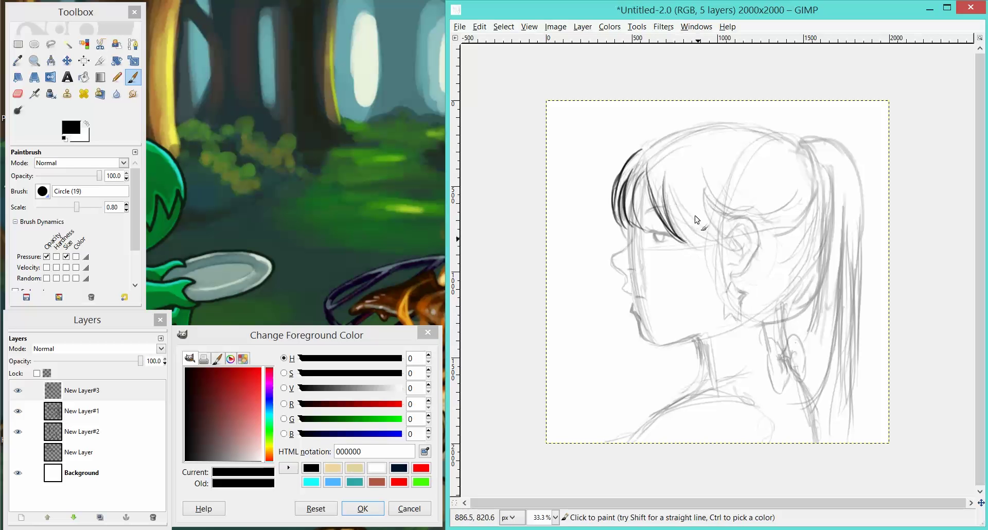
{"action": "left_click_drag", "start_coordinate": [667, 175], "coordinate": [702, 237]}
{"action": "left_click_drag", "start_coordinate": [674, 193], "coordinate": [738, 246]}
{"action": "mouse_move", "coordinate": [694, 175]}
{"action": "left_mouse_down"}
{"action": "mouse_move", "coordinate": [728, 237]}
{"action": "mouse_move", "coordinate": [722, 229]}
{"action": "left_mouse_up"}
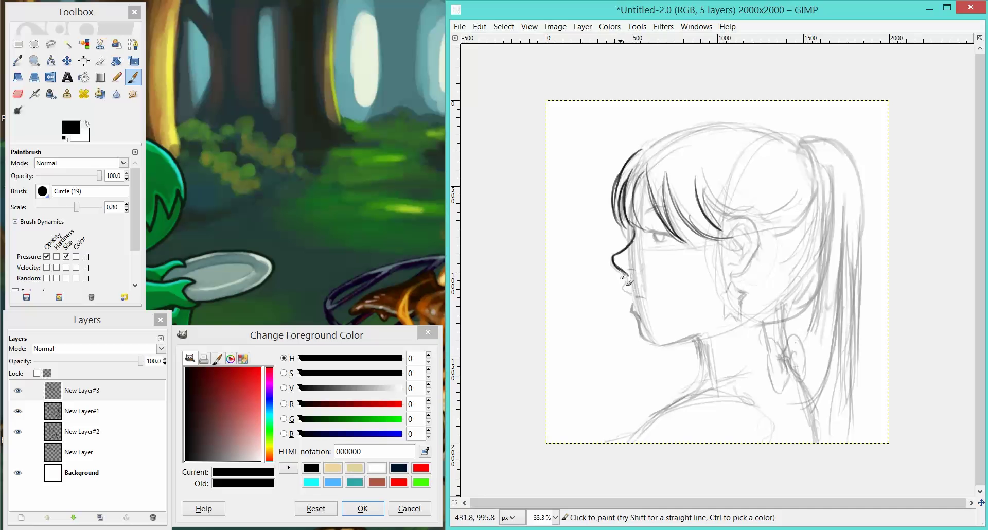
Step: Draw the lips, chin and jawline in clean dark strokes, redoing the heavy stroke at the chin
{"action": "mouse_move", "coordinate": [627, 280]}
{"action": "left_mouse_down"}
{"action": "mouse_move", "coordinate": [623, 289]}
{"action": "mouse_move", "coordinate": [647, 295]}
{"action": "left_mouse_up"}
{"action": "left_click_drag", "start_coordinate": [636, 313], "coordinate": [638, 322]}
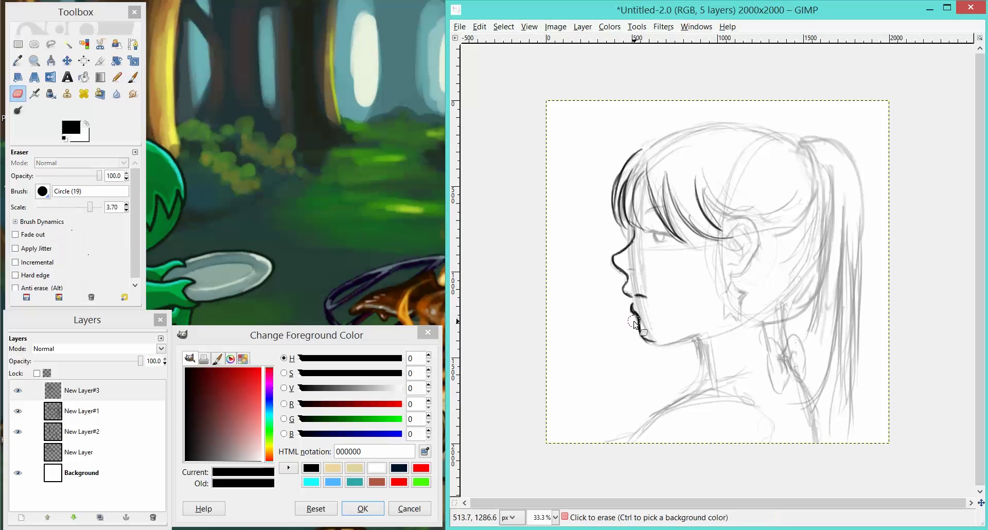
{"action": "key", "text": "ctrl+z"}
{"action": "mouse_move", "coordinate": [633, 314]}
{"action": "left_mouse_down"}
{"action": "mouse_move", "coordinate": [655, 343]}
{"action": "mouse_move", "coordinate": [641, 334]}
{"action": "mouse_move", "coordinate": [676, 334]}
{"action": "mouse_move", "coordinate": [664, 349]}
{"action": "mouse_move", "coordinate": [645, 340]}
{"action": "mouse_move", "coordinate": [713, 332]}
{"action": "left_mouse_up"}
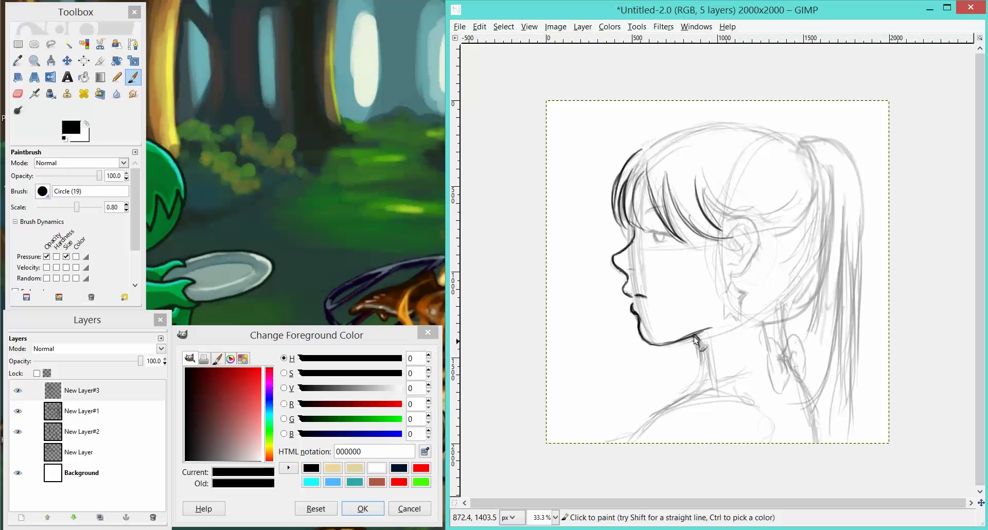
Step: Draw the back and front neck lines, plus the eyebrow and upper lashes of the eye
{"action": "left_click_drag", "start_coordinate": [768, 322], "coordinate": [786, 393]}
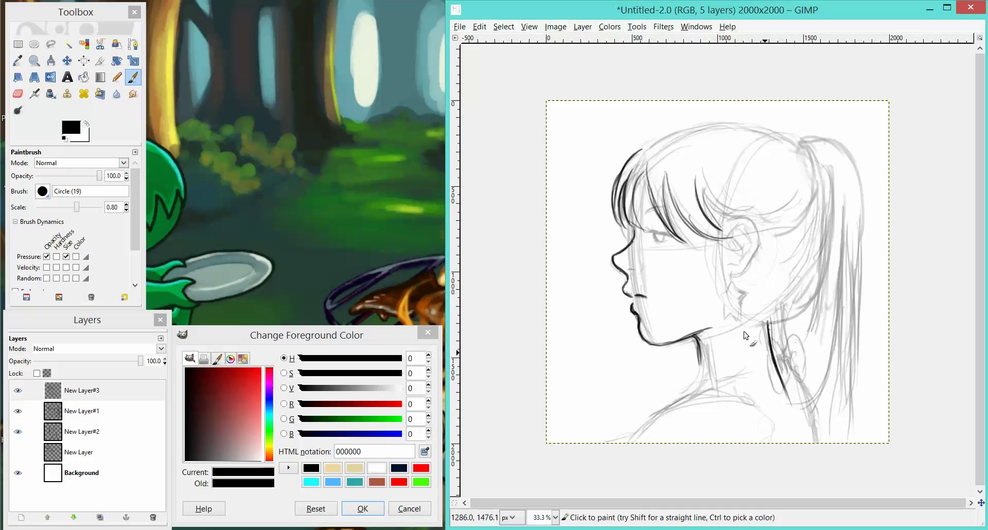
{"action": "left_click_drag", "start_coordinate": [696, 339], "coordinate": [701, 386]}
{"action": "left_click_drag", "start_coordinate": [654, 227], "coordinate": [653, 233]}
{"action": "left_click_drag", "start_coordinate": [654, 232], "coordinate": [687, 241]}
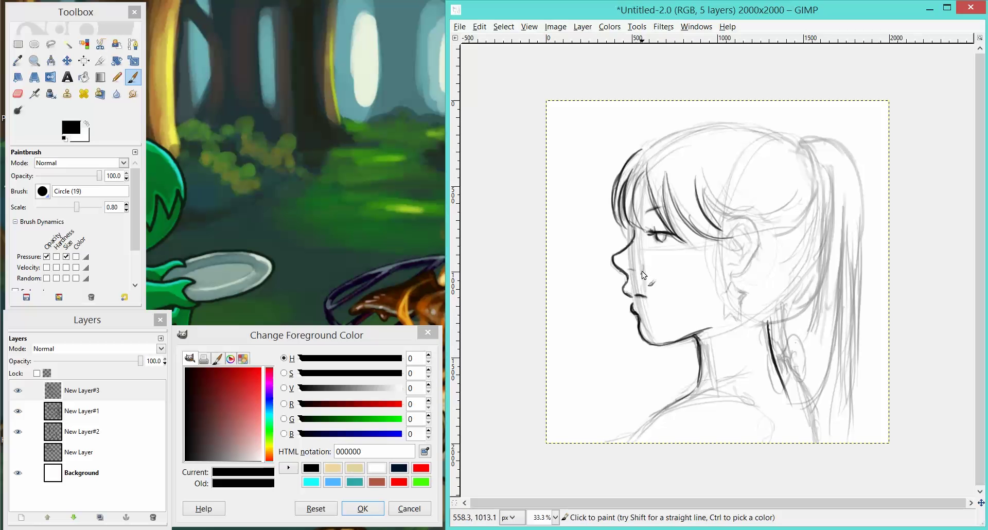
Step: Draw the crown of the head, the gathered hair tie and the outer edge of the ponytail
{"action": "left_click_drag", "start_coordinate": [702, 185], "coordinate": [720, 215]}
{"action": "mouse_move", "coordinate": [651, 152]}
{"action": "left_mouse_down"}
{"action": "mouse_move", "coordinate": [714, 122]}
{"action": "mouse_move", "coordinate": [820, 150]}
{"action": "mouse_move", "coordinate": [719, 122]}
{"action": "mouse_move", "coordinate": [813, 149]}
{"action": "mouse_move", "coordinate": [808, 139]}
{"action": "mouse_move", "coordinate": [827, 138]}
{"action": "mouse_move", "coordinate": [812, 146]}
{"action": "mouse_move", "coordinate": [817, 157]}
{"action": "mouse_move", "coordinate": [804, 134]}
{"action": "mouse_move", "coordinate": [803, 146]}
{"action": "mouse_move", "coordinate": [824, 155]}
{"action": "mouse_move", "coordinate": [820, 162]}
{"action": "mouse_move", "coordinate": [815, 134]}
{"action": "mouse_move", "coordinate": [806, 140]}
{"action": "mouse_move", "coordinate": [844, 150]}
{"action": "mouse_move", "coordinate": [865, 204]}
{"action": "left_mouse_up"}
{"action": "left_click_drag", "start_coordinate": [856, 167], "coordinate": [868, 280]}
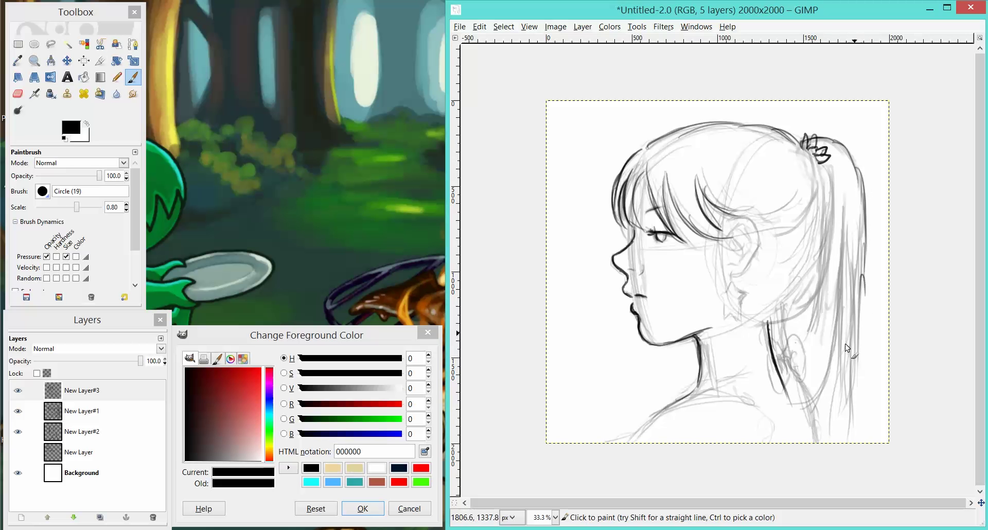
Step: Fade New Layer#2 to about 10% opacity and hide it
{"action": "left_click", "coordinate": [102, 432]}
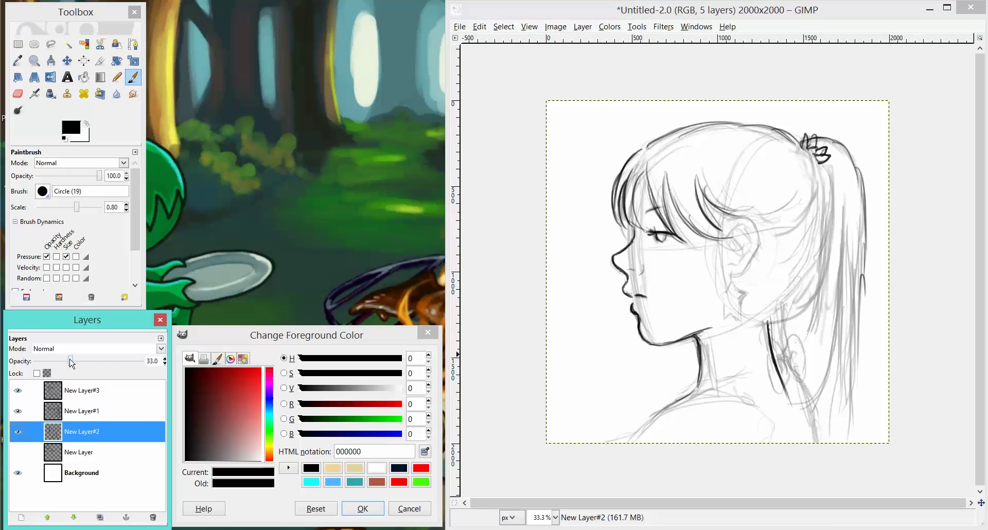
{"action": "left_click_drag", "start_coordinate": [71, 363], "coordinate": [46, 366]}
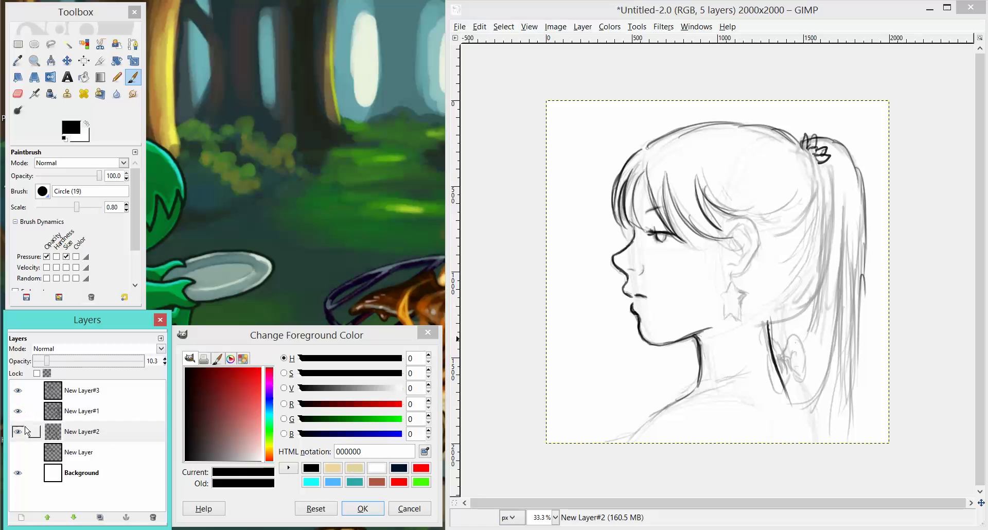
{"action": "left_click", "coordinate": [80, 435]}
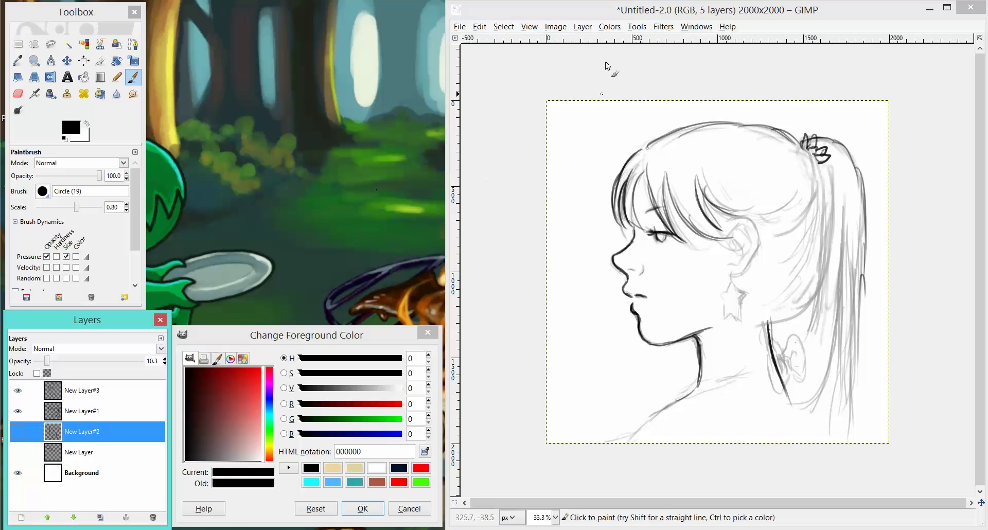
Step: Show the handwritten workflow notes on New Layer for reference and hide them again
{"action": "left_click", "coordinate": [18, 455]}
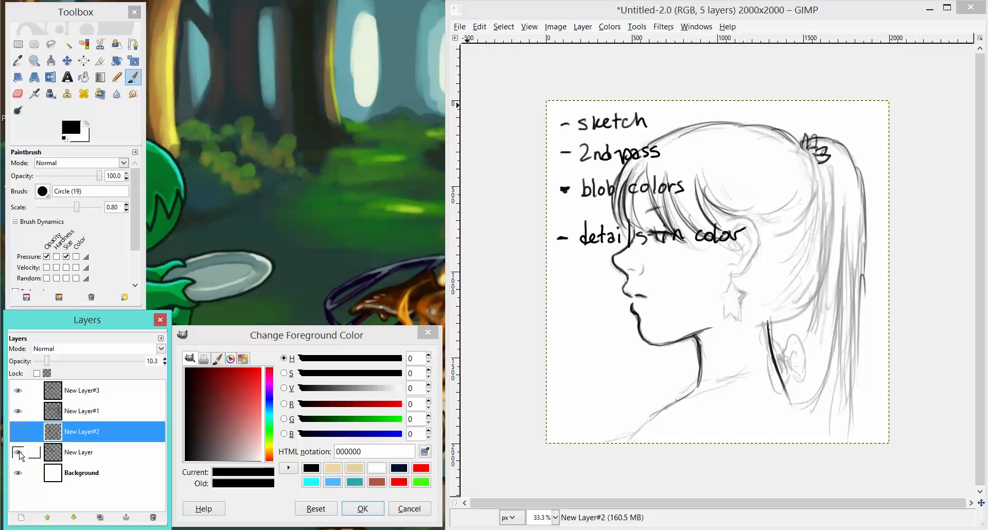
{"action": "left_click", "coordinate": [19, 450]}
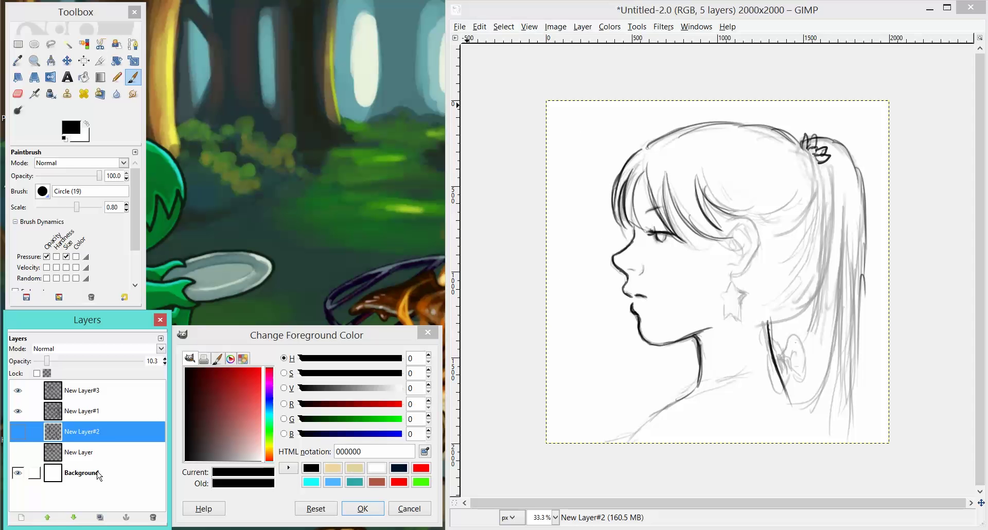
Step: Add a transparent 2000 x 2000 px layer named "color" directly above New Layer#2
{"action": "left_click", "coordinate": [86, 412]}
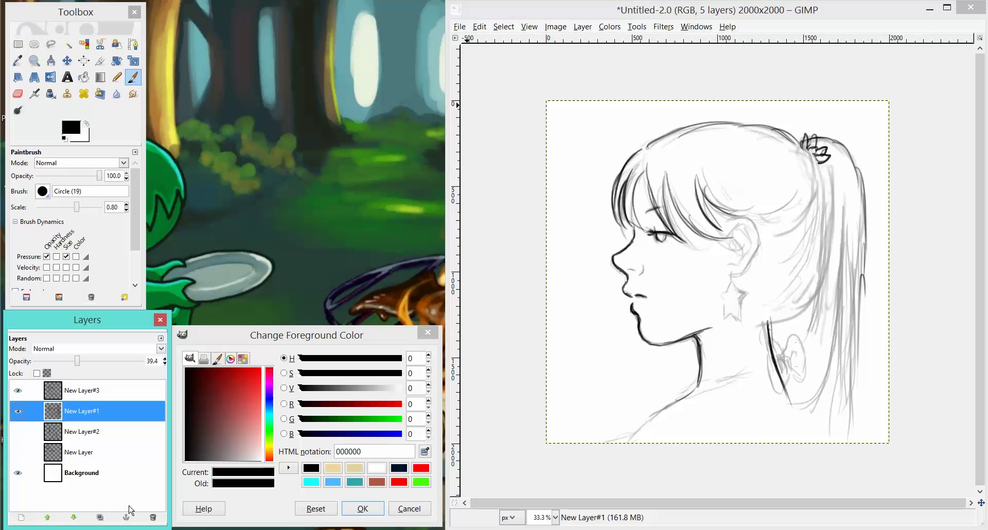
{"action": "left_click", "coordinate": [92, 433]}
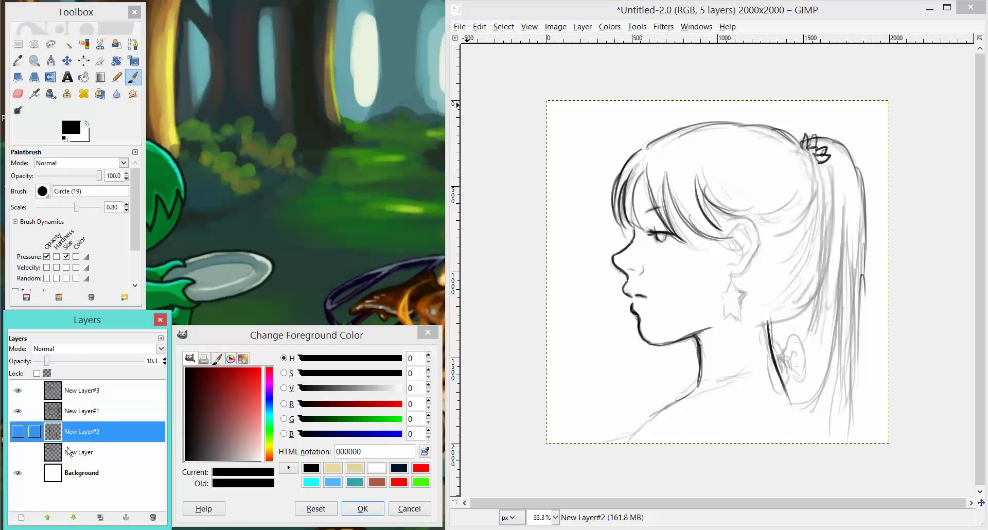
{"action": "left_click", "coordinate": [21, 517]}
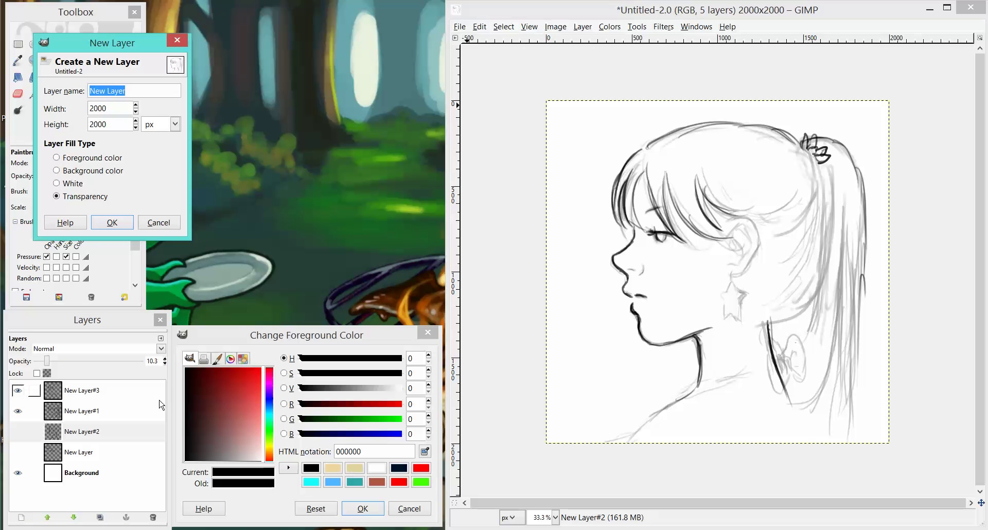
{"action": "type", "text": "color"}
{"action": "key", "text": "Return"}
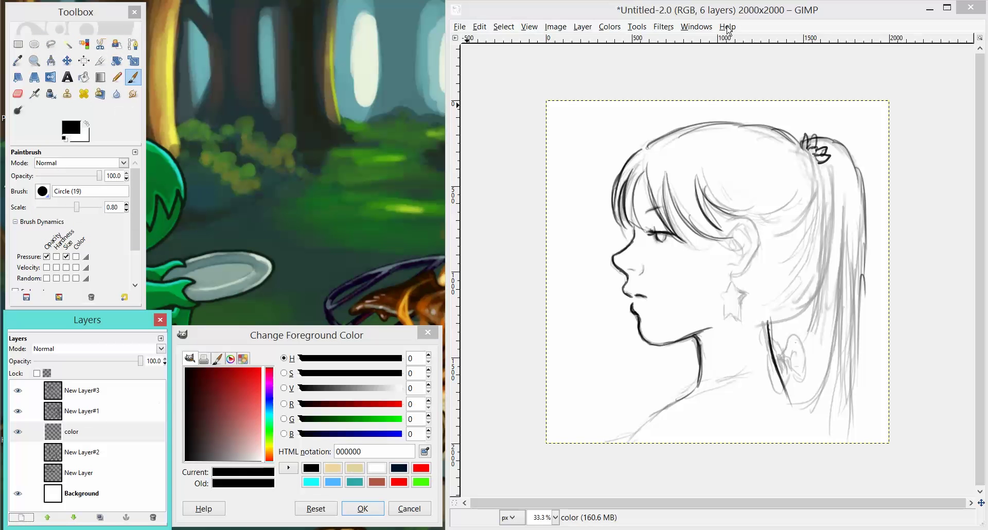
{"action": "left_click", "coordinate": [749, 17]}
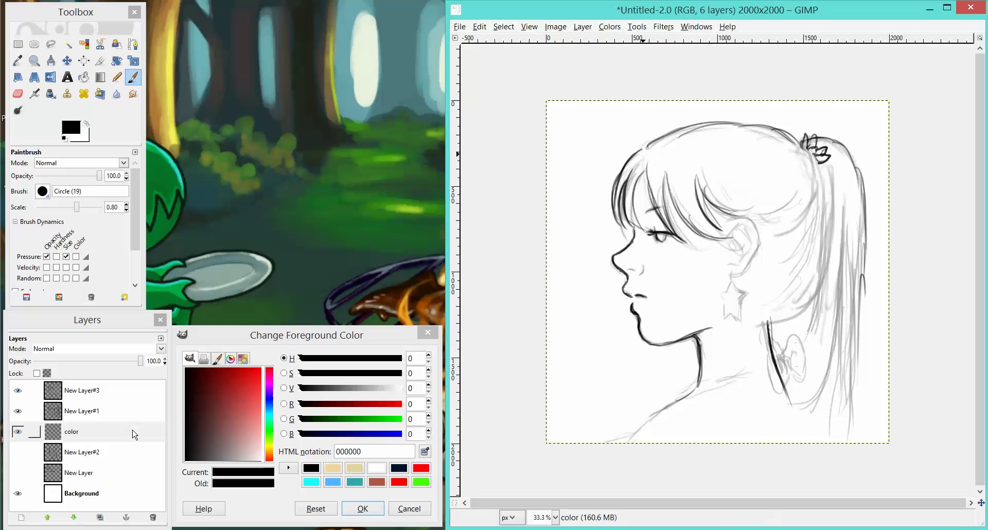
{"action": "left_click", "coordinate": [134, 432]}
{"action": "left_click", "coordinate": [614, 17]}
Step: Add a transparent 2000 x 2000 px layer named "fill" directly above the Background layer
{"action": "left_click", "coordinate": [72, 493]}
{"action": "left_click", "coordinate": [30, 515]}
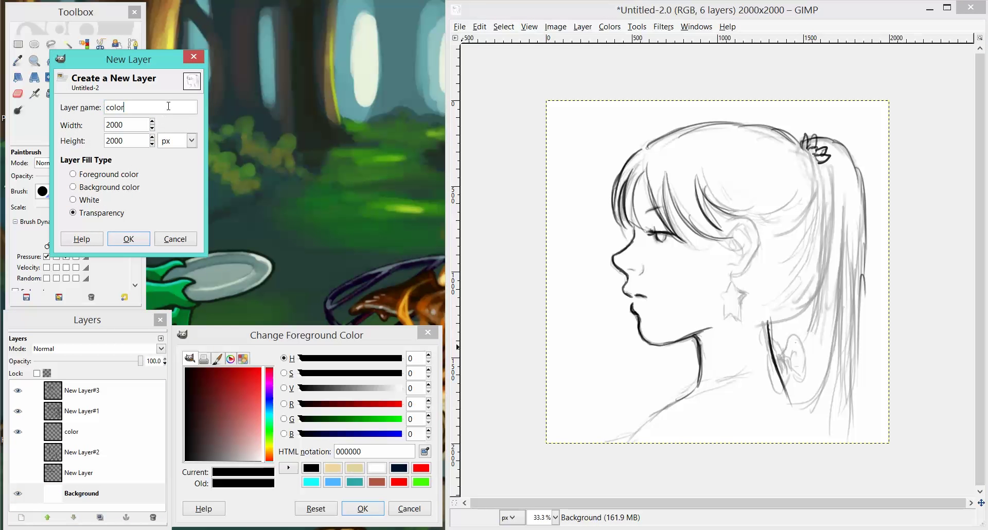
{"action": "type", "text": "fill"}
{"action": "key", "text": "Return"}
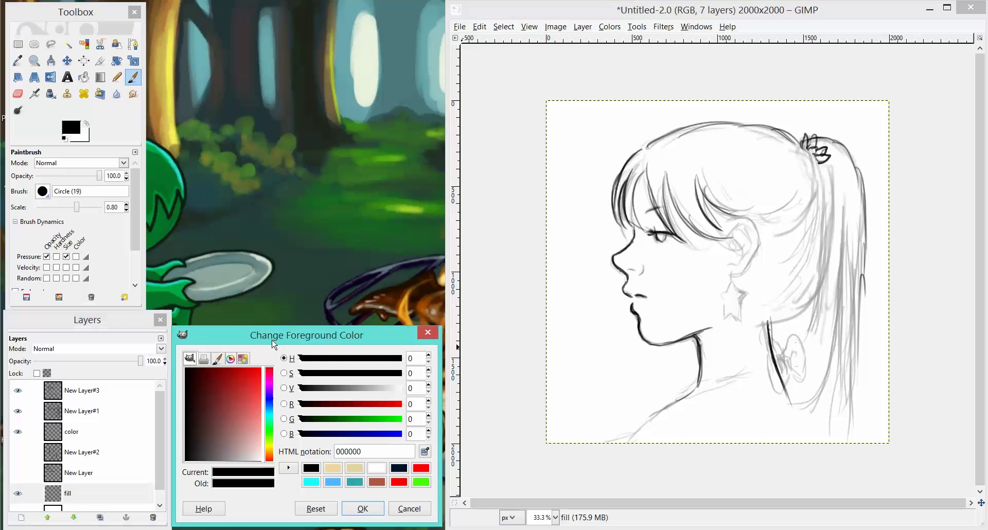
Step: Choose the muted purple 816182 as foreground color from the color wheel and activate the Bucket Fill tool
{"action": "left_click", "coordinate": [230, 358]}
{"action": "mouse_move", "coordinate": [264, 439]}
{"action": "left_mouse_down"}
{"action": "mouse_move", "coordinate": [236, 454]}
{"action": "mouse_move", "coordinate": [223, 443]}
{"action": "mouse_move", "coordinate": [246, 445]}
{"action": "left_mouse_up"}
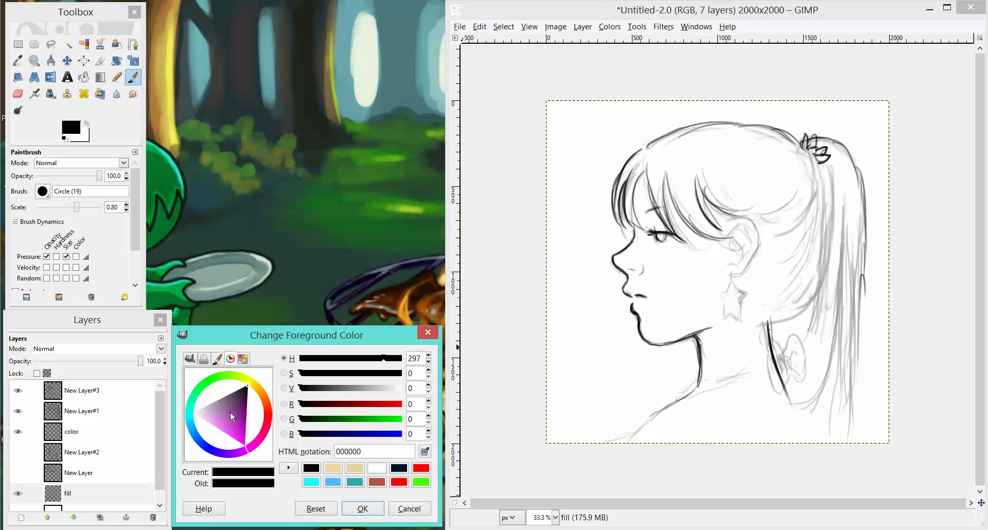
{"action": "left_click_drag", "start_coordinate": [228, 404], "coordinate": [226, 402]}
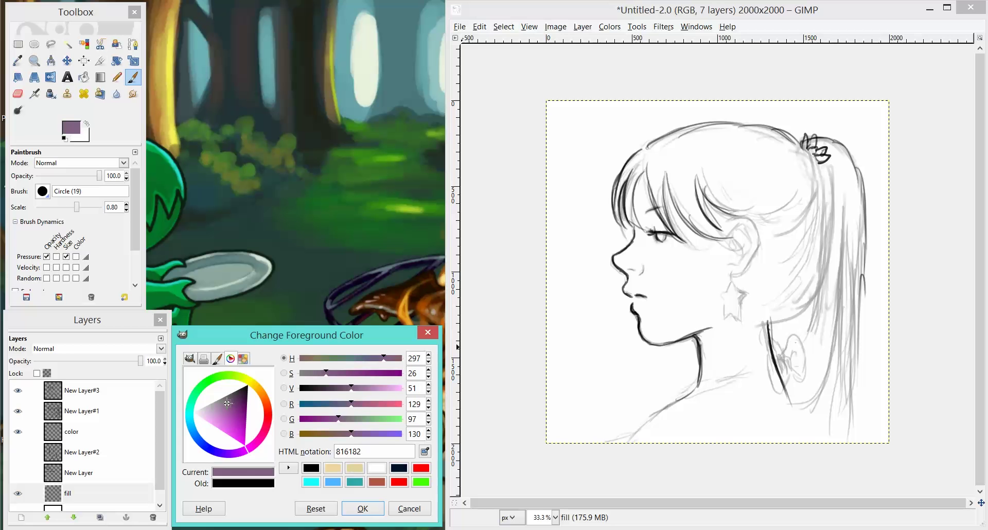
{"action": "left_click", "coordinate": [674, 16]}
{"action": "key", "text": "shift+b"}
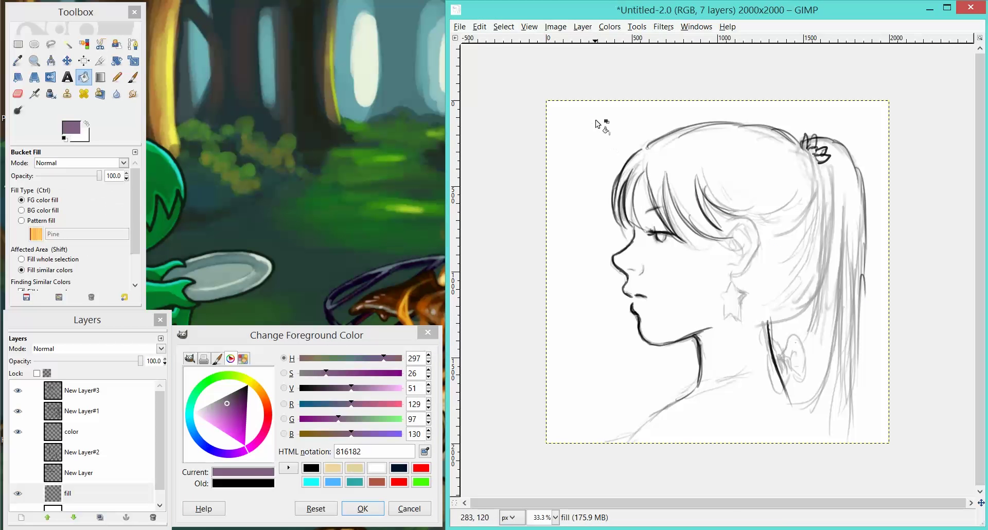
Step: Fill the "fill" layer with the purple 816182 and make the "color" layer active
{"action": "left_click", "coordinate": [618, 120]}
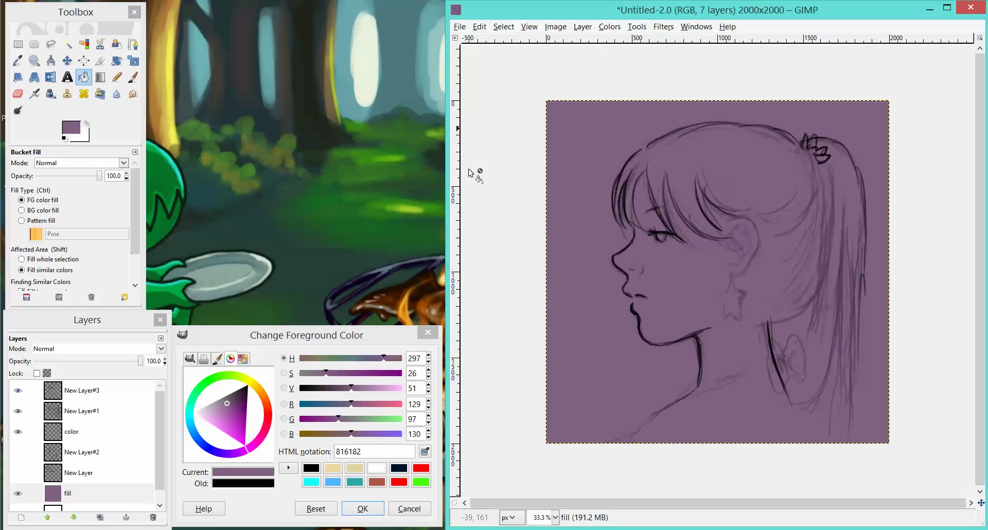
{"action": "left_click", "coordinate": [105, 436]}
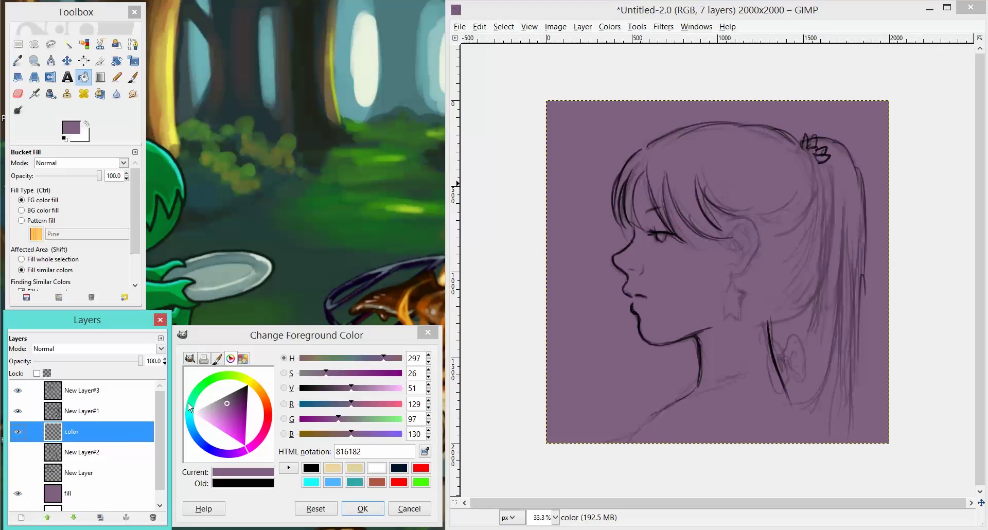
{"action": "left_click", "coordinate": [582, 160]}
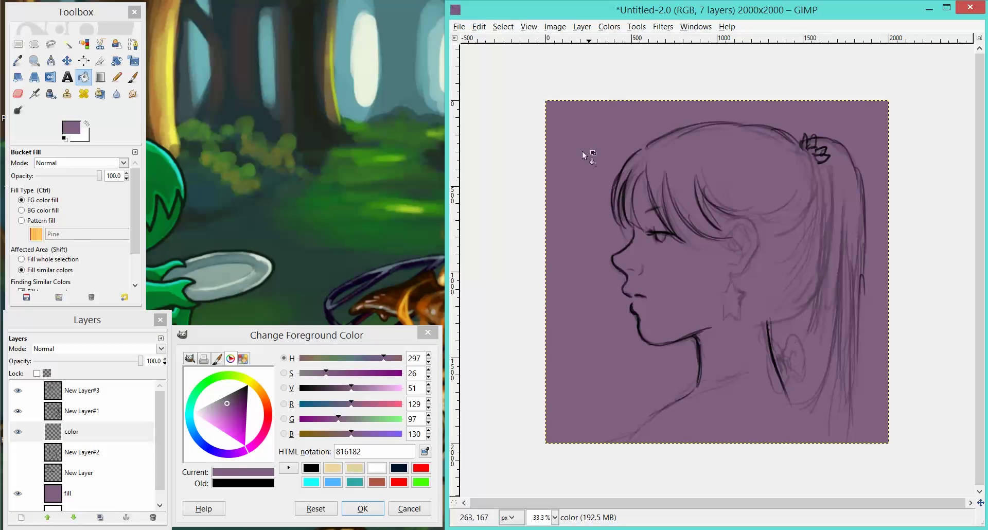
Step: Turn on Sample merged for the Color Picker tool
{"action": "key", "text": "o"}
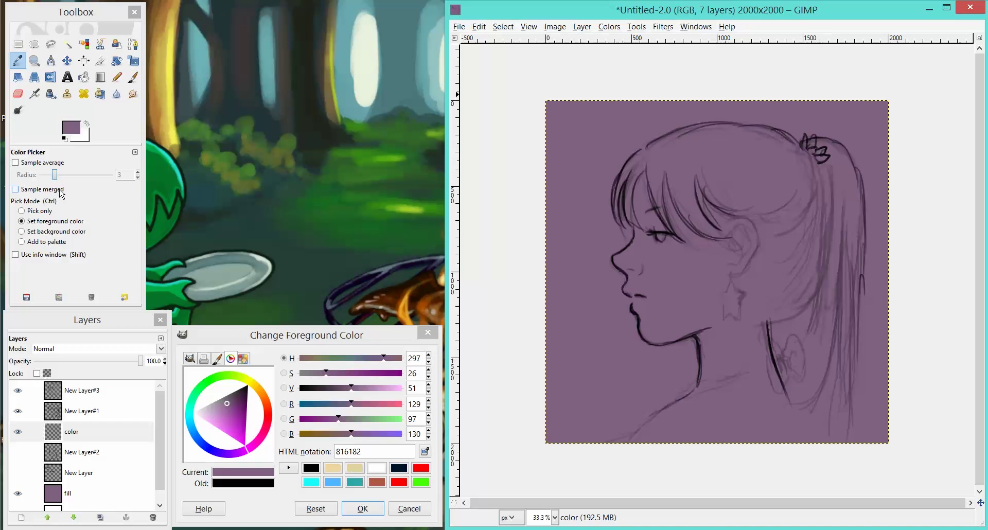
{"action": "left_click", "coordinate": [42, 189]}
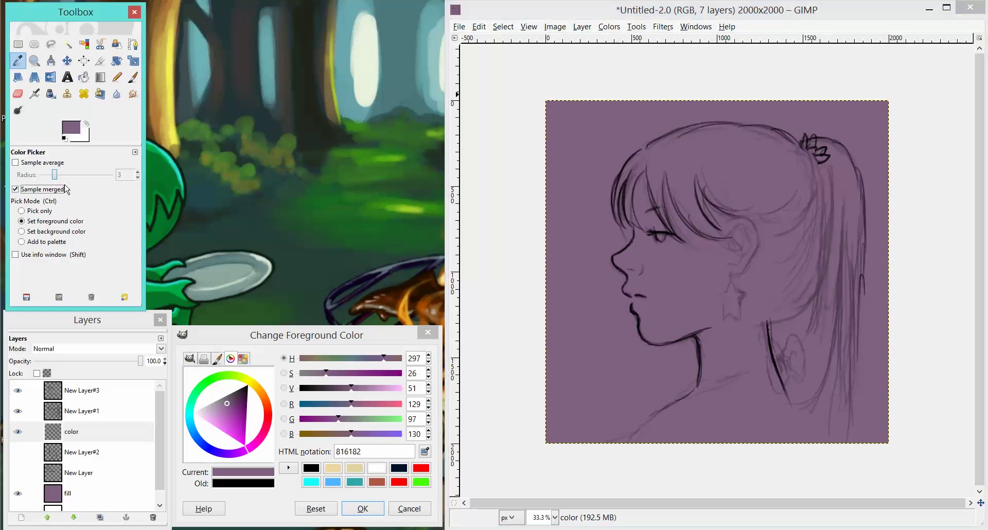
{"action": "left_click", "coordinate": [783, 17]}
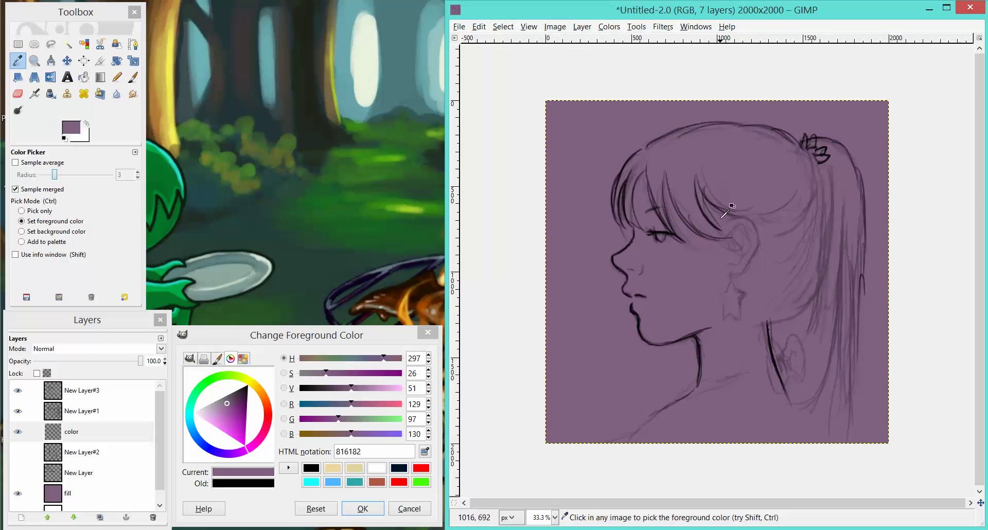
Step: Activate the Paintbrush and choose the dark brown 432c20 as foreground color
{"action": "key", "text": "p"}
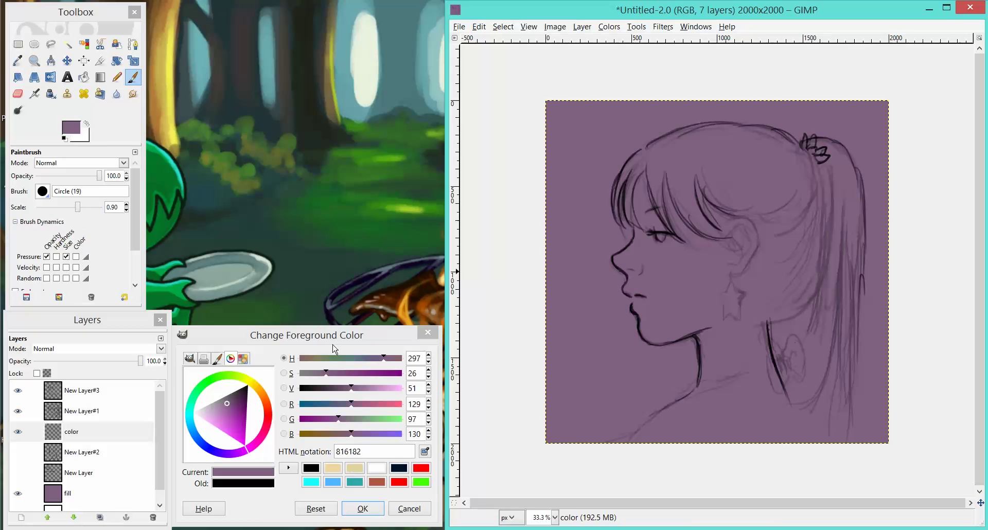
{"action": "left_click", "coordinate": [355, 335]}
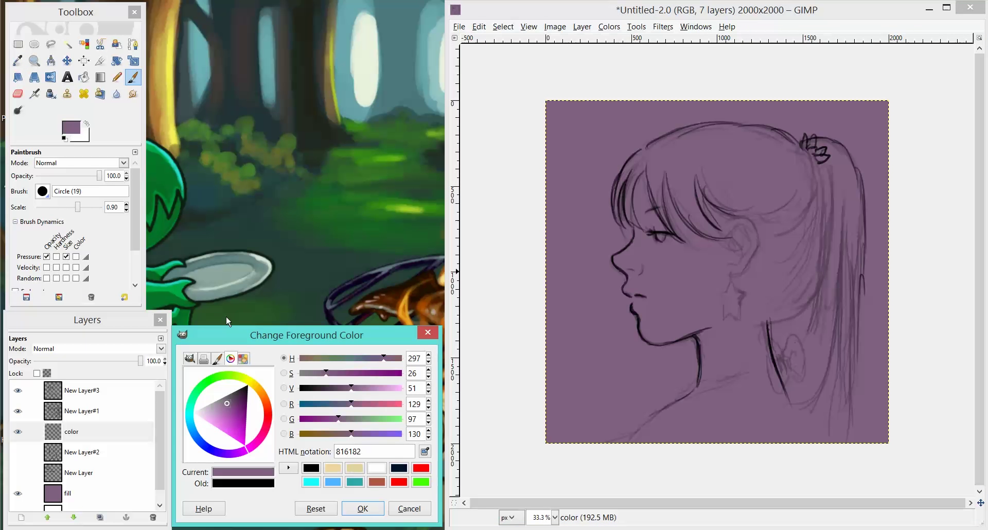
{"action": "mouse_move", "coordinate": [263, 443]}
{"action": "left_mouse_down"}
{"action": "mouse_move", "coordinate": [269, 398]}
{"action": "mouse_move", "coordinate": [217, 402]}
{"action": "left_mouse_up"}
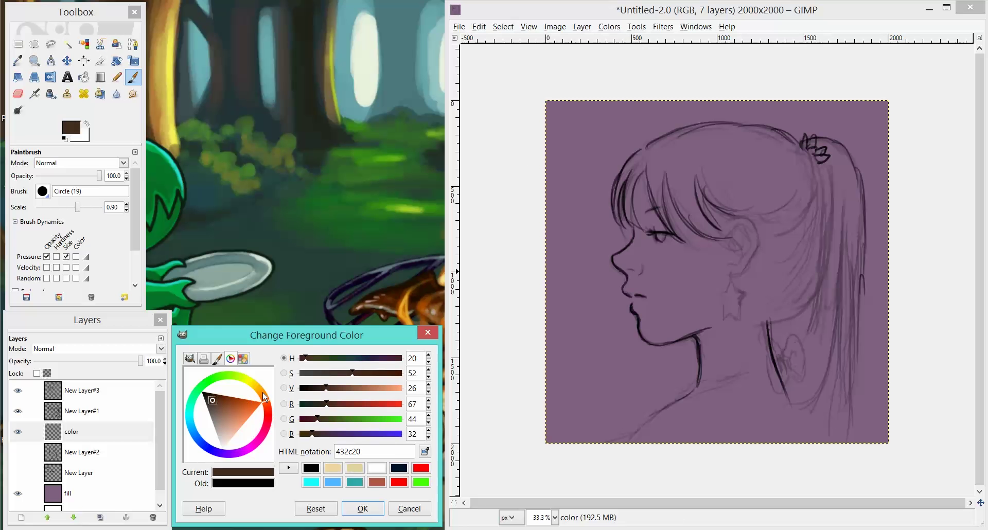
Step: Enlarge the Circle (19) brush to scale 7.20 and block in the upper face and fringe with dark brown
{"action": "left_click", "coordinate": [684, 200]}
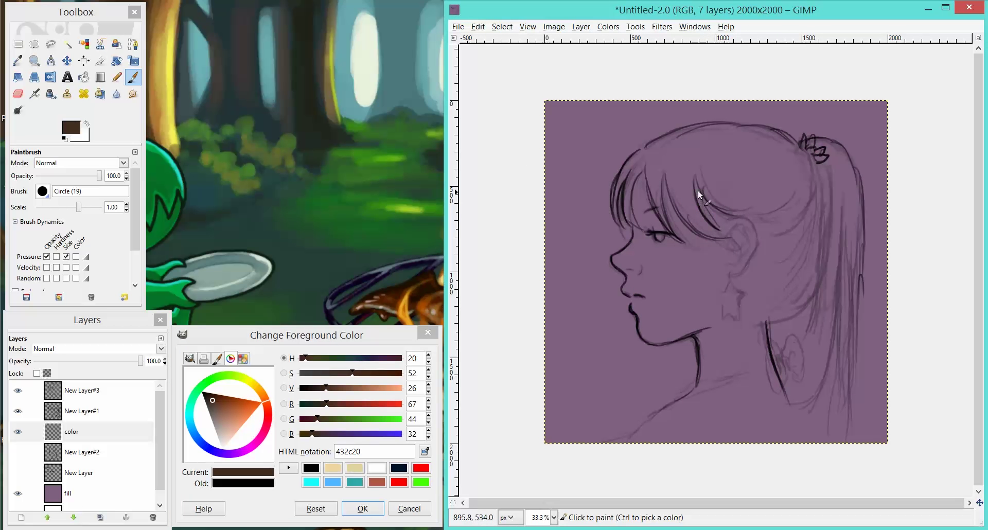
{"action": "key", "text": "bracketright"}
{"action": "key", "text": "bracketright"}
{"action": "key", "text": "bracketright"}
{"action": "key", "text": "bracketright"}
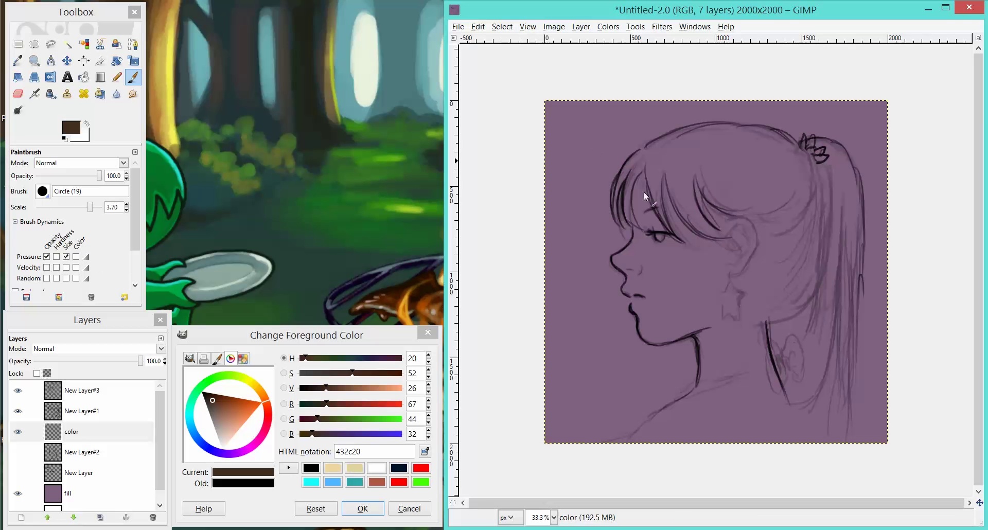
{"action": "key", "text": "bracketright"}
{"action": "key", "text": "bracketright"}
{"action": "key", "text": "bracketright"}
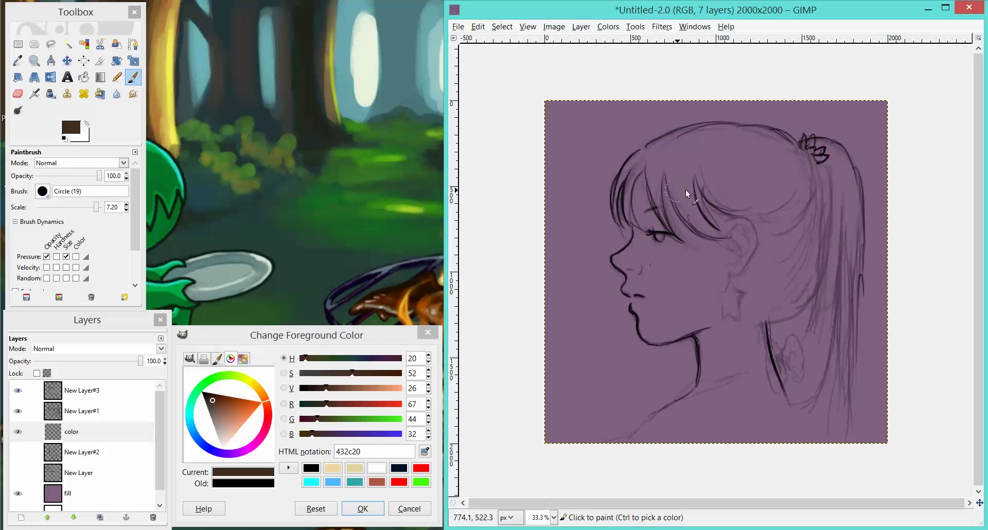
{"action": "mouse_move", "coordinate": [674, 206]}
{"action": "left_mouse_down"}
{"action": "mouse_move", "coordinate": [673, 177]}
{"action": "mouse_move", "coordinate": [687, 218]}
{"action": "mouse_move", "coordinate": [674, 195]}
{"action": "mouse_move", "coordinate": [652, 288]}
{"action": "mouse_move", "coordinate": [641, 257]}
{"action": "mouse_move", "coordinate": [619, 261]}
{"action": "mouse_move", "coordinate": [627, 265]}
{"action": "mouse_move", "coordinate": [642, 238]}
{"action": "mouse_move", "coordinate": [636, 168]}
{"action": "mouse_move", "coordinate": [636, 224]}
{"action": "mouse_move", "coordinate": [640, 161]}
{"action": "mouse_move", "coordinate": [642, 190]}
{"action": "mouse_move", "coordinate": [655, 171]}
{"action": "left_mouse_up"}
Step: Reduce the brush to scale 4.30 and block in the face's profile, chin and jaw up to the ear
{"action": "key", "text": "bracketleft"}
{"action": "key", "text": "bracketleft"}
{"action": "key", "text": "bracketleft"}
{"action": "key", "text": "bracketleft"}
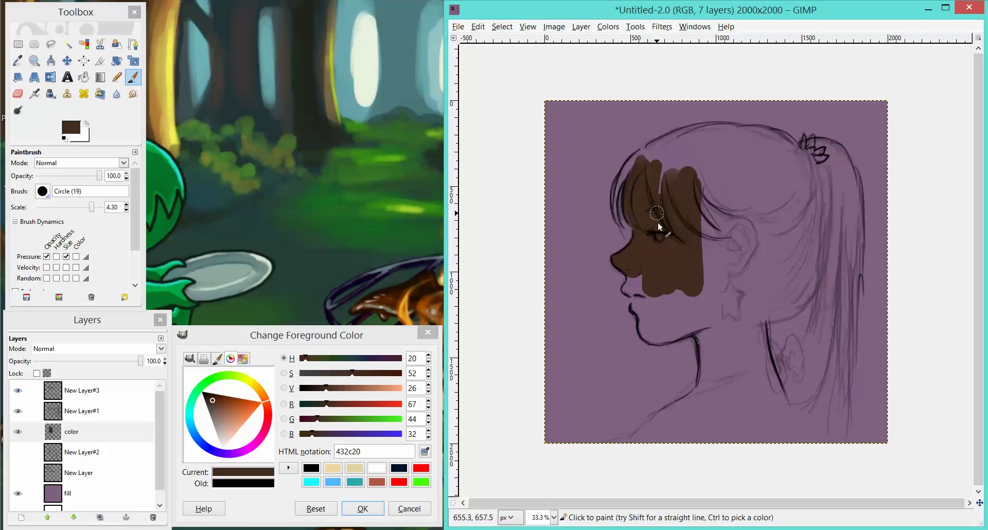
{"action": "mouse_move", "coordinate": [631, 294]}
{"action": "left_mouse_down"}
{"action": "mouse_move", "coordinate": [640, 280]}
{"action": "mouse_move", "coordinate": [645, 334]}
{"action": "mouse_move", "coordinate": [663, 347]}
{"action": "mouse_move", "coordinate": [671, 302]}
{"action": "mouse_move", "coordinate": [741, 234]}
{"action": "left_mouse_up"}
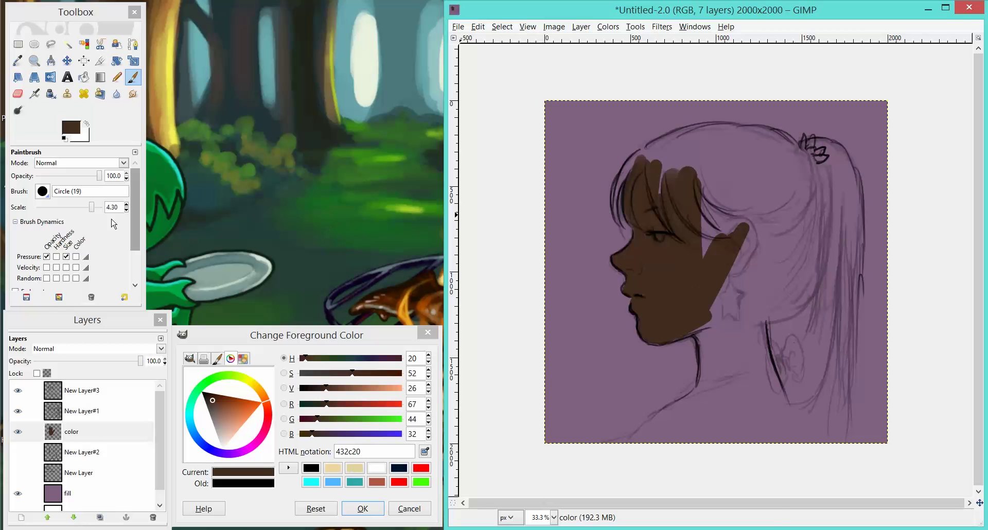
Step: Switch to the Untitled#1 brush and block in the back of the head with dark brown
{"action": "left_click", "coordinate": [43, 191]}
{"action": "left_click", "coordinate": [72, 208]}
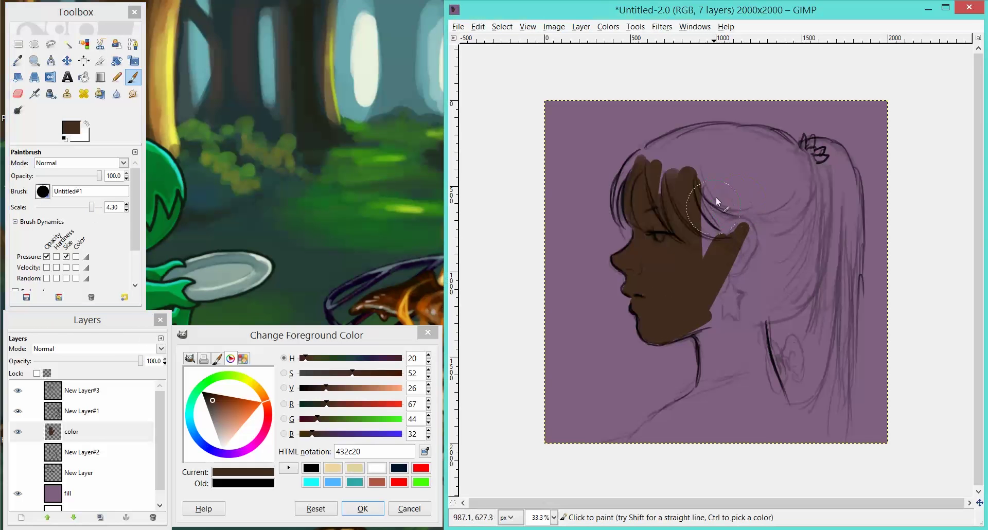
{"action": "mouse_move", "coordinate": [716, 205]}
{"action": "left_mouse_down"}
{"action": "mouse_move", "coordinate": [713, 242]}
{"action": "mouse_move", "coordinate": [731, 191]}
{"action": "mouse_move", "coordinate": [721, 175]}
{"action": "mouse_move", "coordinate": [766, 239]}
{"action": "mouse_move", "coordinate": [778, 223]}
{"action": "mouse_move", "coordinate": [776, 280]}
{"action": "mouse_move", "coordinate": [781, 273]}
{"action": "mouse_move", "coordinate": [724, 298]}
{"action": "left_mouse_up"}
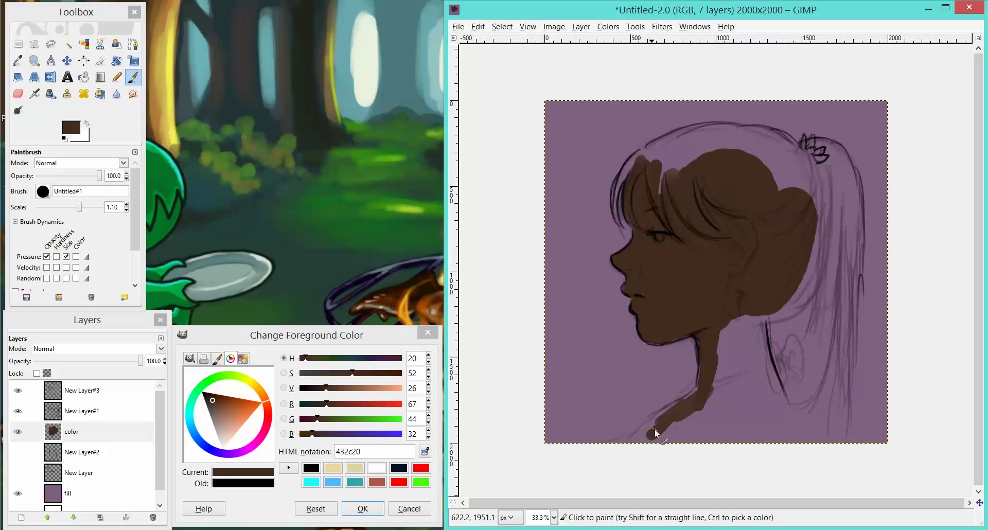
Step: Block in the neck, shoulder and ponytail with dark brown at brush scale 1.10
{"action": "left_click_drag", "start_coordinate": [654, 432], "coordinate": [668, 419]}
{"action": "mouse_move", "coordinate": [730, 393]}
{"action": "left_mouse_down"}
{"action": "mouse_move", "coordinate": [725, 309]}
{"action": "mouse_move", "coordinate": [742, 374]}
{"action": "left_mouse_up"}
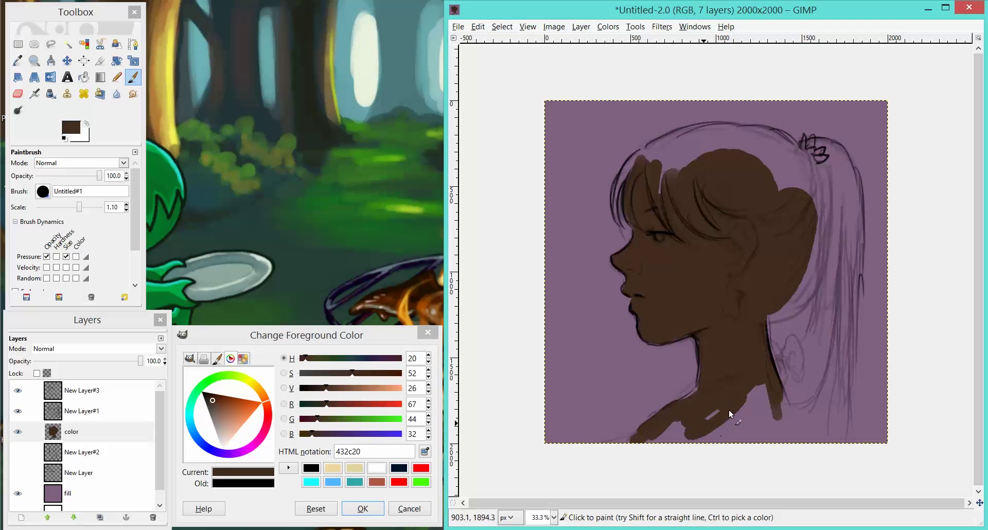
{"action": "mouse_move", "coordinate": [744, 406]}
{"action": "left_mouse_down"}
{"action": "mouse_move", "coordinate": [768, 382]}
{"action": "mouse_move", "coordinate": [783, 428]}
{"action": "mouse_move", "coordinate": [655, 429]}
{"action": "mouse_move", "coordinate": [706, 430]}
{"action": "mouse_move", "coordinate": [660, 440]}
{"action": "mouse_move", "coordinate": [709, 422]}
{"action": "mouse_move", "coordinate": [706, 437]}
{"action": "mouse_move", "coordinate": [785, 417]}
{"action": "left_mouse_up"}
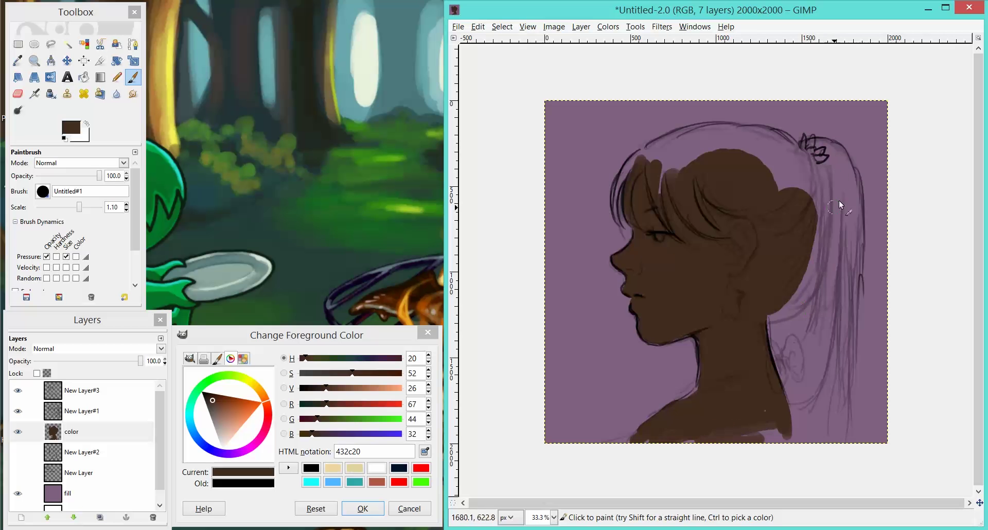
{"action": "mouse_move", "coordinate": [840, 205]}
{"action": "left_mouse_down"}
{"action": "mouse_move", "coordinate": [825, 161]}
{"action": "mouse_move", "coordinate": [804, 149]}
{"action": "mouse_move", "coordinate": [828, 170]}
{"action": "mouse_move", "coordinate": [837, 276]}
{"action": "mouse_move", "coordinate": [838, 215]}
{"action": "mouse_move", "coordinate": [815, 353]}
{"action": "mouse_move", "coordinate": [790, 356]}
{"action": "mouse_move", "coordinate": [792, 344]}
{"action": "mouse_move", "coordinate": [796, 368]}
{"action": "mouse_move", "coordinate": [777, 361]}
{"action": "mouse_move", "coordinate": [779, 368]}
{"action": "mouse_move", "coordinate": [776, 351]}
{"action": "mouse_move", "coordinate": [780, 383]}
{"action": "mouse_move", "coordinate": [810, 414]}
{"action": "mouse_move", "coordinate": [826, 391]}
{"action": "mouse_move", "coordinate": [844, 154]}
{"action": "mouse_move", "coordinate": [844, 331]}
{"action": "mouse_move", "coordinate": [857, 203]}
{"action": "mouse_move", "coordinate": [837, 450]}
{"action": "left_mouse_up"}
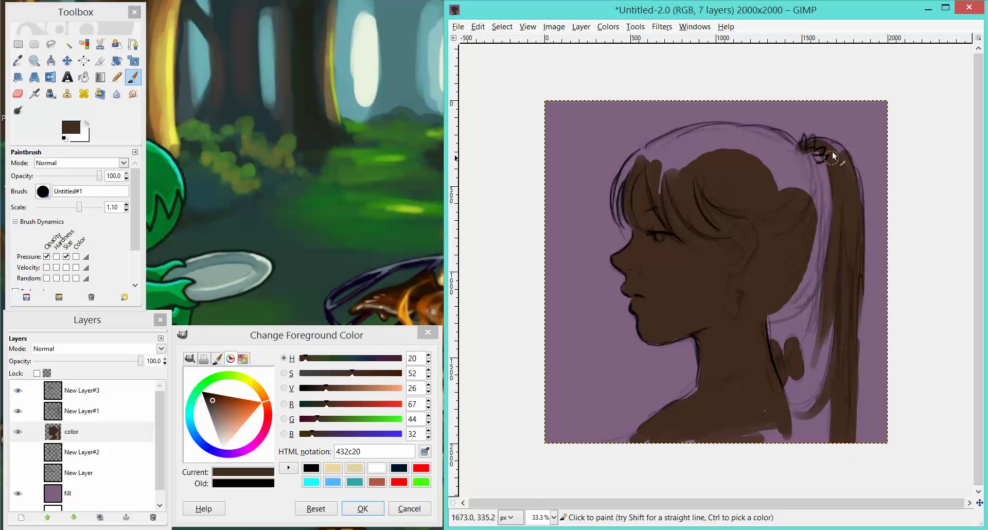
{"action": "left_click_drag", "start_coordinate": [831, 155], "coordinate": [830, 231]}
Step: Shrink the brush and fill the fringe's front edge and the hair inside the head outline with dark brown
{"action": "key", "text": "bracketleft"}
{"action": "key", "text": "bracketleft"}
{"action": "key", "text": "bracketleft"}
{"action": "key", "text": "bracketleft"}
{"action": "key", "text": "bracketleft"}
{"action": "key", "text": "bracketleft"}
{"action": "key", "text": "bracketleft"}
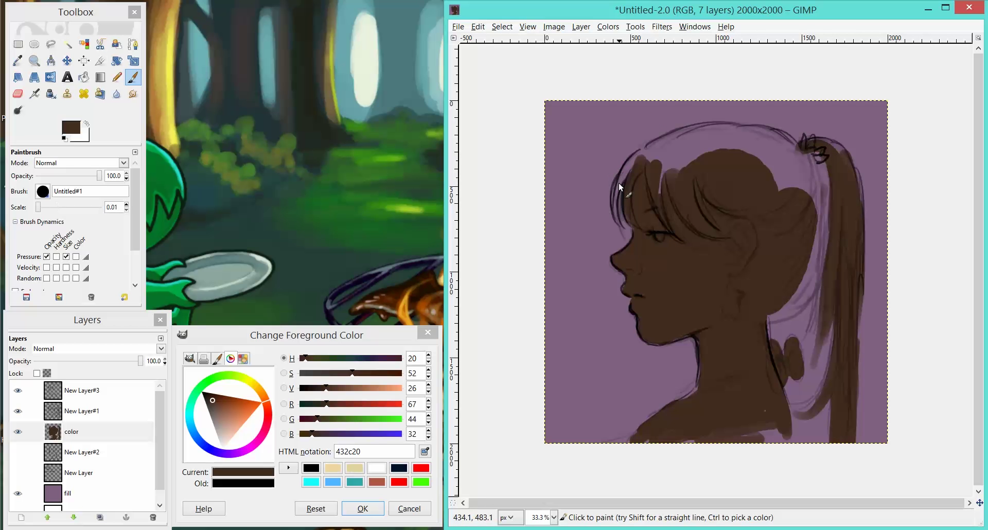
{"action": "left_click_drag", "start_coordinate": [617, 186], "coordinate": [617, 222]}
{"action": "key", "text": "bracketright"}
{"action": "mouse_move", "coordinate": [653, 189]}
{"action": "left_mouse_down"}
{"action": "mouse_move", "coordinate": [664, 149]}
{"action": "mouse_move", "coordinate": [687, 133]}
{"action": "mouse_move", "coordinate": [676, 167]}
{"action": "mouse_move", "coordinate": [701, 138]}
{"action": "mouse_move", "coordinate": [684, 162]}
{"action": "mouse_move", "coordinate": [749, 144]}
{"action": "mouse_move", "coordinate": [782, 169]}
{"action": "mouse_move", "coordinate": [754, 139]}
{"action": "mouse_move", "coordinate": [796, 183]}
{"action": "mouse_move", "coordinate": [807, 223]}
{"action": "mouse_move", "coordinate": [806, 185]}
{"action": "mouse_move", "coordinate": [801, 280]}
{"action": "mouse_move", "coordinate": [761, 318]}
{"action": "mouse_move", "coordinate": [794, 302]}
{"action": "mouse_move", "coordinate": [787, 276]}
{"action": "left_mouse_up"}
Step: Enlarge the brush to scale 1.91 and cover the remaining gaps in the neck, shoulder and hair behind the head
{"action": "key", "text": "bracketright"}
{"action": "key", "text": "bracketright"}
{"action": "key", "text": "bracketright"}
{"action": "key", "text": "bracketright"}
{"action": "key", "text": "bracketright"}
{"action": "key", "text": "bracketright"}
{"action": "key", "text": "bracketright"}
{"action": "key", "text": "bracketright"}
{"action": "key", "text": "bracketright"}
{"action": "key", "text": "bracketright"}
{"action": "key", "text": "bracketright"}
{"action": "key", "text": "bracketright"}
{"action": "key", "text": "bracketright"}
{"action": "key", "text": "bracketright"}
{"action": "key", "text": "bracketright"}
{"action": "mouse_move", "coordinate": [732, 354]}
{"action": "left_mouse_down"}
{"action": "mouse_move", "coordinate": [677, 425]}
{"action": "mouse_move", "coordinate": [771, 435]}
{"action": "mouse_move", "coordinate": [710, 426]}
{"action": "mouse_move", "coordinate": [668, 439]}
{"action": "left_mouse_up"}
{"action": "mouse_move", "coordinate": [814, 146]}
{"action": "left_mouse_down"}
{"action": "mouse_move", "coordinate": [849, 180]}
{"action": "mouse_move", "coordinate": [846, 289]}
{"action": "mouse_move", "coordinate": [851, 254]}
{"action": "mouse_move", "coordinate": [832, 276]}
{"action": "mouse_move", "coordinate": [815, 342]}
{"action": "mouse_move", "coordinate": [829, 311]}
{"action": "left_mouse_up"}
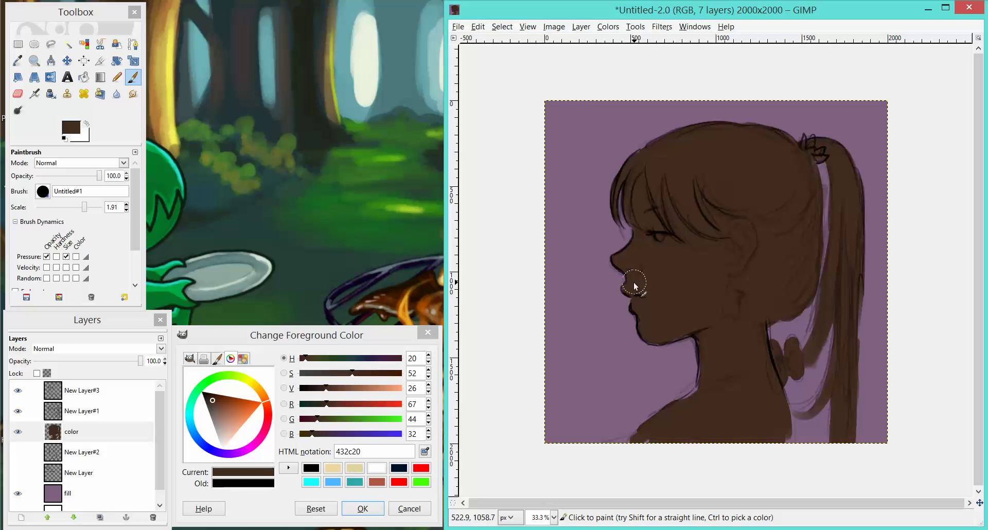
Step: Fill out the ponytail's inner edge and the loose strand curving behind the neck at brush scale 0.61
{"action": "key", "text": "bracketleft"}
{"action": "key", "text": "bracketright"}
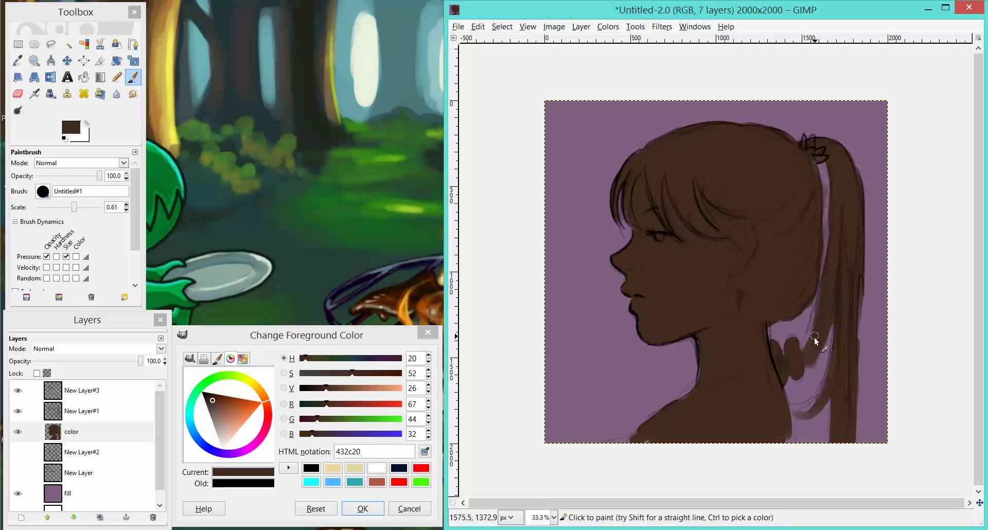
{"action": "left_click_drag", "start_coordinate": [834, 260], "coordinate": [834, 420]}
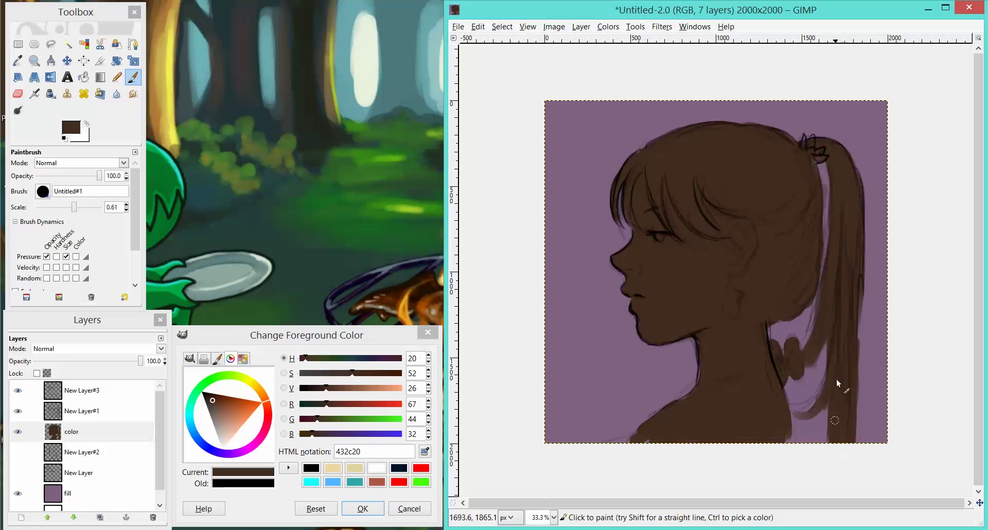
{"action": "left_click_drag", "start_coordinate": [790, 420], "coordinate": [815, 414]}
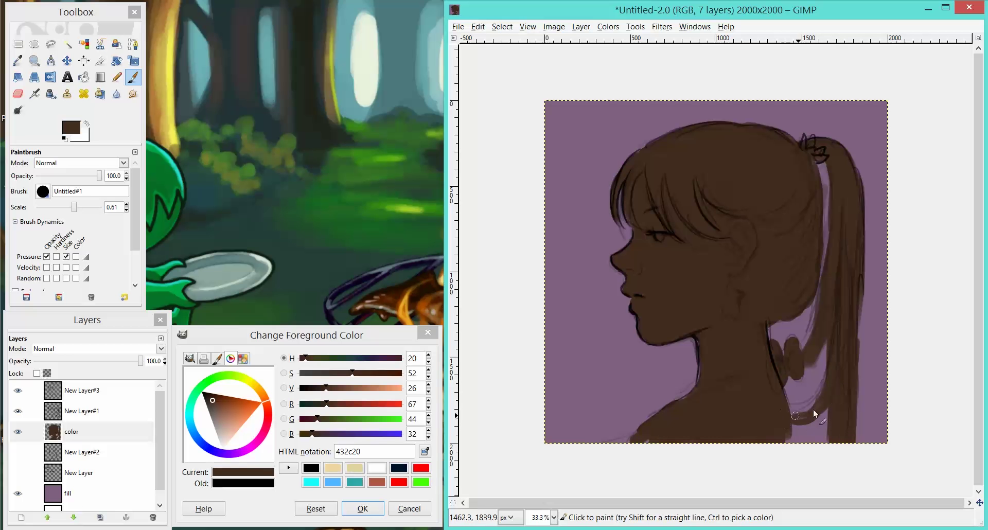
{"action": "left_click_drag", "start_coordinate": [832, 319], "coordinate": [823, 391]}
{"action": "left_click_drag", "start_coordinate": [835, 344], "coordinate": [827, 430]}
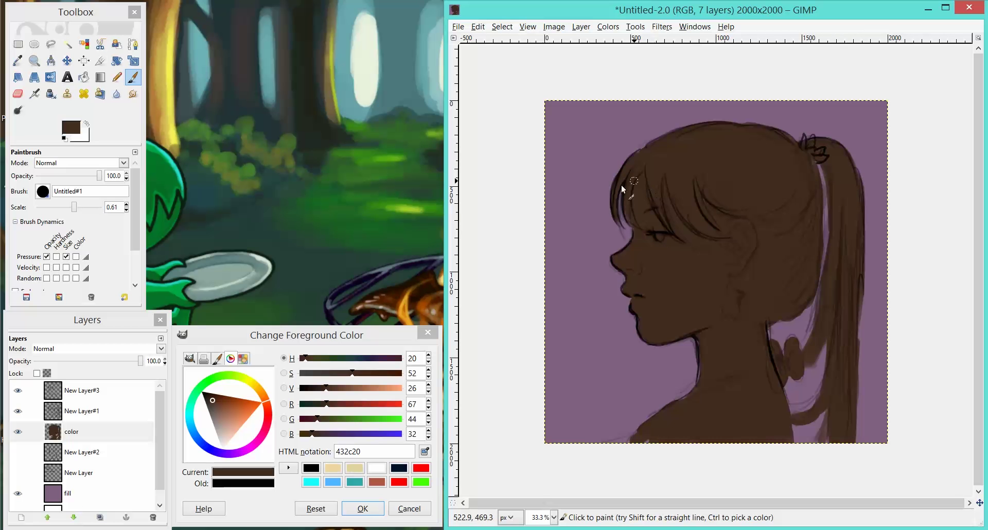
Step: Refine the ponytail's strands down to the canvas edge with the brush at scale 0.31
{"action": "key", "text": "bracketleft"}
{"action": "key", "text": "bracketleft"}
{"action": "mouse_move", "coordinate": [858, 268]}
{"action": "left_mouse_down"}
{"action": "mouse_move", "coordinate": [856, 388]}
{"action": "mouse_move", "coordinate": [862, 288]}
{"action": "mouse_move", "coordinate": [844, 429]}
{"action": "left_mouse_up"}
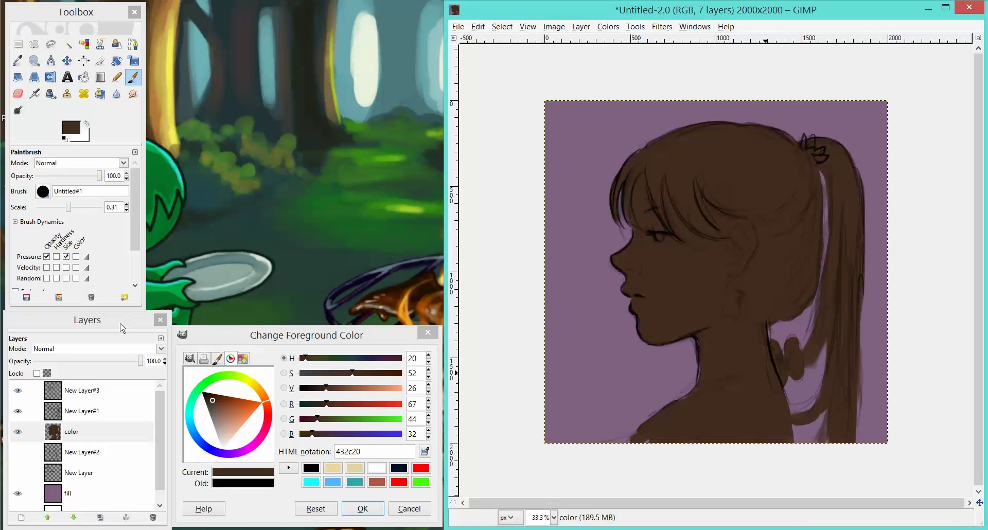
Step: Lower the opacity of the line art on New Layer#3 and make the "color" layer active again
{"action": "left_click", "coordinate": [76, 431]}
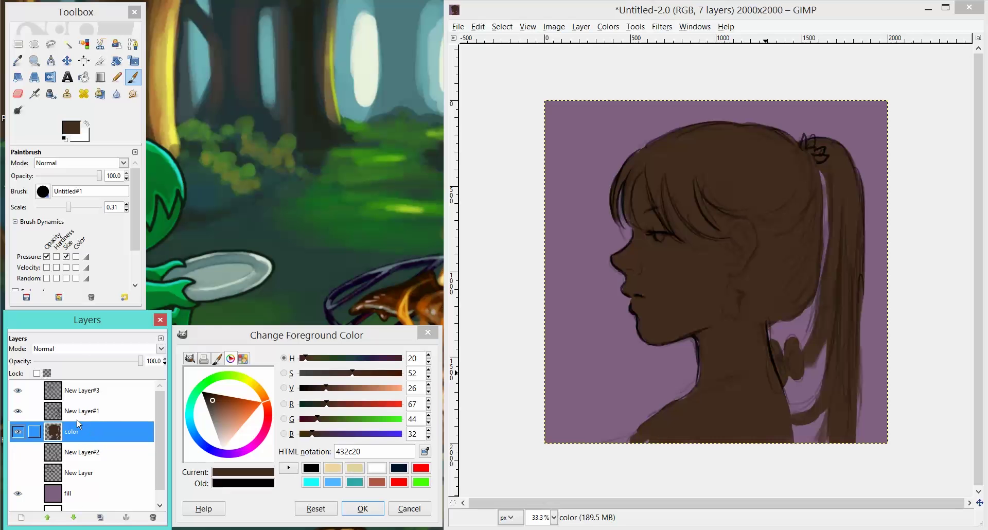
{"action": "left_click", "coordinate": [82, 389]}
{"action": "left_click_drag", "start_coordinate": [146, 362], "coordinate": [81, 376]}
{"action": "left_click", "coordinate": [77, 431]}
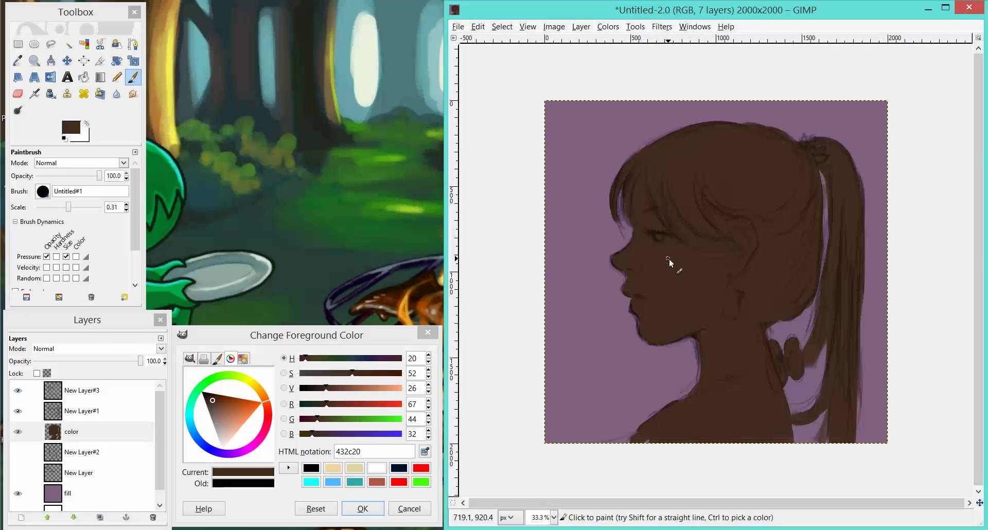
Step: Set the brush scale to 0.71 and choose the muted mauve 755663 as foreground color
{"action": "key", "text": "bracketright"}
{"action": "key", "text": "bracketright"}
{"action": "key", "text": "bracketright"}
{"action": "key", "text": "bracketright"}
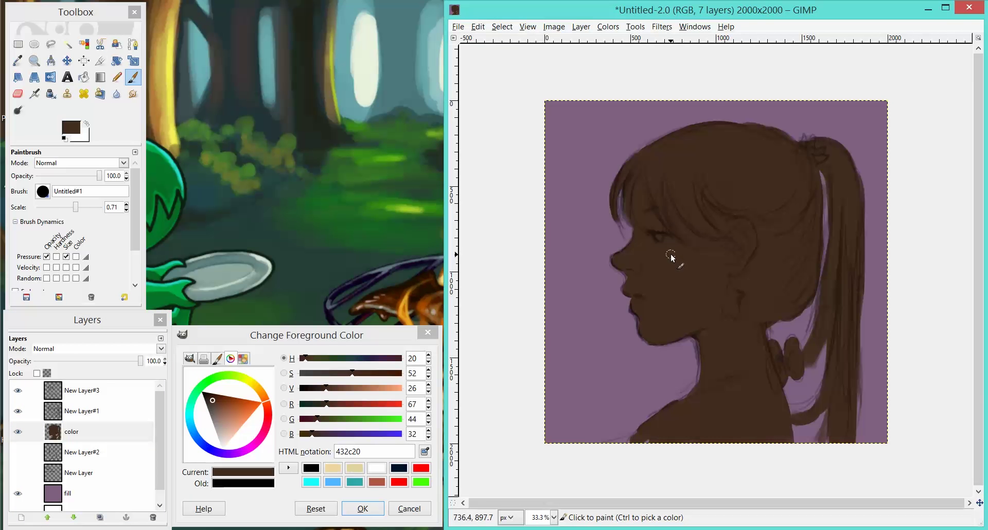
{"action": "left_click", "coordinate": [335, 341]}
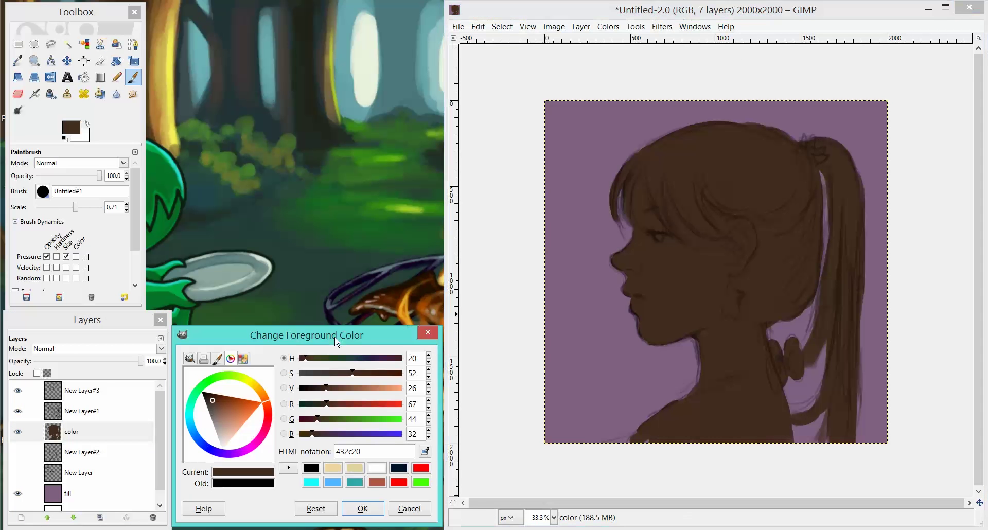
{"action": "left_click", "coordinate": [220, 407]}
{"action": "left_click_drag", "start_coordinate": [220, 408], "coordinate": [220, 409]}
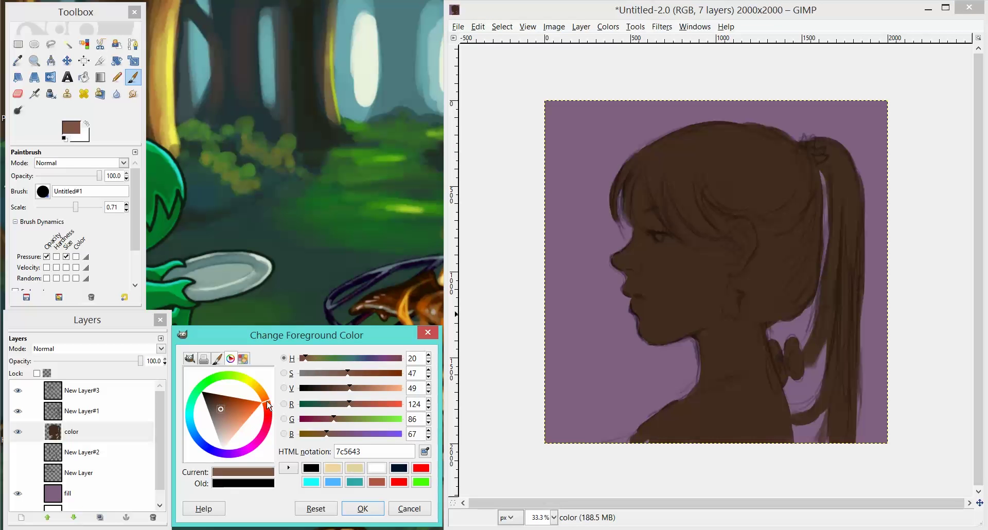
{"action": "left_click_drag", "start_coordinate": [218, 409], "coordinate": [216, 405]}
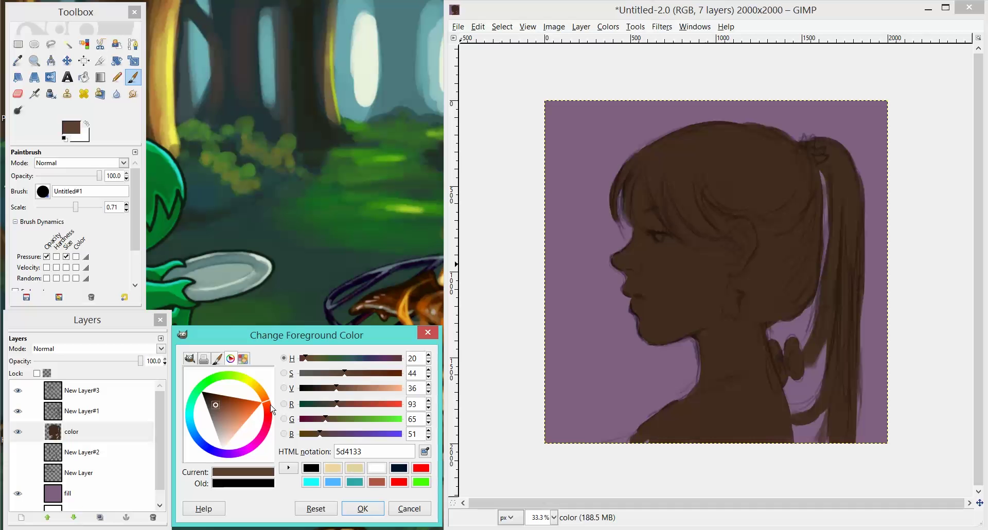
{"action": "left_click_drag", "start_coordinate": [268, 405], "coordinate": [262, 432]}
{"action": "left_click_drag", "start_coordinate": [230, 401], "coordinate": [221, 404]}
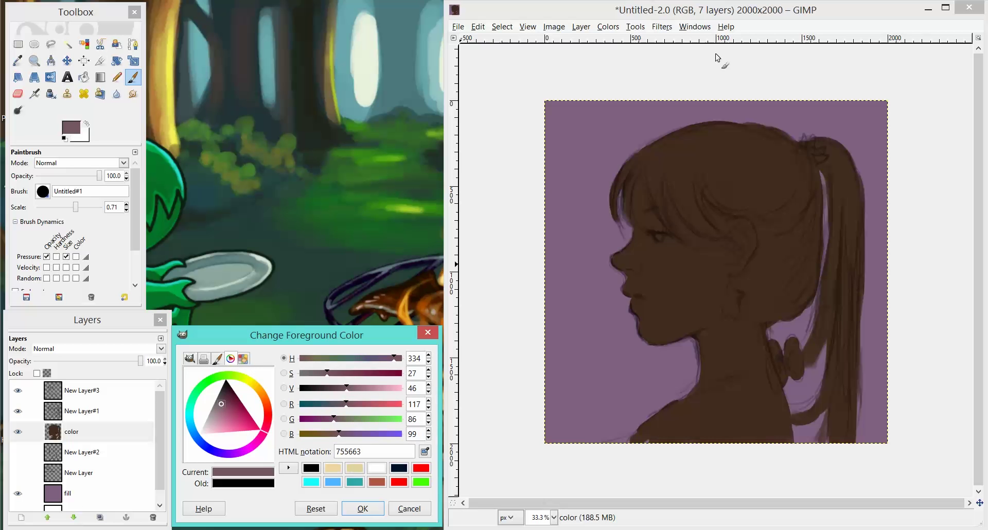
Step: Paint the first mauve skin tones over the nose bridge, cheek, jaw and ear with the brush at scale 1.11
{"action": "left_click", "coordinate": [753, 23]}
{"action": "key", "text": "bracketright"}
{"action": "key", "text": "bracketright"}
{"action": "key", "text": "bracketright"}
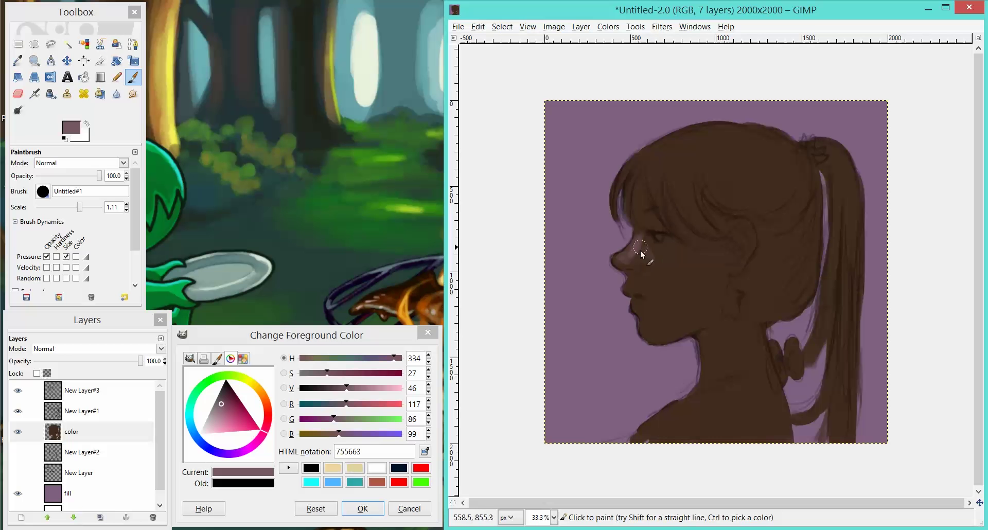
{"action": "left_click_drag", "start_coordinate": [654, 255], "coordinate": [673, 260]}
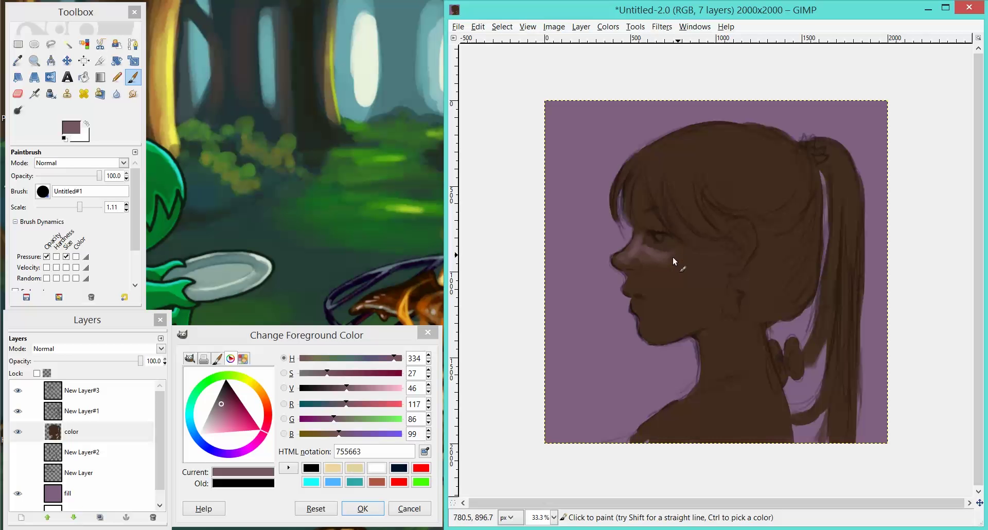
{"action": "left_click", "coordinate": [659, 267], "text": "ctrl"}
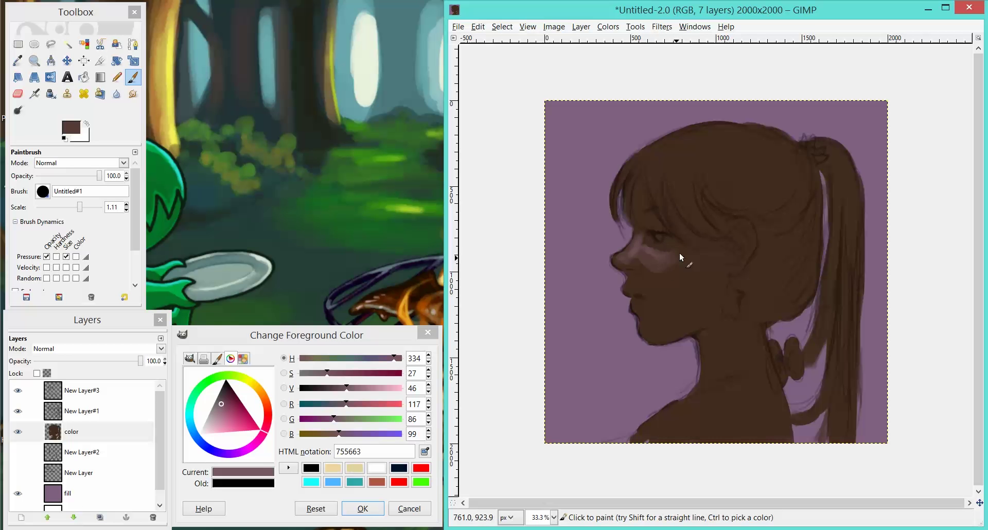
{"action": "mouse_move", "coordinate": [677, 253]}
{"action": "left_mouse_down"}
{"action": "mouse_move", "coordinate": [646, 247]}
{"action": "mouse_move", "coordinate": [641, 233]}
{"action": "mouse_move", "coordinate": [626, 256]}
{"action": "mouse_move", "coordinate": [665, 268]}
{"action": "mouse_move", "coordinate": [652, 280]}
{"action": "mouse_move", "coordinate": [646, 262]}
{"action": "mouse_move", "coordinate": [636, 284]}
{"action": "mouse_move", "coordinate": [682, 258]}
{"action": "mouse_move", "coordinate": [639, 286]}
{"action": "mouse_move", "coordinate": [637, 304]}
{"action": "mouse_move", "coordinate": [661, 332]}
{"action": "left_mouse_up"}
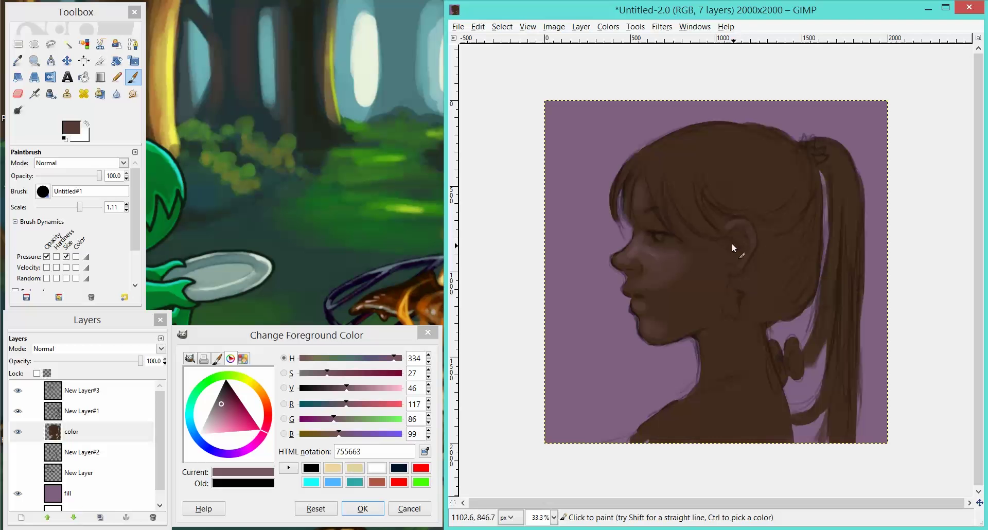
{"action": "mouse_move", "coordinate": [747, 249]}
{"action": "left_mouse_down"}
{"action": "mouse_move", "coordinate": [734, 247]}
{"action": "mouse_move", "coordinate": [737, 262]}
{"action": "left_mouse_up"}
Step: Blend the cheek and nose and extend the skin tone over the neck and shoulder using colors sampled from the face
{"action": "left_click", "coordinate": [637, 267], "text": "ctrl"}
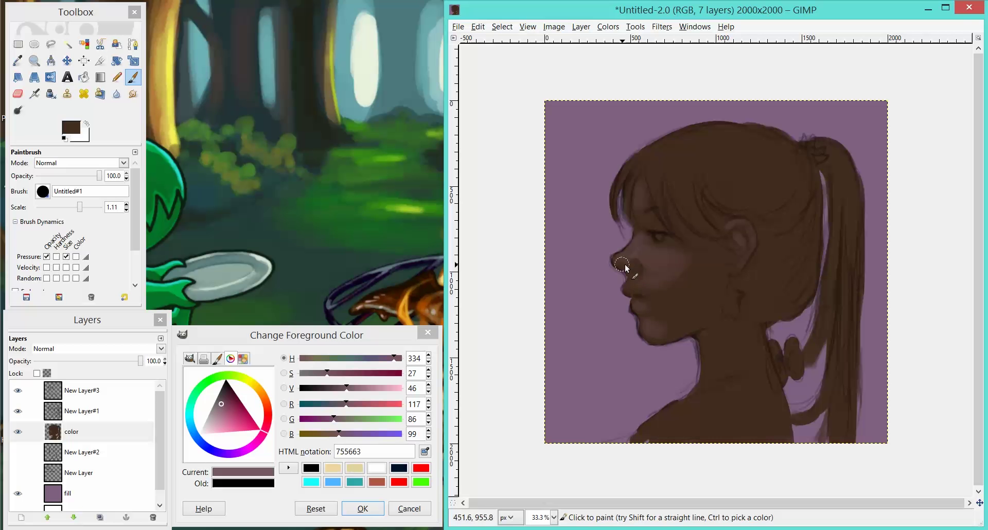
{"action": "left_click", "coordinate": [637, 256], "text": "ctrl"}
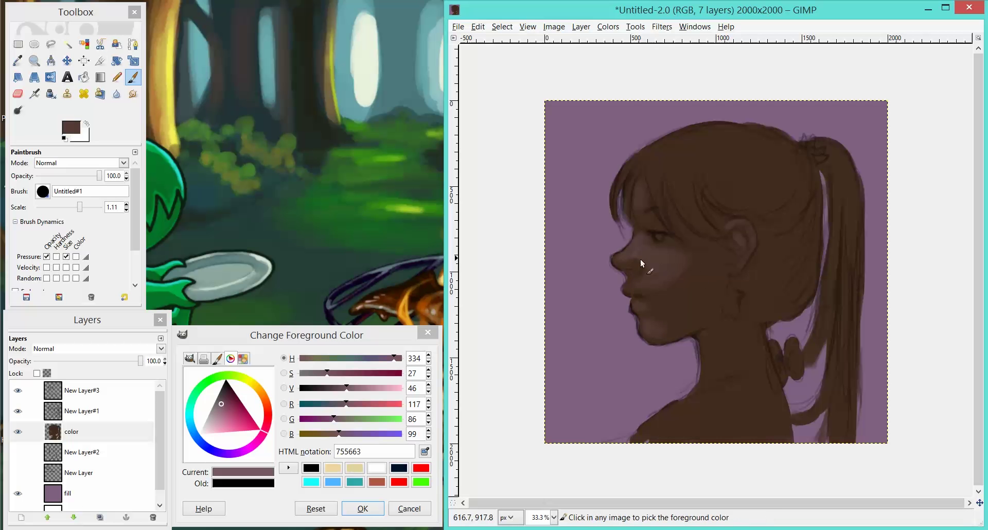
{"action": "left_click", "coordinate": [646, 239], "text": "ctrl"}
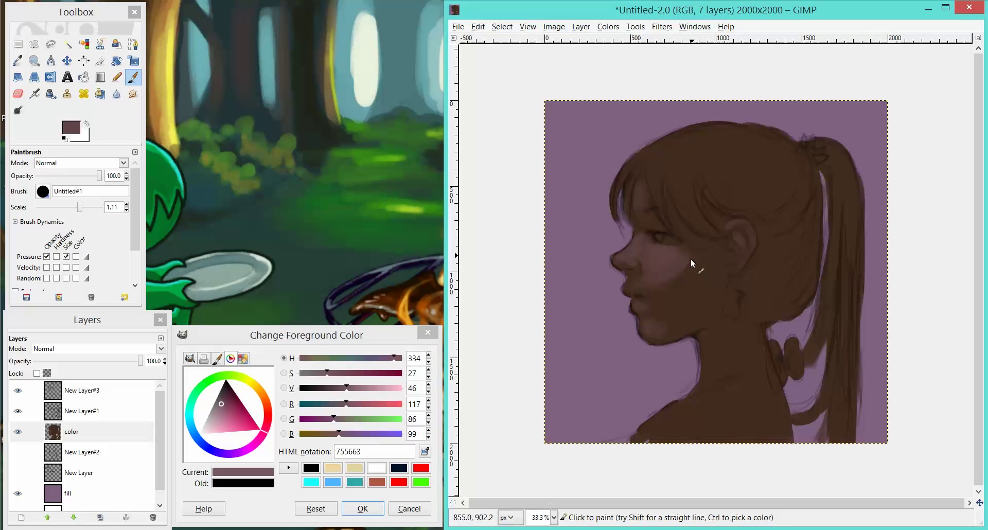
{"action": "left_click", "coordinate": [669, 288], "text": "ctrl"}
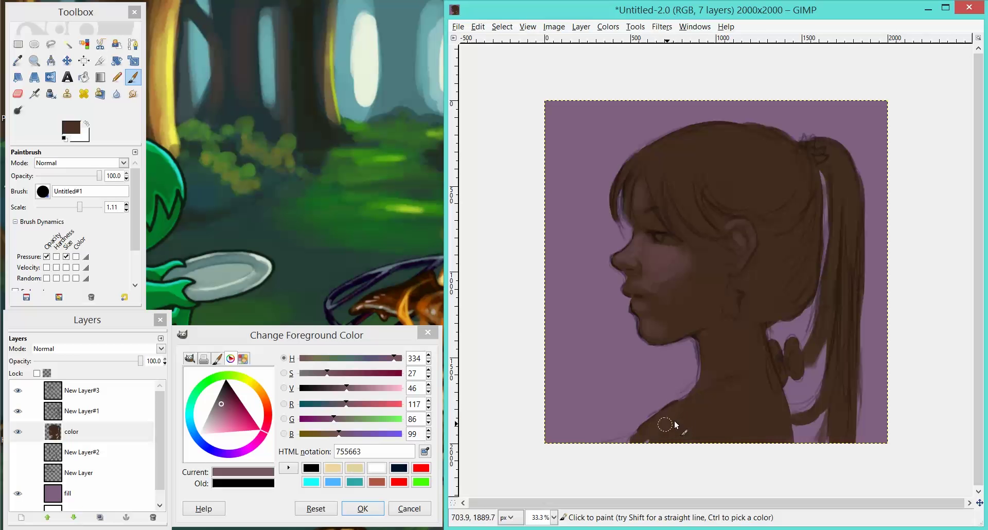
{"action": "left_click", "coordinate": [663, 256], "text": "ctrl"}
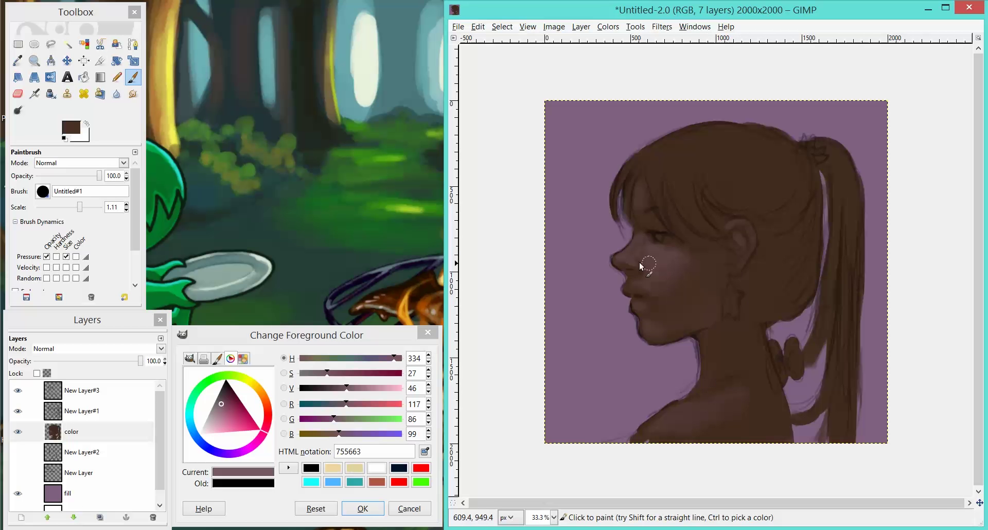
{"action": "left_click_drag", "start_coordinate": [641, 282], "coordinate": [737, 318]}
Step: Smooth the shading between the side of the nose and the cheek with a tone sampled from the nose
{"action": "scroll", "coordinate": [736, 318], "scroll_direction": "up", "scroll_amount": 1}
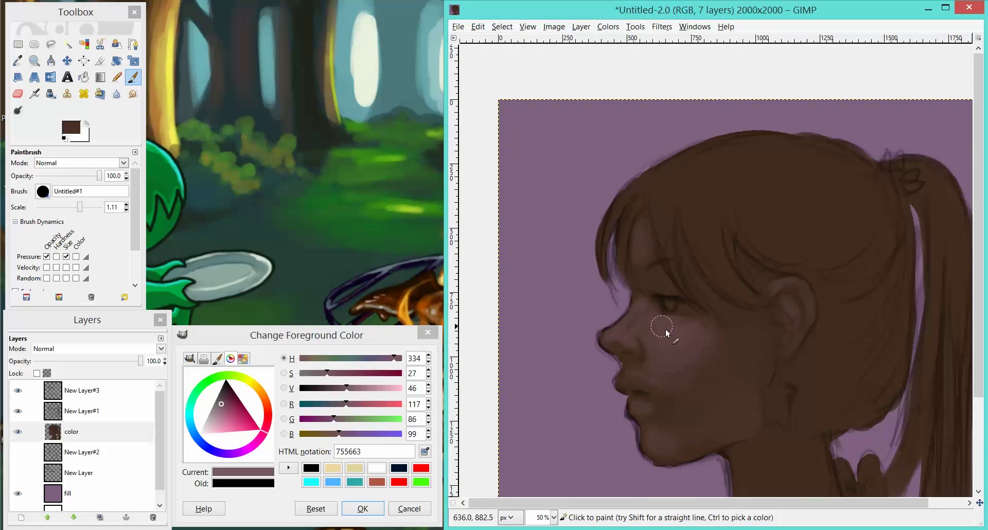
{"action": "left_click_drag", "start_coordinate": [662, 331], "coordinate": [657, 286]}
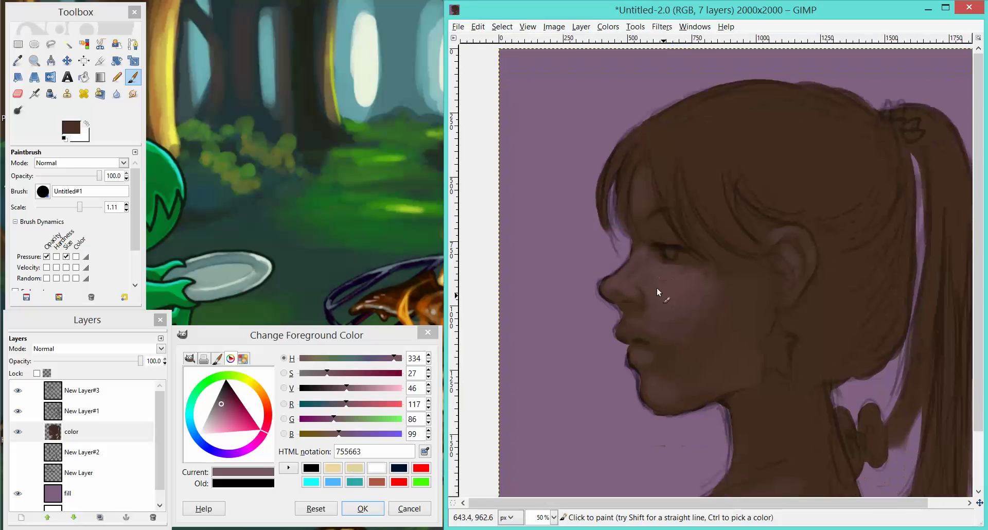
{"action": "left_click", "coordinate": [625, 270], "text": "ctrl"}
{"action": "mouse_move", "coordinate": [632, 281]}
{"action": "left_mouse_down"}
{"action": "mouse_move", "coordinate": [641, 260]}
{"action": "mouse_move", "coordinate": [628, 284]}
{"action": "mouse_move", "coordinate": [636, 251]}
{"action": "mouse_move", "coordinate": [661, 283]}
{"action": "left_mouse_up"}
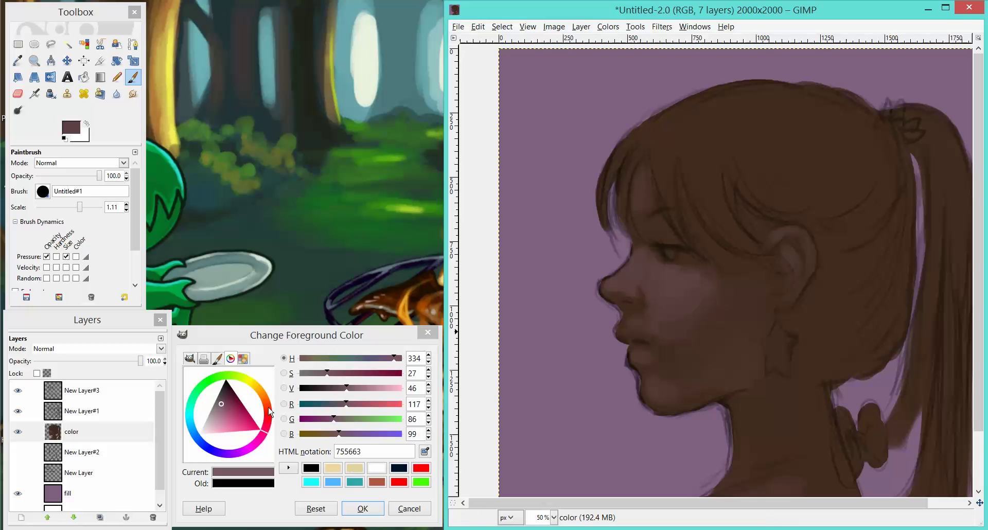
Step: Choose the light salmon d39381 and paint highlights along the nose, softening them with a sampled tone at brush scale 0.91
{"action": "mouse_move", "coordinate": [270, 427]}
{"action": "left_mouse_down"}
{"action": "mouse_move", "coordinate": [271, 415]}
{"action": "mouse_move", "coordinate": [251, 404]}
{"action": "mouse_move", "coordinate": [231, 424]}
{"action": "left_mouse_up"}
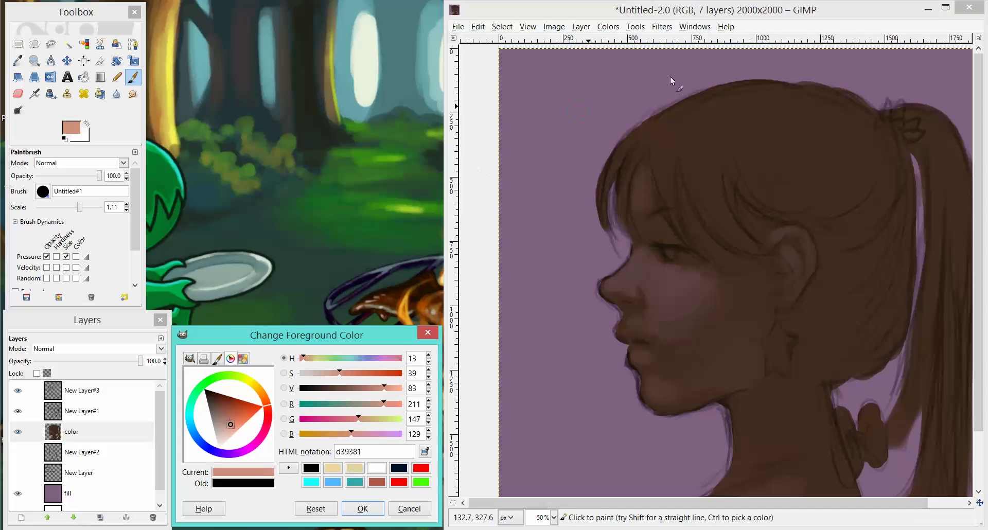
{"action": "left_click_drag", "start_coordinate": [642, 267], "coordinate": [624, 280]}
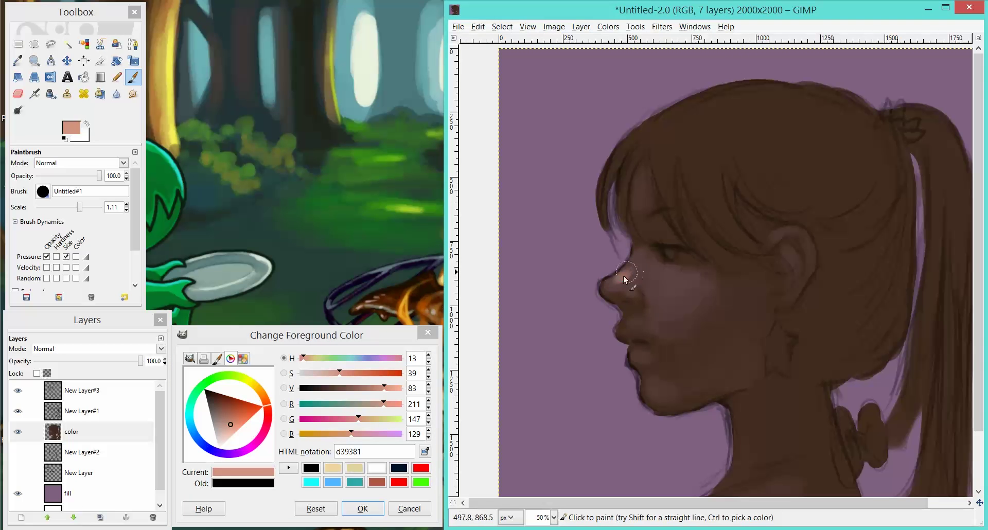
{"action": "left_click", "coordinate": [636, 261], "text": "ctrl"}
{"action": "key", "text": "bracketleft"}
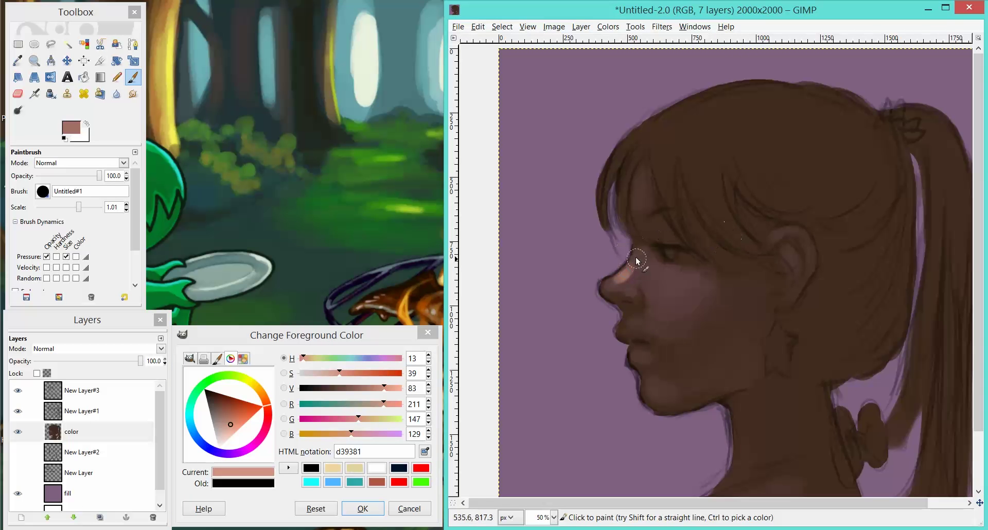
{"action": "key", "text": "bracketleft"}
{"action": "left_click_drag", "start_coordinate": [637, 258], "coordinate": [621, 280]}
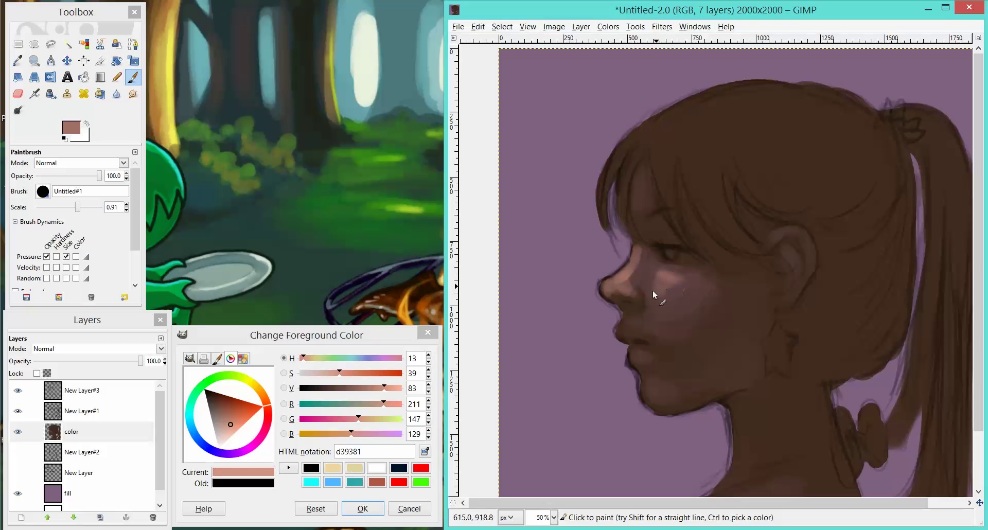
Step: Paint a sampled warm skin tone over the cheek, under the eye, above the lips and on the chin
{"action": "left_click", "coordinate": [670, 281], "text": "ctrl"}
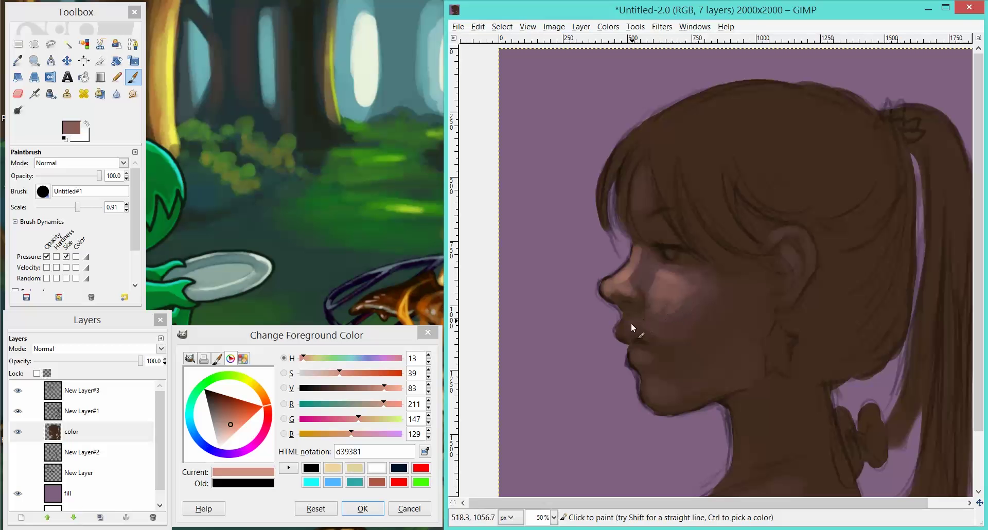
{"action": "mouse_move", "coordinate": [631, 323]}
{"action": "left_mouse_down"}
{"action": "mouse_move", "coordinate": [650, 331]}
{"action": "mouse_move", "coordinate": [644, 315]}
{"action": "mouse_move", "coordinate": [663, 301]}
{"action": "mouse_move", "coordinate": [686, 303]}
{"action": "left_mouse_up"}
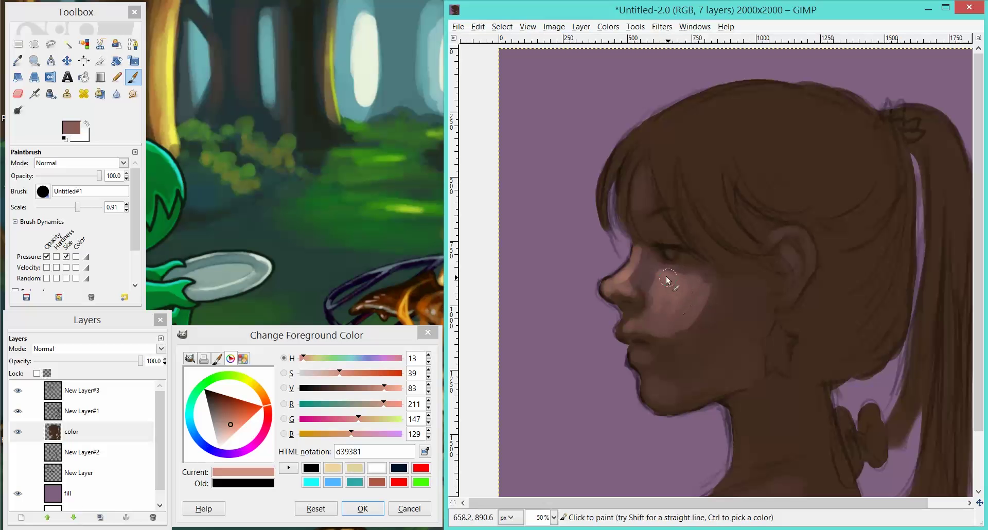
{"action": "mouse_move", "coordinate": [708, 269]}
{"action": "left_mouse_down"}
{"action": "mouse_move", "coordinate": [683, 288]}
{"action": "mouse_move", "coordinate": [626, 283]}
{"action": "left_mouse_up"}
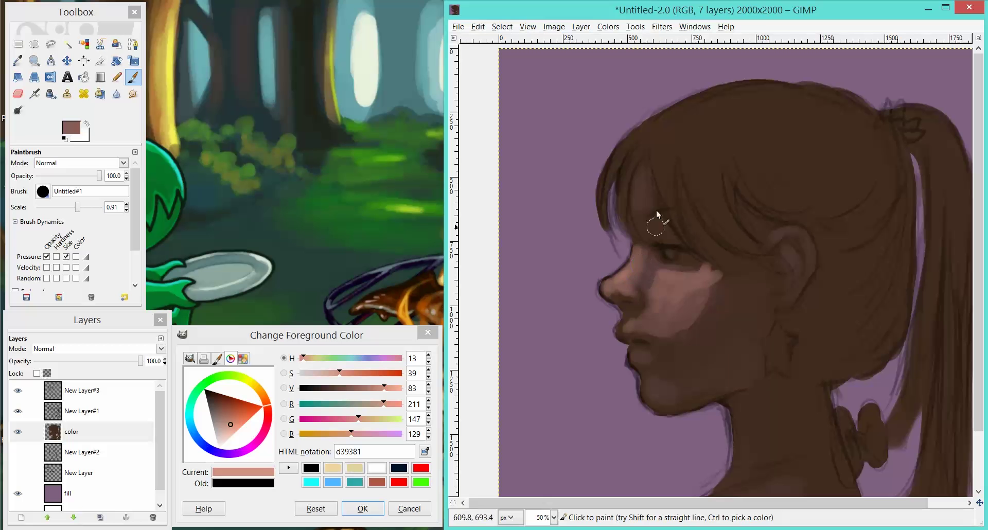
{"action": "left_click_drag", "start_coordinate": [640, 363], "coordinate": [650, 396]}
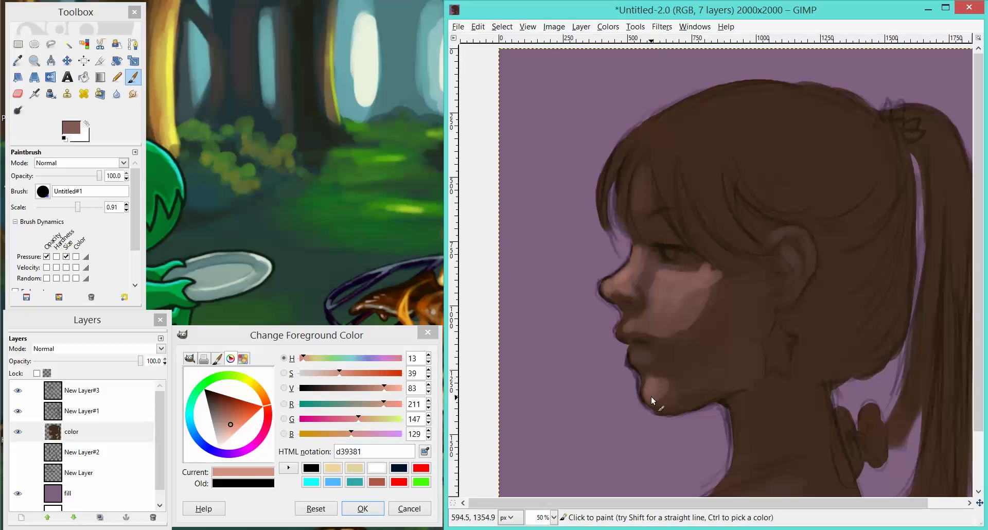
Step: Soften the cheek's outer edge and the side of the nose with intermediate tones sampled from the face
{"action": "left_click", "coordinate": [716, 290], "text": "ctrl"}
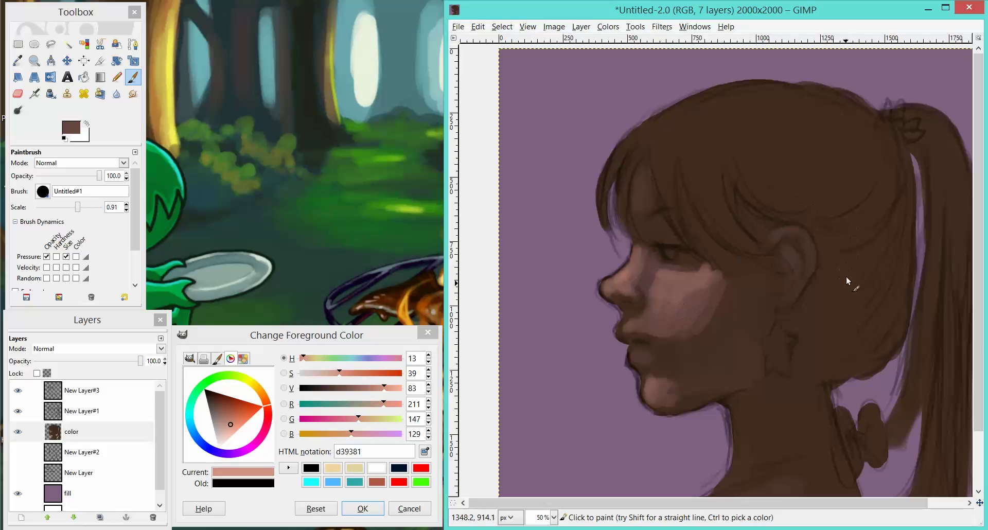
{"action": "left_click", "coordinate": [692, 283], "text": "ctrl"}
{"action": "left_click", "coordinate": [641, 278], "text": "ctrl"}
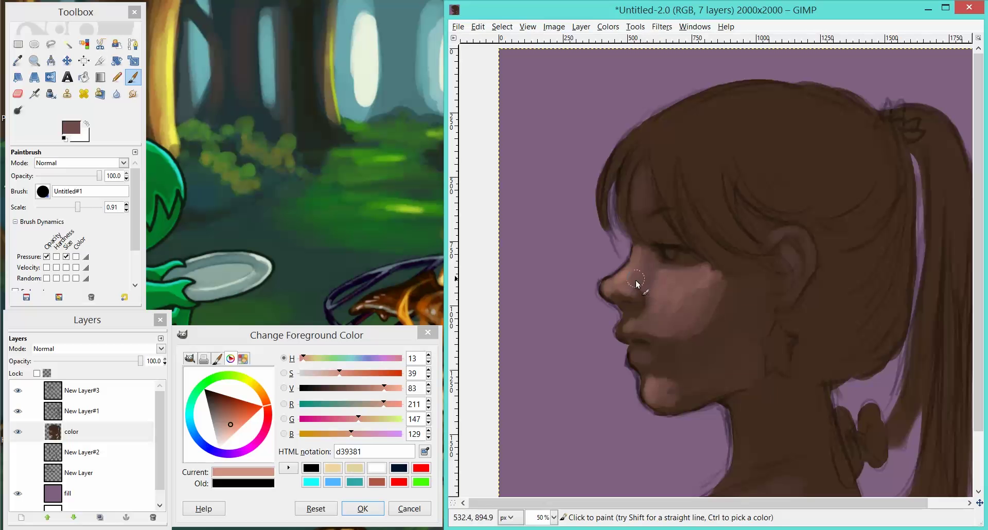
Step: Paint light skin tones on the ear's rim and inner fold, reducing the brush to scale 0.61
{"action": "key", "text": "minus"}
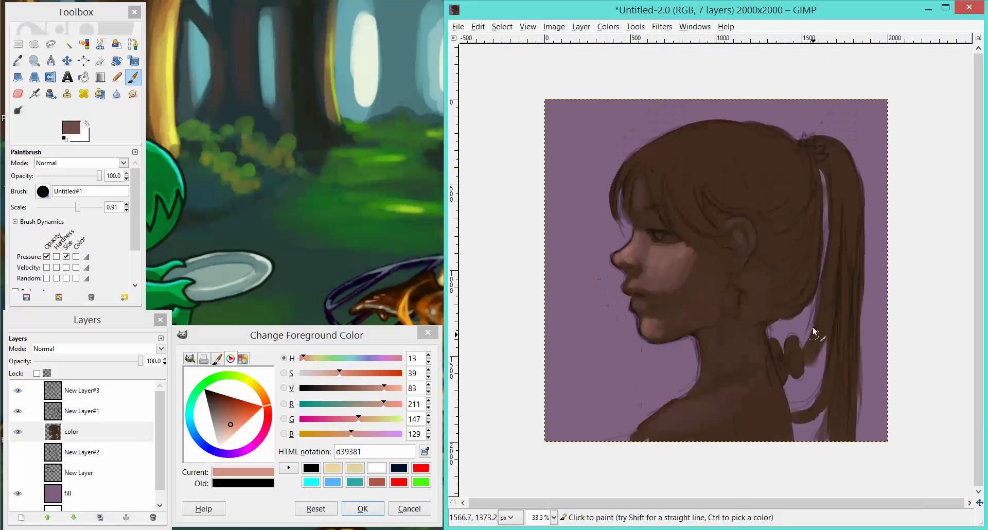
{"action": "scroll", "coordinate": [814, 332], "scroll_direction": "up", "scroll_amount": 2}
{"action": "key", "text": "plus"}
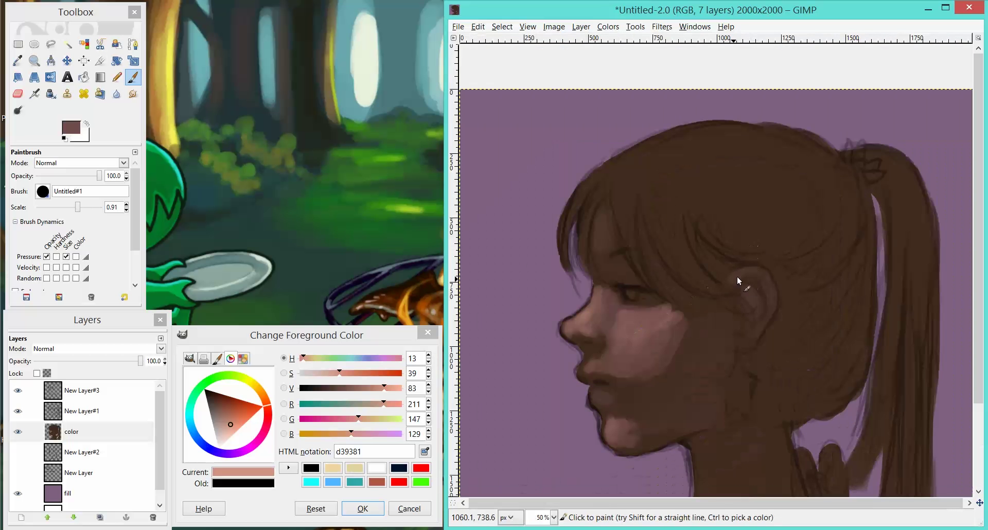
{"action": "left_click_drag", "start_coordinate": [737, 276], "coordinate": [740, 273]}
{"action": "key", "text": "bracketleft"}
{"action": "key", "text": "bracketleft"}
{"action": "key", "text": "bracketleft"}
{"action": "left_click_drag", "start_coordinate": [752, 299], "coordinate": [749, 297]}
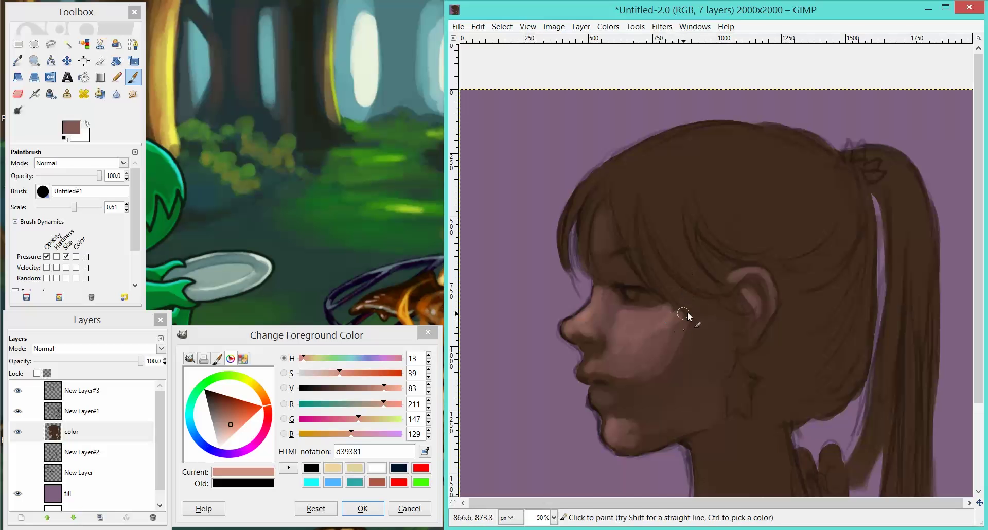
Step: Extend and blend the skin tones across the lower cheek, jaw and chin at brush scale 0.81
{"action": "key", "text": "bracketright"}
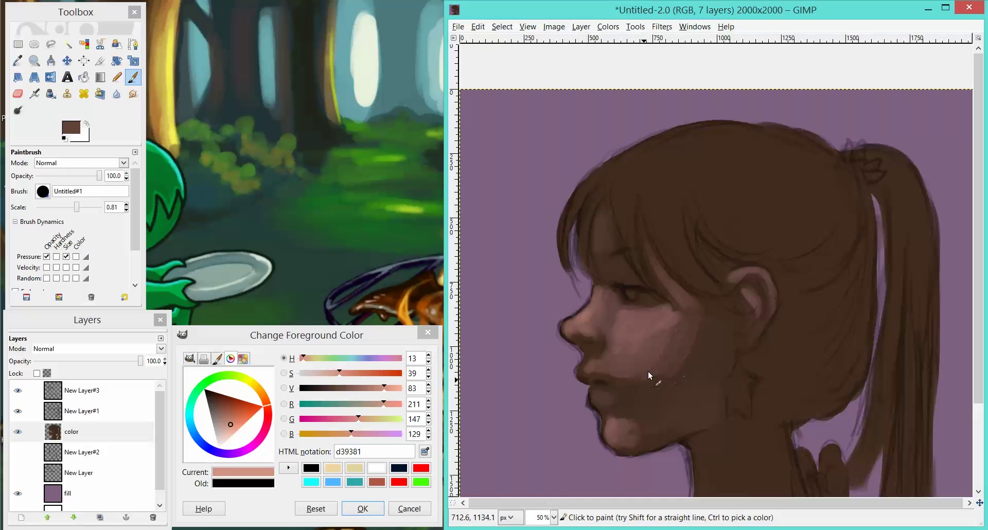
{"action": "left_click_drag", "start_coordinate": [607, 417], "coordinate": [614, 405]}
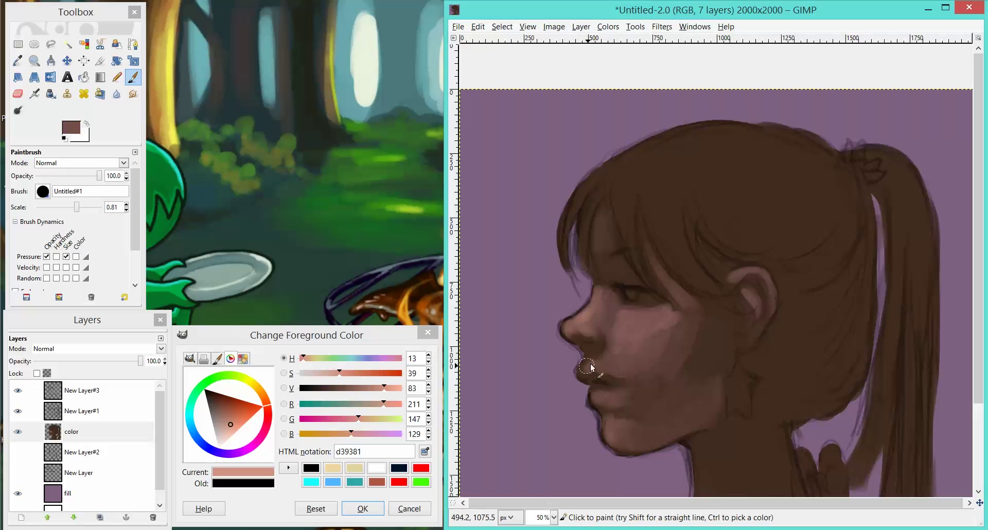
Step: Paint the lips with the dull red 70383d and darken the upper lip and mouth line with 50161c
{"action": "left_click_drag", "start_coordinate": [271, 415], "coordinate": [224, 403]}
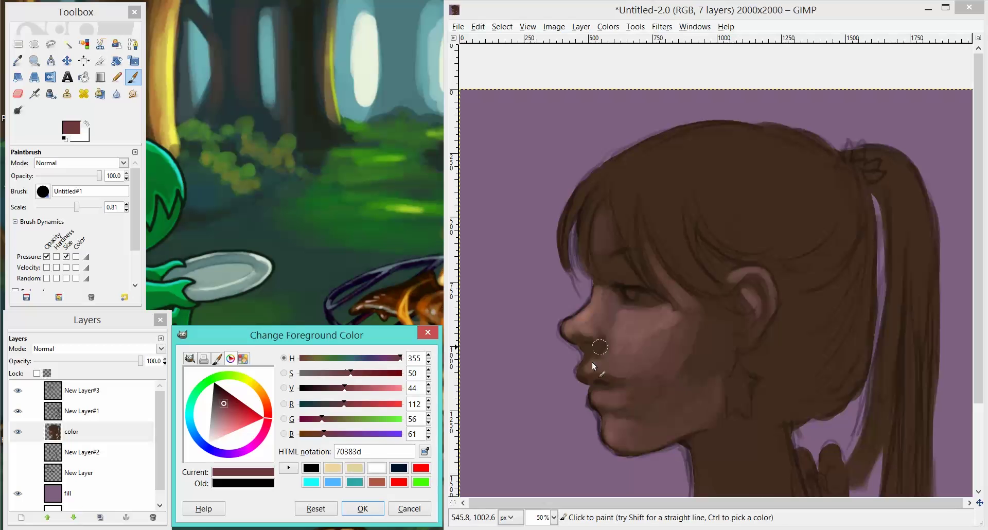
{"action": "left_click_drag", "start_coordinate": [585, 378], "coordinate": [588, 386]}
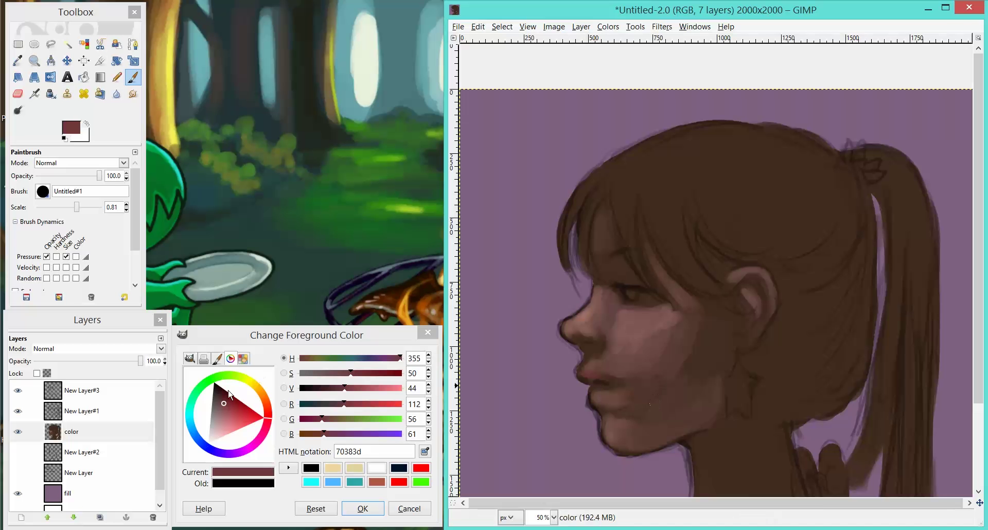
{"action": "left_click_drag", "start_coordinate": [223, 401], "coordinate": [225, 395]}
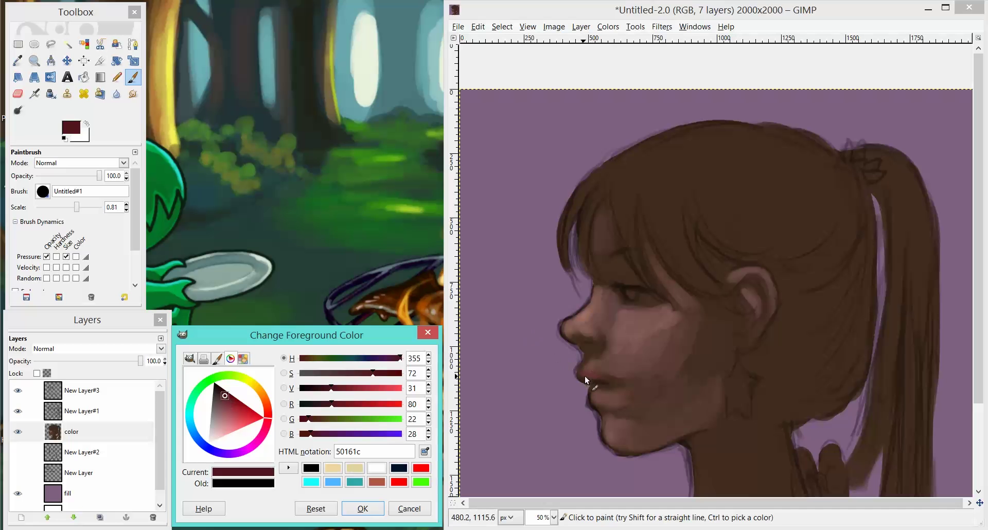
{"action": "mouse_move", "coordinate": [580, 372]}
{"action": "left_mouse_down"}
{"action": "mouse_move", "coordinate": [606, 379]}
{"action": "mouse_move", "coordinate": [611, 387]}
{"action": "mouse_move", "coordinate": [600, 388]}
{"action": "mouse_move", "coordinate": [626, 382]}
{"action": "left_mouse_up"}
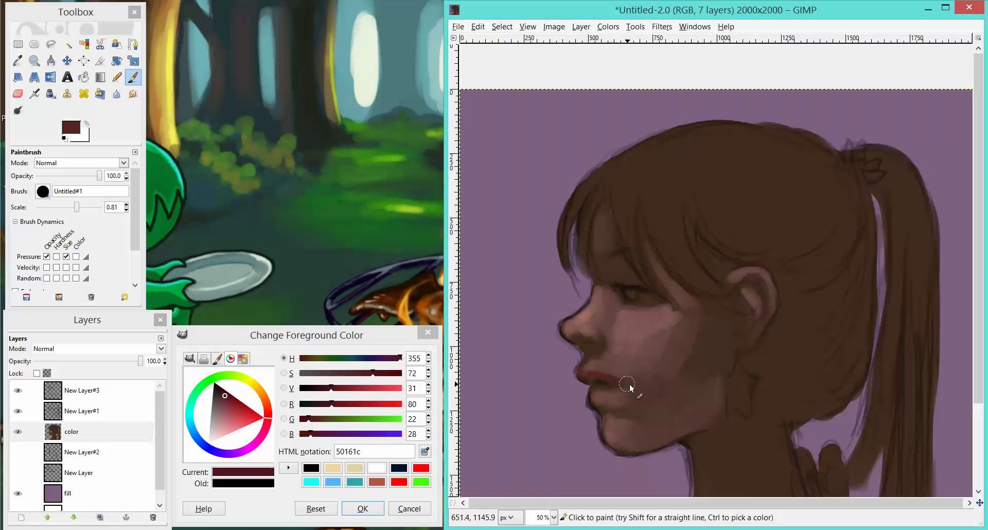
Step: Highlight the lower lip with the pink ce817e and blend it into the mouth and chin with sampled tones
{"action": "left_click_drag", "start_coordinate": [231, 418], "coordinate": [270, 413]}
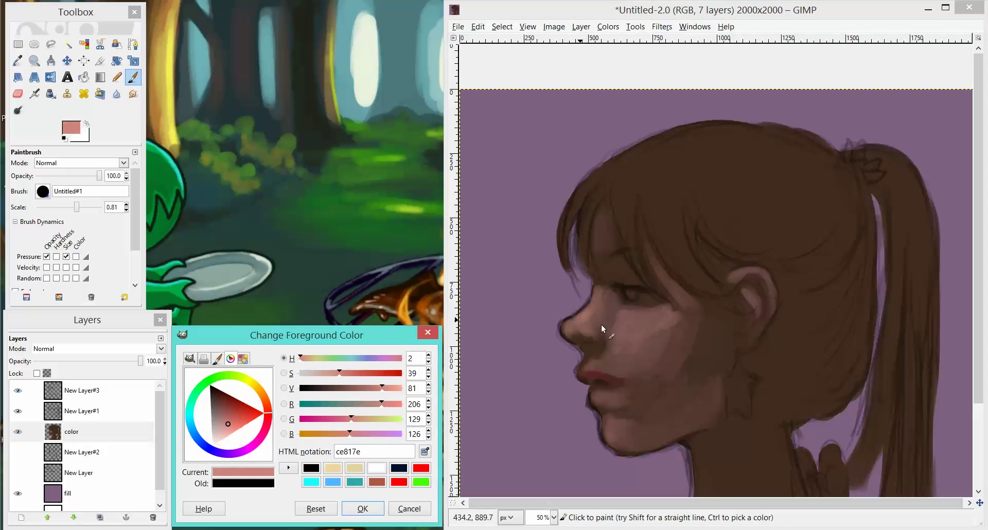
{"action": "left_click_drag", "start_coordinate": [598, 395], "coordinate": [609, 399]}
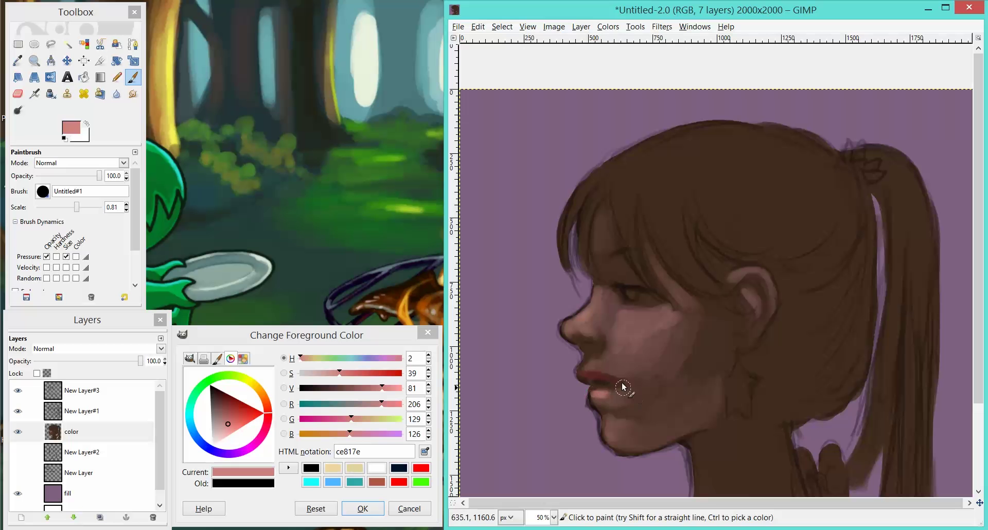
{"action": "left_click", "coordinate": [607, 383], "text": "ctrl"}
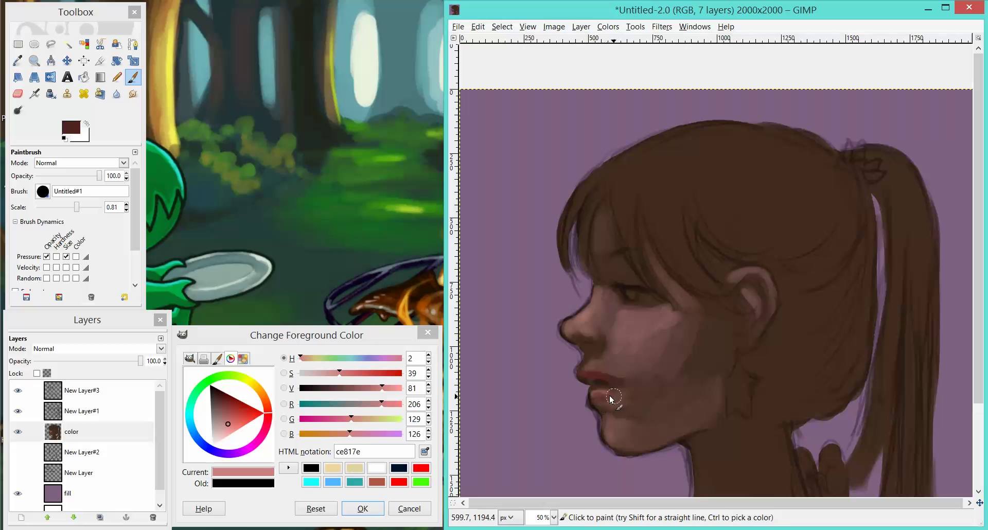
{"action": "left_click", "coordinate": [612, 398], "text": "ctrl"}
{"action": "left_click", "coordinate": [608, 413], "text": "ctrl"}
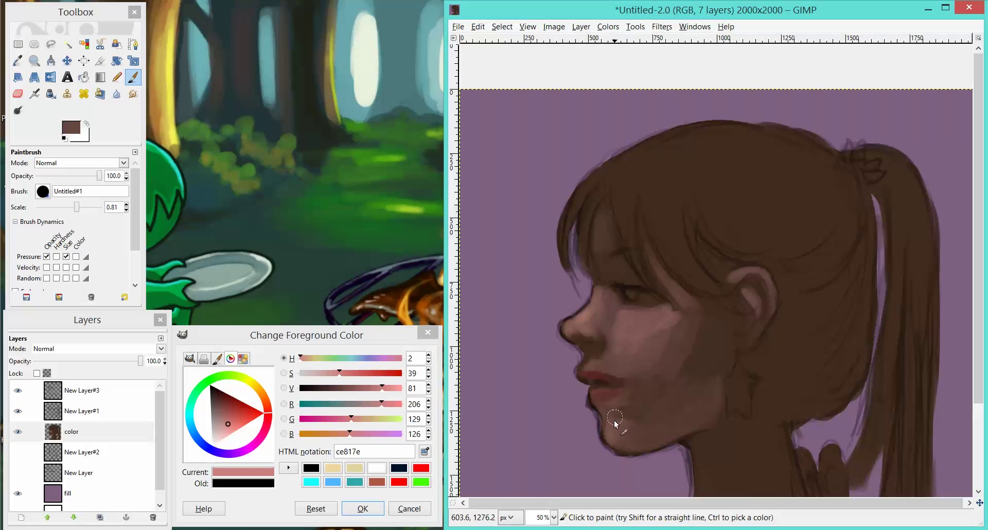
Step: Blend the chin, lips and area above the mouth with colours sampled from the surrounding skin and lower lip
{"action": "mouse_move", "coordinate": [614, 422]}
{"action": "left_mouse_down"}
{"action": "mouse_move", "coordinate": [613, 412]}
{"action": "mouse_move", "coordinate": [644, 412]}
{"action": "left_mouse_up"}
{"action": "left_click", "coordinate": [609, 393], "text": "ctrl"}
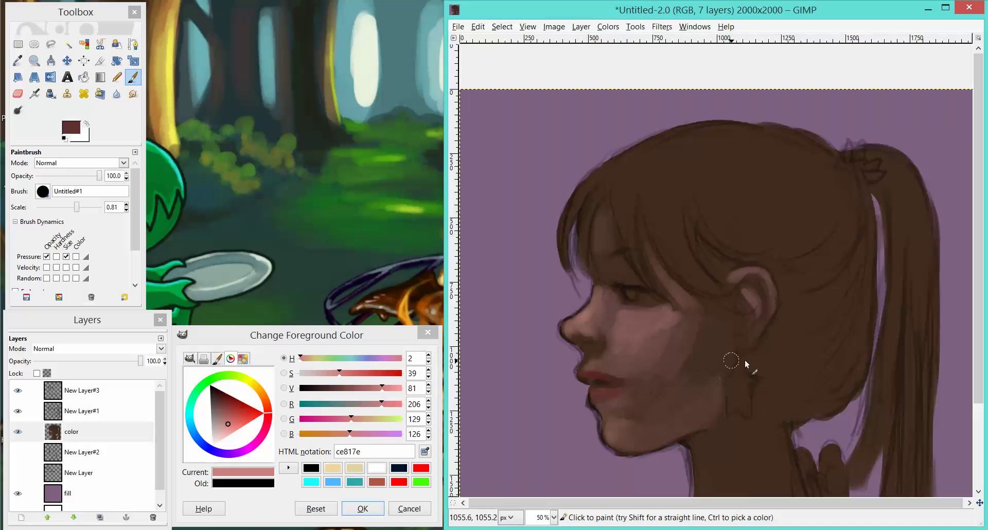
{"action": "left_click_drag", "start_coordinate": [598, 394], "coordinate": [585, 374]}
{"action": "left_click", "coordinate": [591, 364], "text": "ctrl"}
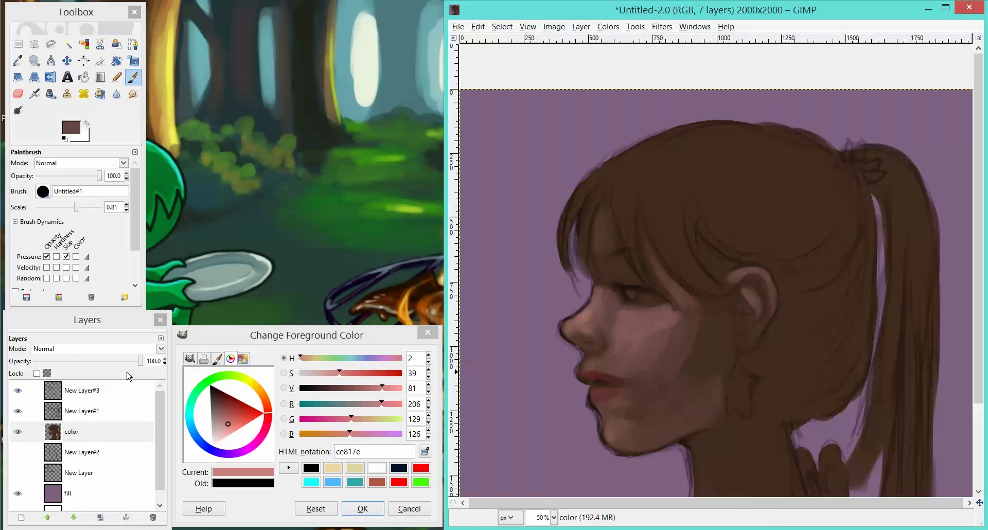
Step: Lower New Layer#3 to 3.4 opacity and New Layer#1 to 12.3, and make the color layer active again
{"action": "left_click", "coordinate": [31, 390]}
{"action": "left_click_drag", "start_coordinate": [80, 361], "coordinate": [50, 364]}
{"action": "key", "text": "Page_Down"}
{"action": "left_click", "coordinate": [77, 390]}
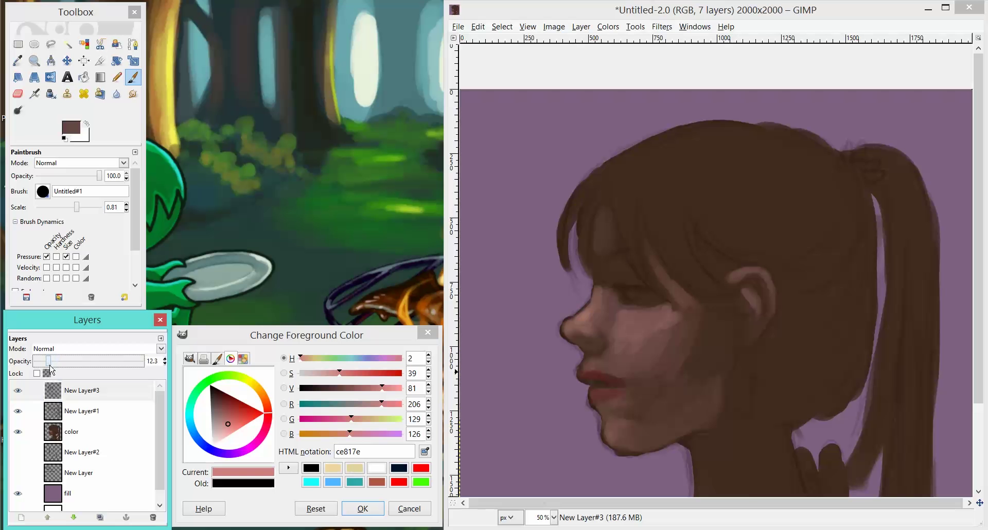
{"action": "left_click", "coordinate": [77, 411]}
{"action": "left_click", "coordinate": [49, 363]}
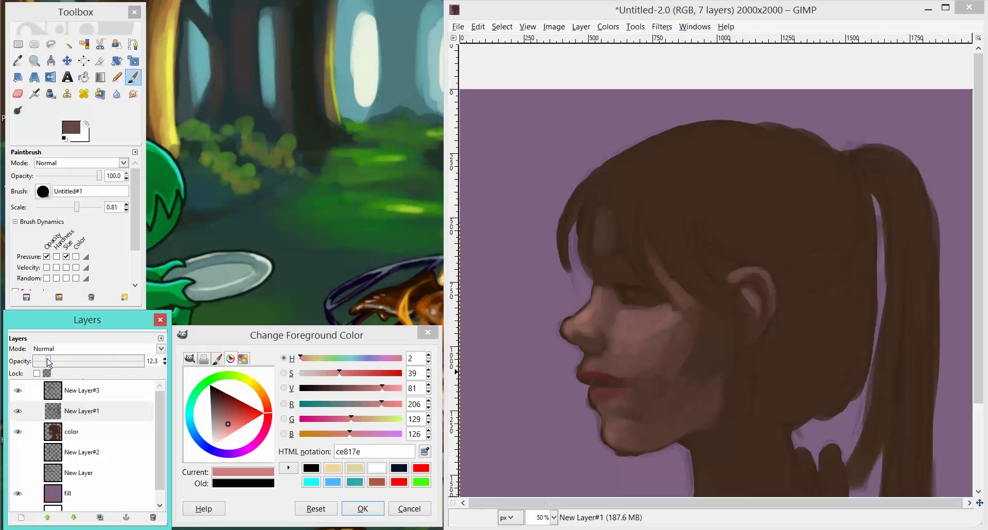
{"action": "left_click", "coordinate": [77, 390]}
{"action": "left_click_drag", "start_coordinate": [49, 364], "coordinate": [38, 365]}
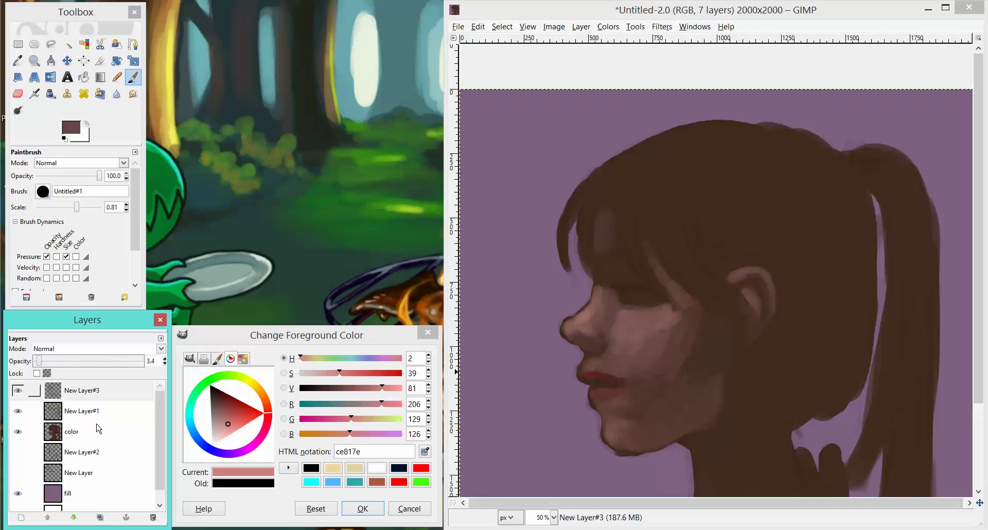
{"action": "left_click", "coordinate": [105, 434]}
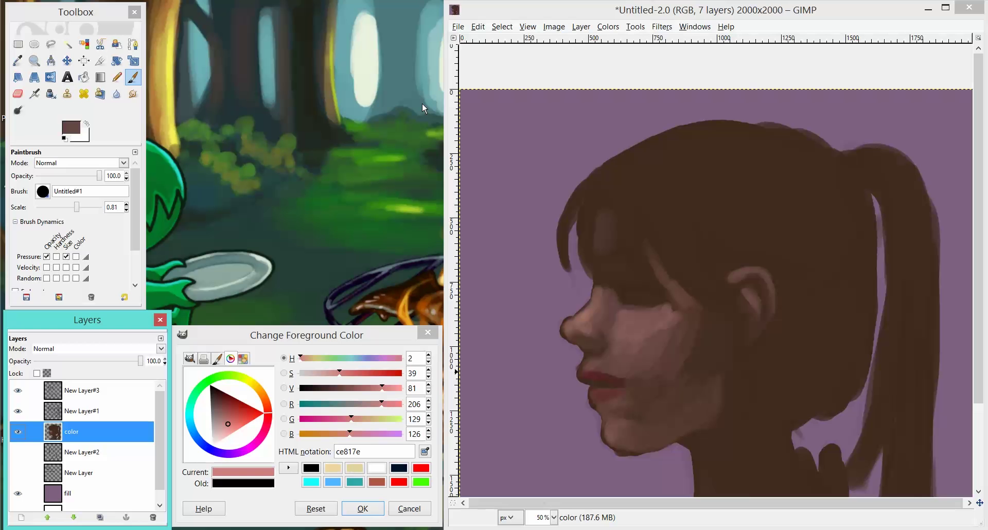
{"action": "left_click", "coordinate": [746, 64]}
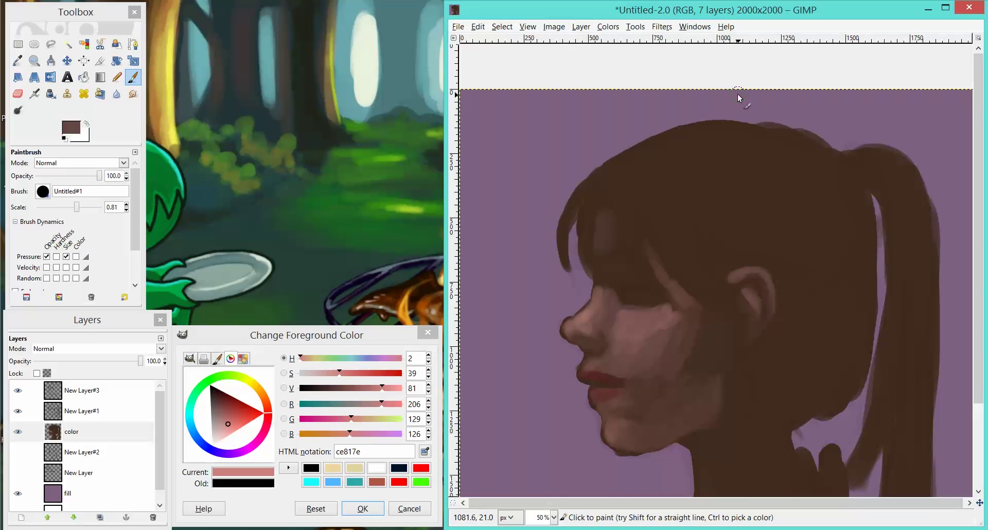
Step: Redefine the dark contour around the nose with the sampled dark brown at brush scale 0.31
{"action": "left_click", "coordinate": [593, 304], "text": "ctrl"}
{"action": "left_click", "coordinate": [597, 277], "text": "ctrl"}
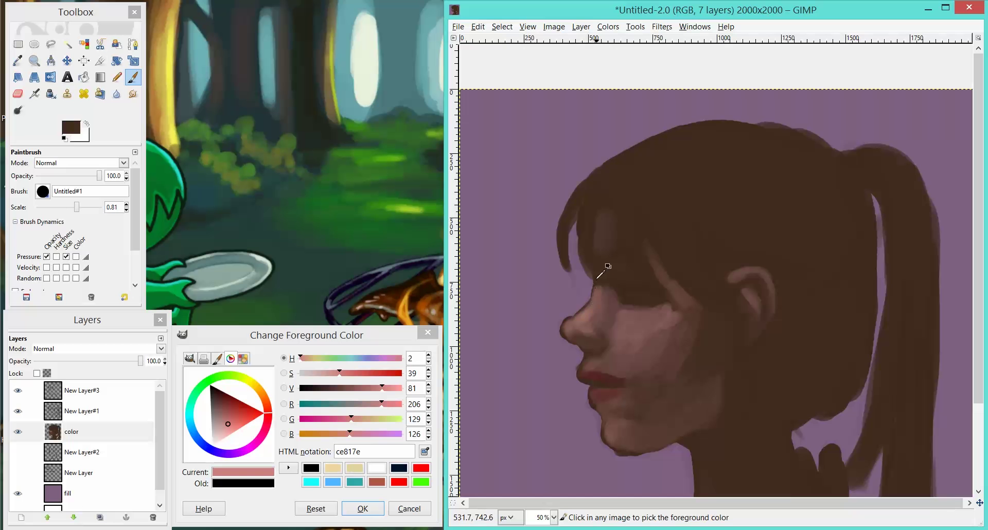
{"action": "key", "text": "bracketleft"}
{"action": "key", "text": "bracketleft"}
{"action": "key", "text": "bracketleft"}
{"action": "key", "text": "bracketleft"}
{"action": "key", "text": "bracketleft"}
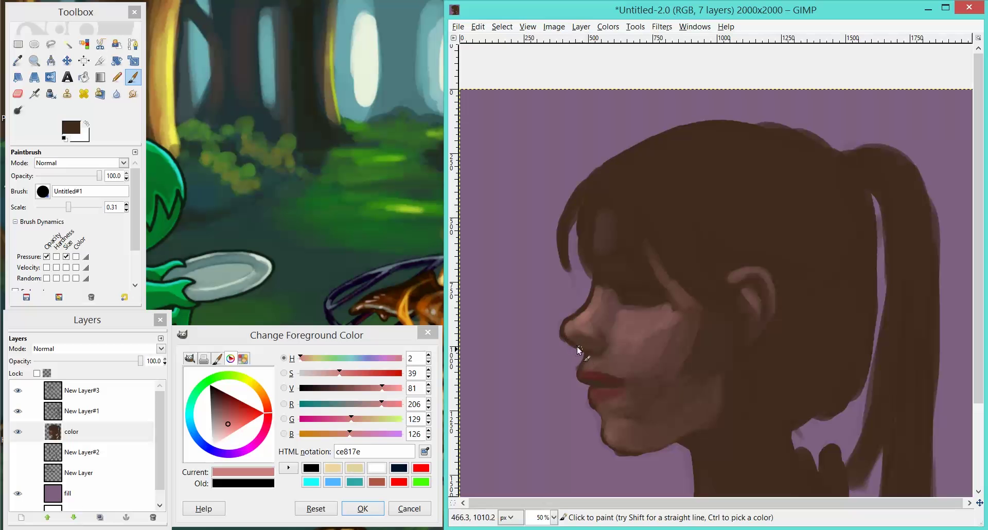
Step: Blend the nose, nostril and adjoining cheek with skin tones sampled from the nose and face
{"action": "left_click", "coordinate": [583, 320], "text": "ctrl"}
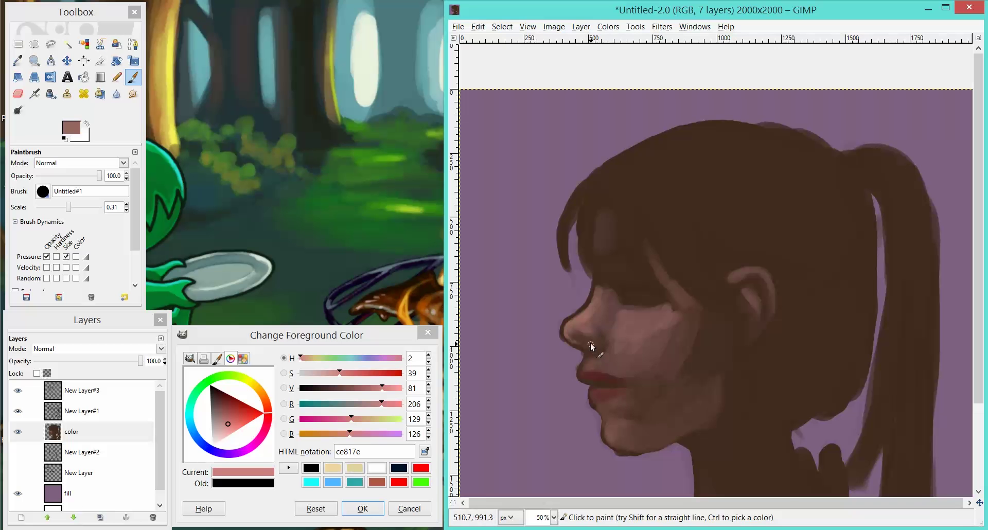
{"action": "left_click", "coordinate": [621, 291], "text": "ctrl"}
{"action": "left_click", "coordinate": [603, 336], "text": "ctrl"}
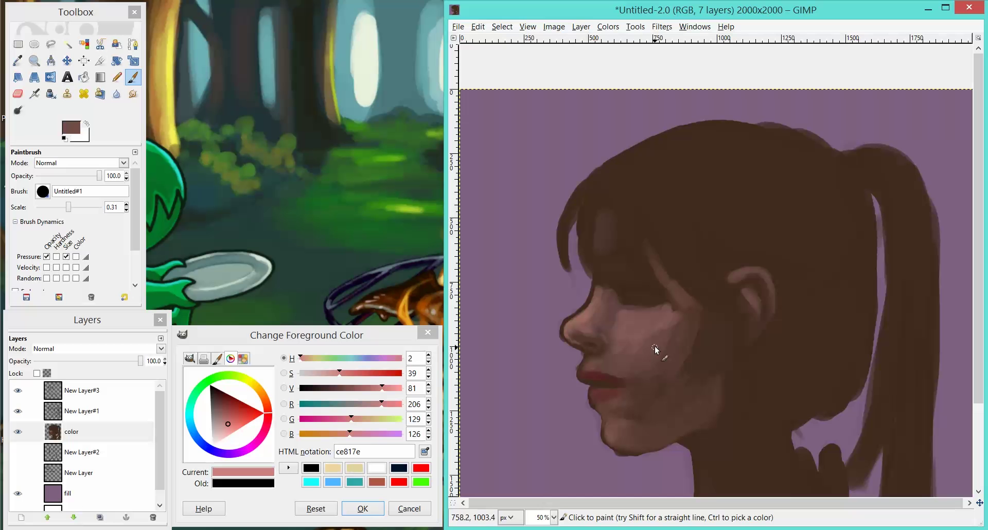
{"action": "left_click", "coordinate": [584, 321], "text": "ctrl"}
{"action": "left_click", "coordinate": [611, 323], "text": "ctrl"}
Step: Deepen the upper lip with the sampled dark red at brush scale 0.61 and soften the surrounding mouth area
{"action": "key", "text": "bracketright"}
{"action": "key", "text": "bracketright"}
{"action": "key", "text": "bracketright"}
{"action": "scroll", "coordinate": [641, 375], "scroll_direction": "down", "scroll_amount": 1}
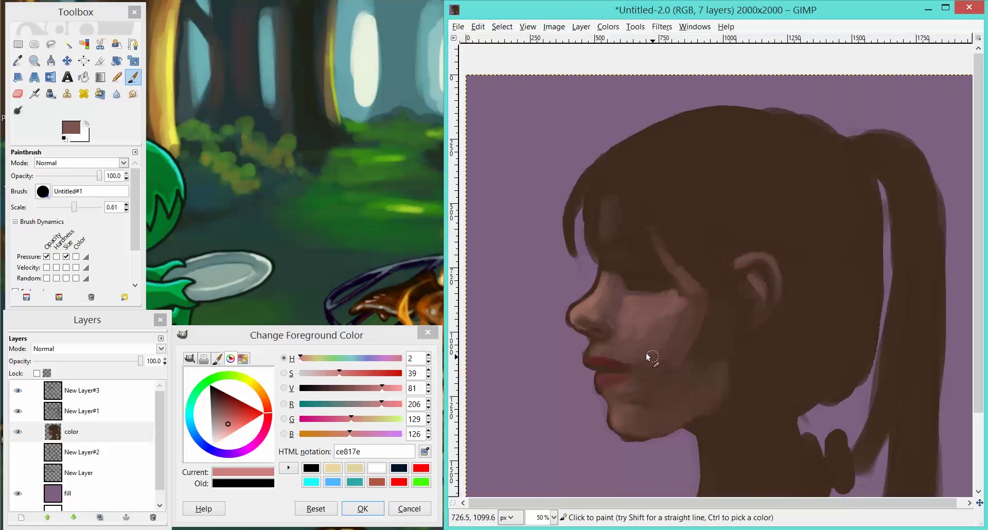
{"action": "left_click", "coordinate": [593, 365], "text": "ctrl"}
{"action": "left_click_drag", "start_coordinate": [594, 365], "coordinate": [614, 367]}
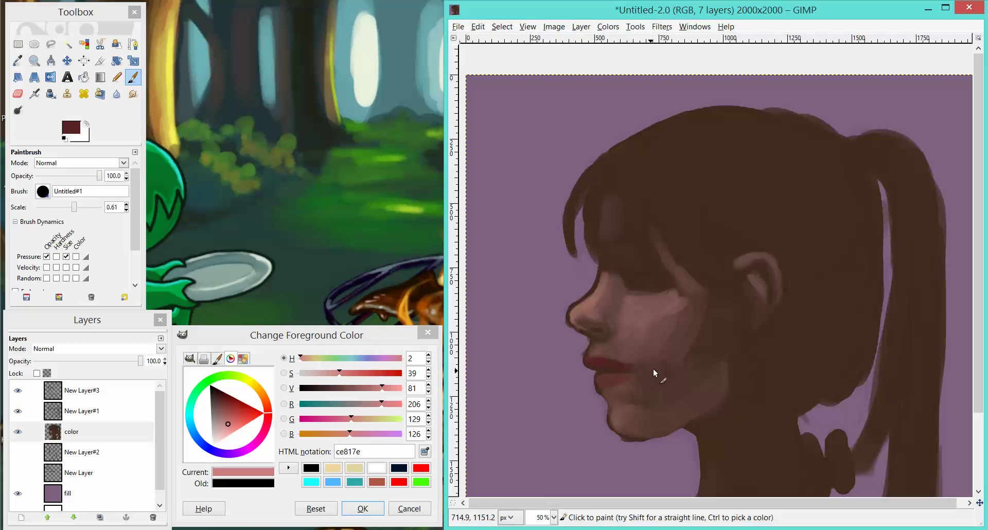
{"action": "left_click", "coordinate": [609, 362], "text": "ctrl"}
{"action": "left_click", "coordinate": [614, 393], "text": "ctrl"}
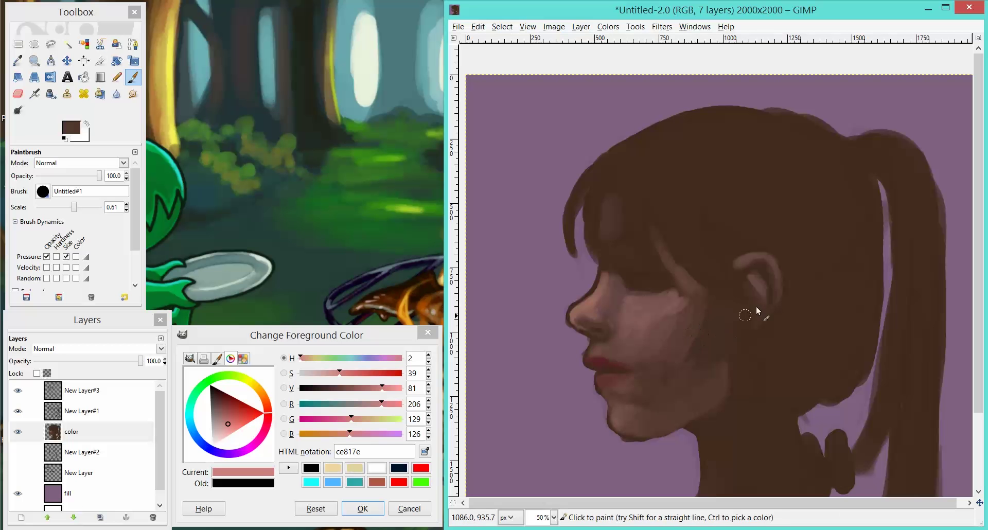
Step: Extend the shaded skin tone across the rear cheek and jaw toward the ear at brush scale 1.41
{"action": "key", "text": "bracketright"}
{"action": "key", "text": "bracketright"}
{"action": "key", "text": "bracketright"}
{"action": "key", "text": "bracketright"}
{"action": "key", "text": "bracketright"}
{"action": "key", "text": "bracketright"}
{"action": "key", "text": "bracketright"}
{"action": "key", "text": "bracketright"}
{"action": "scroll", "coordinate": [715, 420], "scroll_direction": "down", "scroll_amount": 3}
Step: Shape the underside of the jaw with dark brown sampled from the neck at brush scale 0.61
{"action": "left_click", "coordinate": [699, 362], "text": "ctrl"}
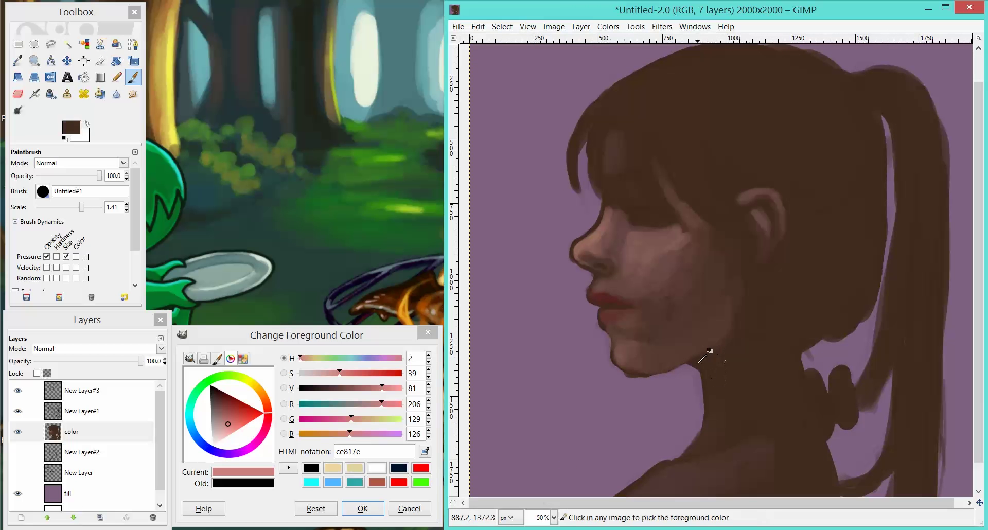
{"action": "key", "text": "bracketleft"}
{"action": "key", "text": "bracketleft"}
{"action": "key", "text": "bracketleft"}
{"action": "key", "text": "bracketleft"}
{"action": "key", "text": "bracketleft"}
{"action": "key", "text": "bracketleft"}
{"action": "key", "text": "bracketleft"}
{"action": "key", "text": "bracketleft"}
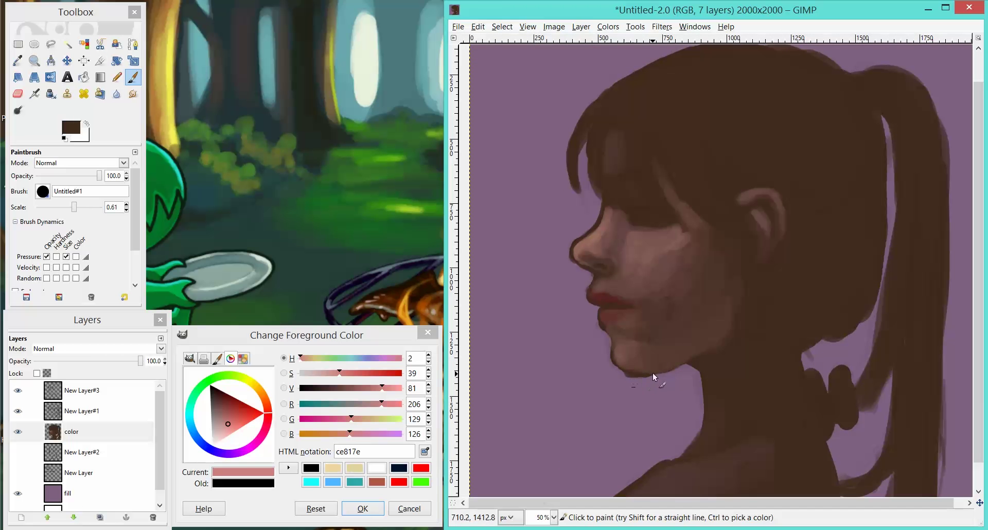
Step: Blend the under-eye area into the upper cheek with sampled skin tones
{"action": "left_click", "coordinate": [665, 239], "text": "ctrl"}
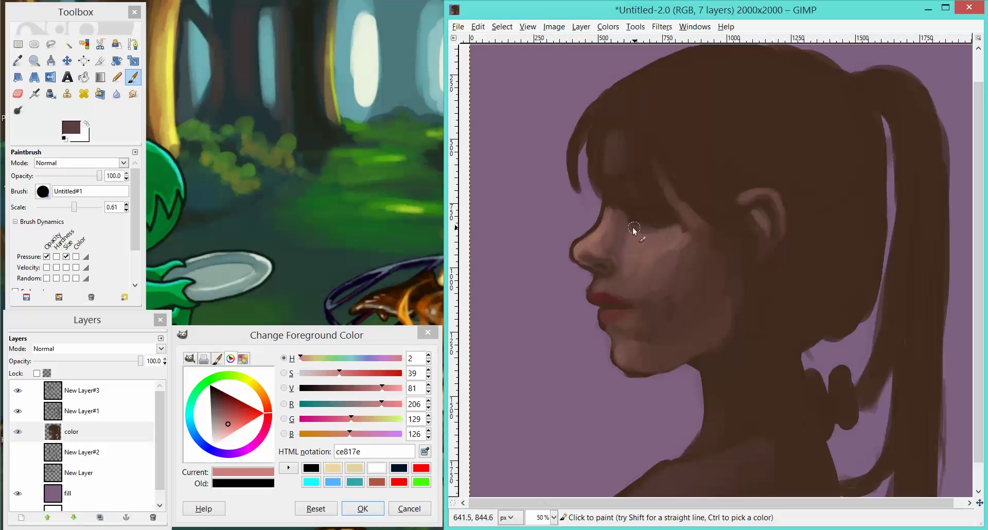
{"action": "left_click_drag", "start_coordinate": [666, 222], "coordinate": [674, 216]}
{"action": "left_click", "coordinate": [636, 237], "text": "ctrl"}
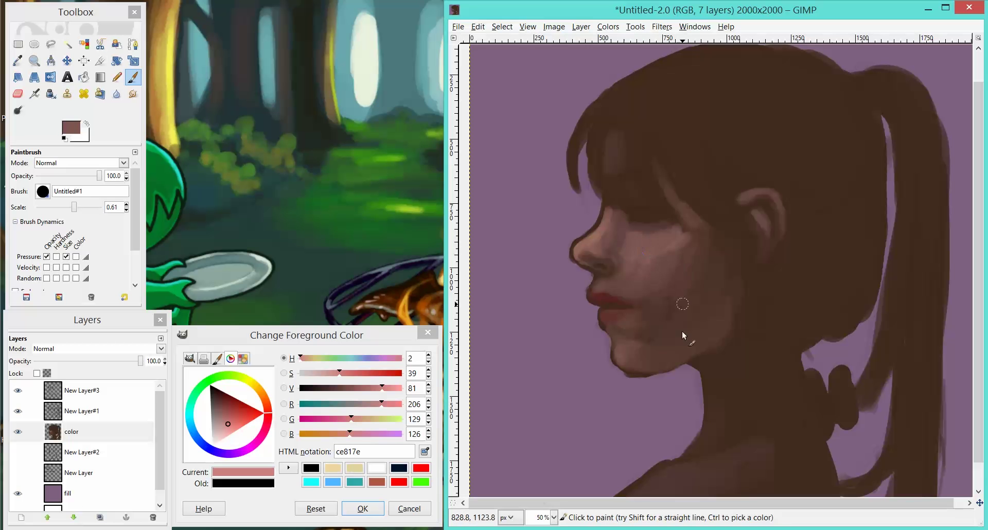
Step: Trace the chin, jaw and front neck contour with sampled dark brown at brush scale 0.31
{"action": "left_click", "coordinate": [620, 348], "text": "ctrl"}
{"action": "key", "text": "["}
{"action": "key", "text": "["}
{"action": "key", "text": "["}
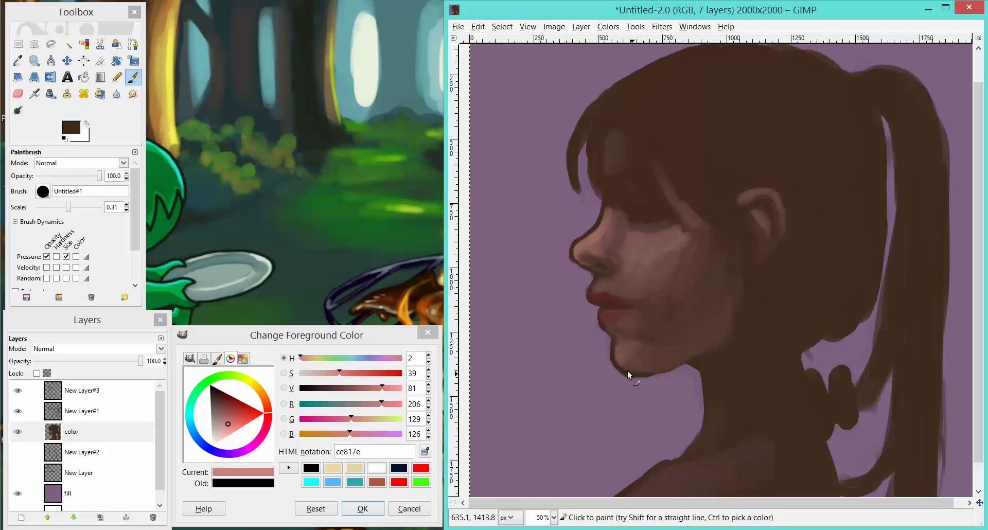
{"action": "mouse_move", "coordinate": [623, 370]}
{"action": "left_mouse_down"}
{"action": "mouse_move", "coordinate": [665, 372]}
{"action": "mouse_move", "coordinate": [655, 376]}
{"action": "mouse_move", "coordinate": [684, 364]}
{"action": "mouse_move", "coordinate": [709, 380]}
{"action": "mouse_move", "coordinate": [696, 363]}
{"action": "mouse_move", "coordinate": [706, 422]}
{"action": "left_mouse_up"}
Step: Clean up the profile edge between nose and lips with the Eraser at scale 0.20
{"action": "key", "text": "shift+e"}
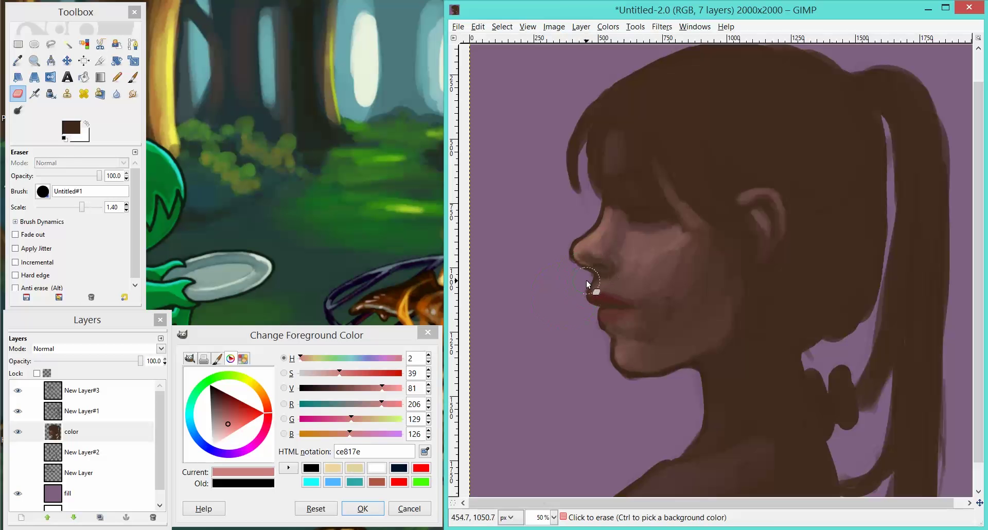
{"action": "key", "text": "bracketleft"}
{"action": "key", "text": "bracketleft"}
{"action": "key", "text": "bracketleft"}
{"action": "key", "text": "bracketleft"}
{"action": "key", "text": "bracketleft"}
{"action": "key", "text": "bracketleft"}
{"action": "key", "text": "bracketleft"}
{"action": "key", "text": "bracketleft"}
{"action": "key", "text": "bracketleft"}
{"action": "key", "text": "bracketleft"}
{"action": "key", "text": "bracketleft"}
{"action": "key", "text": "bracketleft"}
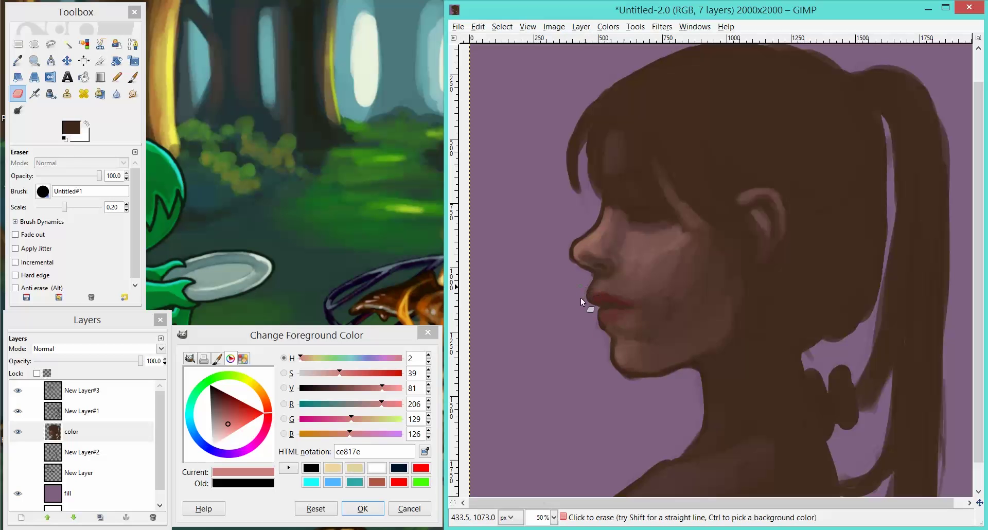
Step: Paint muted skin tones over the forehead and eye socket with the Paintbrush, enlarging it to scale 1.01
{"action": "key", "text": "p"}
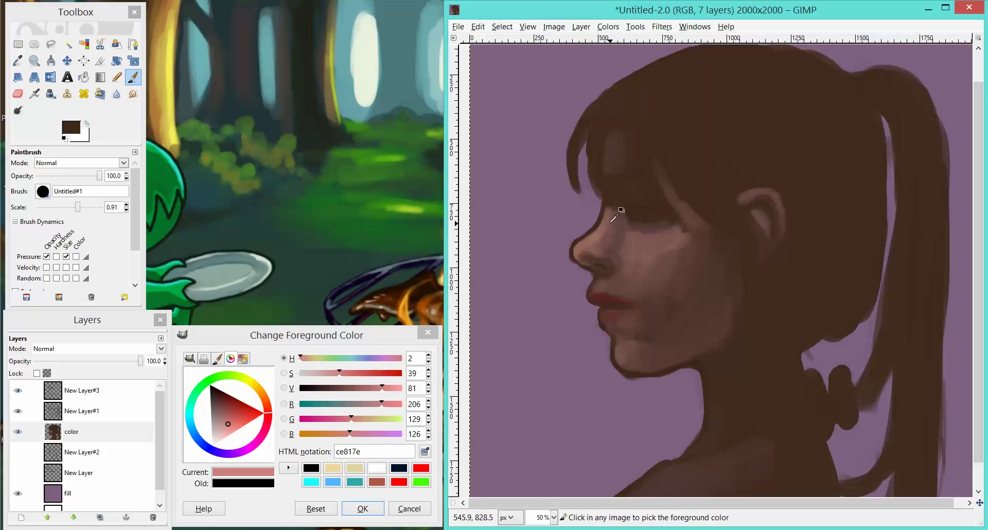
{"action": "left_click", "coordinate": [603, 238], "text": "ctrl"}
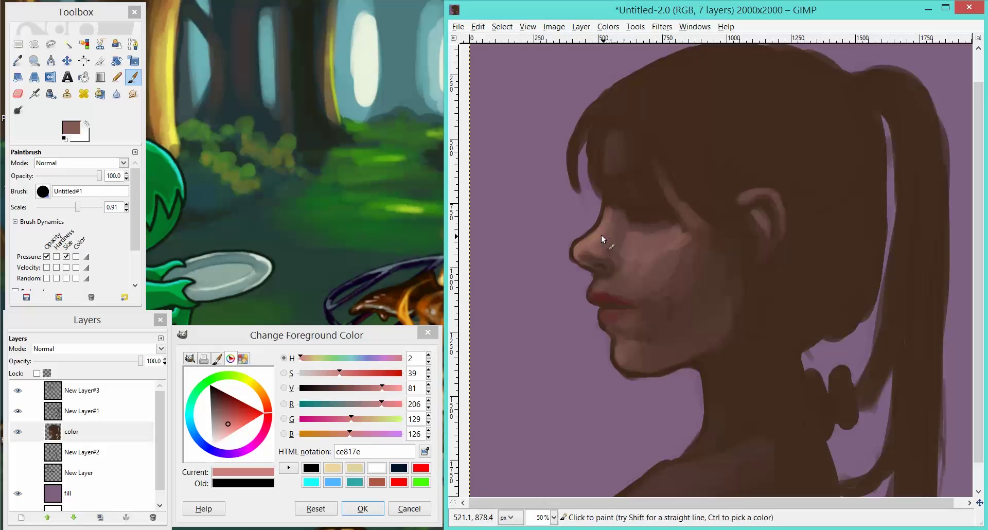
{"action": "left_click", "coordinate": [636, 221], "text": "ctrl"}
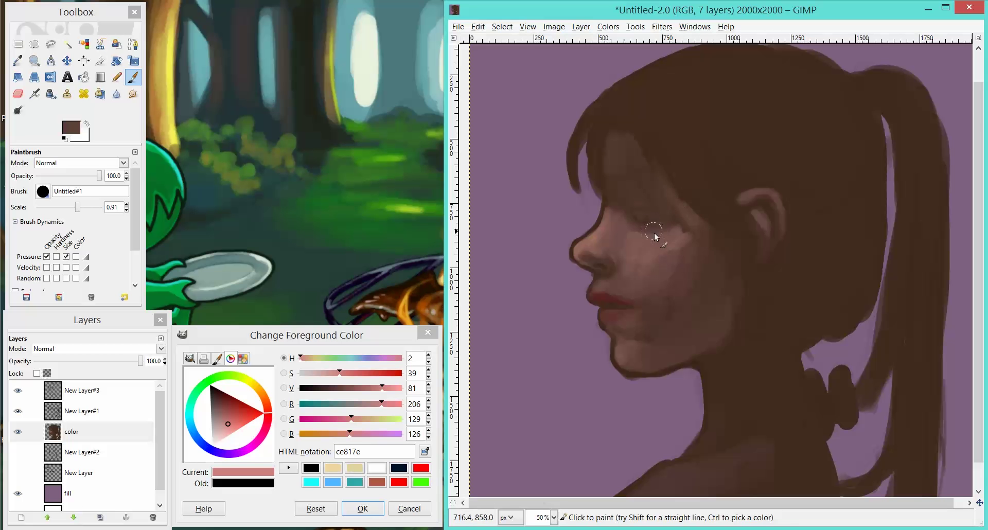
{"action": "scroll", "coordinate": [625, 246], "scroll_direction": "up", "scroll_amount": 1, "text": "ctrl"}
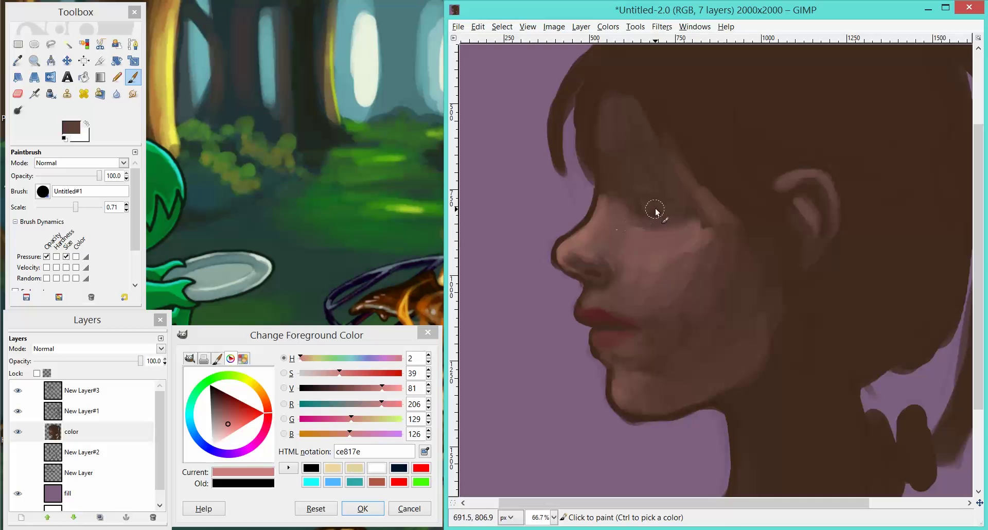
{"action": "key", "text": "bracketright"}
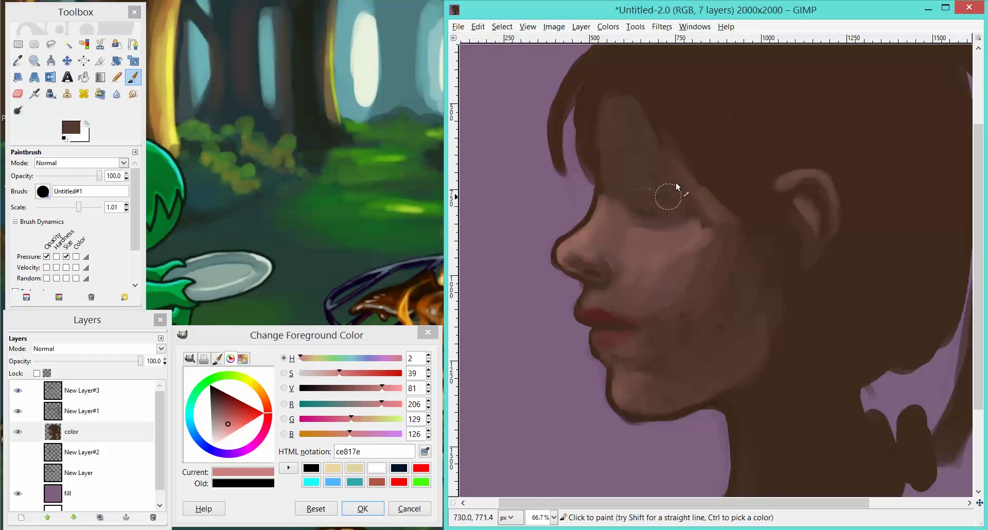
Step: Refine the nose bridge contour and front hair strand with the sampled dark brown, reducing the brush to scale 0.31
{"action": "left_click", "coordinate": [595, 199], "text": "ctrl"}
{"action": "key", "text": "bracketleft"}
{"action": "key", "text": "bracketleft"}
{"action": "key", "text": "bracketleft"}
{"action": "key", "text": "bracketleft"}
{"action": "key", "text": "bracketleft"}
{"action": "key", "text": "bracketleft"}
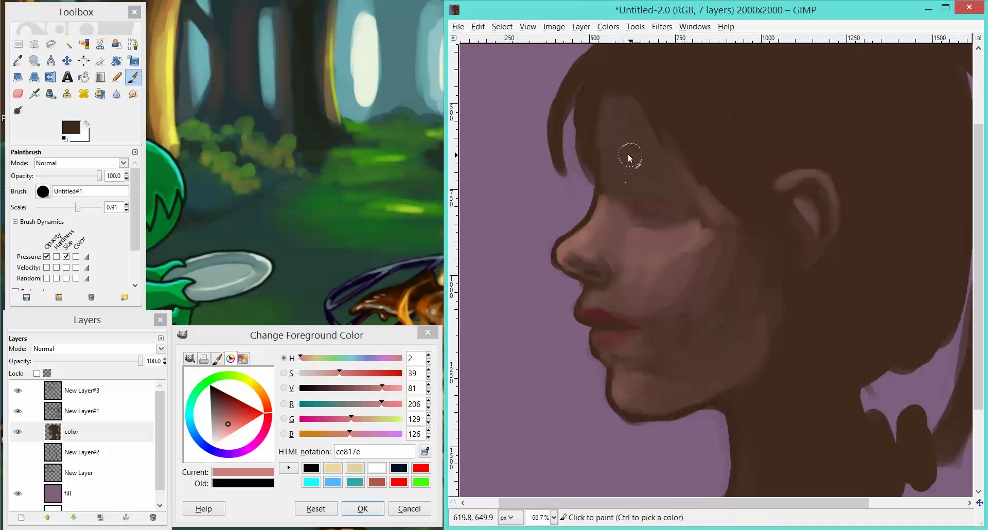
{"action": "key", "text": "bracketleft"}
Step: Extend the shaded forehead tone over the bangs and temple toward the ear at brush scale 1.61
{"action": "left_click", "coordinate": [608, 125], "text": "ctrl"}
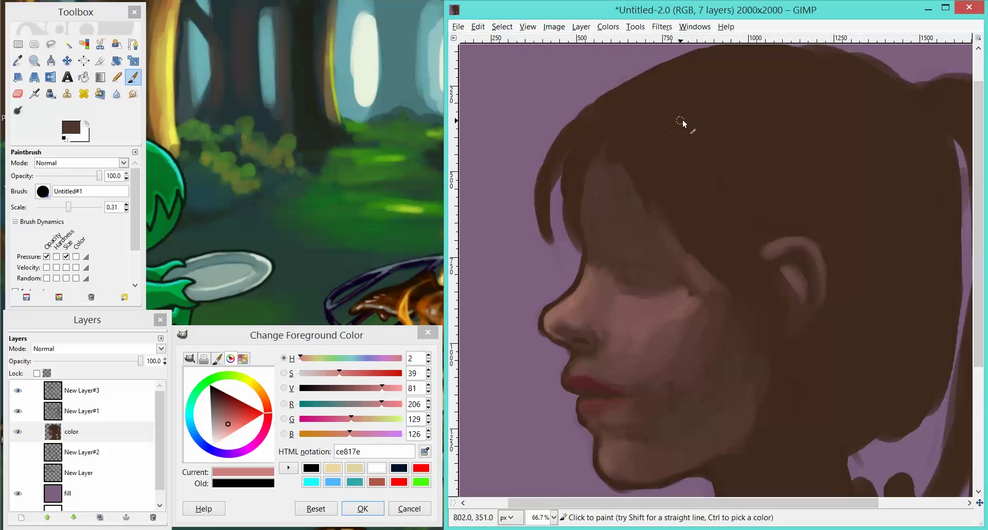
{"action": "key", "text": "bracketright"}
{"action": "key", "text": "bracketright"}
{"action": "key", "text": "bracketright"}
{"action": "key", "text": "bracketright"}
{"action": "key", "text": "bracketright"}
{"action": "key", "text": "bracketright"}
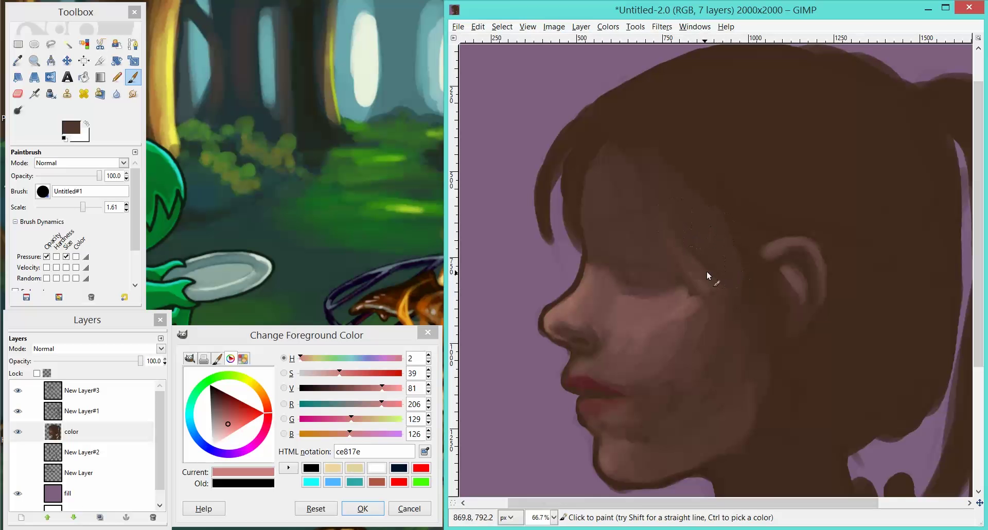
{"action": "left_click_drag", "start_coordinate": [743, 293], "coordinate": [725, 228]}
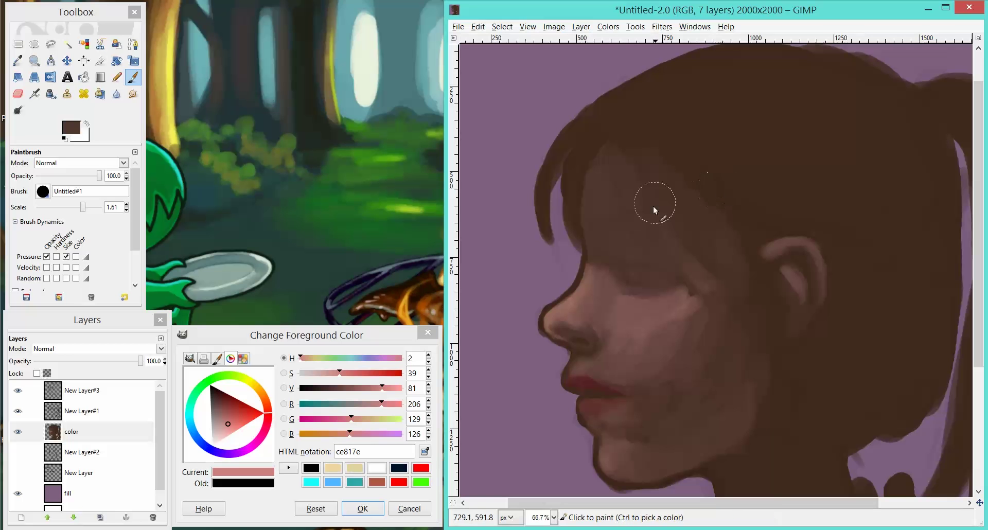
Step: Sketch the eyebrow and eye in dark brown sampled from the hair at brush scale 0.31
{"action": "key", "text": "bracketleft"}
{"action": "key", "text": "bracketleft"}
{"action": "key", "text": "bracketleft"}
{"action": "key", "text": "bracketleft"}
{"action": "key", "text": "bracketleft"}
{"action": "left_click", "coordinate": [637, 120], "text": "ctrl"}
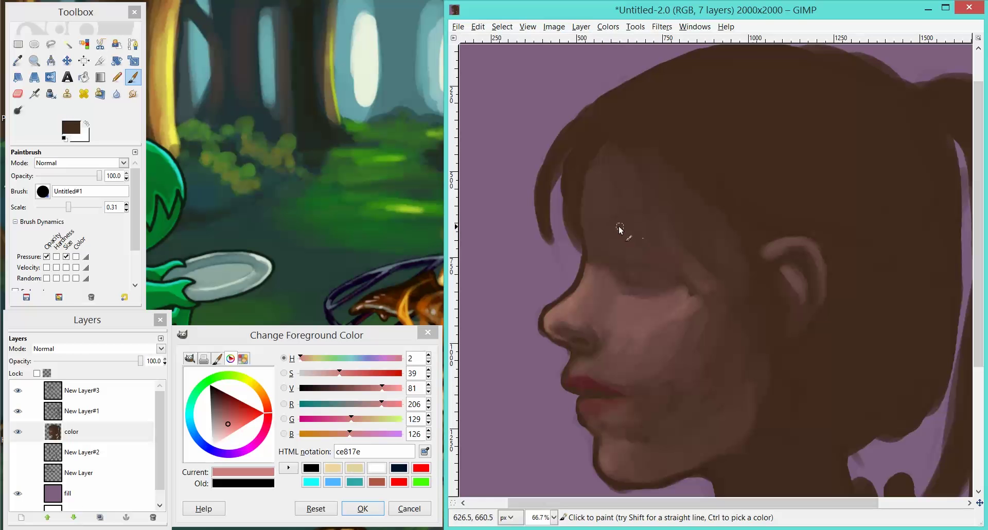
{"action": "left_click_drag", "start_coordinate": [604, 224], "coordinate": [635, 222]}
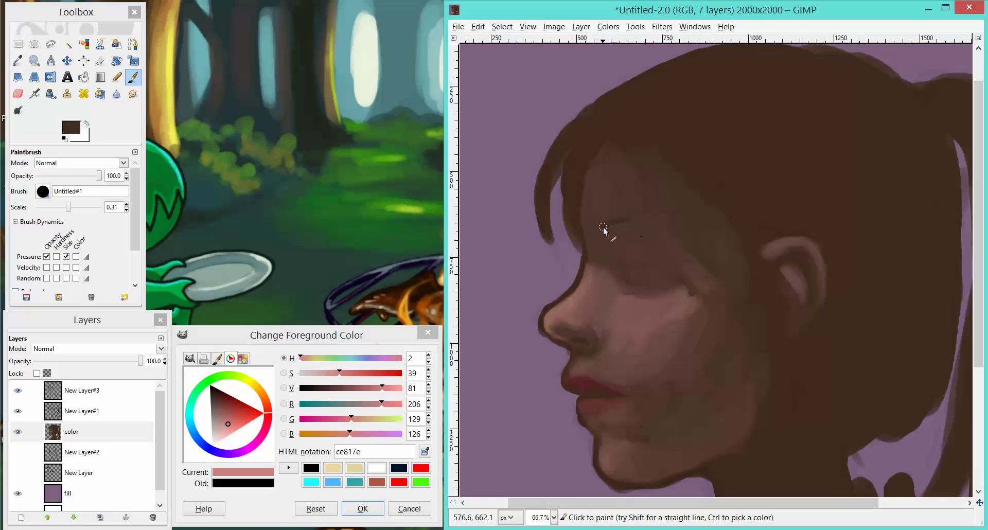
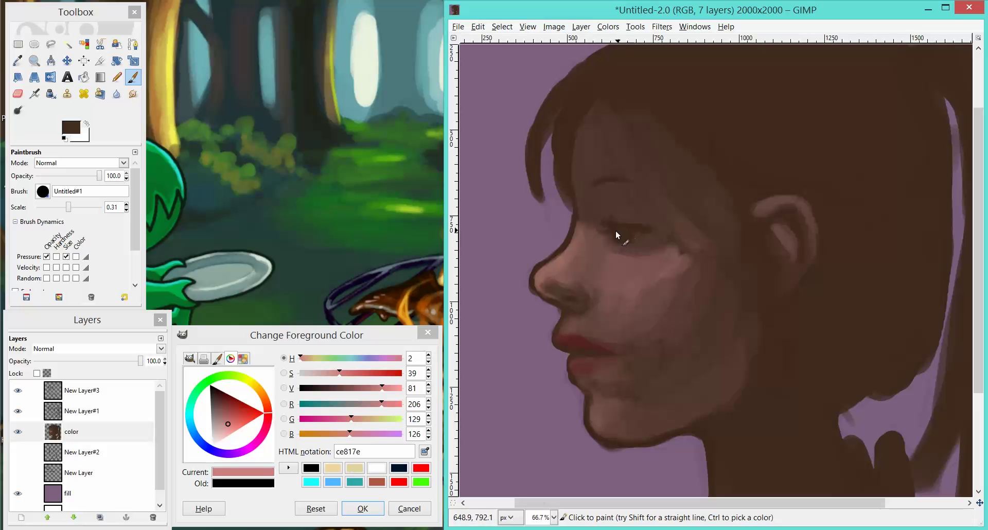
Step: Darken the eyelashes, eyelid line and eyebrow with the near-black red 280200 and blend the eye with a sampled skin tone
{"action": "left_click_drag", "start_coordinate": [221, 410], "coordinate": [232, 372]}
{"action": "left_click", "coordinate": [615, 230]}
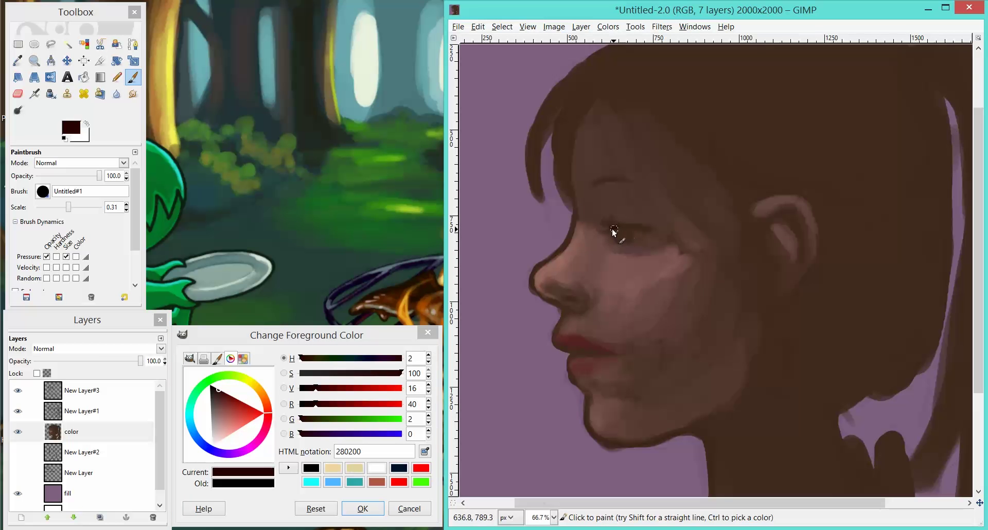
{"action": "mouse_move", "coordinate": [612, 229]}
{"action": "left_mouse_down"}
{"action": "mouse_move", "coordinate": [604, 229]}
{"action": "mouse_move", "coordinate": [643, 234]}
{"action": "mouse_move", "coordinate": [619, 234]}
{"action": "left_mouse_up"}
{"action": "left_click", "coordinate": [633, 218], "text": "ctrl"}
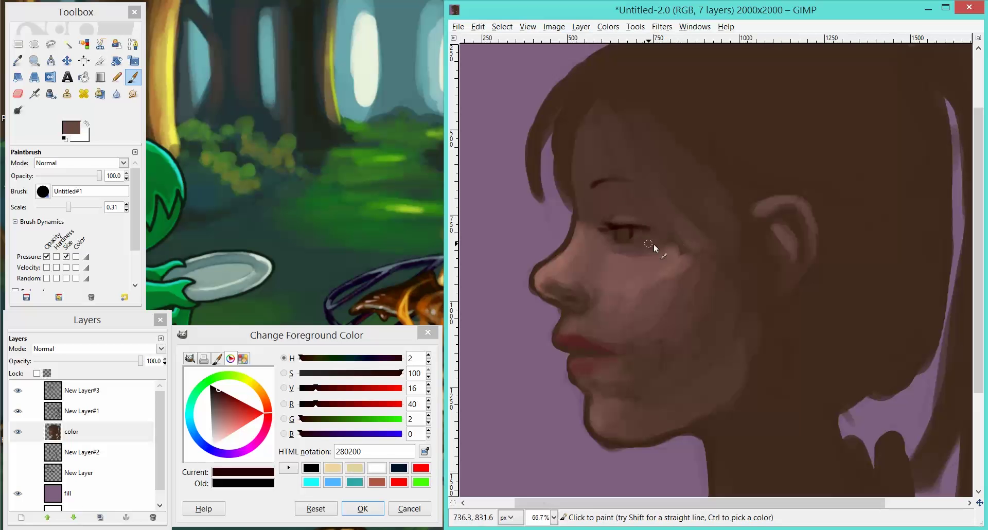
Step: Darken the iris, upper lashes and lid lines of the eye with sampled dark brown at brush scale 0.31
{"action": "left_click", "coordinate": [643, 216], "text": "ctrl"}
{"action": "left_click_drag", "start_coordinate": [653, 230], "coordinate": [633, 235]}
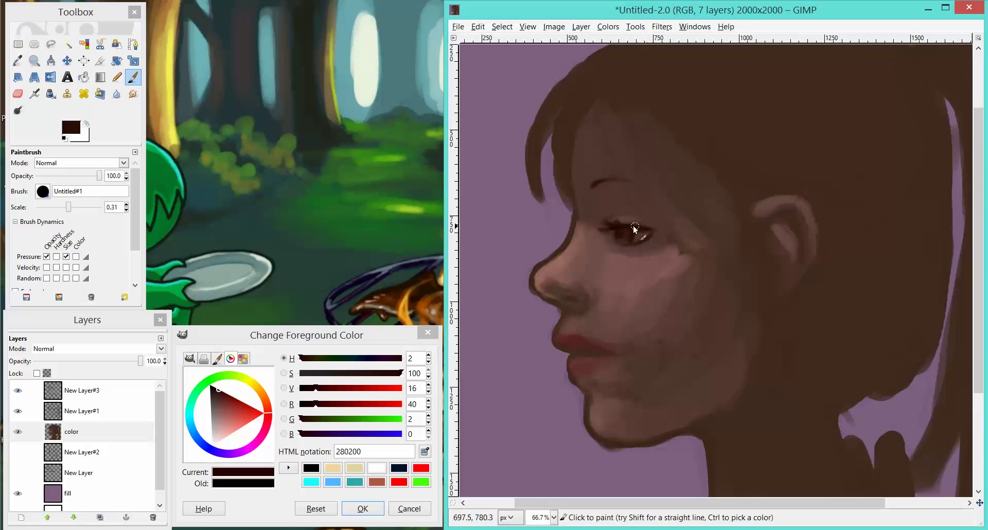
{"action": "left_click_drag", "start_coordinate": [626, 225], "coordinate": [619, 229]}
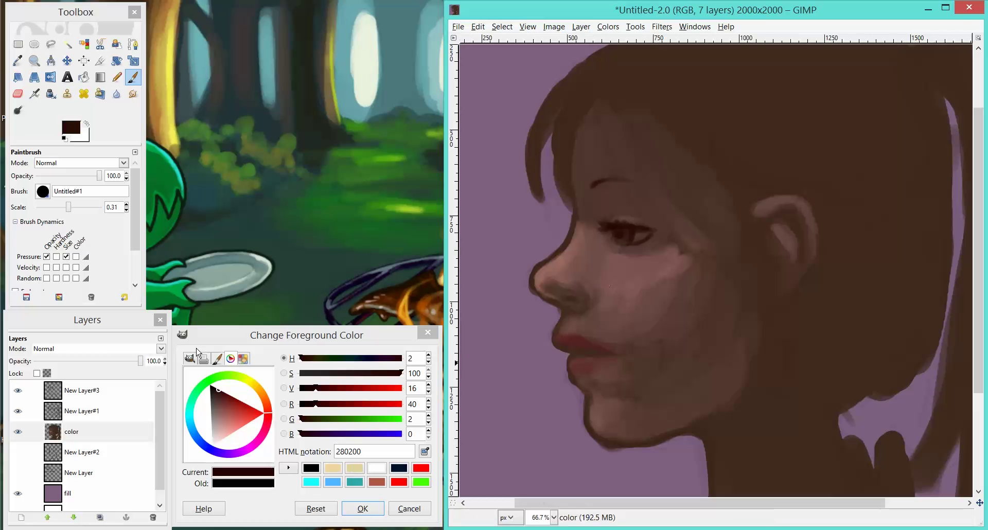
{"action": "left_click", "coordinate": [640, 236], "text": "ctrl"}
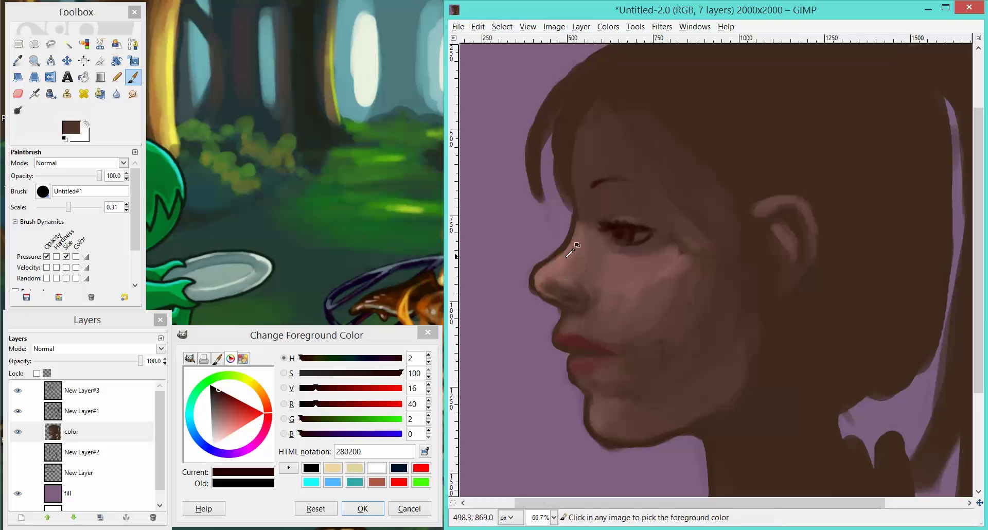
Step: Lighten the eye white near the outer corner with greyish beige b5a495 and blend it with sampled dark brown and skin tones
{"action": "left_click", "coordinate": [566, 256], "text": "ctrl"}
{"action": "left_click", "coordinate": [72, 127]}
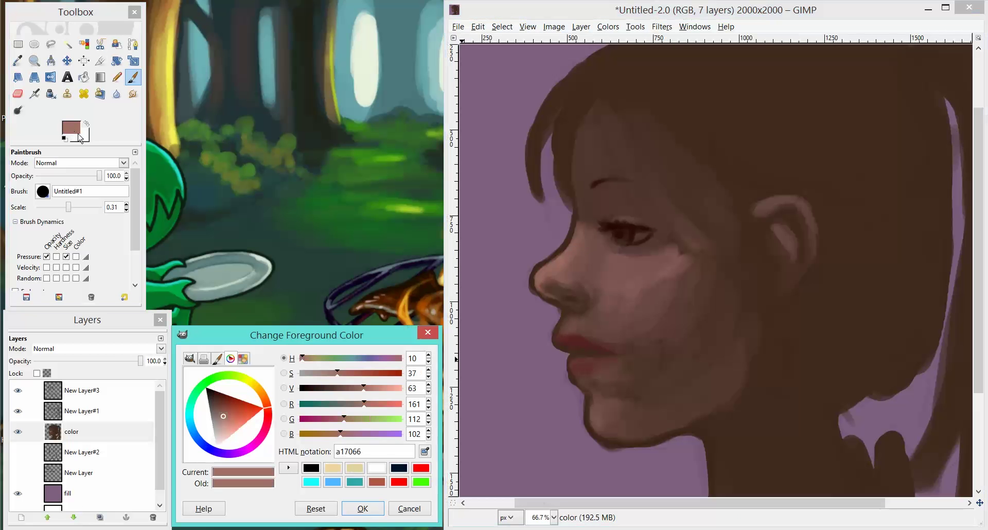
{"action": "left_click_drag", "start_coordinate": [265, 394], "coordinate": [224, 428]}
{"action": "left_click", "coordinate": [641, 241]}
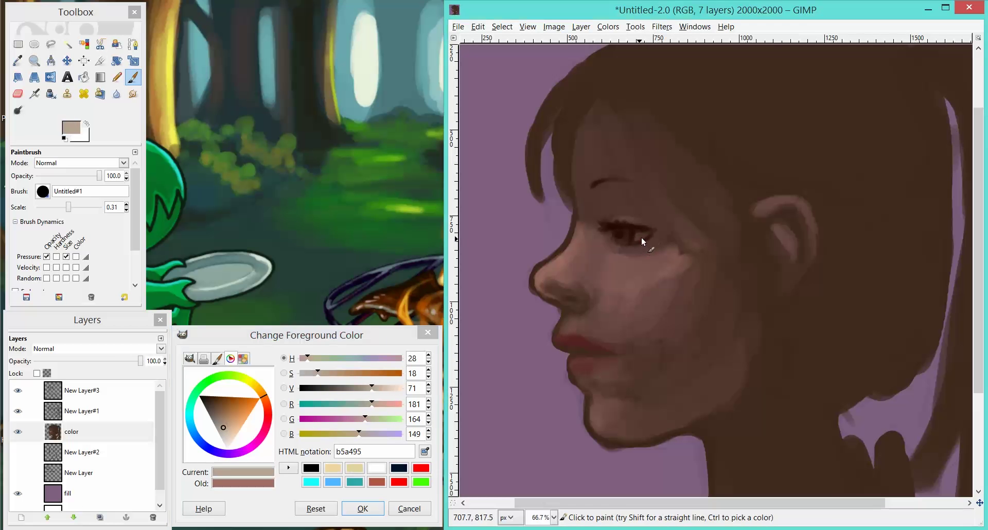
{"action": "left_click", "coordinate": [644, 236], "text": "ctrl"}
{"action": "left_click_drag", "start_coordinate": [641, 237], "coordinate": [646, 236]}
{"action": "left_click", "coordinate": [651, 231], "text": "ctrl"}
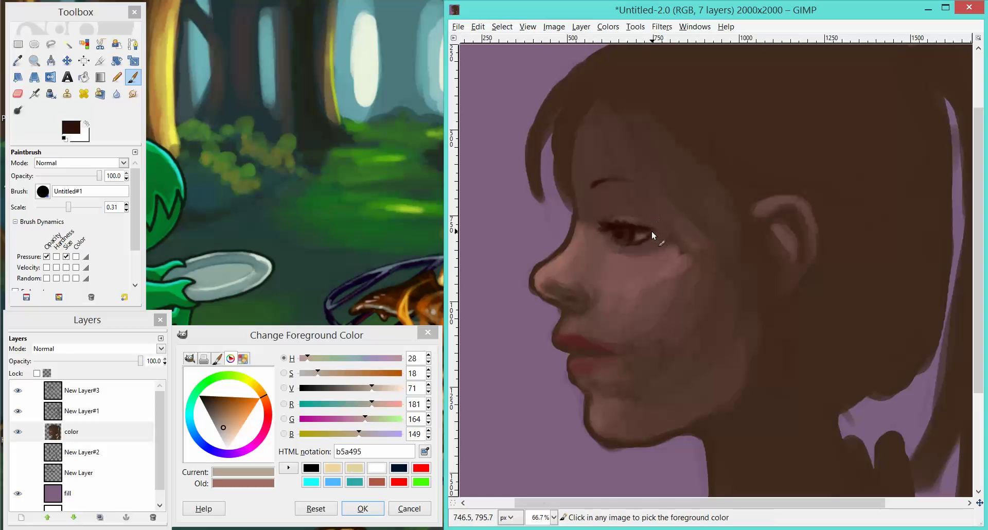
{"action": "left_click", "coordinate": [619, 246], "text": "ctrl"}
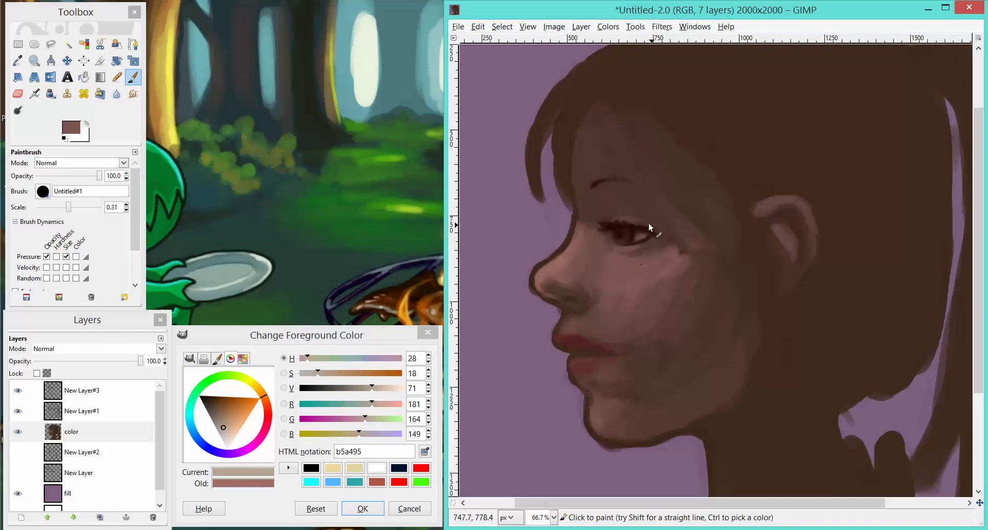
Step: Paint the iris with olive green 77864c and sample the dark lash colour for the surrounding eye
{"action": "left_click", "coordinate": [632, 221], "text": "ctrl"}
{"action": "left_click", "coordinate": [238, 375]}
{"action": "left_click", "coordinate": [222, 418]}
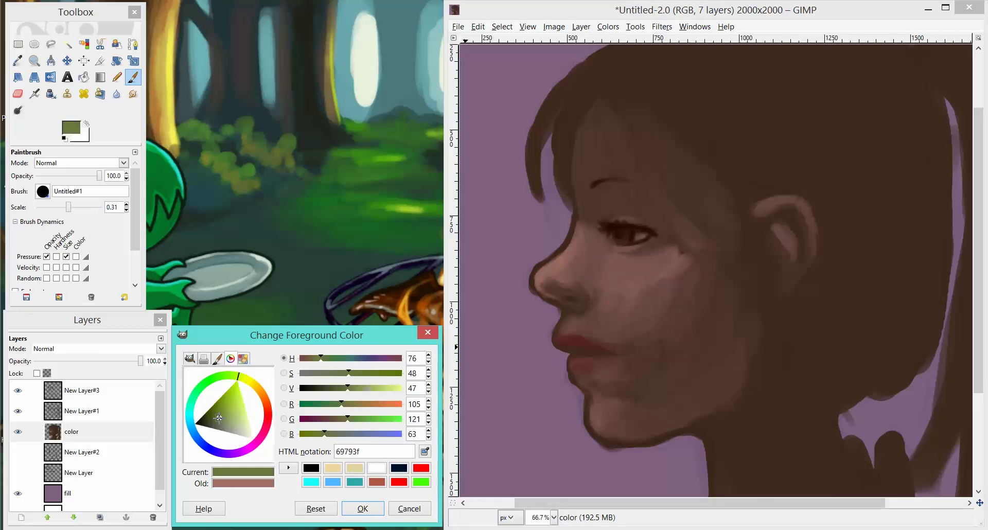
{"action": "left_click", "coordinate": [619, 243]}
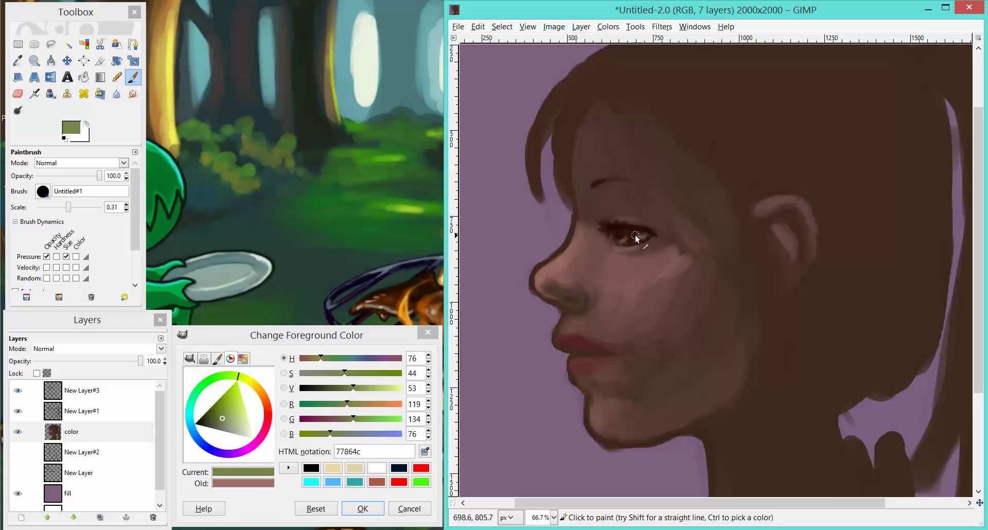
{"action": "left_click", "coordinate": [641, 224], "text": "ctrl"}
{"action": "key", "text": "space"}
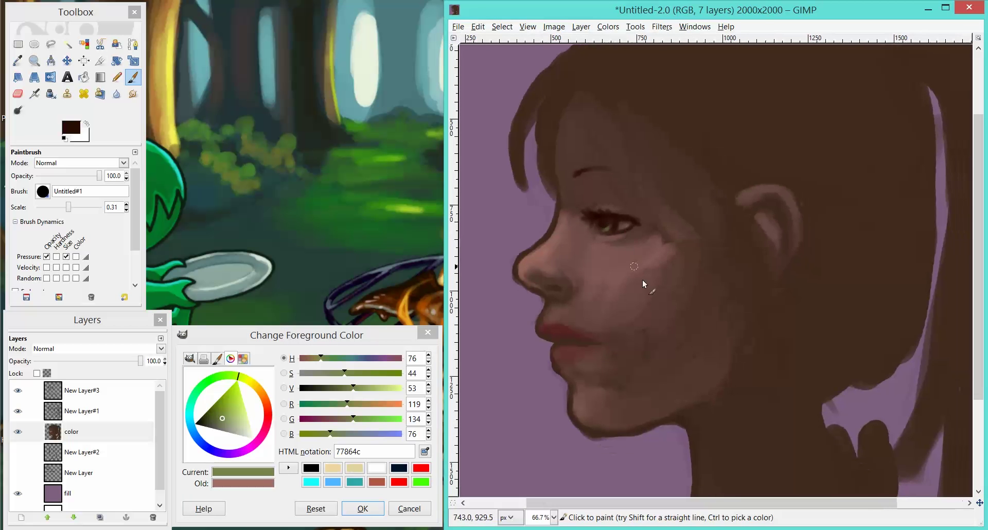
{"action": "key", "text": "space"}
{"action": "key", "text": "space"}
{"action": "key", "text": "space"}
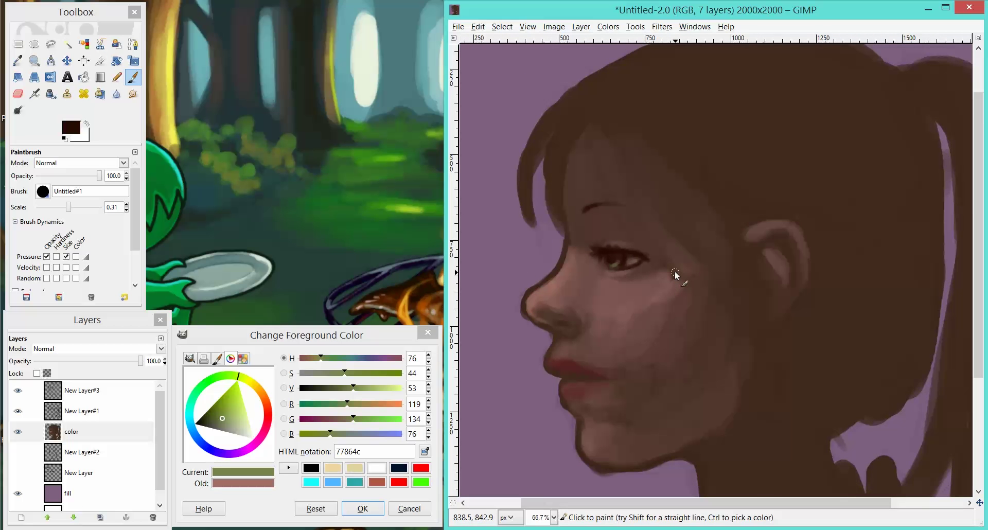
Step: Add a small catchlight to the iris in near-white faffed, reducing the brush to scale 0.11
{"action": "left_click_drag", "start_coordinate": [252, 427], "coordinate": [256, 438]}
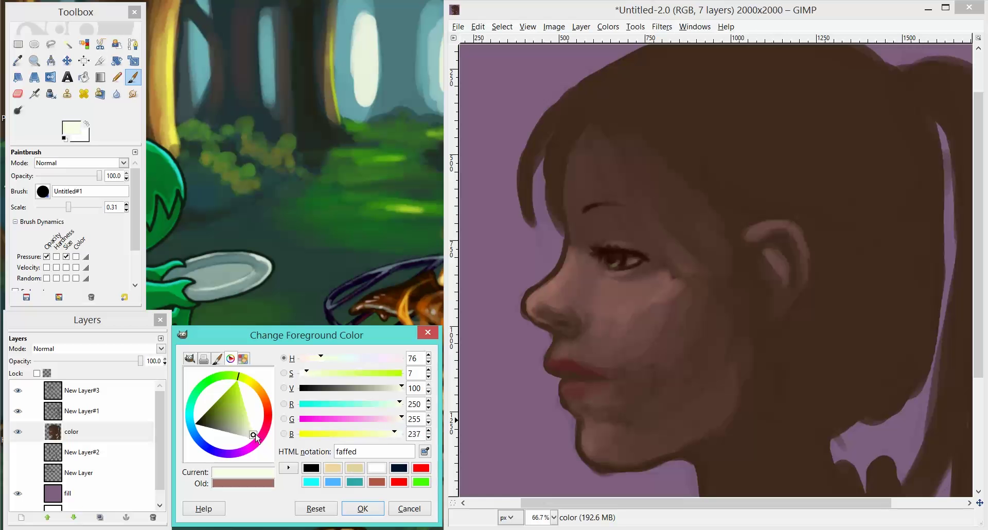
{"action": "left_click", "coordinate": [705, 77]}
{"action": "left_click", "coordinate": [601, 181]}
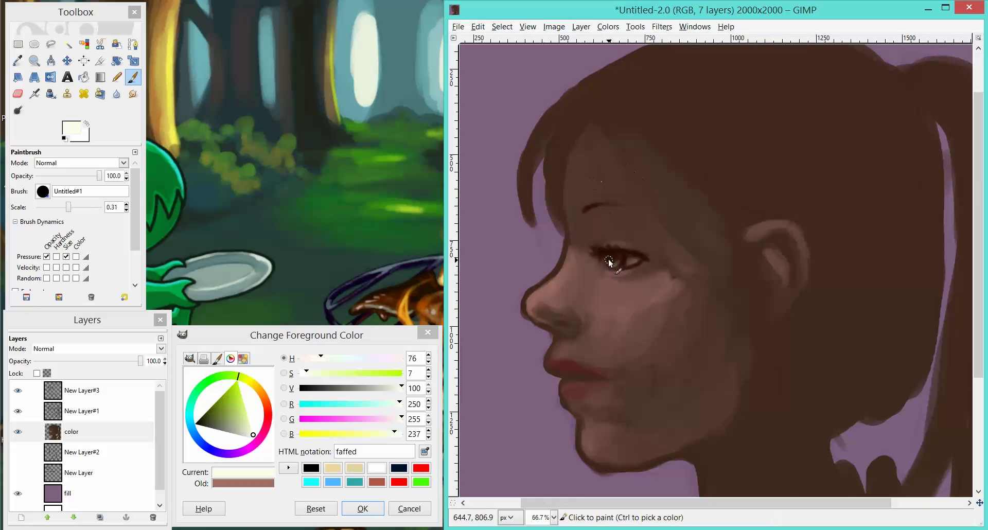
{"action": "key", "text": "1"}
{"action": "key", "text": "bracketleft"}
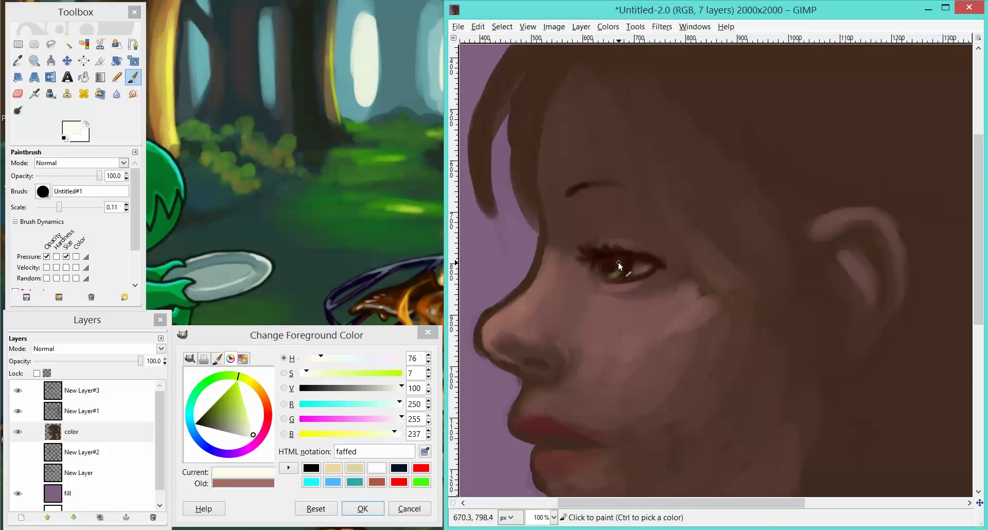
{"action": "left_click", "coordinate": [617, 265]}
{"action": "key", "text": "minus"}
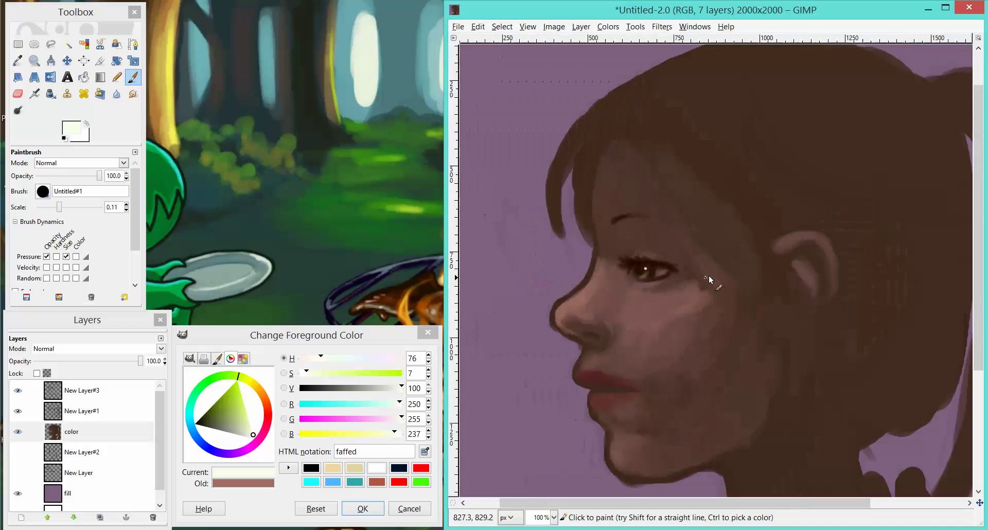
{"action": "key", "text": "1"}
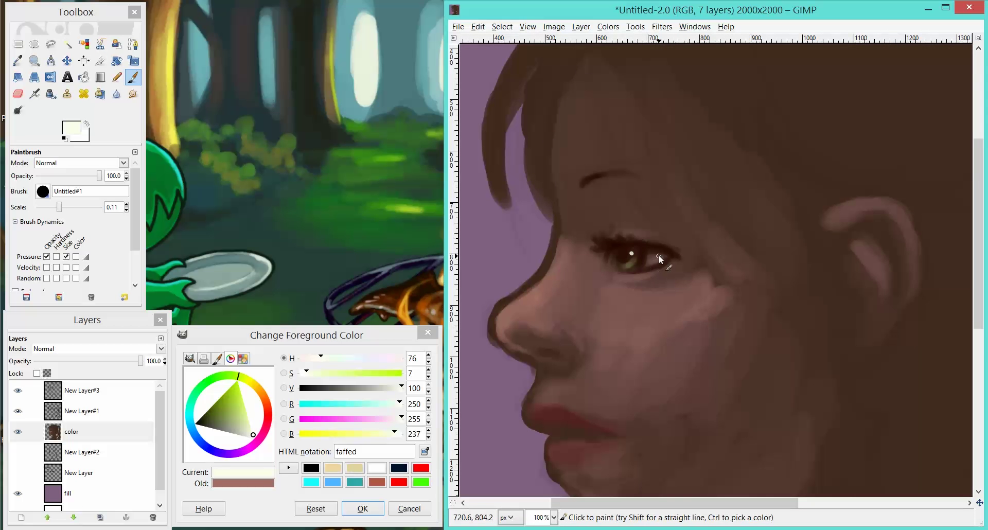
Step: Compare the eye without and with the catchlight, and refine the highlight using colours sampled from the iris
{"action": "key", "text": "ctrl+z"}
{"action": "key", "text": "ctrl+y"}
{"action": "key", "text": "minus"}
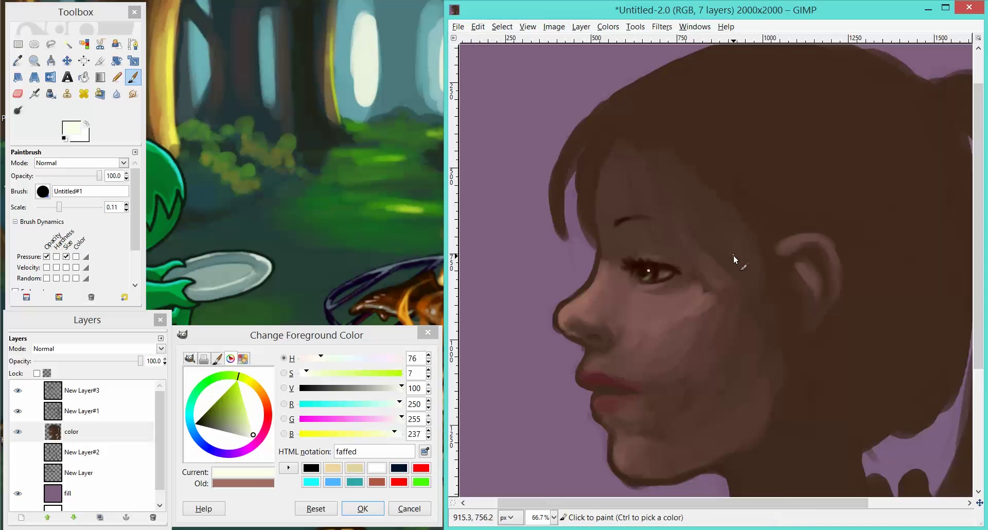
{"action": "key", "text": "plus"}
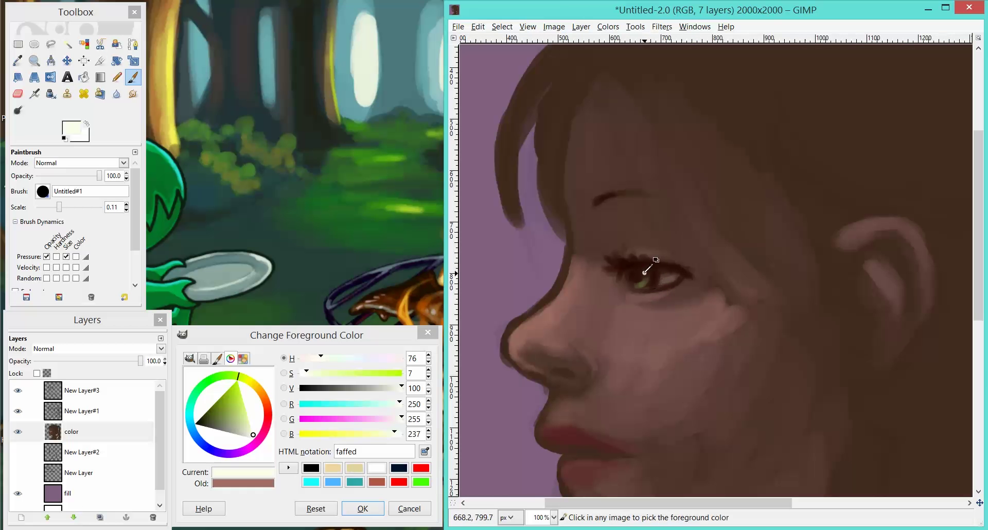
{"action": "left_click", "coordinate": [643, 273], "text": "ctrl"}
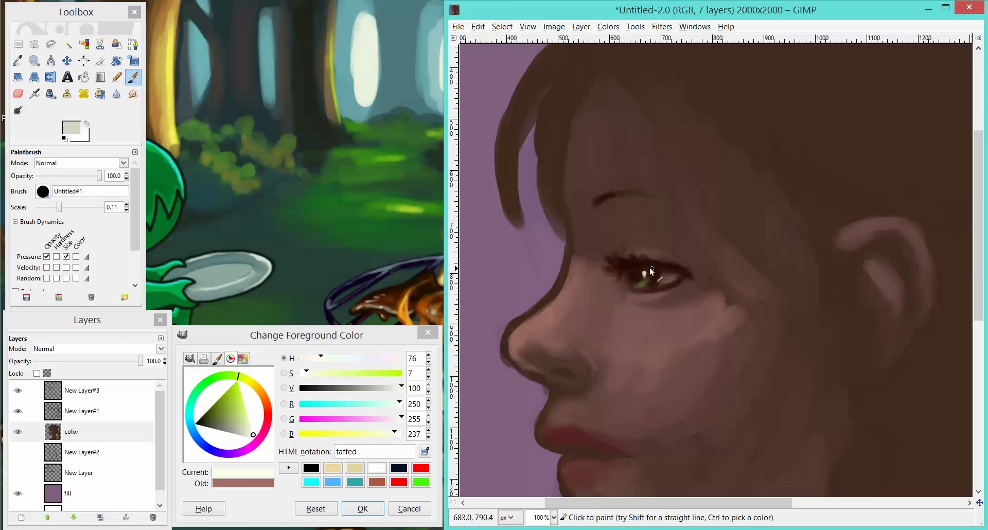
{"action": "left_click", "coordinate": [645, 276], "text": "ctrl"}
Step: Try pale tints for the foreground colour, from f9ffe7 to the muted green dae3c2
{"action": "left_click", "coordinate": [253, 432]}
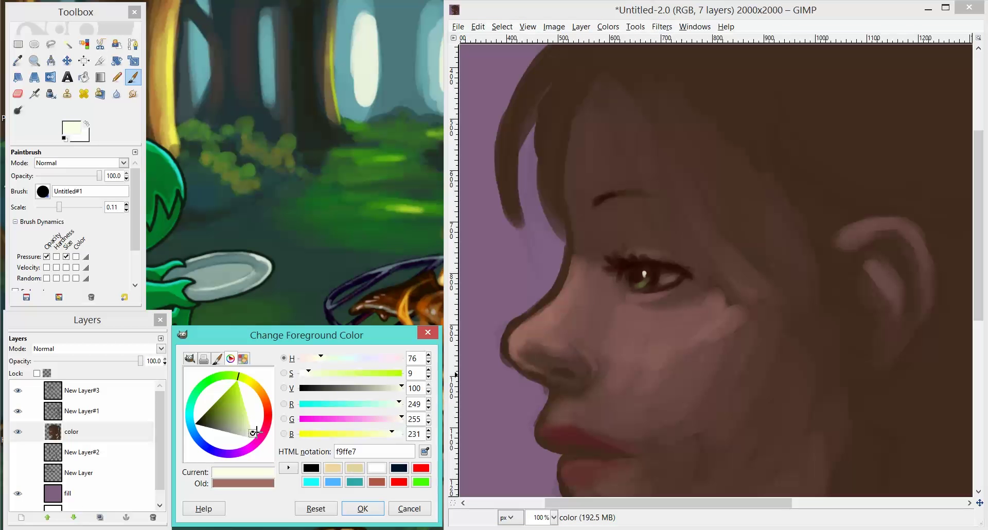
{"action": "left_click", "coordinate": [253, 435]}
{"action": "left_click_drag", "start_coordinate": [251, 435], "coordinate": [246, 430]}
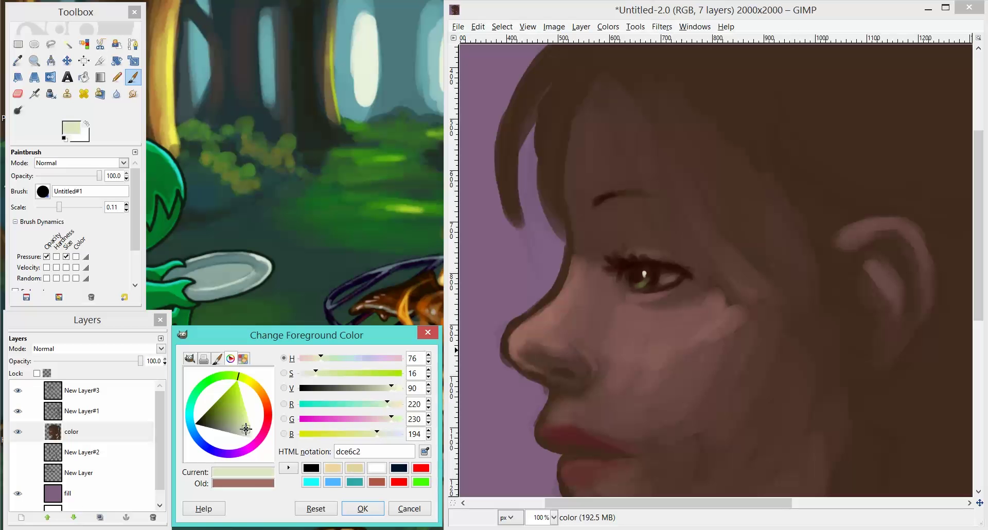
{"action": "left_click", "coordinate": [782, 13]}
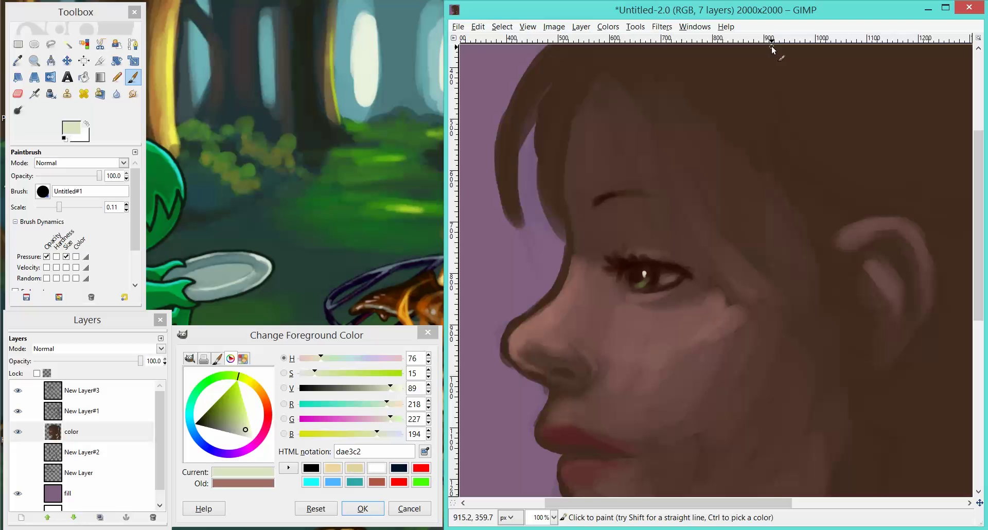
Step: Try extreme foreground colours: pure white ffffff, near-black 060606 and pure black 000000
{"action": "left_click", "coordinate": [195, 423]}
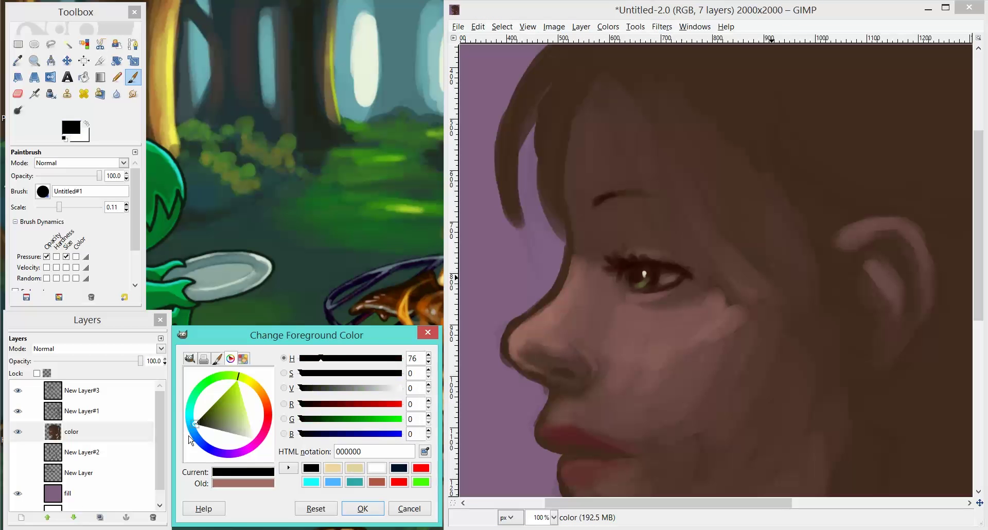
{"action": "left_click_drag", "start_coordinate": [195, 424], "coordinate": [254, 438]}
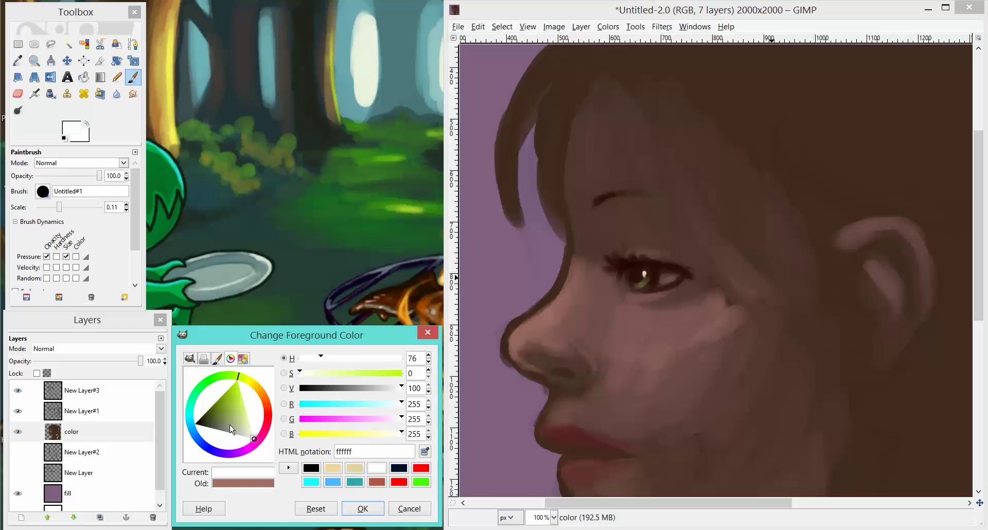
{"action": "mouse_move", "coordinate": [229, 431]}
{"action": "left_mouse_down"}
{"action": "mouse_move", "coordinate": [188, 449]}
{"action": "mouse_move", "coordinate": [249, 465]}
{"action": "mouse_move", "coordinate": [187, 458]}
{"action": "left_mouse_up"}
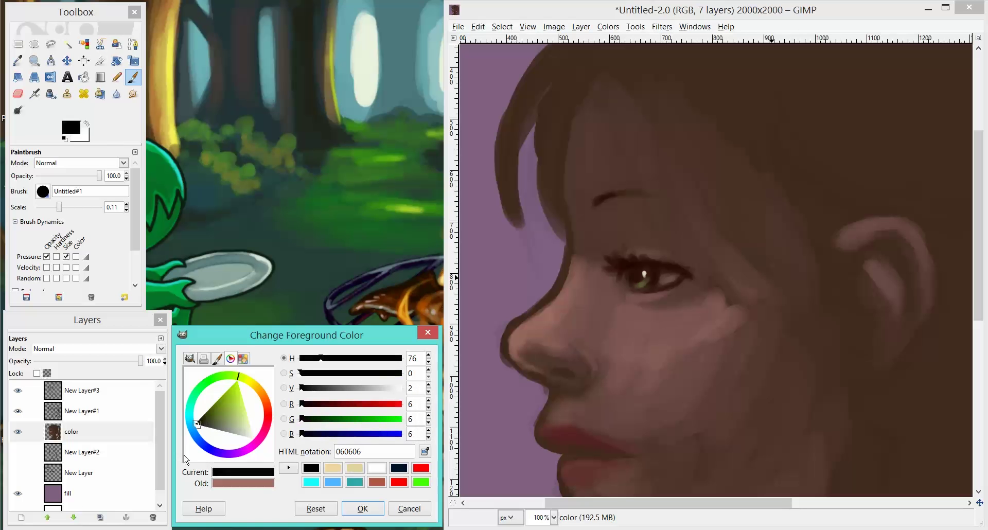
{"action": "left_click", "coordinate": [762, 18]}
{"action": "scroll", "coordinate": [705, 261], "scroll_direction": "down", "scroll_amount": 1}
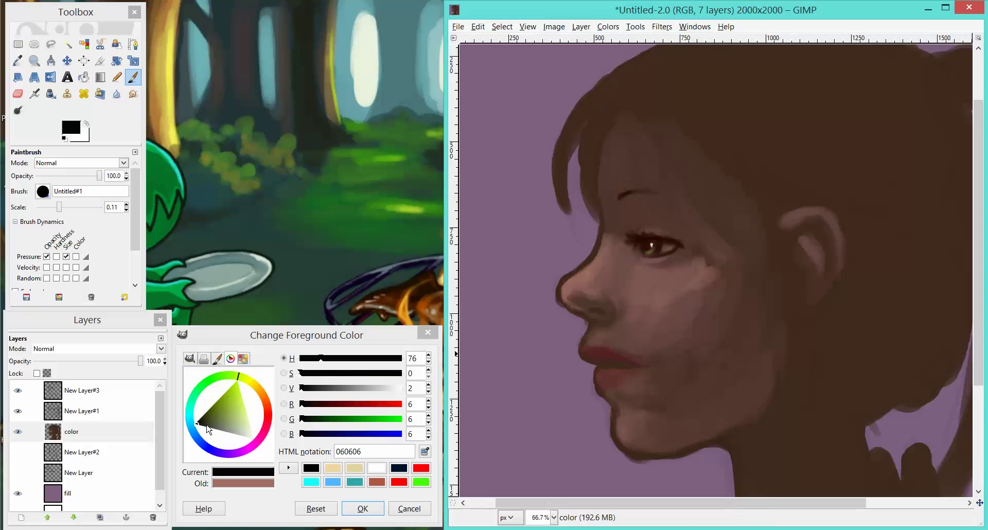
{"action": "left_click_drag", "start_coordinate": [209, 430], "coordinate": [183, 436]}
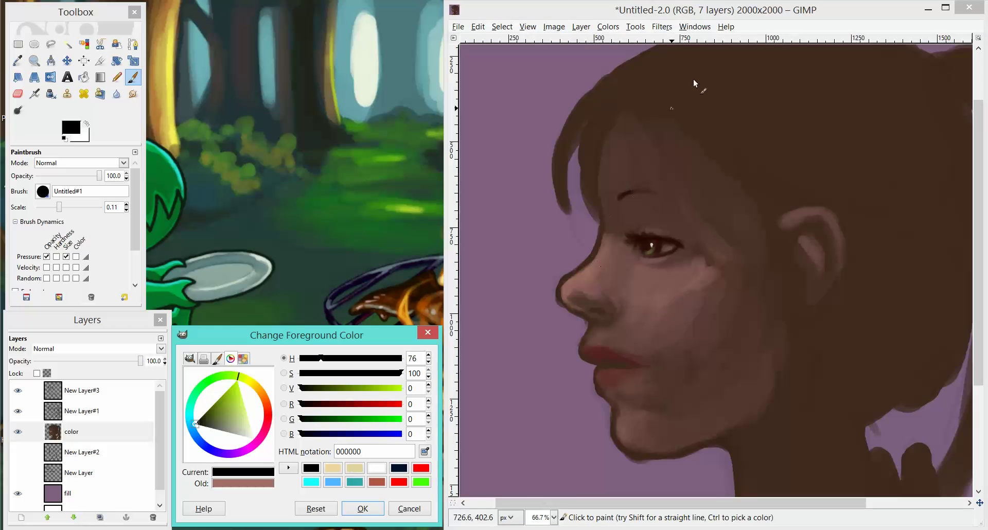
{"action": "left_click", "coordinate": [616, 261]}
Step: Enlarge the brush to scale 0.51 and touch up the nose and upper cheek with reddish skin tone sampled from the nose bridge
{"action": "key", "text": "bracketright"}
{"action": "key", "text": "bracketright"}
{"action": "key", "text": "bracketright"}
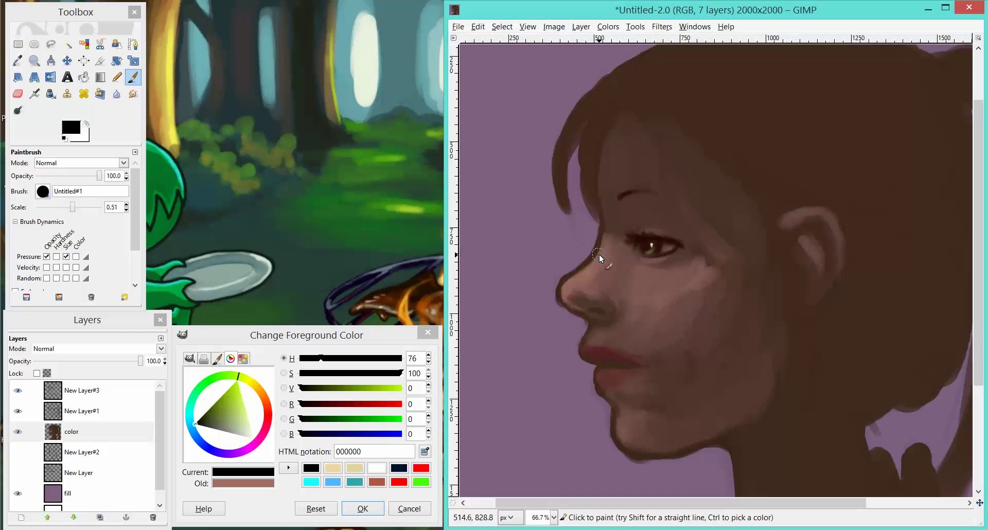
{"action": "key", "text": "space"}
{"action": "left_click_drag", "start_coordinate": [680, 291], "coordinate": [638, 293]}
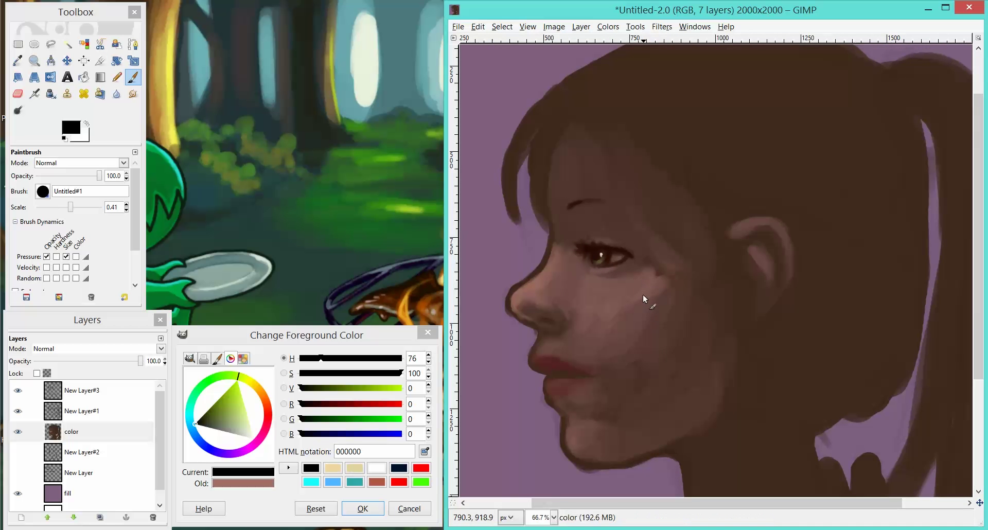
{"action": "key", "text": "bracketright"}
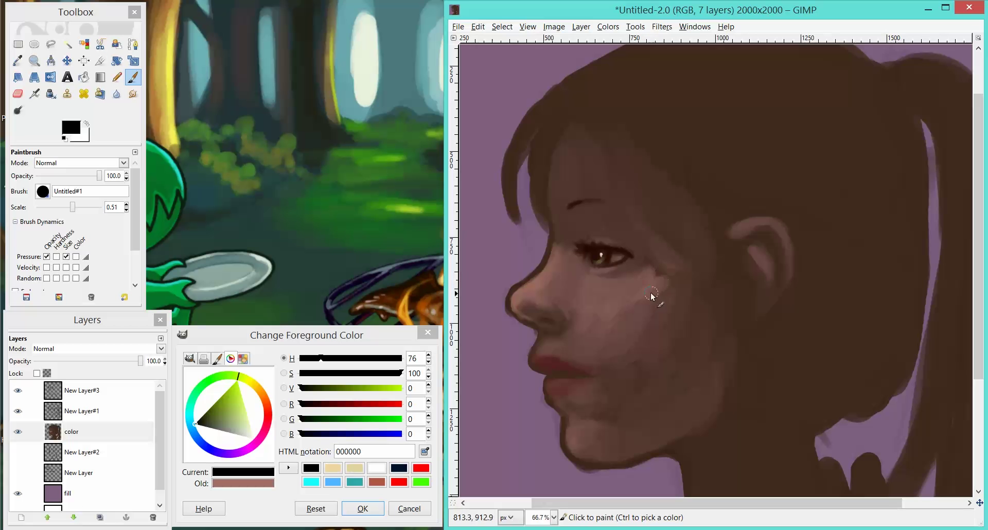
{"action": "key", "text": "space"}
{"action": "mouse_move", "coordinate": [660, 353]}
{"action": "left_mouse_down"}
{"action": "mouse_move", "coordinate": [668, 375]}
{"action": "mouse_move", "coordinate": [651, 286]}
{"action": "left_mouse_up"}
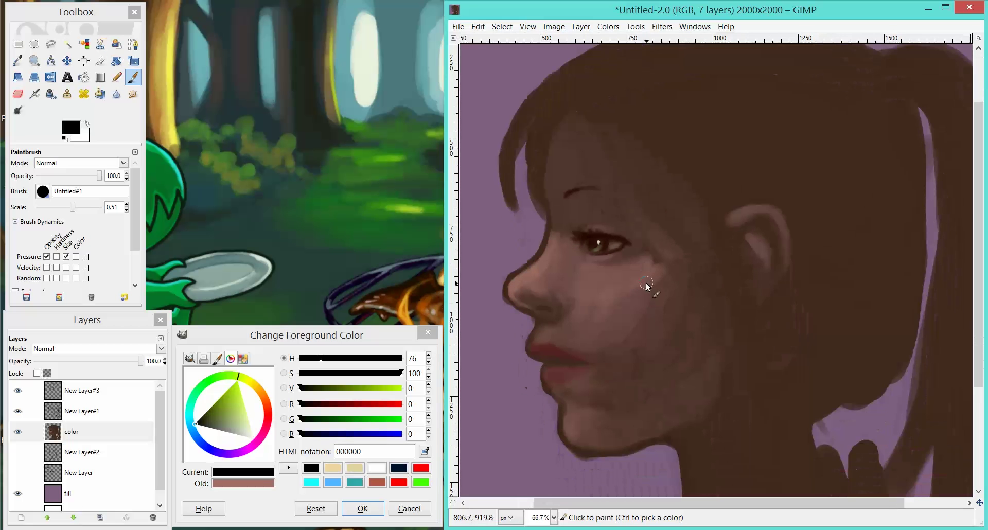
{"action": "left_click", "coordinate": [540, 265], "text": "ctrl"}
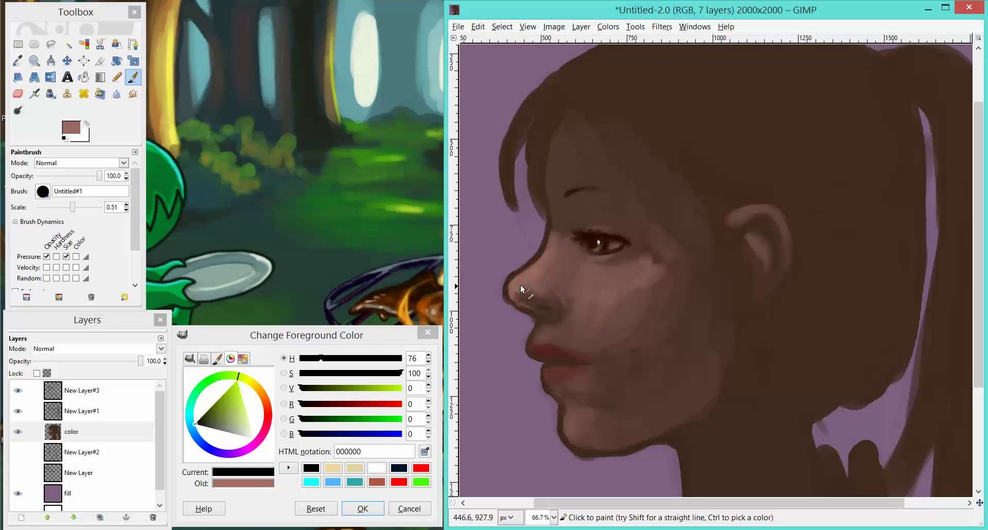
{"action": "mouse_move", "coordinate": [539, 282]}
{"action": "left_mouse_down"}
{"action": "mouse_move", "coordinate": [556, 302]}
{"action": "mouse_move", "coordinate": [512, 285]}
{"action": "mouse_move", "coordinate": [564, 310]}
{"action": "left_mouse_up"}
Step: Paint thin hair strands over the front of the forehead with dark brown sampled from the hair
{"action": "left_click", "coordinate": [595, 103], "text": "ctrl"}
{"action": "scroll", "coordinate": [607, 174], "scroll_direction": "up", "scroll_amount": 3}
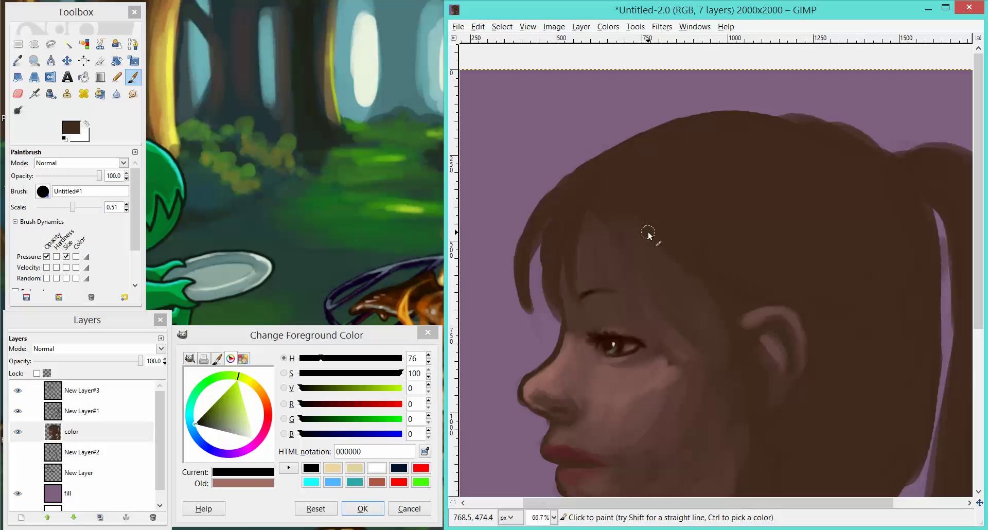
{"action": "scroll", "coordinate": [664, 288], "scroll_direction": "down", "scroll_amount": 5}
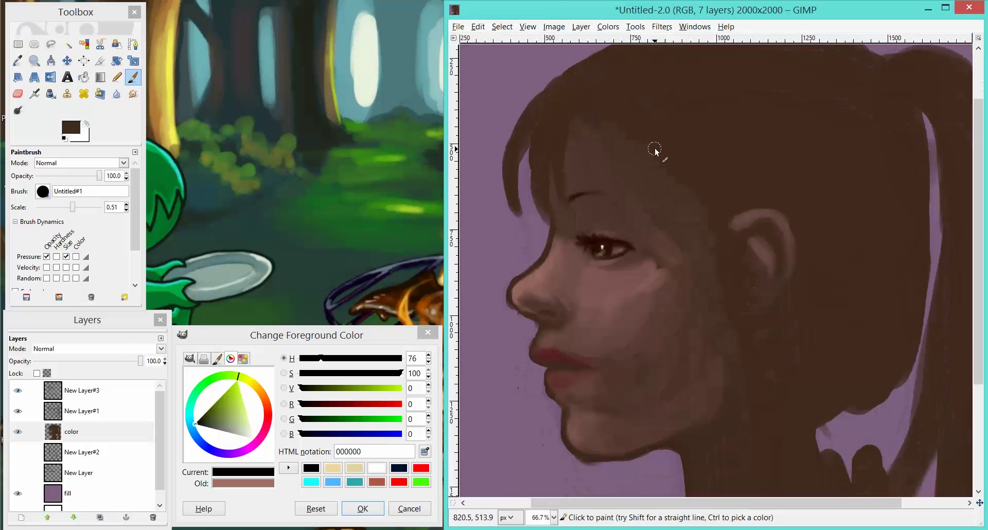
Step: Blend the nose, nose bridge and cheek below the eye with reddish skin tones sampled from the surrounding skin
{"action": "left_click", "coordinate": [539, 281], "text": "ctrl"}
{"action": "left_click", "coordinate": [591, 277], "text": "ctrl"}
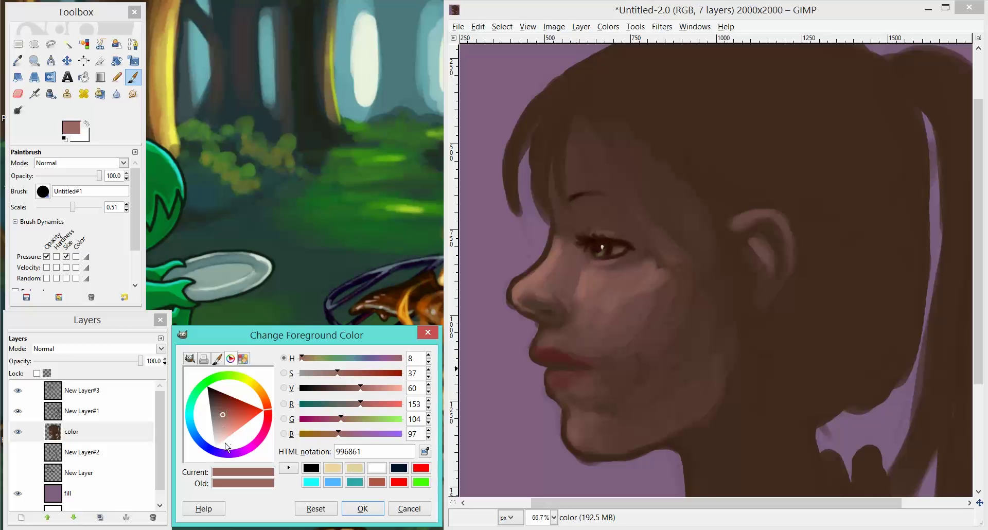
{"action": "left_click", "coordinate": [637, 143]}
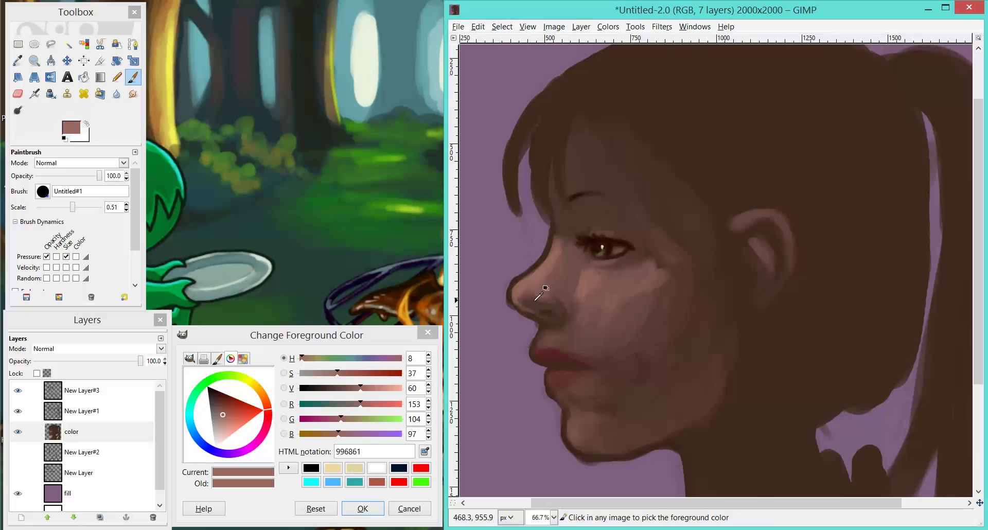
{"action": "left_click", "coordinate": [545, 286], "text": "ctrl"}
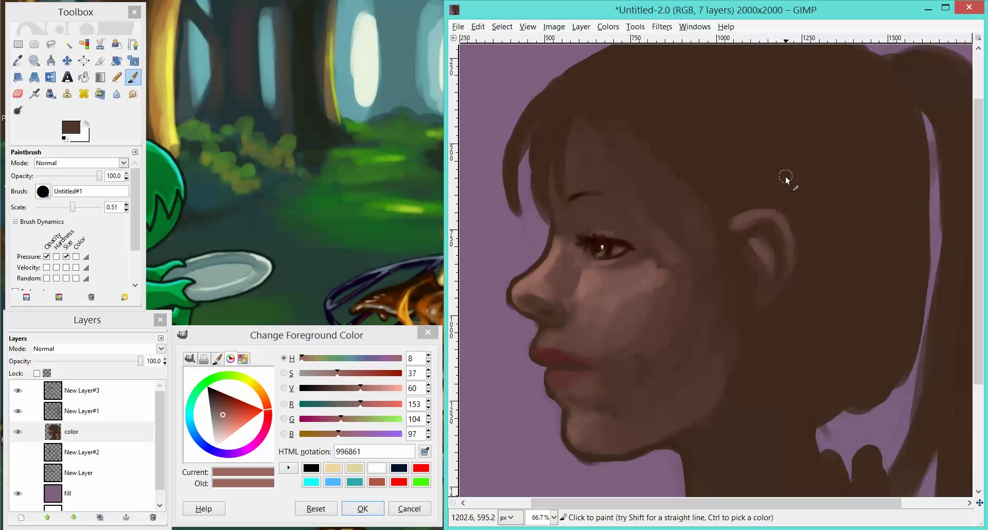
{"action": "left_click", "coordinate": [543, 278], "text": "ctrl"}
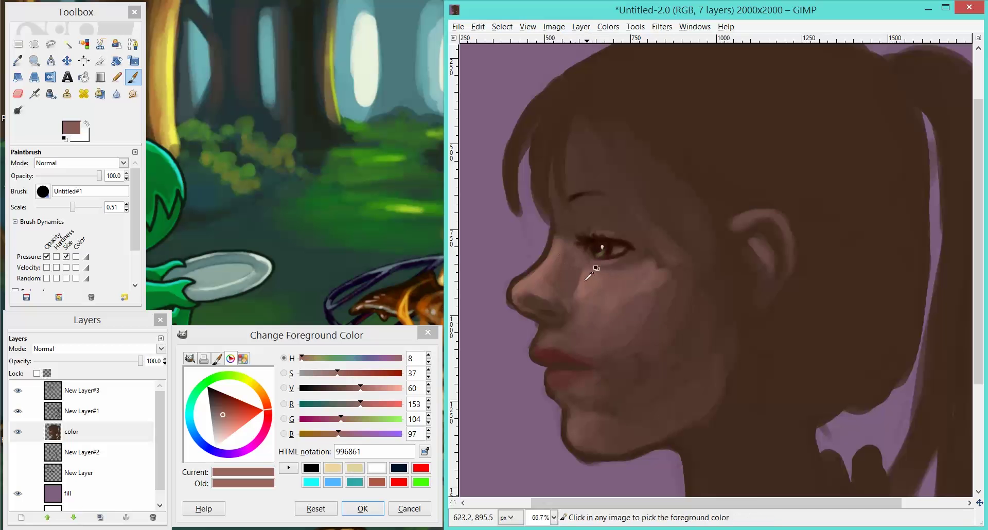
{"action": "left_click", "coordinate": [568, 265], "text": "ctrl"}
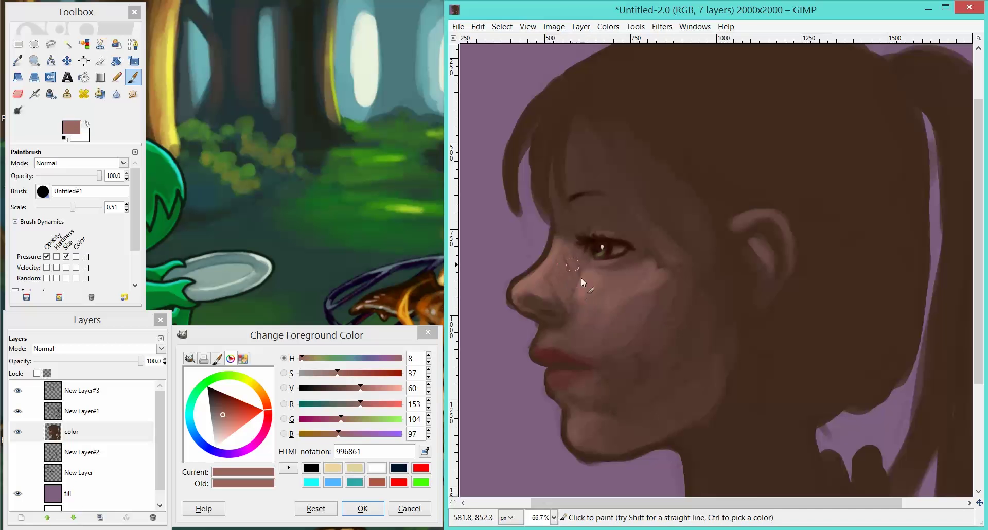
{"action": "left_click", "coordinate": [558, 263], "text": "ctrl"}
{"action": "left_click", "coordinate": [537, 280], "text": "ctrl"}
{"action": "left_click", "coordinate": [589, 283], "text": "ctrl"}
Step: Erase excess paint along the underside of the chin and jaw with the Eraser at scale 0.80
{"action": "scroll", "coordinate": [776, 371], "scroll_direction": "down", "scroll_amount": 2}
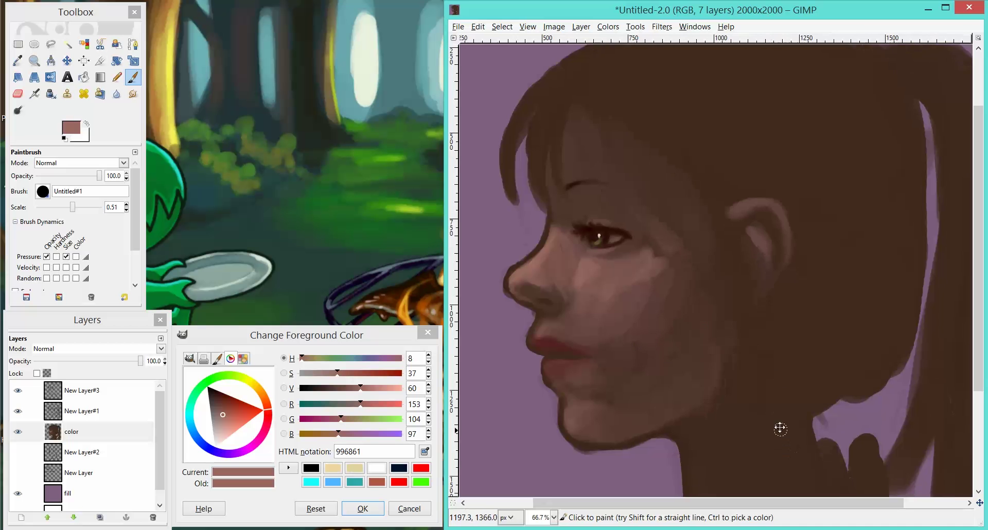
{"action": "key", "text": "shift+e"}
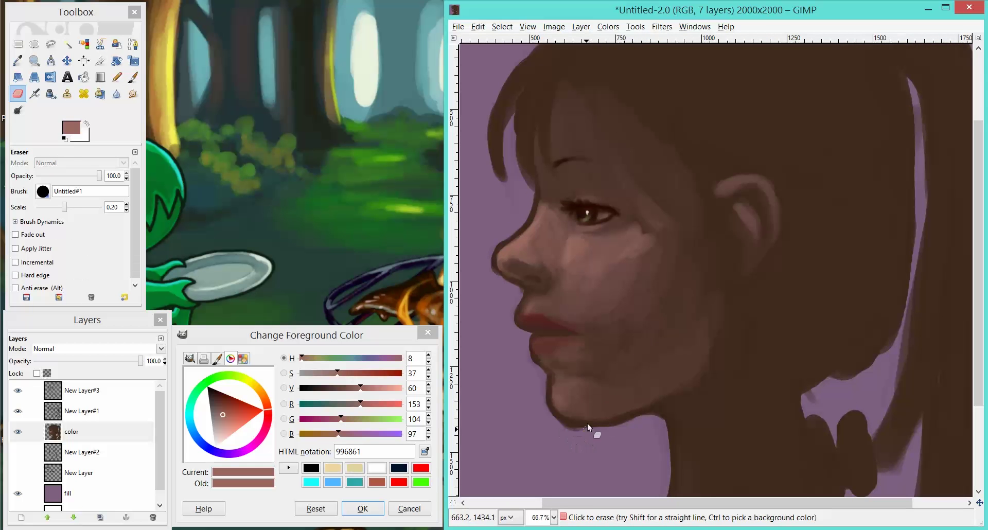
{"action": "key", "text": "bracketright"}
{"action": "key", "text": "bracketright"}
{"action": "key", "text": "bracketright"}
{"action": "key", "text": "bracketleft"}
{"action": "key", "text": "bracketleft"}
{"action": "key", "text": "bracketleft"}
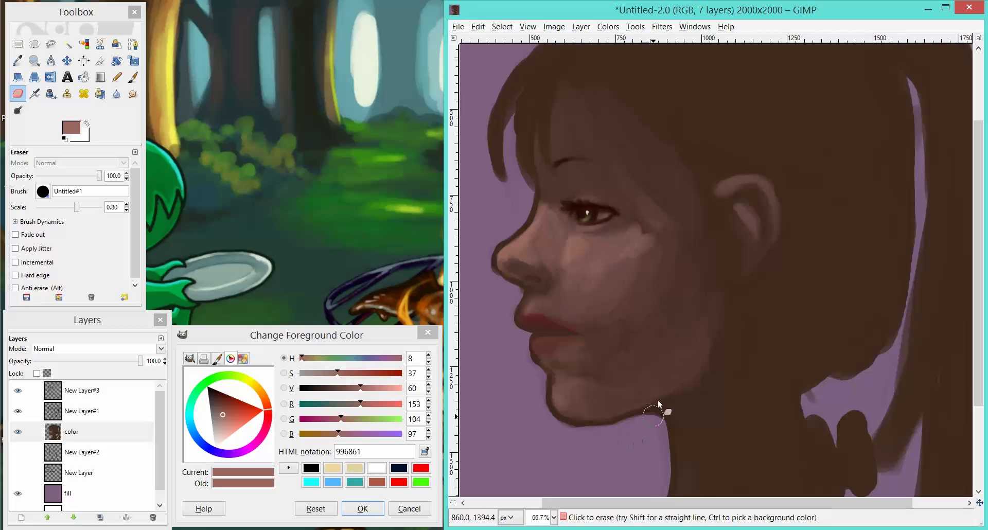
Step: Thicken the front of the eyebrow using the Paintbrush at scale 0.31 with very dark brown sampled from the eye
{"action": "key", "text": "p"}
{"action": "key", "text": "minus"}
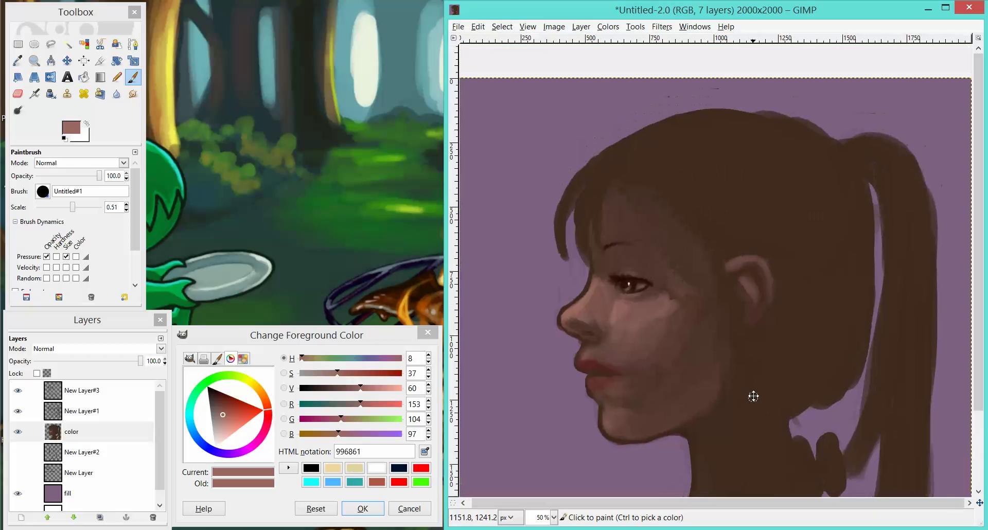
{"action": "key", "text": "plus"}
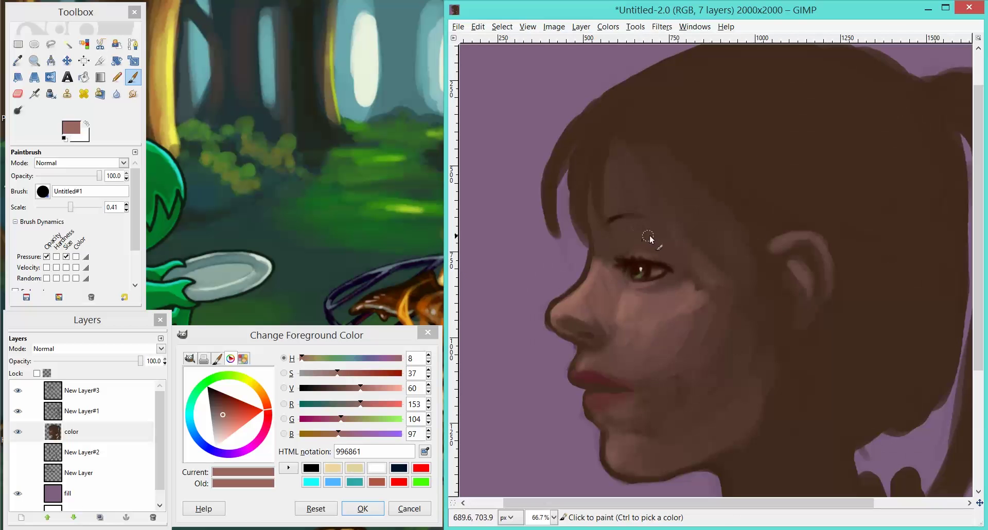
{"action": "key", "text": "bracketleft"}
{"action": "key", "text": "bracketleft"}
{"action": "left_click", "coordinate": [640, 268], "text": "ctrl"}
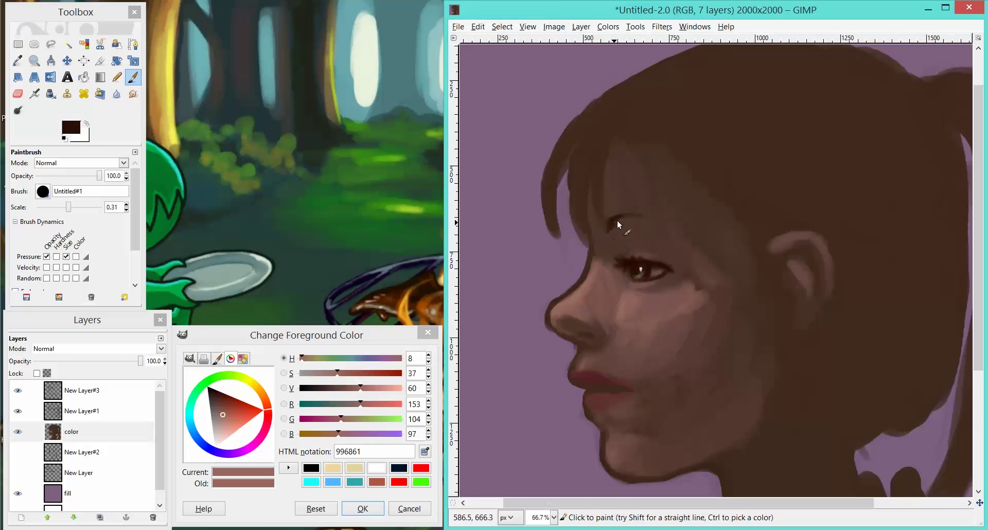
{"action": "left_click_drag", "start_coordinate": [617, 225], "coordinate": [621, 219]}
Step: Shade the skin between eyebrow and eye with sampled tones, and blend the lower cheek with the brush at scale 0.51
{"action": "left_click", "coordinate": [626, 235], "text": "ctrl"}
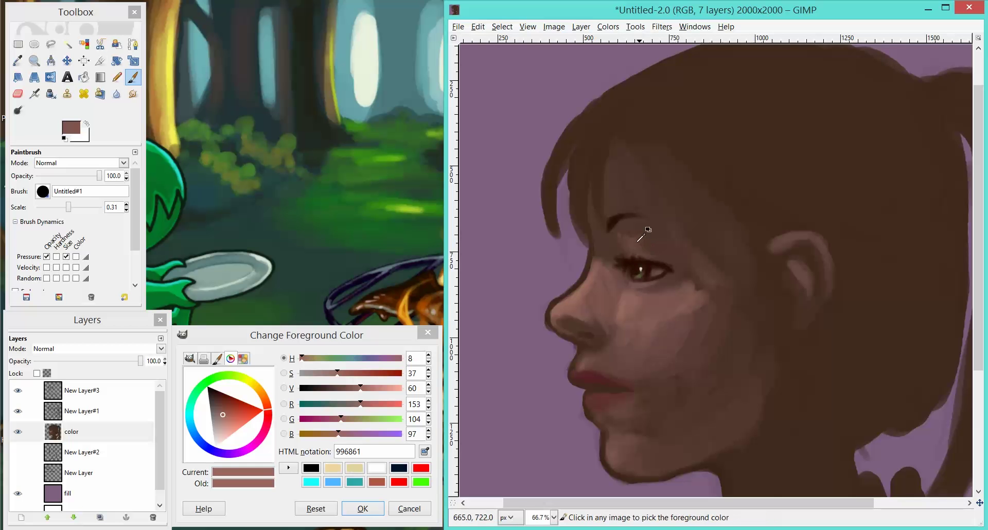
{"action": "left_click", "coordinate": [644, 229], "text": "ctrl"}
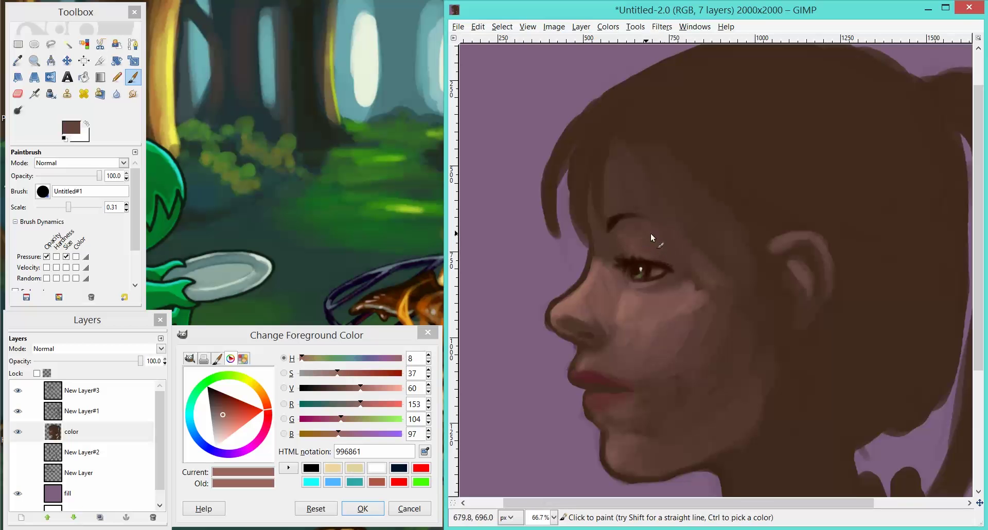
{"action": "key", "text": "bracketright"}
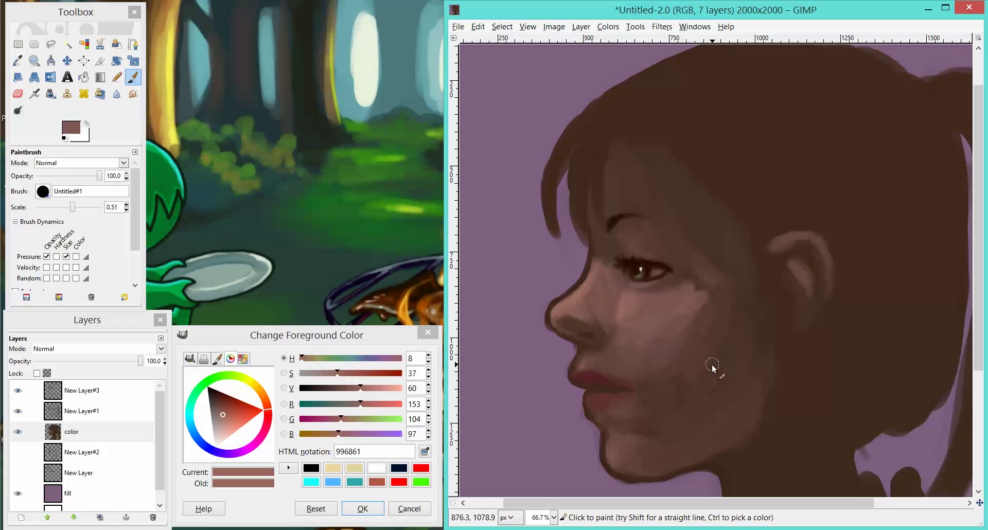
{"action": "mouse_move", "coordinate": [717, 413]}
{"action": "left_mouse_down"}
{"action": "mouse_move", "coordinate": [649, 326]}
{"action": "mouse_move", "coordinate": [685, 426]}
{"action": "mouse_move", "coordinate": [659, 395]}
{"action": "left_mouse_up"}
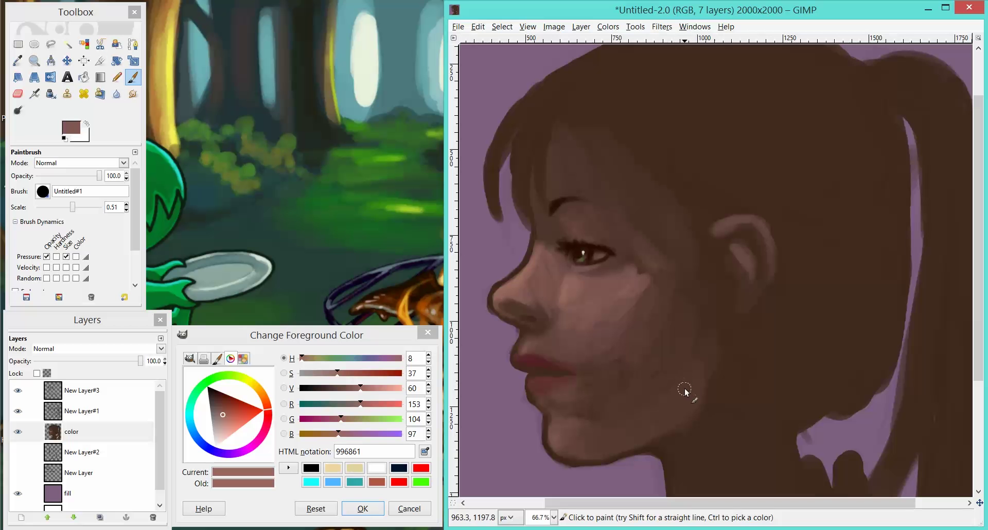
Step: Touch up the hair above the forehead and behind the ear with dark brown sampled from the hair
{"action": "scroll", "coordinate": [635, 309], "scroll_direction": "up", "scroll_amount": 5}
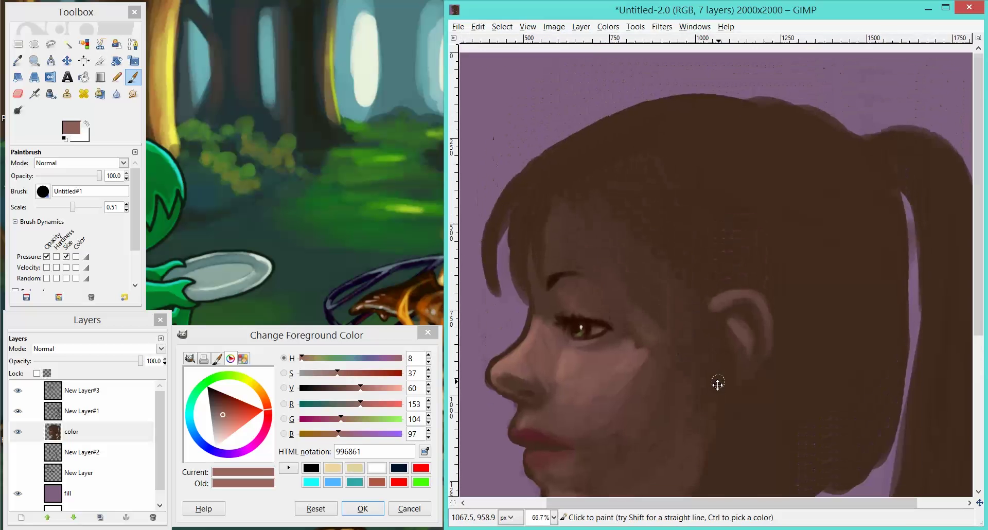
{"action": "left_click", "coordinate": [598, 162], "text": "ctrl"}
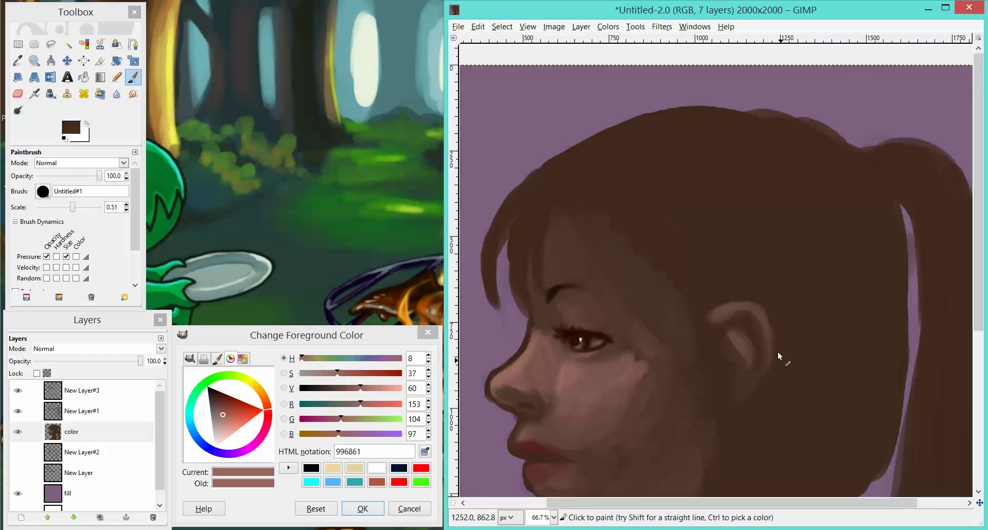
{"action": "scroll", "coordinate": [809, 280], "scroll_direction": "down", "scroll_amount": 1}
{"action": "mouse_move", "coordinate": [786, 331]}
{"action": "left_mouse_down"}
{"action": "mouse_move", "coordinate": [733, 275]}
{"action": "mouse_move", "coordinate": [798, 336]}
{"action": "left_mouse_up"}
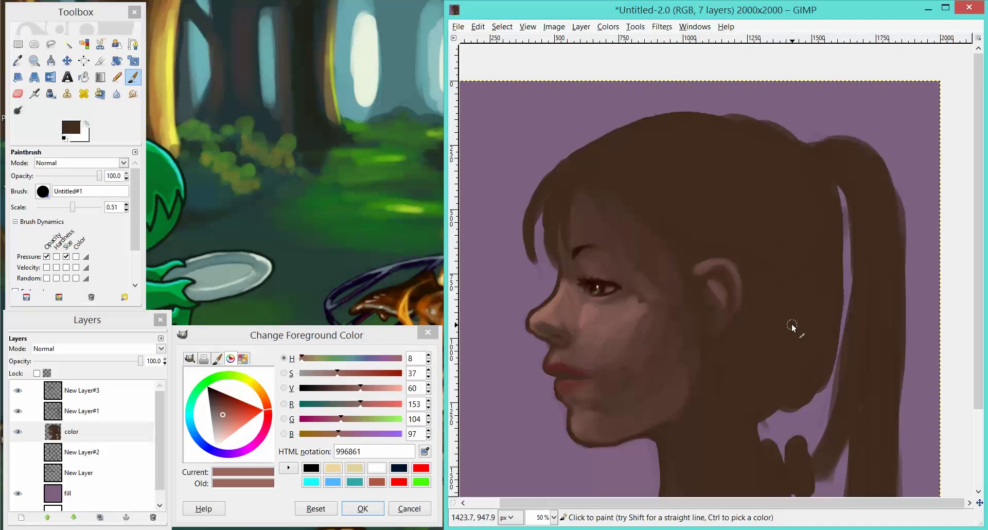
Step: Enlarge the brush to scale 0.61 and try the hair browns 483529 and 6c3f21 as foreground colour
{"action": "key", "text": "]"}
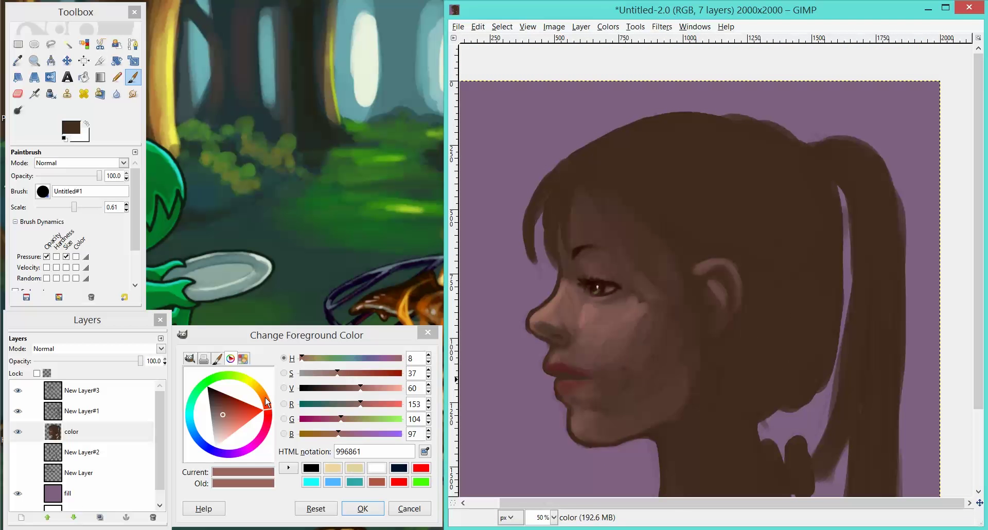
{"action": "left_click_drag", "start_coordinate": [267, 402], "coordinate": [211, 403]}
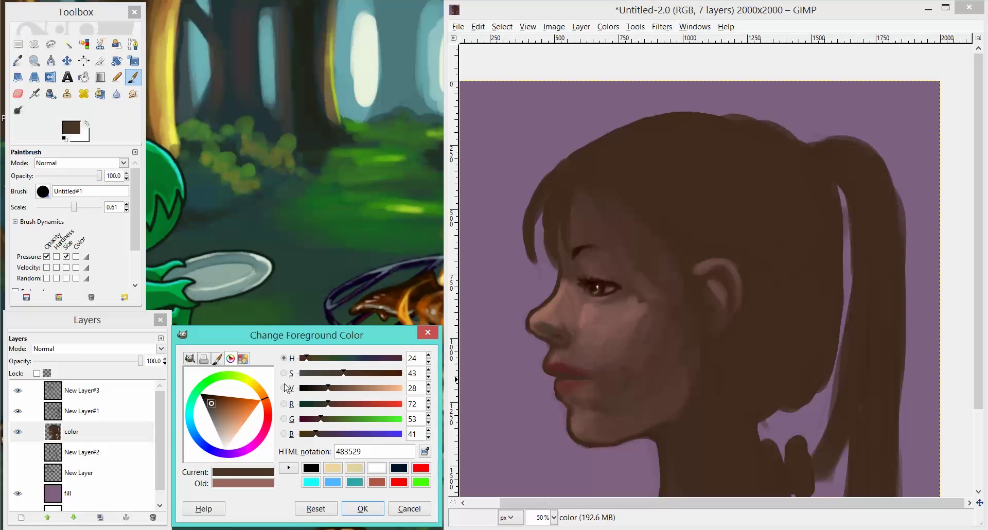
{"action": "left_click", "coordinate": [570, 211]}
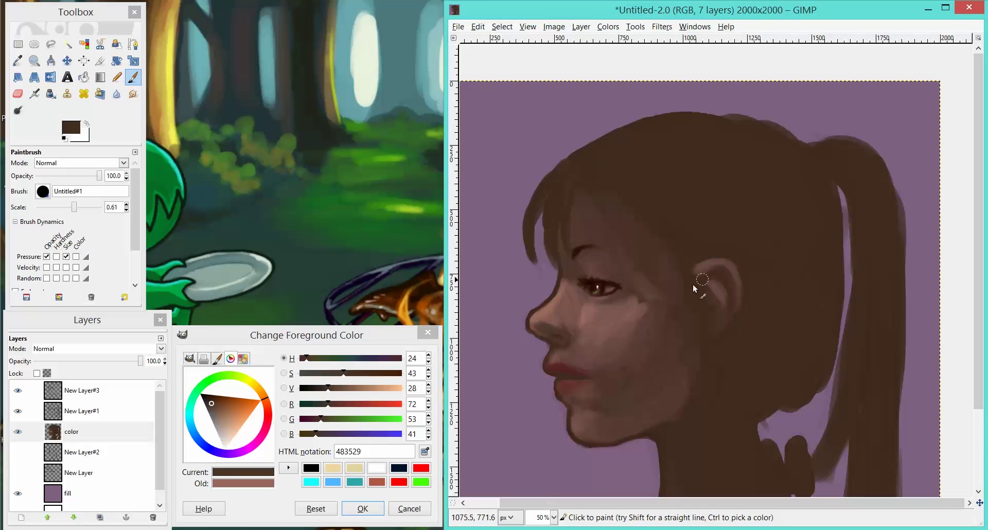
{"action": "scroll", "coordinate": [704, 314], "scroll_direction": "down", "scroll_amount": 2}
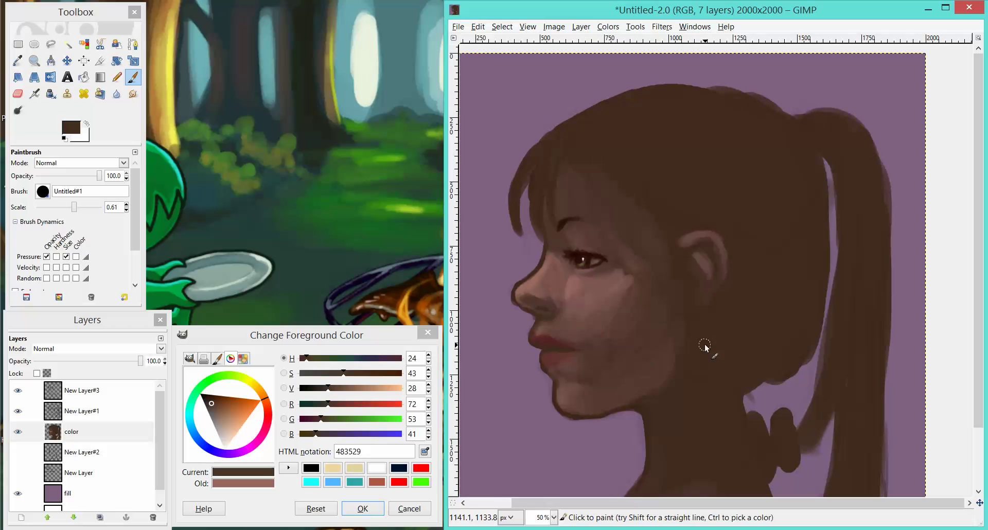
{"action": "left_click_drag", "start_coordinate": [212, 401], "coordinate": [221, 403]}
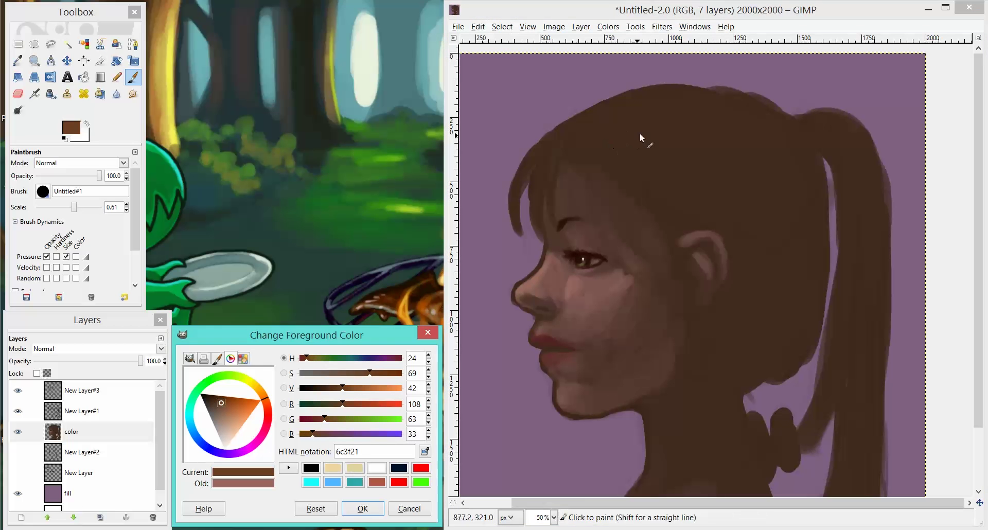
{"action": "left_click", "coordinate": [669, 136], "text": "ctrl"}
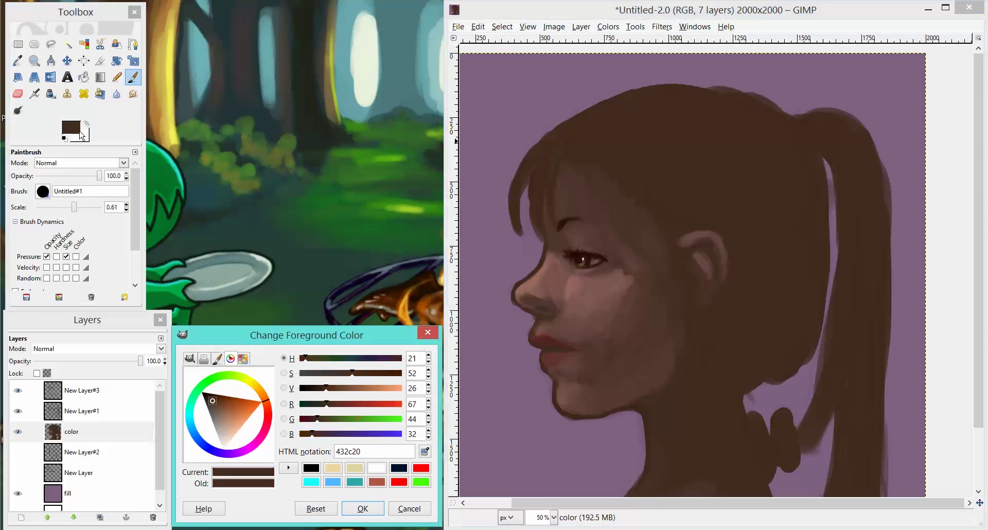
Step: Set the foreground colour to 5b3b2a and paint lighter strands over the fringe, side and crown, enlarging the brush to scale 1.21
{"action": "left_click_drag", "start_coordinate": [214, 400], "coordinate": [216, 403]}
{"action": "left_click", "coordinate": [572, 138]}
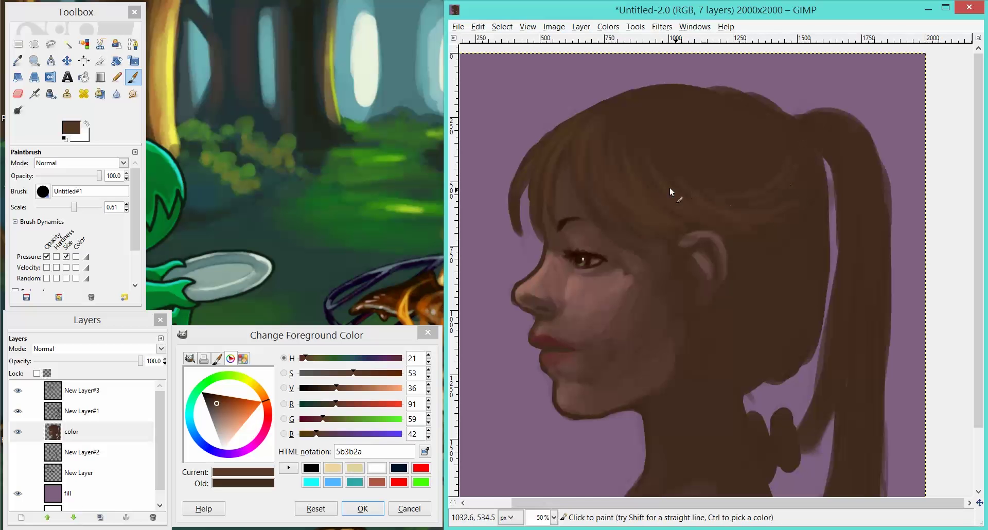
{"action": "mouse_move", "coordinate": [670, 192]}
{"action": "left_mouse_down"}
{"action": "mouse_move", "coordinate": [779, 152]}
{"action": "mouse_move", "coordinate": [696, 156]}
{"action": "mouse_move", "coordinate": [635, 145]}
{"action": "mouse_move", "coordinate": [706, 163]}
{"action": "left_mouse_up"}
{"action": "key", "text": "bracketright"}
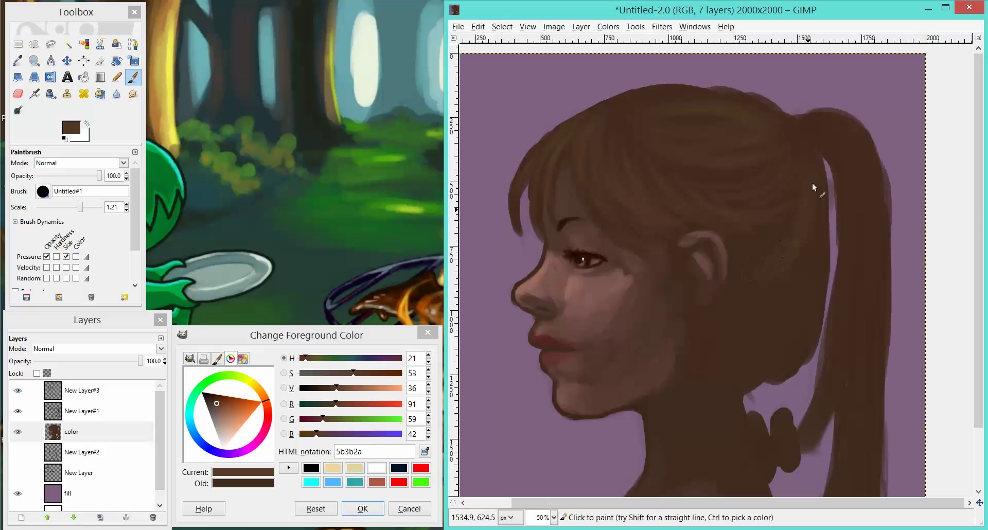
Step: Reduce the brush to scale 0.61 and paint hair strands below the ear and down the neck with sampled browns
{"action": "key", "text": "bracketleft"}
{"action": "key", "text": "bracketleft"}
{"action": "key", "text": "bracketleft"}
{"action": "key", "text": "bracketleft"}
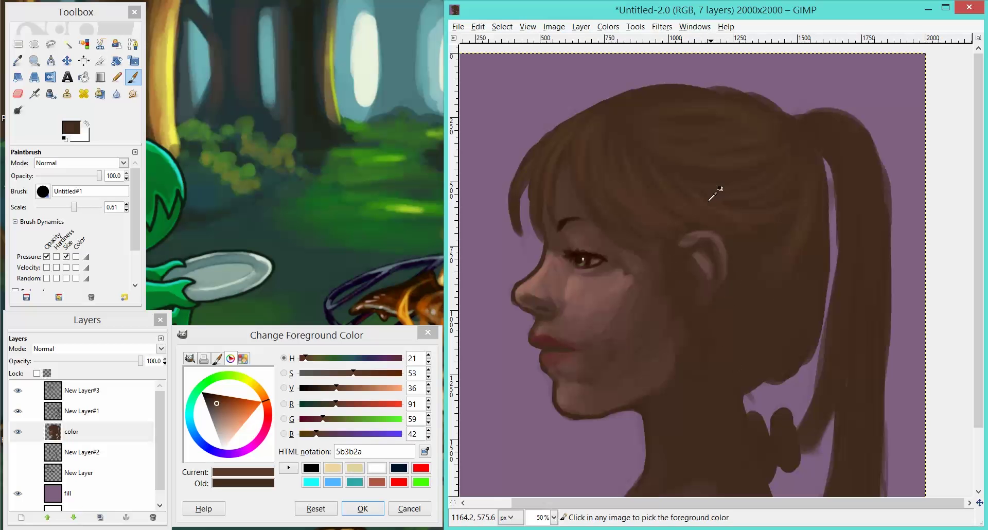
{"action": "key", "text": "ctrl"}
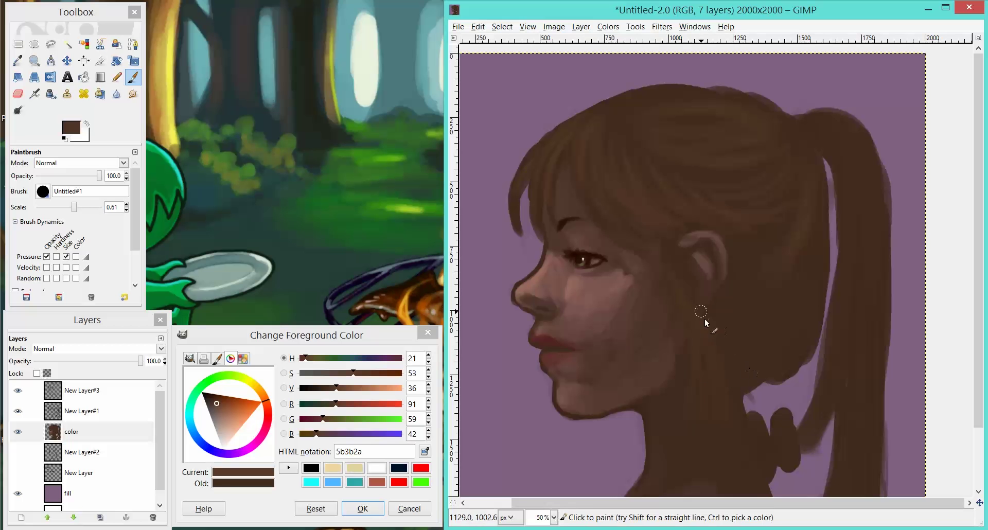
{"action": "left_click", "coordinate": [697, 367], "text": "ctrl"}
{"action": "mouse_move", "coordinate": [698, 364]}
{"action": "left_mouse_down"}
{"action": "mouse_move", "coordinate": [701, 395]}
{"action": "mouse_move", "coordinate": [694, 369]}
{"action": "mouse_move", "coordinate": [687, 424]}
{"action": "left_mouse_up"}
{"action": "left_click_drag", "start_coordinate": [699, 353], "coordinate": [707, 388]}
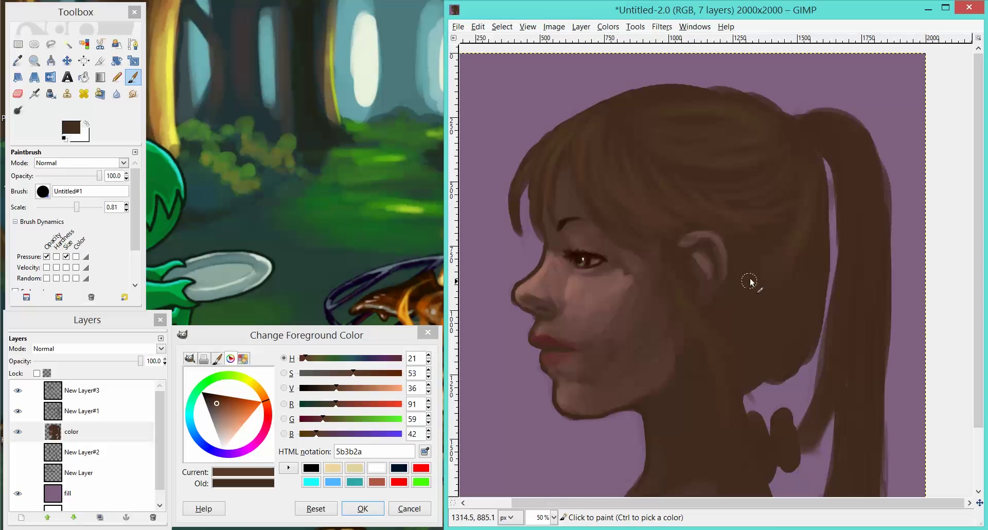
Step: Enlarge the brush to scale 1.01 and paint soft brown strands over the crown and ponytail
{"action": "key", "text": "bracketright"}
{"action": "key", "text": "bracketright"}
{"action": "key", "text": "bracketright"}
{"action": "key", "text": "bracketright"}
{"action": "left_click", "coordinate": [708, 113]}
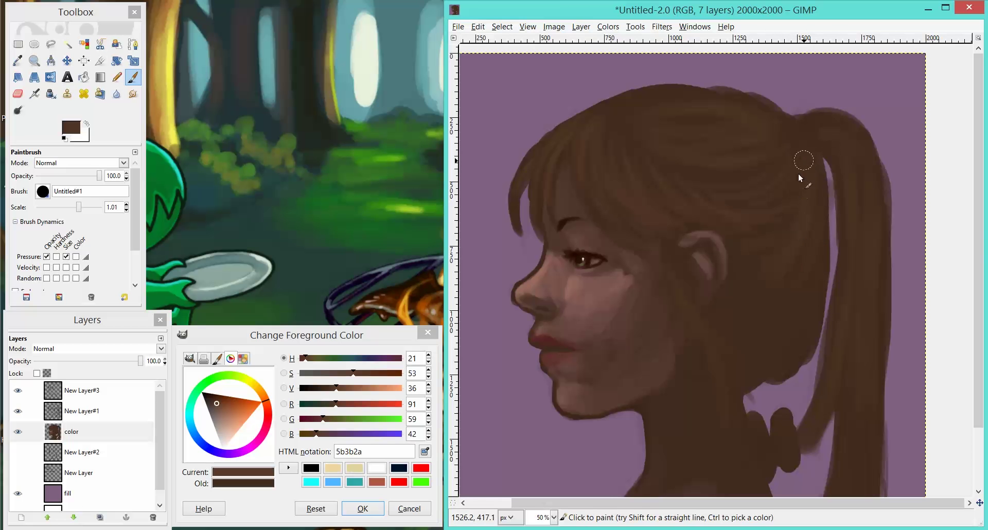
{"action": "key", "text": "ctrl"}
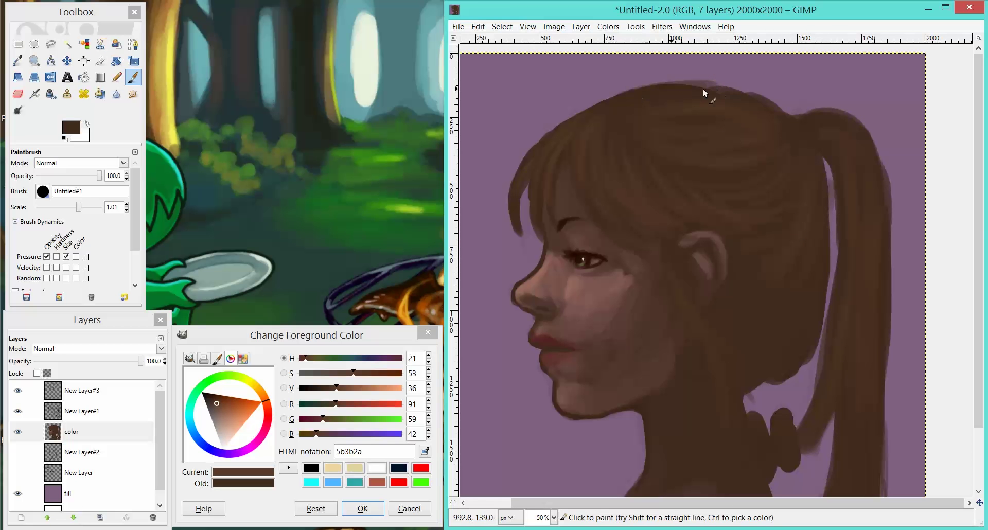
Step: Paint a scalloped hair tie at the ponytail's base with near-black brown sampled from the eye, using the brush at scale 0.51
{"action": "key", "text": "bracketleft"}
{"action": "key", "text": "bracketleft"}
{"action": "key", "text": "bracketleft"}
{"action": "key", "text": "bracketleft"}
{"action": "key", "text": "bracketleft"}
{"action": "left_click", "coordinate": [589, 257], "text": "ctrl"}
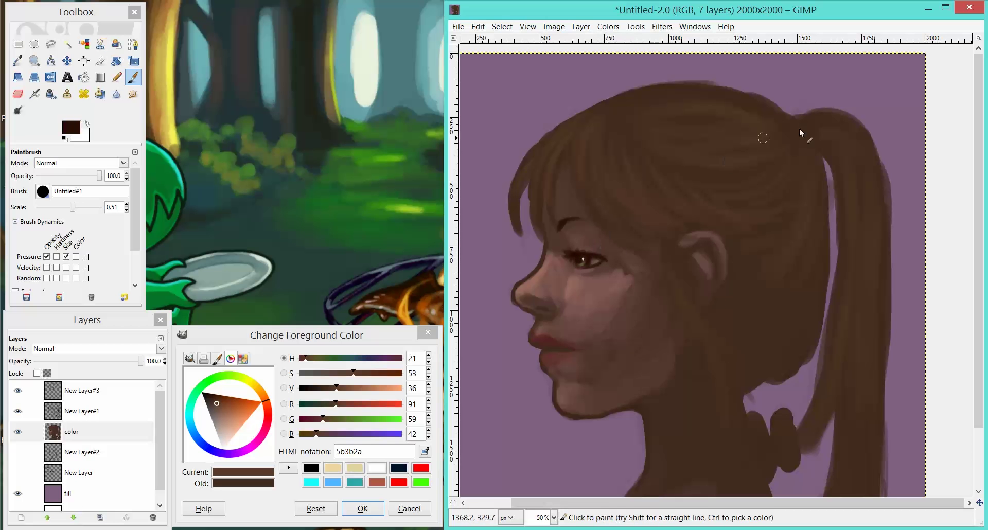
{"action": "mouse_move", "coordinate": [795, 123]}
{"action": "left_mouse_down"}
{"action": "mouse_move", "coordinate": [822, 126]}
{"action": "mouse_move", "coordinate": [810, 134]}
{"action": "mouse_move", "coordinate": [823, 151]}
{"action": "mouse_move", "coordinate": [797, 116]}
{"action": "mouse_move", "coordinate": [821, 127]}
{"action": "mouse_move", "coordinate": [795, 115]}
{"action": "mouse_move", "coordinate": [820, 129]}
{"action": "mouse_move", "coordinate": [806, 124]}
{"action": "mouse_move", "coordinate": [812, 114]}
{"action": "mouse_move", "coordinate": [815, 126]}
{"action": "mouse_move", "coordinate": [827, 121]}
{"action": "mouse_move", "coordinate": [823, 161]}
{"action": "left_mouse_up"}
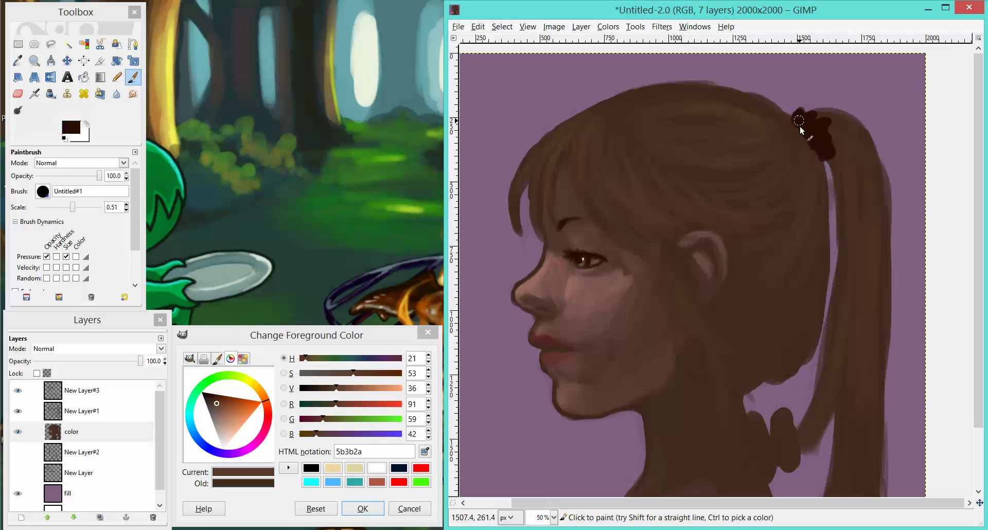
{"action": "left_click_drag", "start_coordinate": [800, 127], "coordinate": [807, 150]}
{"action": "scroll", "coordinate": [813, 241], "scroll_direction": "up", "scroll_amount": 3}
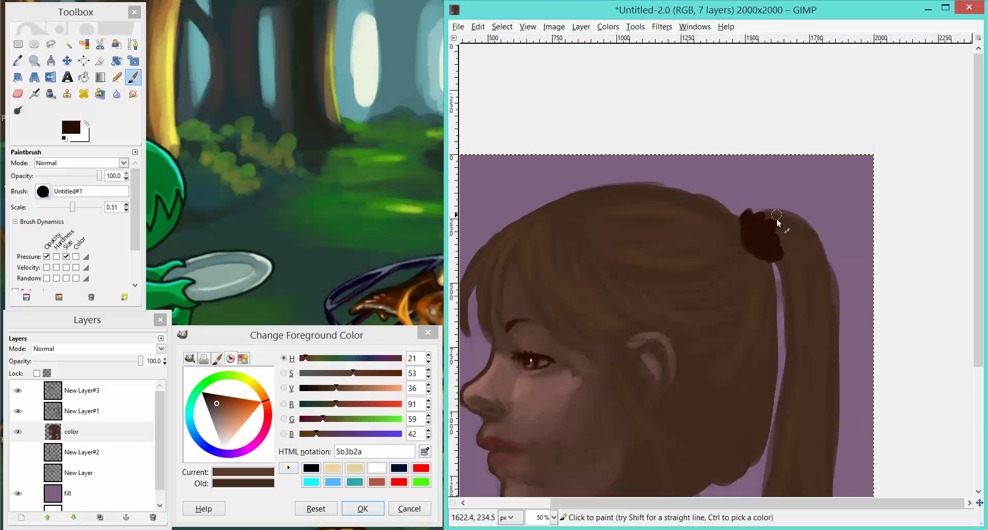
{"action": "scroll", "coordinate": [740, 216], "scroll_direction": "up", "scroll_amount": 1}
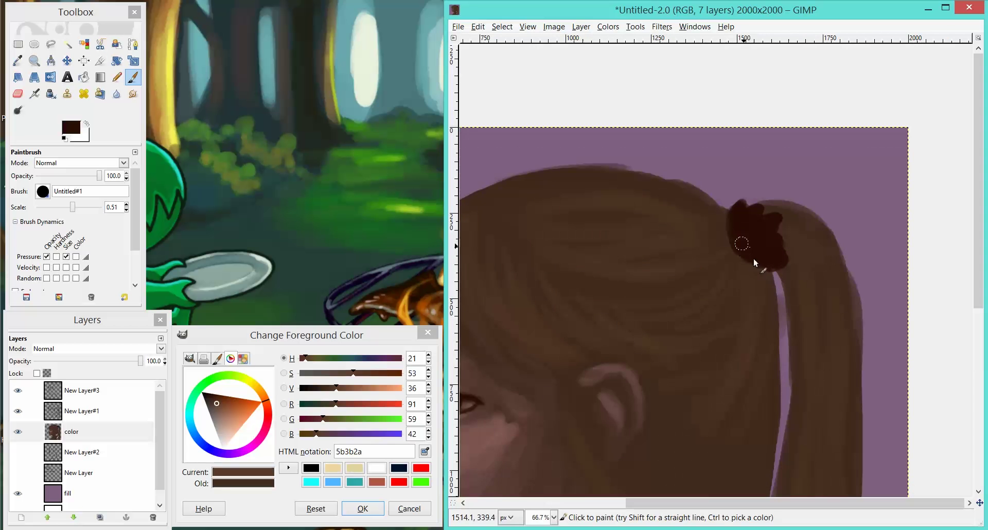
Step: Set the foreground colour to a89489 and paint a lighter rim and petal outlines on the dark hair tie with the brush at scale 0.31
{"action": "left_click", "coordinate": [221, 424]}
{"action": "left_click", "coordinate": [823, 26]}
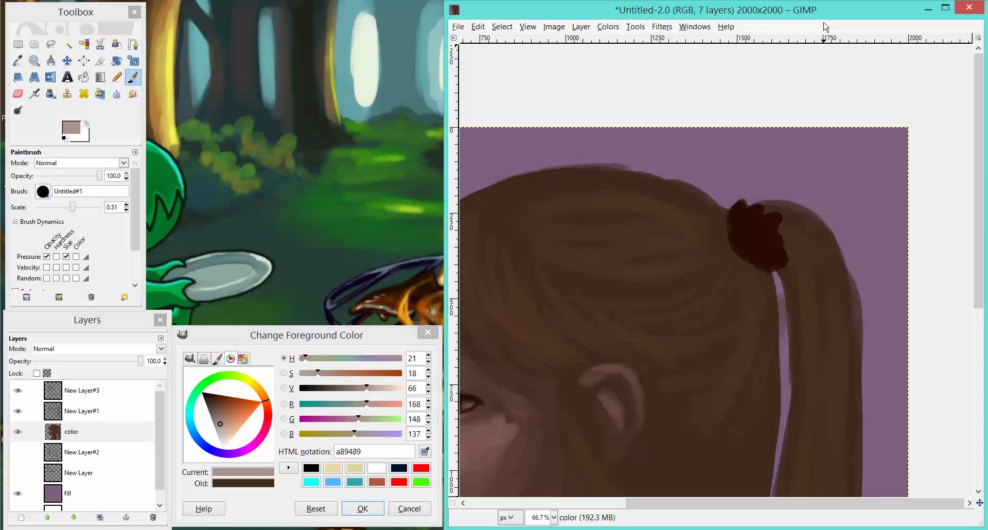
{"action": "key", "text": "bracketleft"}
{"action": "key", "text": "bracketleft"}
{"action": "key", "text": "bracketleft"}
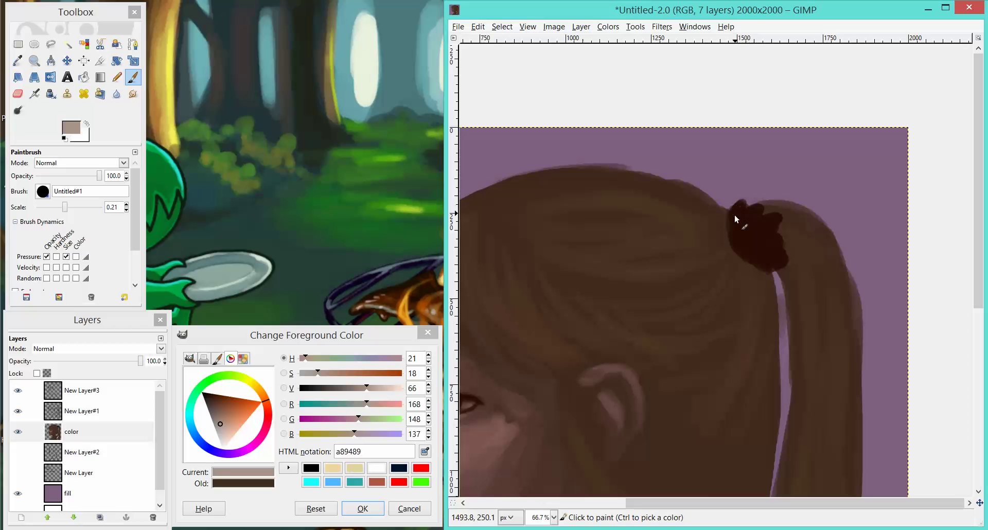
{"action": "left_click", "coordinate": [734, 224]}
{"action": "key", "text": "bracketright"}
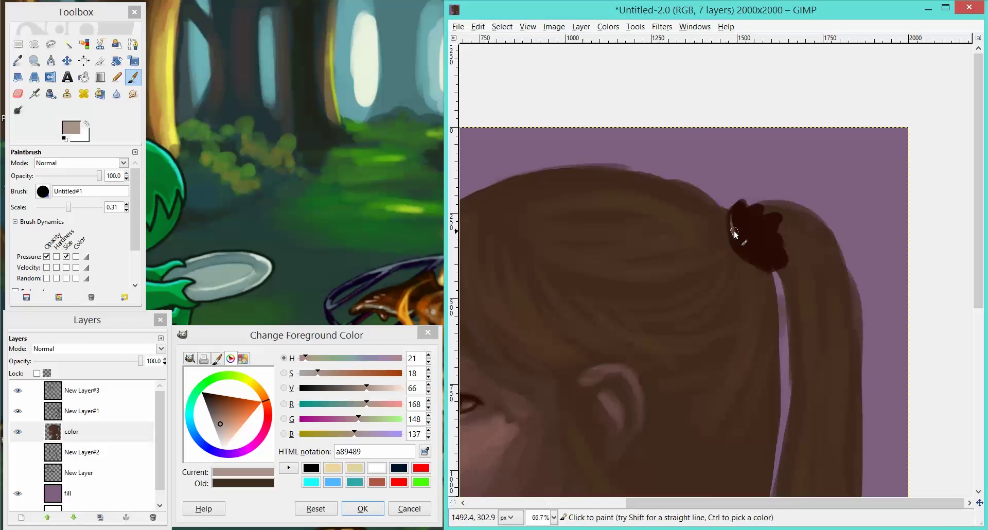
{"action": "left_click", "coordinate": [733, 225], "text": "ctrl"}
{"action": "mouse_move", "coordinate": [733, 225]}
{"action": "left_mouse_down"}
{"action": "mouse_move", "coordinate": [746, 248]}
{"action": "mouse_move", "coordinate": [749, 215]}
{"action": "mouse_move", "coordinate": [737, 218]}
{"action": "mouse_move", "coordinate": [757, 209]}
{"action": "mouse_move", "coordinate": [750, 229]}
{"action": "mouse_move", "coordinate": [774, 224]}
{"action": "mouse_move", "coordinate": [758, 245]}
{"action": "mouse_move", "coordinate": [777, 246]}
{"action": "mouse_move", "coordinate": [759, 254]}
{"action": "mouse_move", "coordinate": [781, 263]}
{"action": "mouse_move", "coordinate": [742, 244]}
{"action": "mouse_move", "coordinate": [760, 257]}
{"action": "left_mouse_up"}
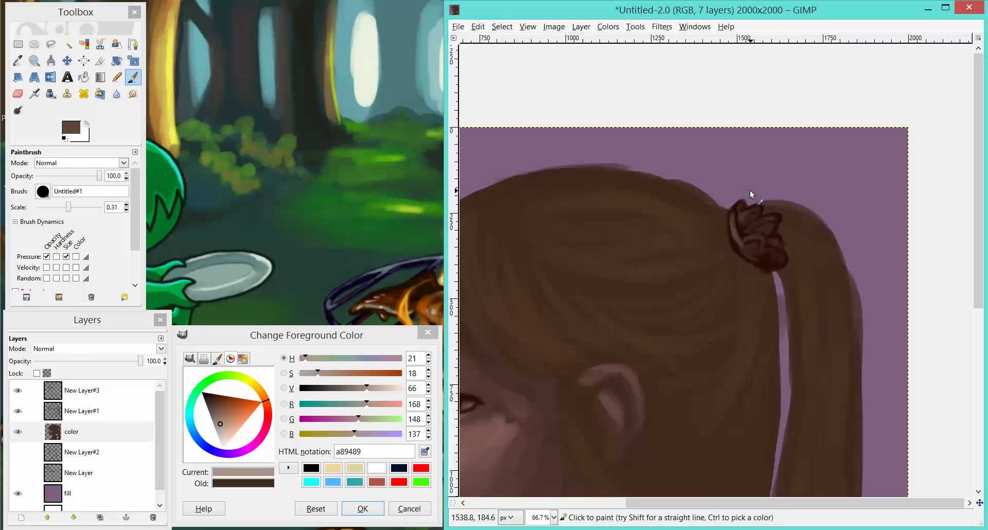
Step: Reduce the brush to scale 0.21 and refine the hair tie's petals with lighter browns sampled from the ornament
{"action": "key", "text": "bracketleft"}
{"action": "key", "text": "plus"}
{"action": "key", "text": "plus"}
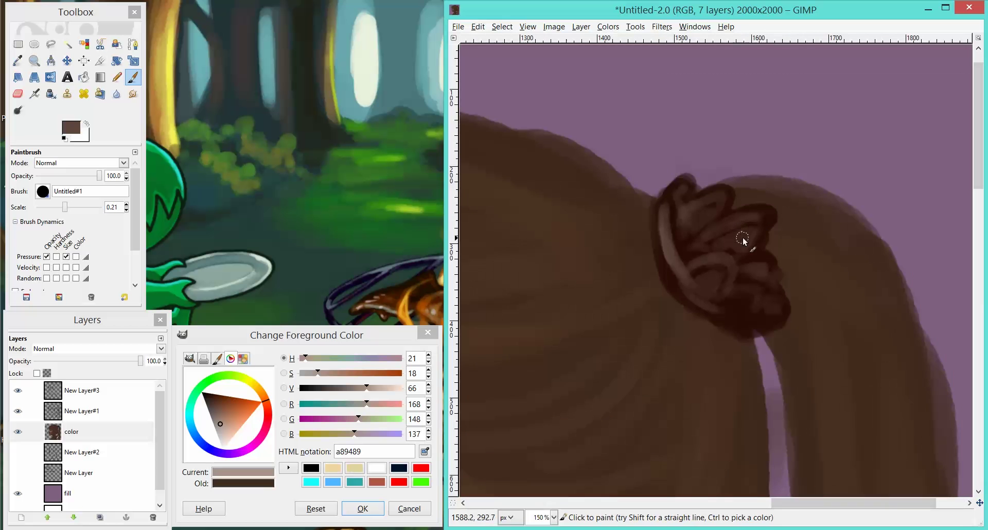
{"action": "left_click", "coordinate": [725, 248], "text": "ctrl"}
{"action": "left_click", "coordinate": [667, 237], "text": "ctrl"}
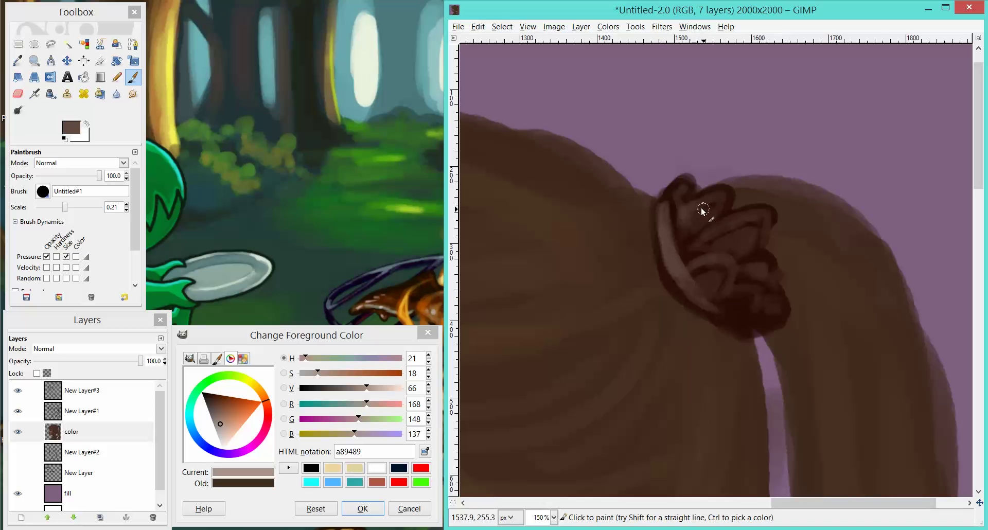
{"action": "mouse_move", "coordinate": [702, 210]}
{"action": "left_mouse_down"}
{"action": "mouse_move", "coordinate": [690, 210]}
{"action": "mouse_move", "coordinate": [710, 203]}
{"action": "left_mouse_up"}
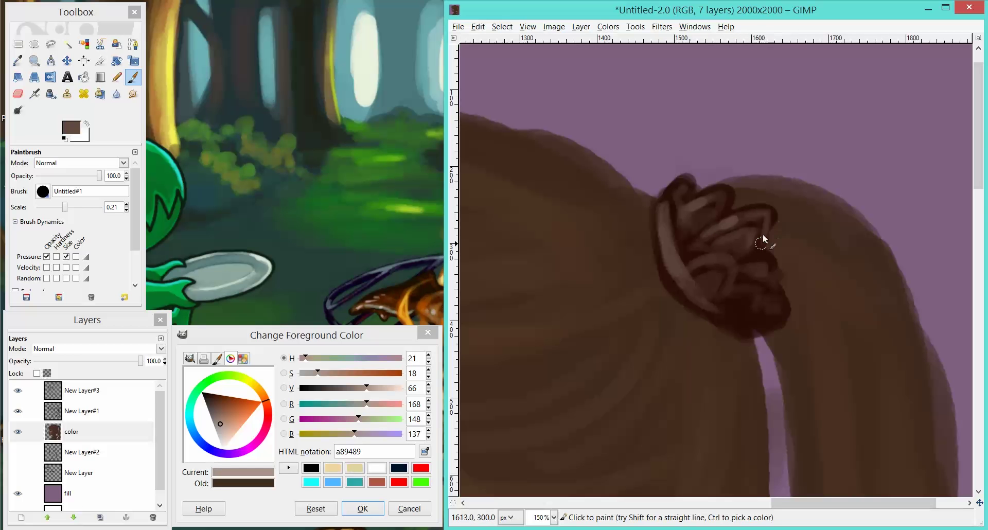
{"action": "left_click_drag", "start_coordinate": [760, 257], "coordinate": [774, 287]}
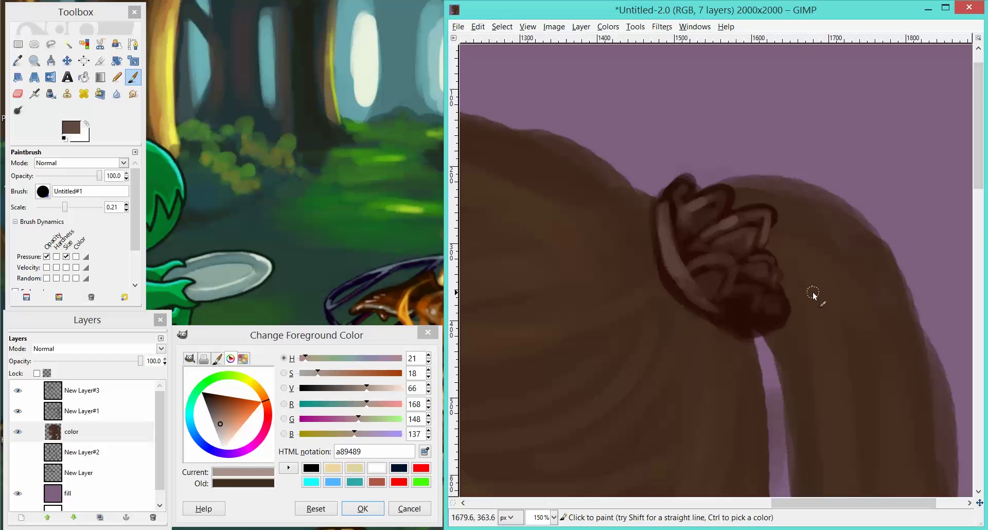
Step: Set the foreground colour to dbcac1 and paint small highlights on the hair tie's upper petal and rim with the brush at scale 0.11
{"action": "key", "text": "minus"}
{"action": "key", "text": "plus"}
{"action": "key", "text": "bracketleft"}
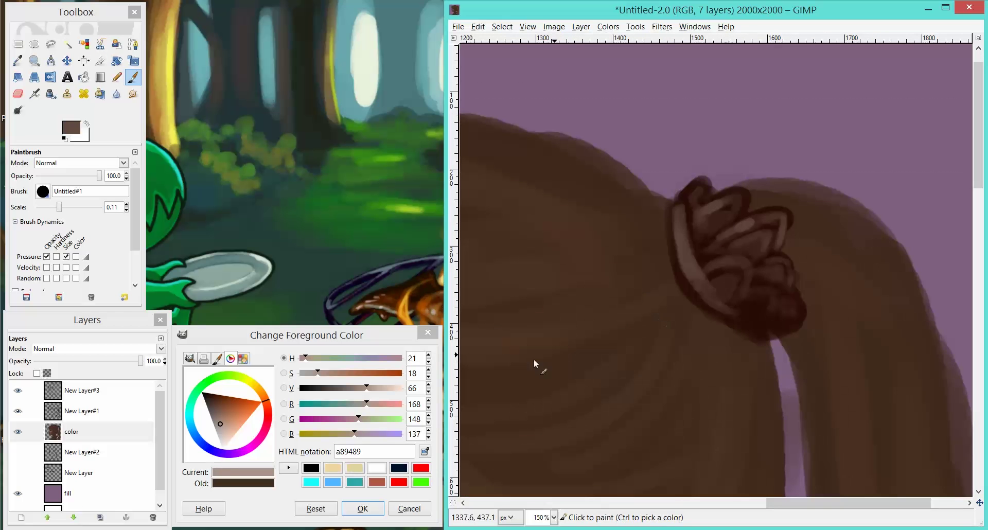
{"action": "left_click", "coordinate": [226, 441]}
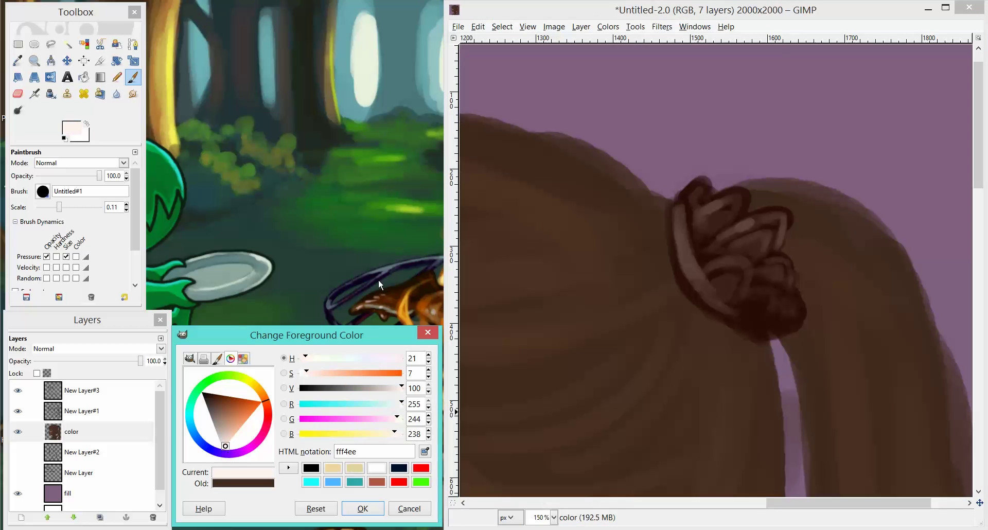
{"action": "left_click_drag", "start_coordinate": [227, 441], "coordinate": [223, 436]}
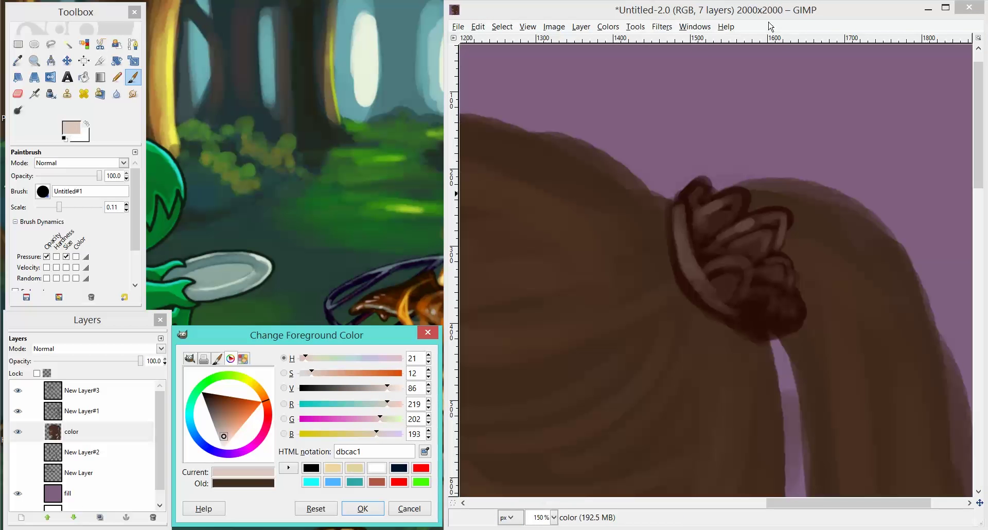
{"action": "left_click", "coordinate": [750, 222]}
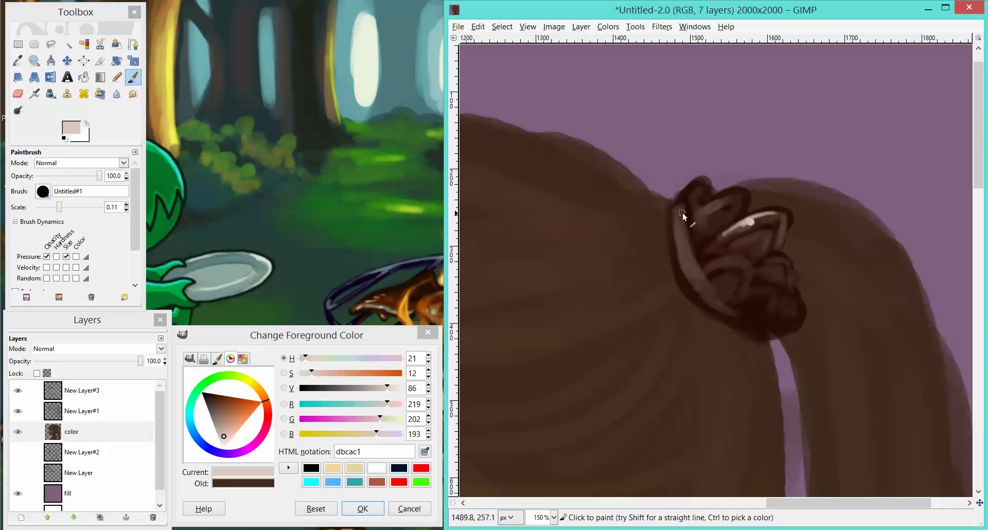
{"action": "left_click_drag", "start_coordinate": [682, 213], "coordinate": [684, 212]}
Step: Sample a grey-brown from the hair tie's rim and extend the light edging along the rim and upper petals
{"action": "key", "text": "minus"}
{"action": "key", "text": "minus"}
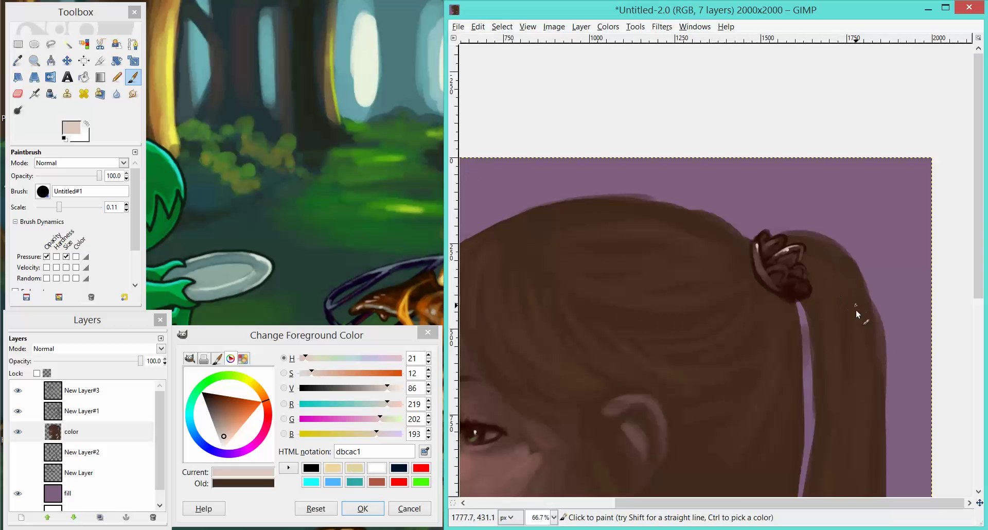
{"action": "key", "text": "plus"}
{"action": "key", "text": "plus"}
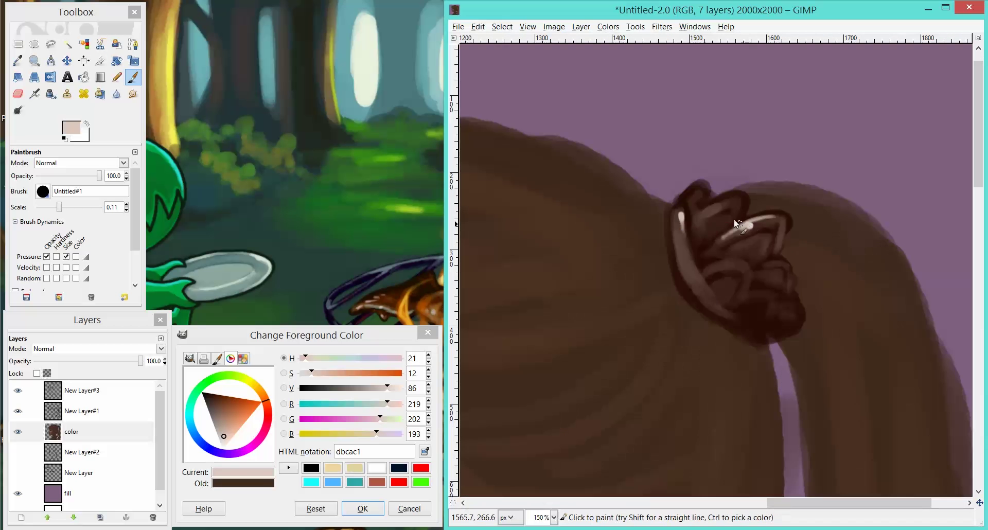
{"action": "left_click", "coordinate": [677, 220], "text": "ctrl"}
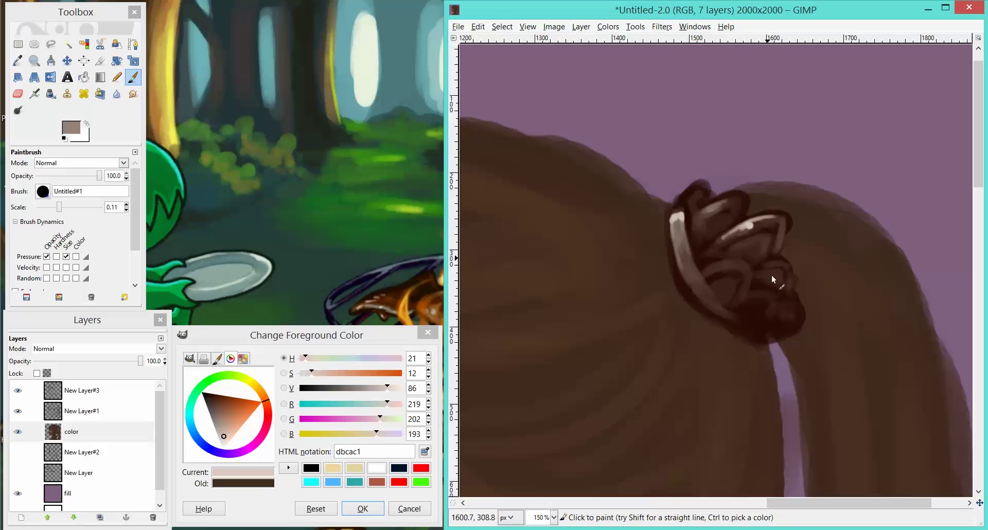
Step: Sample the hair tie's darkest brown and paint a dark hollow between the rim and upper petals, enlarging the brush to scale 0.41
{"action": "left_click", "coordinate": [708, 236], "text": "ctrl"}
{"action": "key", "text": "bracketright"}
{"action": "key", "text": "bracketright"}
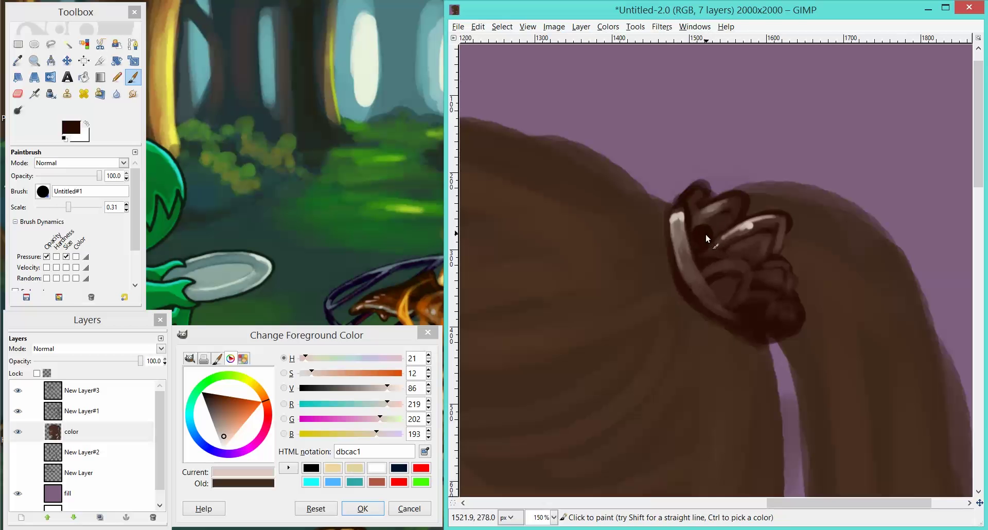
{"action": "key", "text": "minus"}
{"action": "key", "text": "minus"}
{"action": "key", "text": "minus"}
{"action": "key", "text": "minus"}
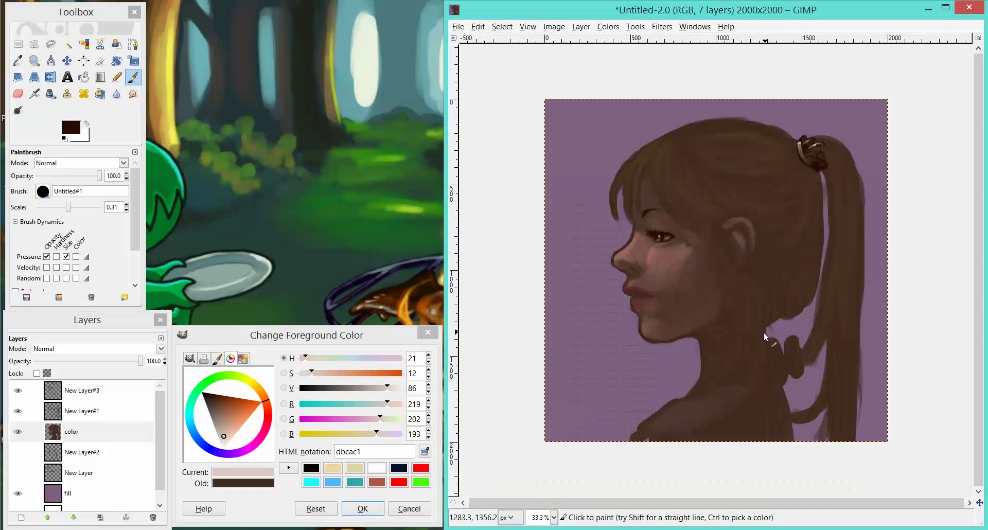
{"action": "key", "text": "plus"}
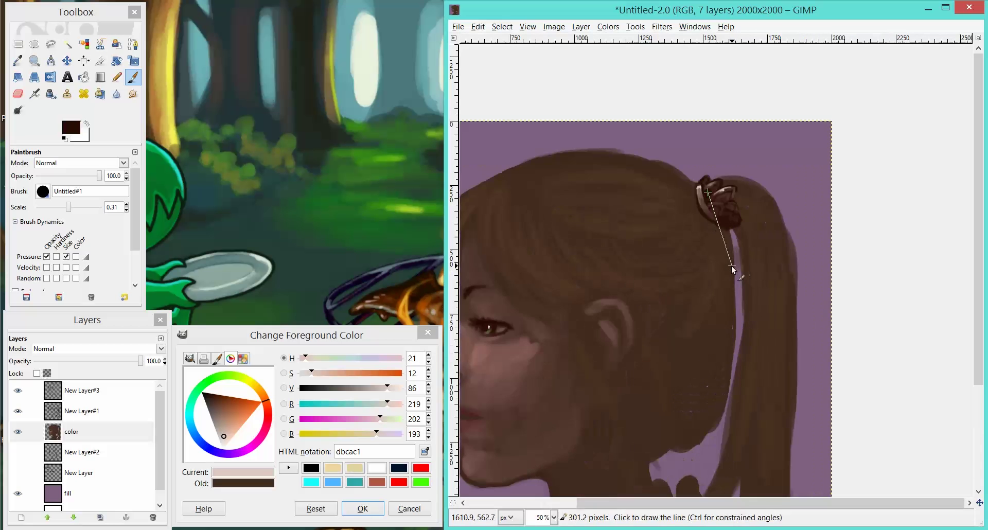
{"action": "key", "text": "space"}
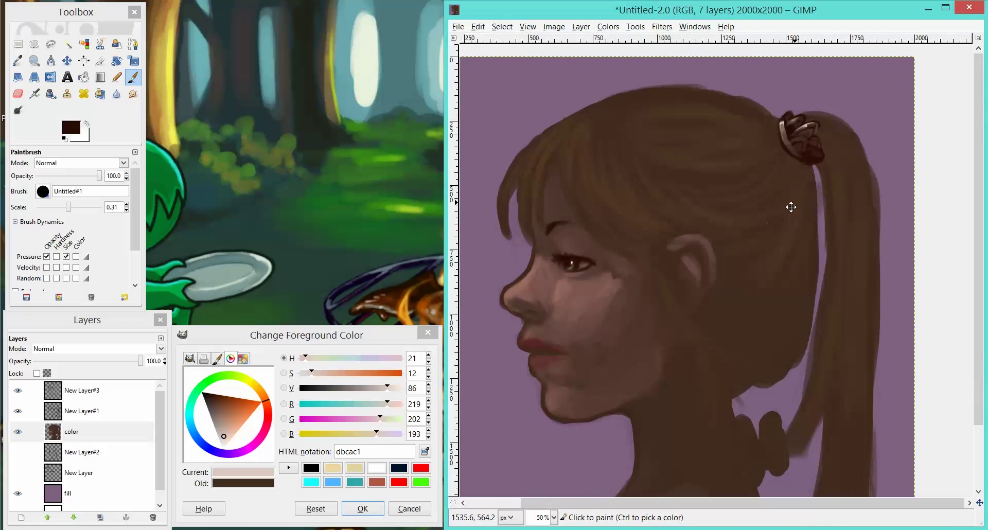
{"action": "left_click_drag", "start_coordinate": [789, 205], "coordinate": [710, 354]}
{"action": "key", "text": "plus"}
{"action": "key", "text": "plus"}
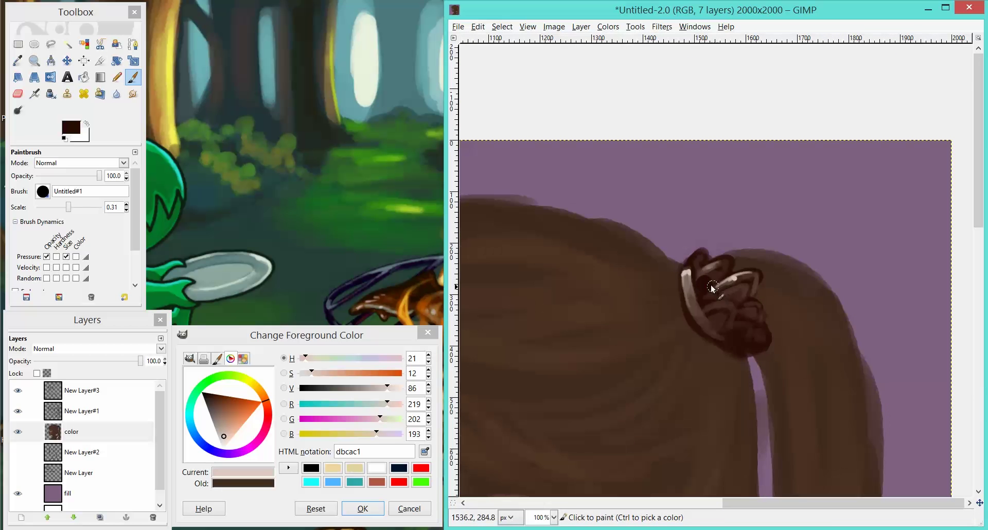
{"action": "key", "text": "bracketright"}
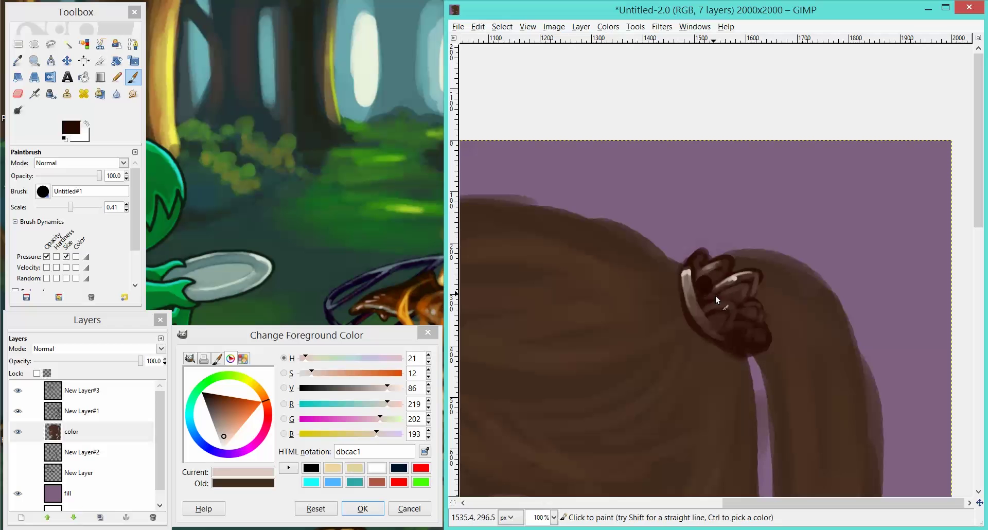
{"action": "mouse_move", "coordinate": [713, 279]}
{"action": "left_mouse_down"}
{"action": "mouse_move", "coordinate": [707, 285]}
{"action": "mouse_move", "coordinate": [714, 280]}
{"action": "left_mouse_up"}
Step: Set the foreground colour to 004a3e and paint a dark green gem in the hair tie's hollow with the brush at scale 0.21
{"action": "key", "text": "bracketleft"}
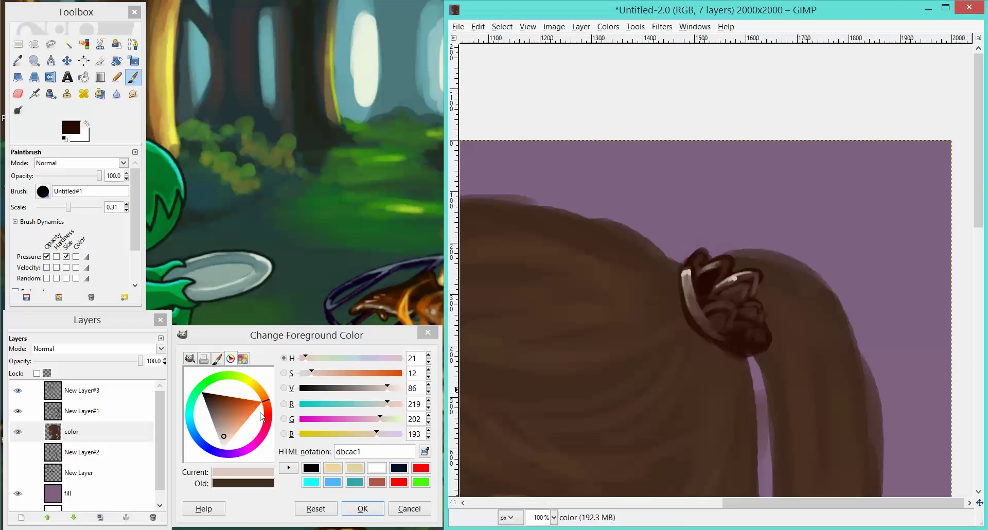
{"action": "left_click", "coordinate": [199, 415]}
{"action": "mouse_move", "coordinate": [229, 420]}
{"action": "left_mouse_down"}
{"action": "mouse_move", "coordinate": [220, 424]}
{"action": "mouse_move", "coordinate": [227, 437]}
{"action": "left_mouse_up"}
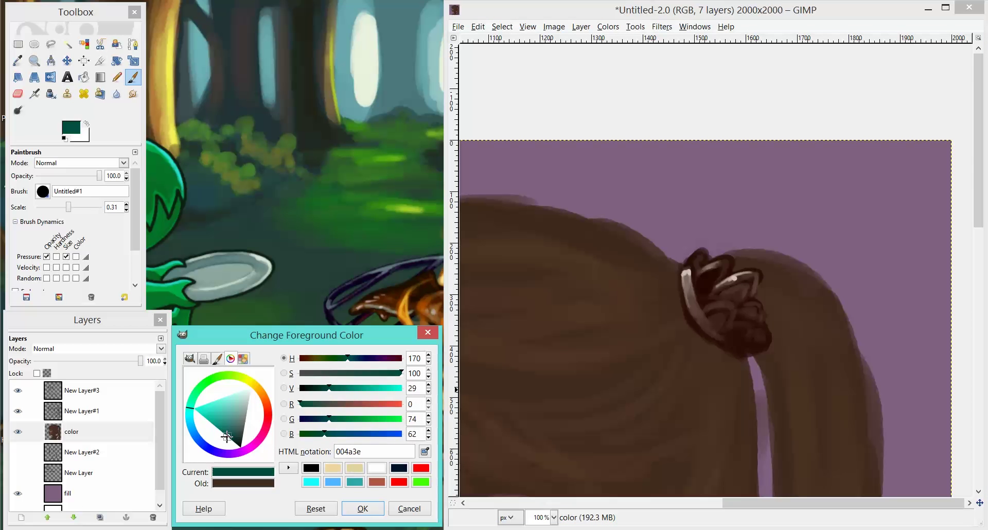
{"action": "left_click", "coordinate": [712, 13]}
{"action": "key", "text": "["}
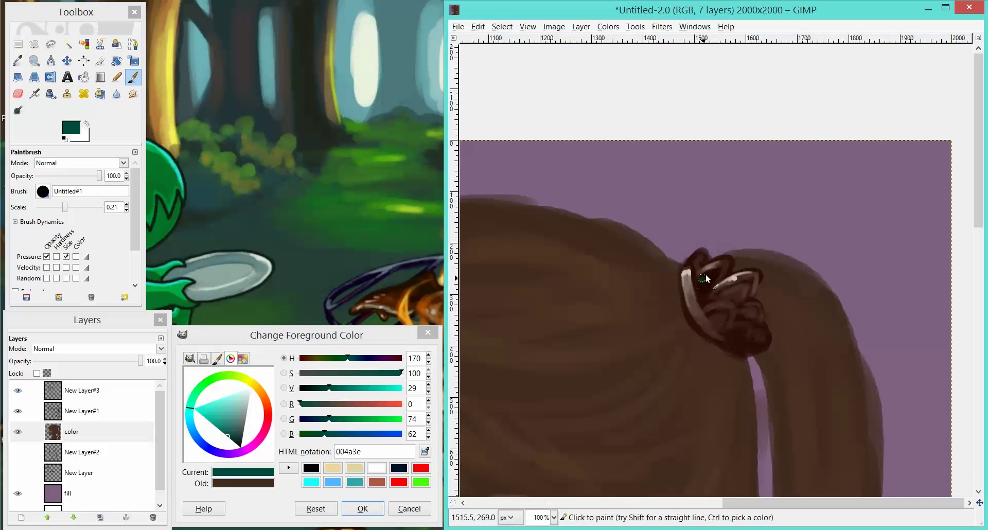
{"action": "left_click_drag", "start_coordinate": [712, 276], "coordinate": [715, 275]}
Step: Set the foreground colour to 0eae94, lighten the gem's lower part and blend teal reflections onto the surrounding petals with sampled greens
{"action": "left_click_drag", "start_coordinate": [217, 412], "coordinate": [211, 419]}
{"action": "left_click", "coordinate": [700, 285]}
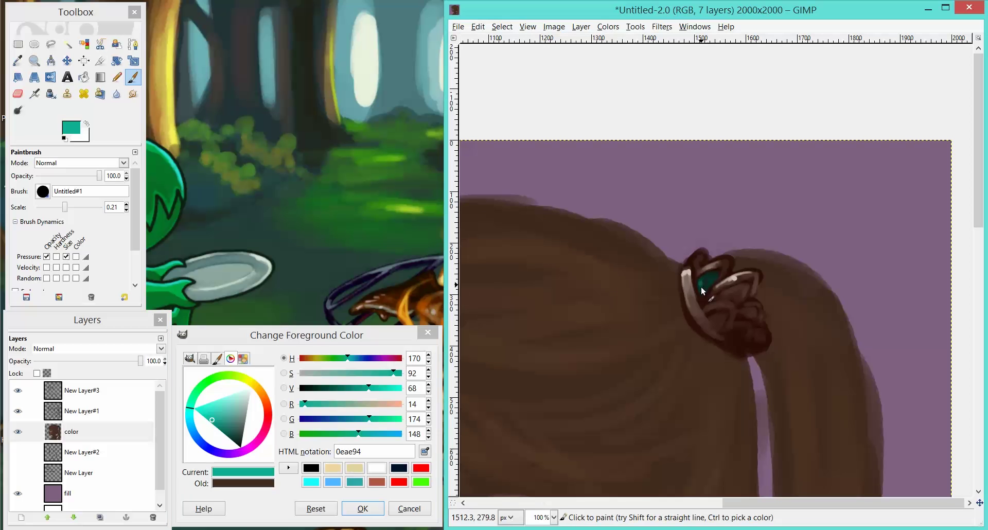
{"action": "left_click_drag", "start_coordinate": [703, 289], "coordinate": [712, 283]}
{"action": "left_click", "coordinate": [711, 281], "text": "ctrl"}
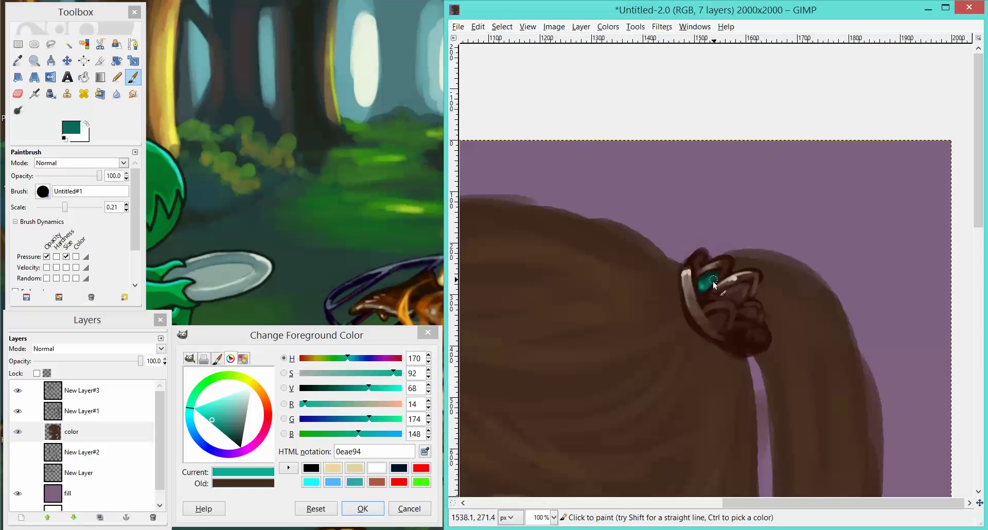
{"action": "left_click", "coordinate": [706, 288], "text": "ctrl"}
{"action": "mouse_move", "coordinate": [714, 280]}
{"action": "left_mouse_down"}
{"action": "mouse_move", "coordinate": [706, 287]}
{"action": "mouse_move", "coordinate": [713, 280]}
{"action": "left_mouse_up"}
{"action": "left_click", "coordinate": [712, 279], "text": "ctrl"}
{"action": "left_click", "coordinate": [711, 278], "text": "ctrl"}
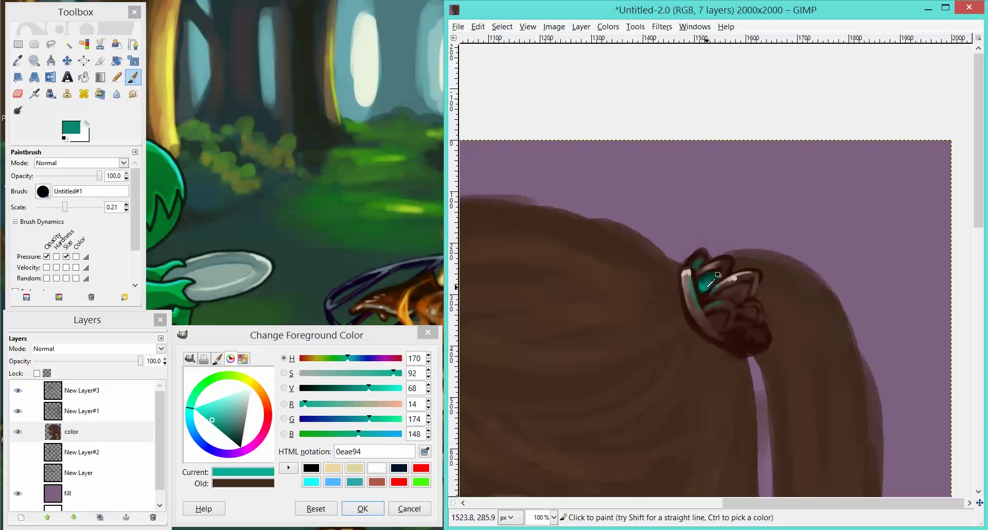
Step: Set the foreground colour to 16edca and paint a bright glint on the gem and its neighbouring reflections
{"action": "left_click", "coordinate": [203, 410]}
{"action": "left_click", "coordinate": [202, 409]}
{"action": "left_click", "coordinate": [700, 288]}
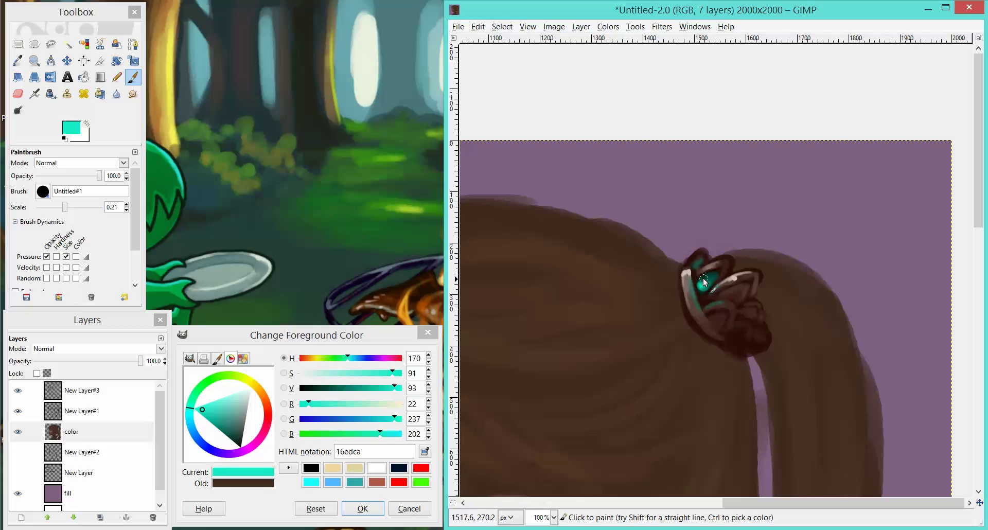
{"action": "left_click_drag", "start_coordinate": [699, 286], "coordinate": [717, 309]}
Step: Repaint the hair tie's light rim and its dark petal gaps with colours sampled from the ornament
{"action": "left_click", "coordinate": [682, 271], "text": "ctrl"}
{"action": "left_click_drag", "start_coordinate": [687, 270], "coordinate": [686, 299]}
{"action": "left_click", "coordinate": [695, 287], "text": "ctrl"}
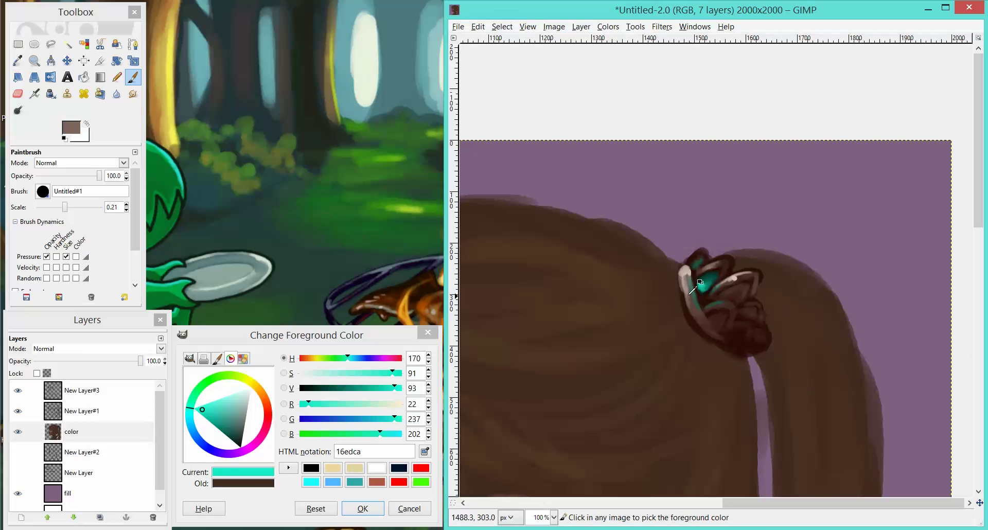
{"action": "left_click", "coordinate": [751, 302], "text": "ctrl"}
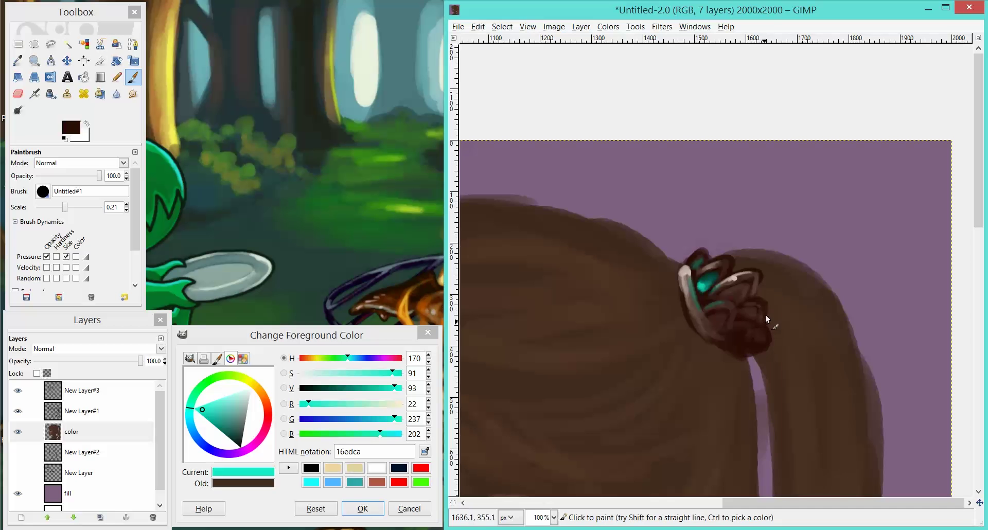
Step: Enlarge the brush to scale 0.91 and sample a brown from the hair above the ear
{"action": "scroll", "coordinate": [765, 314], "scroll_direction": "down", "scroll_amount": 2}
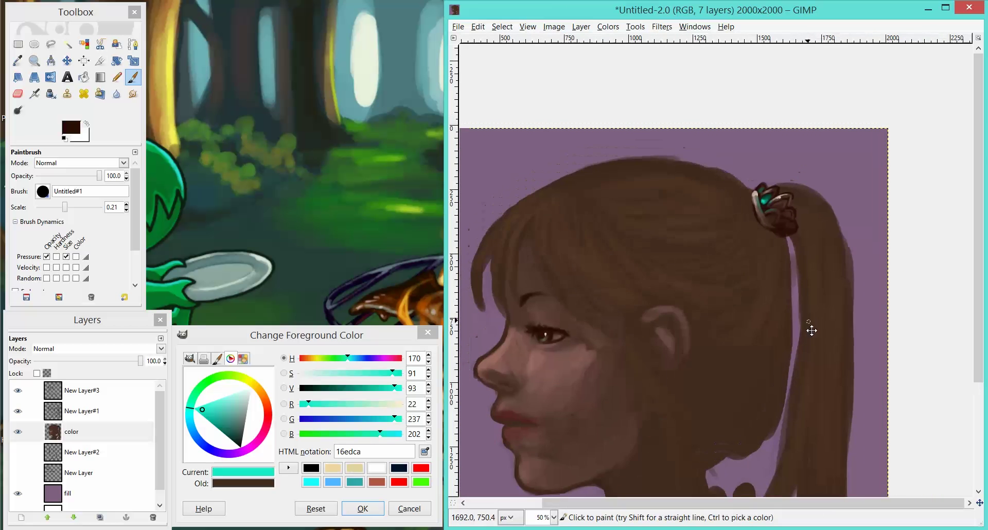
{"action": "scroll", "coordinate": [811, 329], "scroll_direction": "up", "scroll_amount": 1}
{"action": "scroll", "coordinate": [822, 359], "scroll_direction": "down", "scroll_amount": 1}
{"action": "key", "text": "bracketright"}
{"action": "key", "text": "bracketright"}
{"action": "key", "text": "bracketright"}
{"action": "key", "text": "bracketright"}
{"action": "key", "text": "bracketright"}
{"action": "key", "text": "bracketright"}
{"action": "key", "text": "bracketright"}
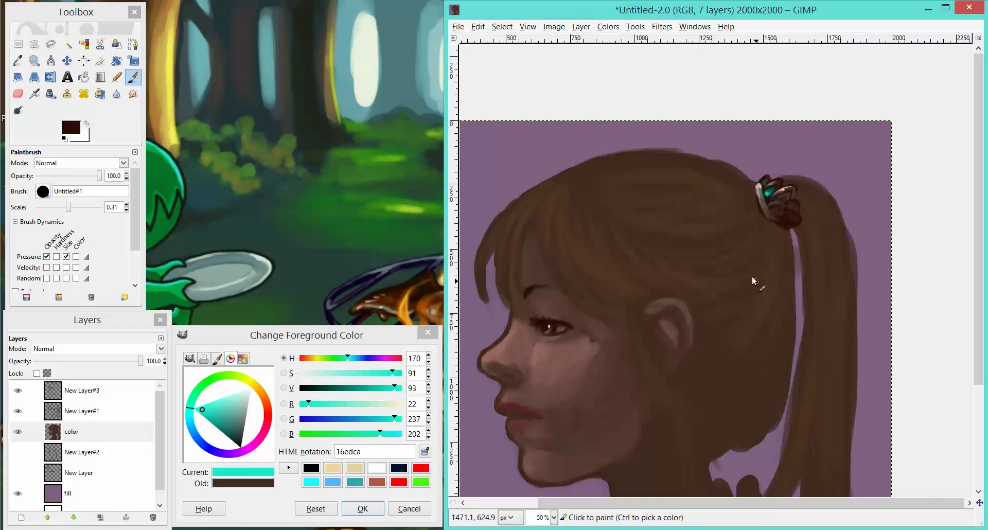
{"action": "left_click", "coordinate": [693, 222], "text": "ctrl"}
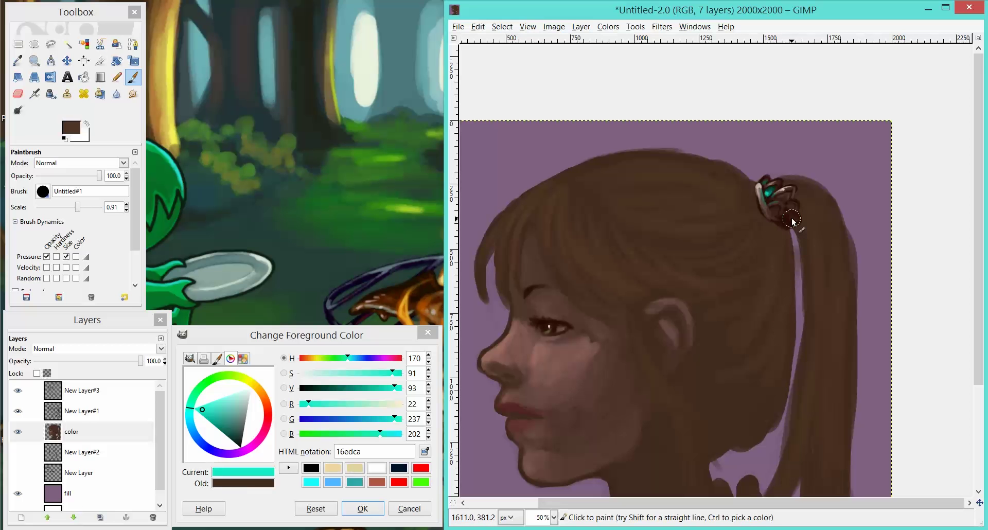
Step: Set the foreground color to dark brown 24140c and the brush opacity to 57.1, then paint shadow strands into the hair around the ear
{"action": "left_click", "coordinate": [711, 372], "text": "ctrl"}
{"action": "left_click", "coordinate": [603, 315]}
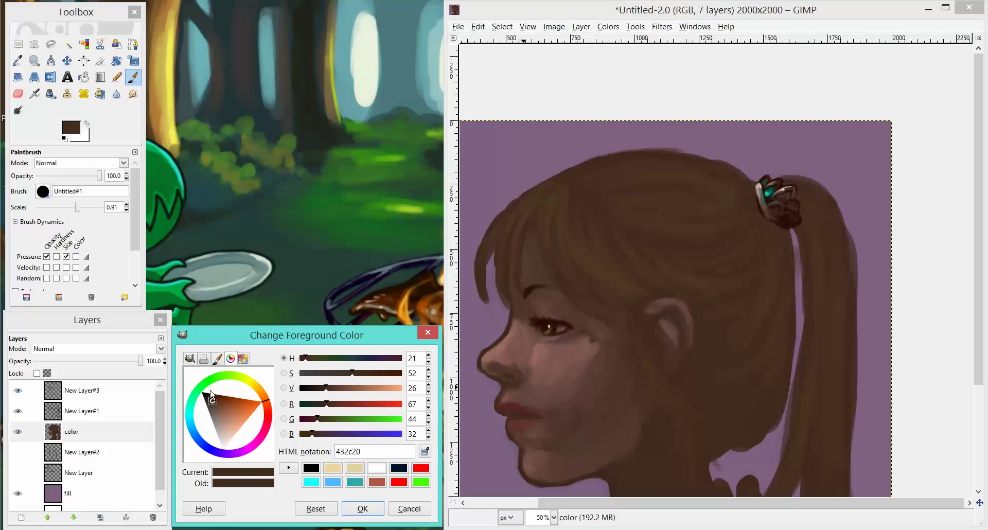
{"action": "left_click_drag", "start_coordinate": [211, 399], "coordinate": [208, 395]}
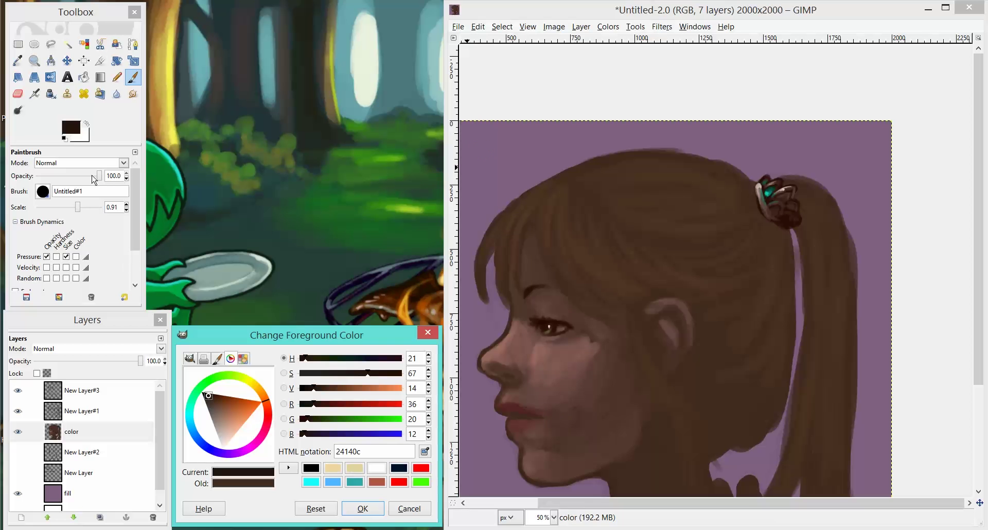
{"action": "left_click_drag", "start_coordinate": [100, 177], "coordinate": [73, 178]}
{"action": "left_click", "coordinate": [725, 52]}
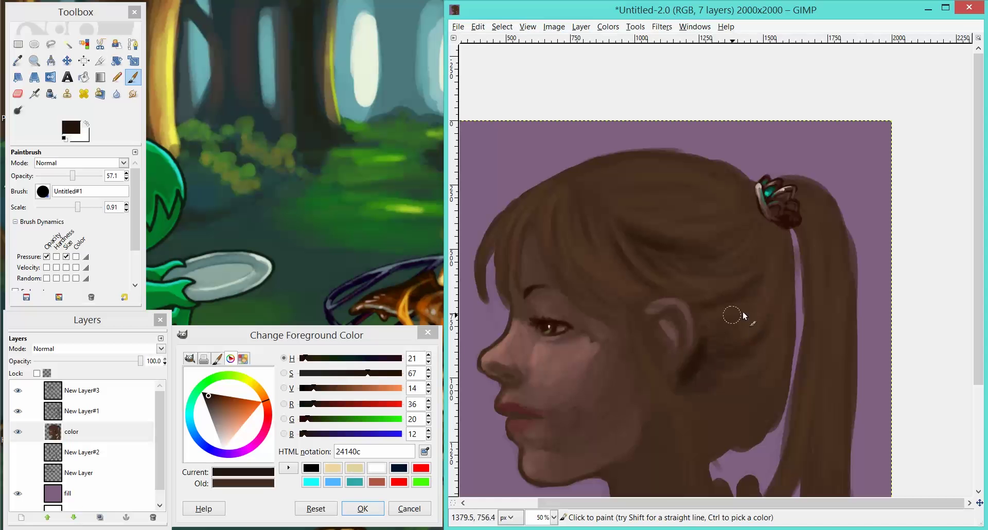
Step: Soften the strands above and behind the ear with brown tones sampled from the surrounding hair
{"action": "scroll", "coordinate": [741, 298], "scroll_direction": "down", "scroll_amount": 3}
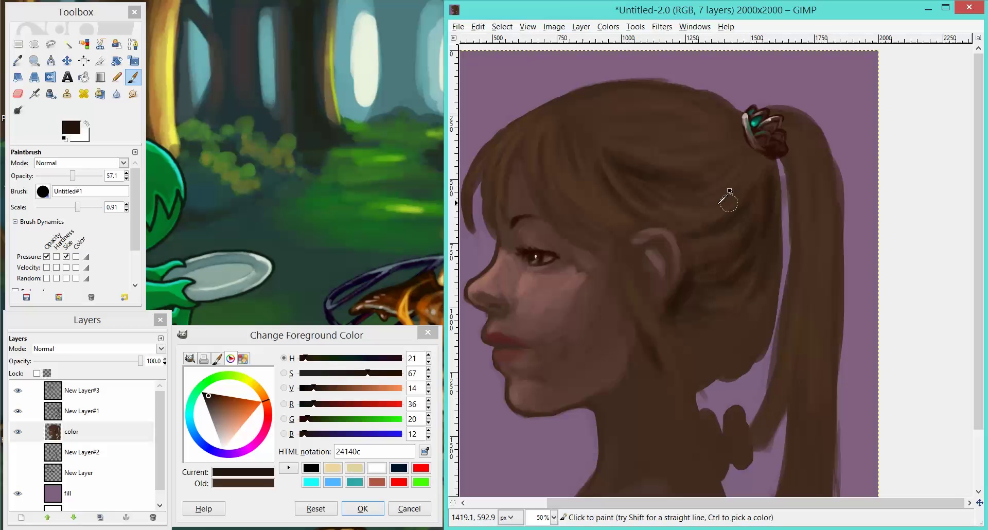
{"action": "left_click", "coordinate": [742, 205], "text": "ctrl"}
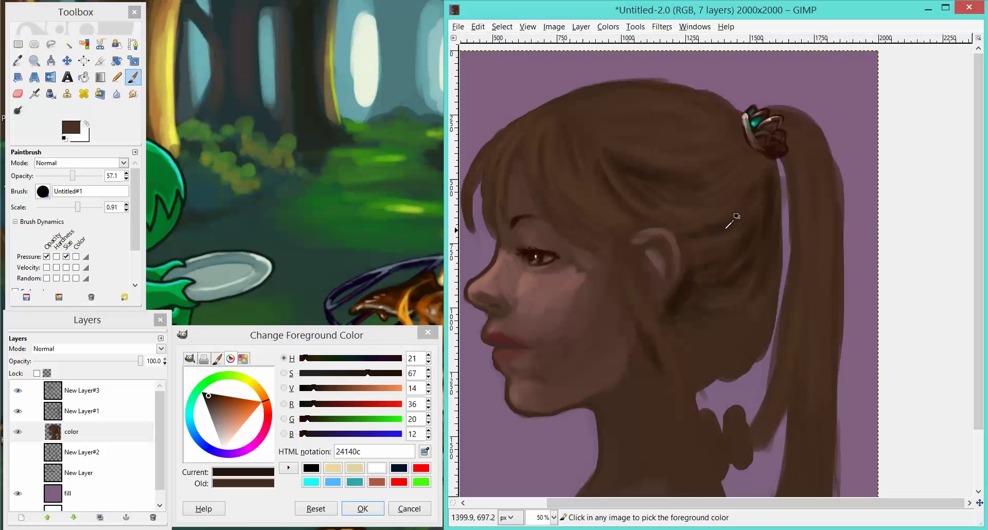
{"action": "left_click", "coordinate": [726, 221], "text": "ctrl"}
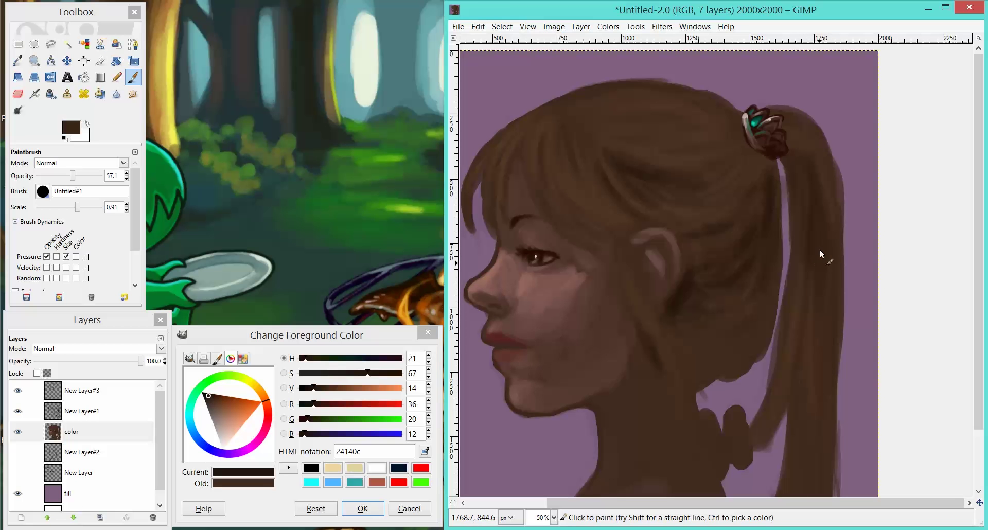
Step: Paint the hair beneath the hair clip and narrow the gap beside the ponytail with sampled brown, using brush scales 0.41 and 0.51
{"action": "left_click", "coordinate": [795, 149], "text": "ctrl"}
{"action": "key", "text": "bracketleft"}
{"action": "key", "text": "bracketleft"}
{"action": "key", "text": "bracketleft"}
{"action": "key", "text": "bracketleft"}
{"action": "key", "text": "bracketleft"}
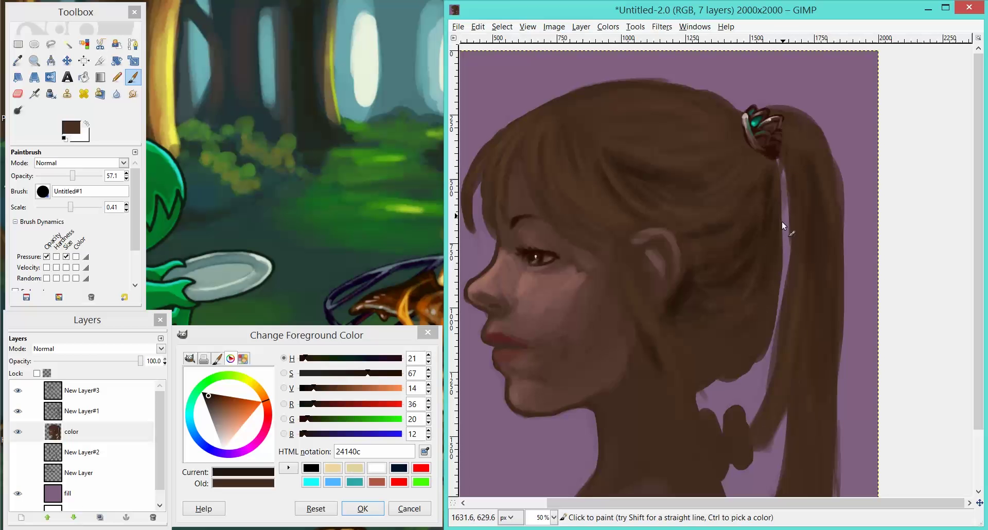
{"action": "key", "text": "bracketright"}
{"action": "key", "text": "bracketright"}
{"action": "key", "text": "bracketright"}
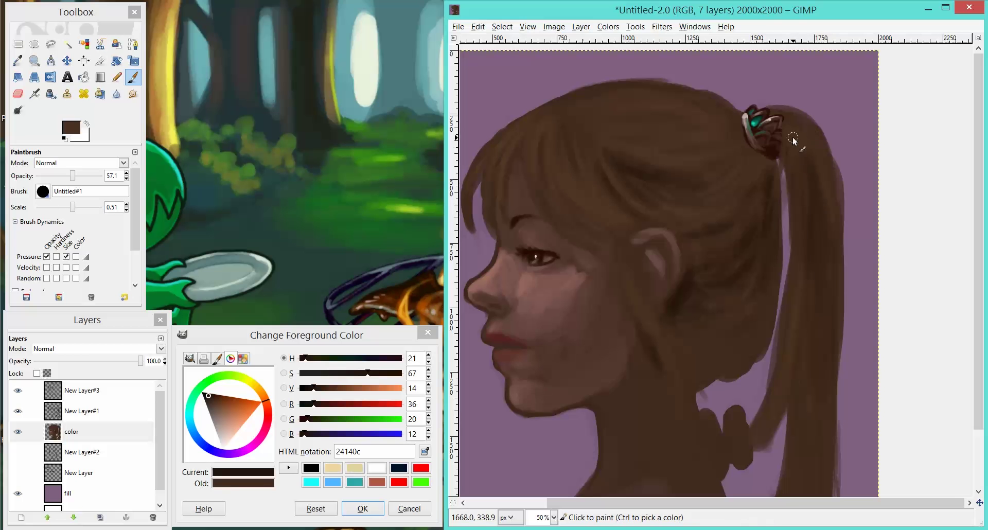
Step: Refine the ponytail strands and darken the clip's edge and the hair below it with colors sampled nearby
{"action": "left_click", "coordinate": [779, 167], "text": "ctrl"}
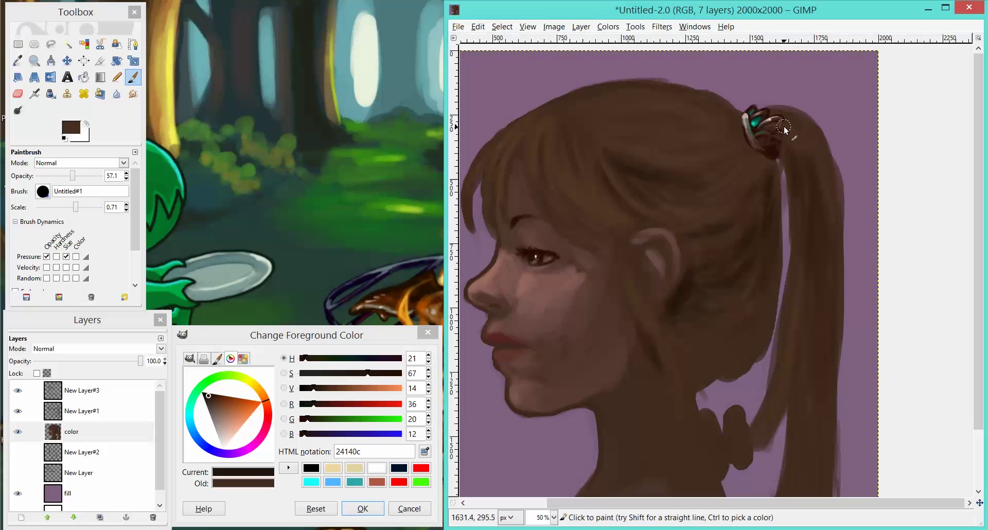
{"action": "key", "text": "bracketleft"}
{"action": "left_click", "coordinate": [792, 134], "text": "ctrl"}
{"action": "left_click", "coordinate": [810, 143], "text": "ctrl"}
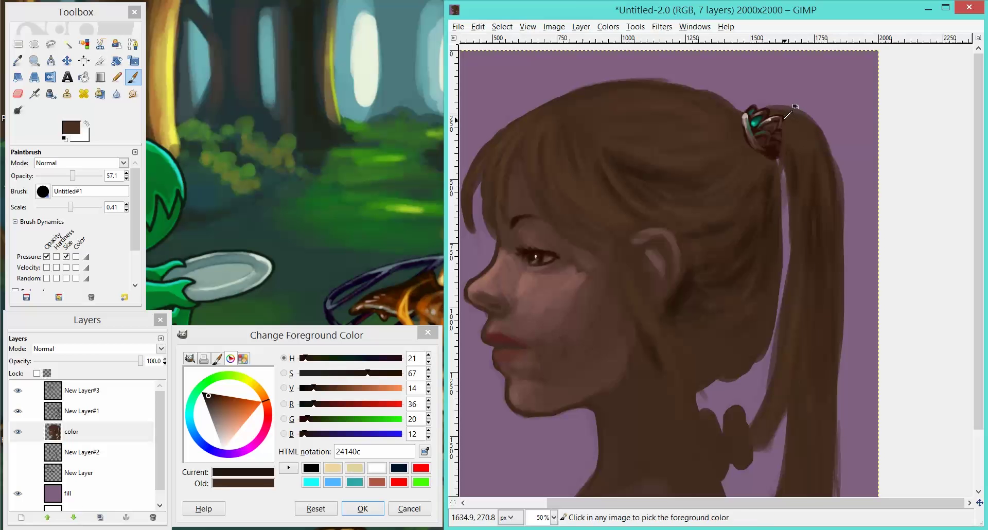
{"action": "left_click", "coordinate": [781, 131], "text": "ctrl"}
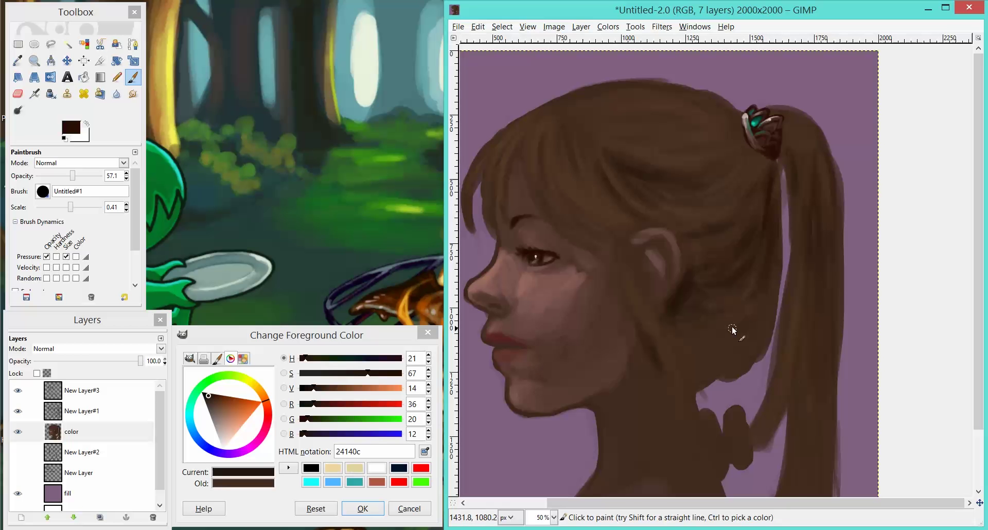
{"action": "key", "text": "bracketright"}
{"action": "key", "text": "bracketright"}
Step: Smudge the strands at the back of the head, setting the Smudge scale to 2.66 and the opacity to 39
{"action": "key", "text": "s"}
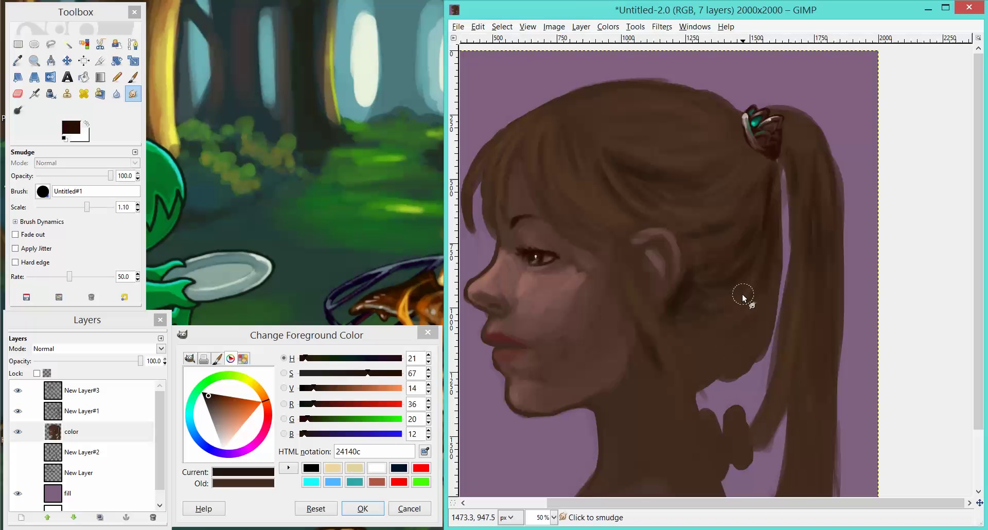
{"action": "key", "text": "bracketright"}
{"action": "key", "text": "bracketright"}
{"action": "key", "text": "bracketright"}
{"action": "key", "text": "bracketright"}
{"action": "key", "text": "bracketright"}
{"action": "key", "text": "bracketright"}
{"action": "key", "text": "bracketright"}
{"action": "key", "text": "bracketright"}
{"action": "key", "text": "bracketright"}
{"action": "key", "text": "bracketright"}
{"action": "key", "text": "bracketright"}
{"action": "key", "text": "bracketright"}
{"action": "key", "text": "bracketright"}
{"action": "key", "text": "bracketright"}
{"action": "key", "text": "bracketright"}
{"action": "key", "text": "bracketright"}
{"action": "key", "text": "bracketright"}
{"action": "key", "text": "bracketleft"}
{"action": "mouse_move", "coordinate": [740, 276]}
{"action": "left_mouse_down"}
{"action": "mouse_move", "coordinate": [683, 267]}
{"action": "mouse_move", "coordinate": [754, 299]}
{"action": "left_mouse_up"}
{"action": "mouse_move", "coordinate": [96, 208]}
{"action": "left_mouse_down"}
{"action": "mouse_move", "coordinate": [97, 216]}
{"action": "mouse_move", "coordinate": [196, 202]}
{"action": "left_mouse_up"}
{"action": "left_click_drag", "start_coordinate": [110, 180], "coordinate": [53, 206]}
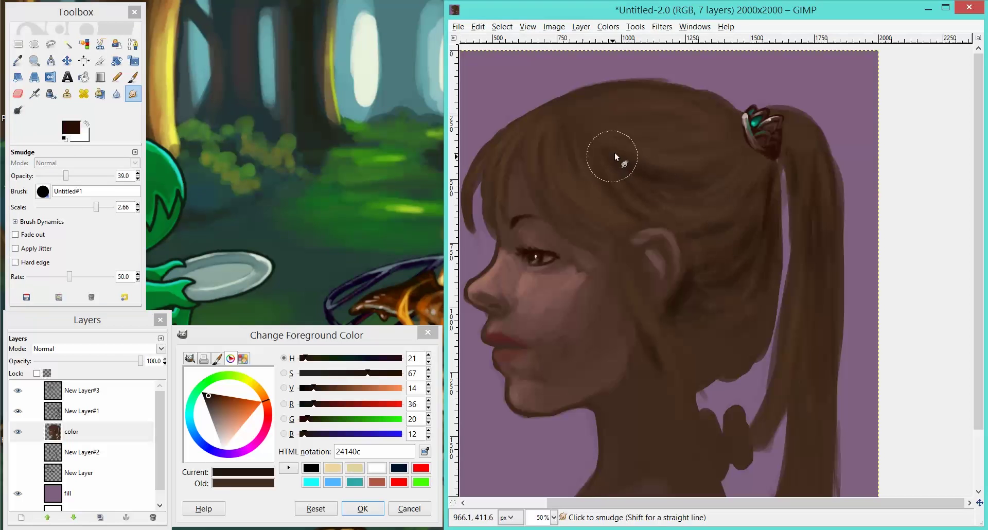
Step: Blend the hair across the crown and back of the head with Smudge at scale 2.76 and opacity 12.1
{"action": "key", "text": "bracketright"}
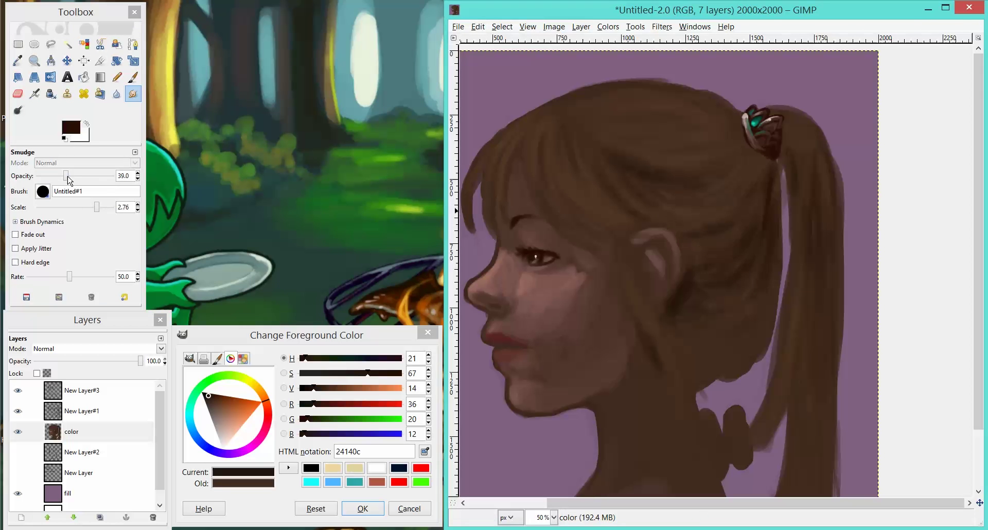
{"action": "left_click_drag", "start_coordinate": [69, 180], "coordinate": [46, 178]}
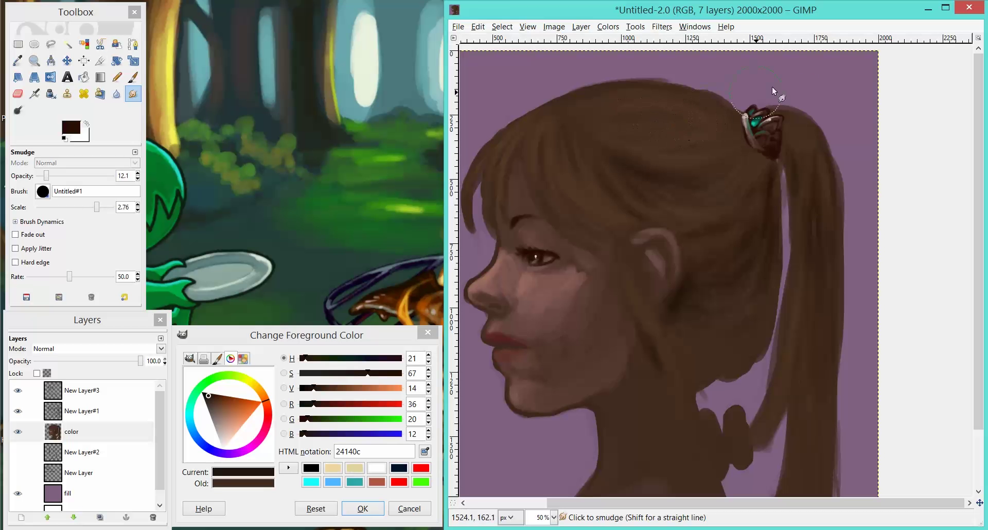
{"action": "key", "text": "bracketleft"}
{"action": "key", "text": "bracketleft"}
Step: Return to the Paintbrush and touch up the face and hair with dark brown at brush scale 0.71
{"action": "key", "text": "p"}
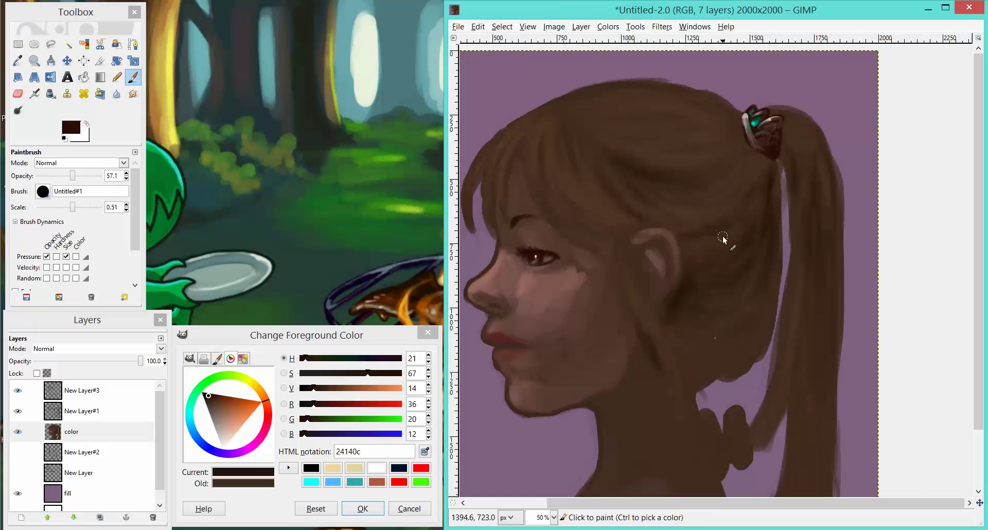
{"action": "mouse_move", "coordinate": [660, 332]}
{"action": "left_mouse_down"}
{"action": "mouse_move", "coordinate": [712, 328]}
{"action": "mouse_move", "coordinate": [697, 261]}
{"action": "mouse_move", "coordinate": [714, 381]}
{"action": "left_mouse_up"}
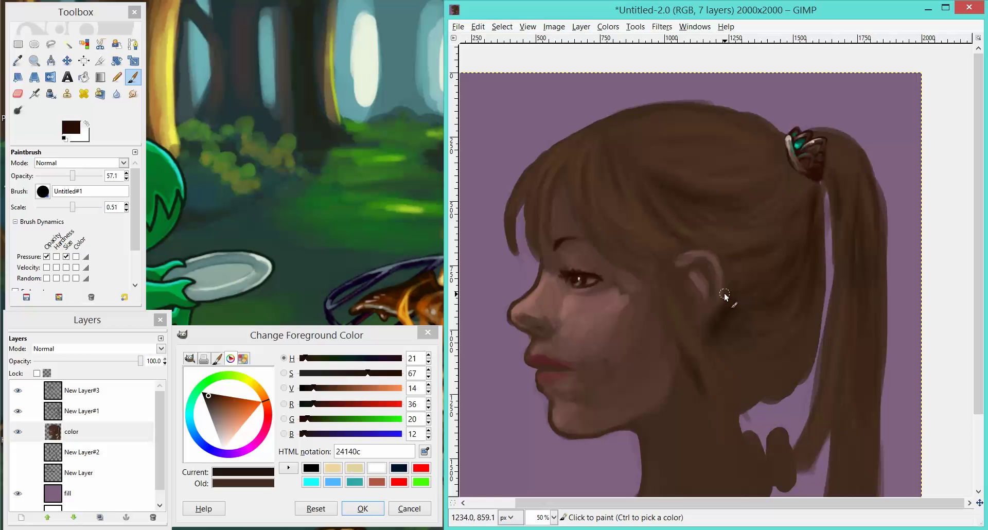
{"action": "left_click", "coordinate": [551, 301]}
{"action": "key", "text": "bracketright"}
{"action": "key", "text": "bracketright"}
Step: Examine the hair clip, the ponytail base and the surrounding hair up close
{"action": "left_click_drag", "start_coordinate": [845, 214], "coordinate": [756, 326]}
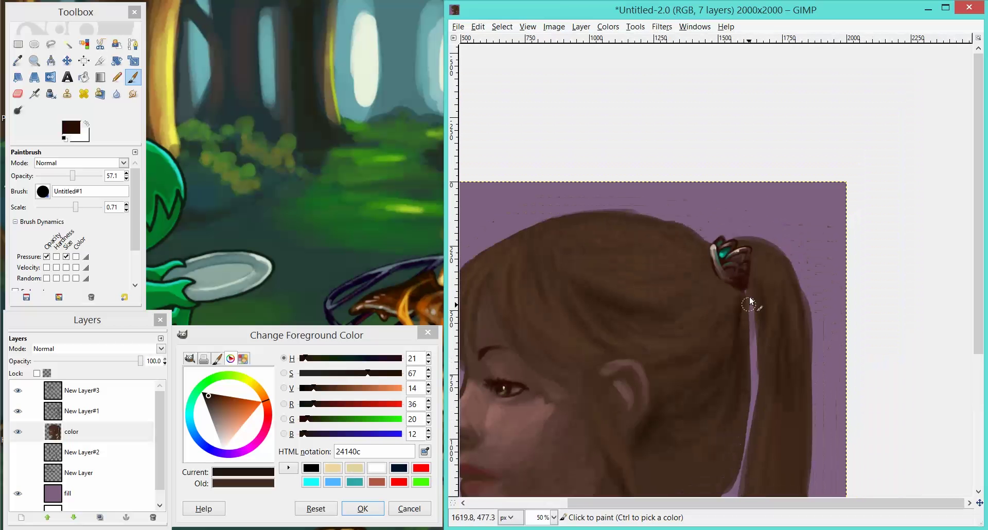
{"action": "scroll", "coordinate": [757, 306], "scroll_direction": "up", "scroll_amount": 2}
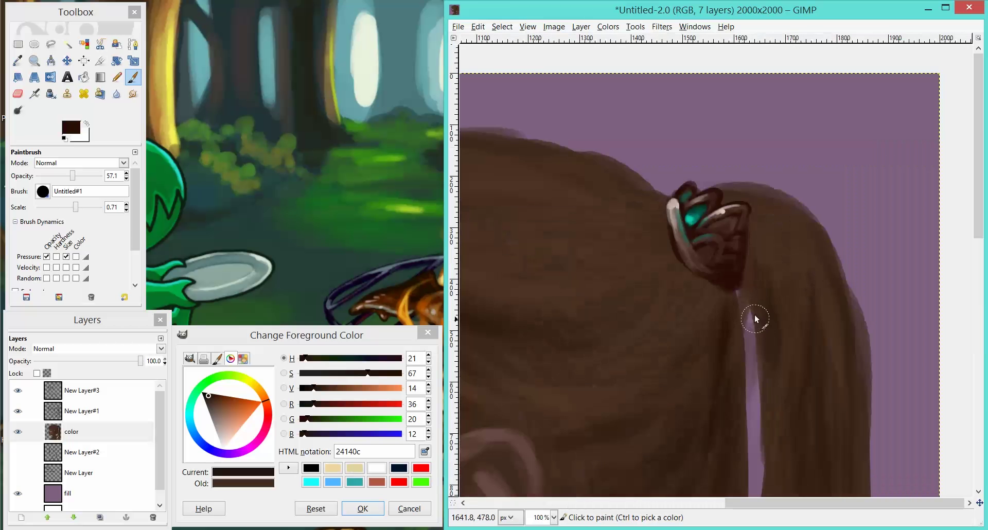
{"action": "scroll", "coordinate": [749, 295], "scroll_direction": "down", "scroll_amount": 1}
{"action": "scroll", "coordinate": [751, 289], "scroll_direction": "left", "scroll_amount": 2}
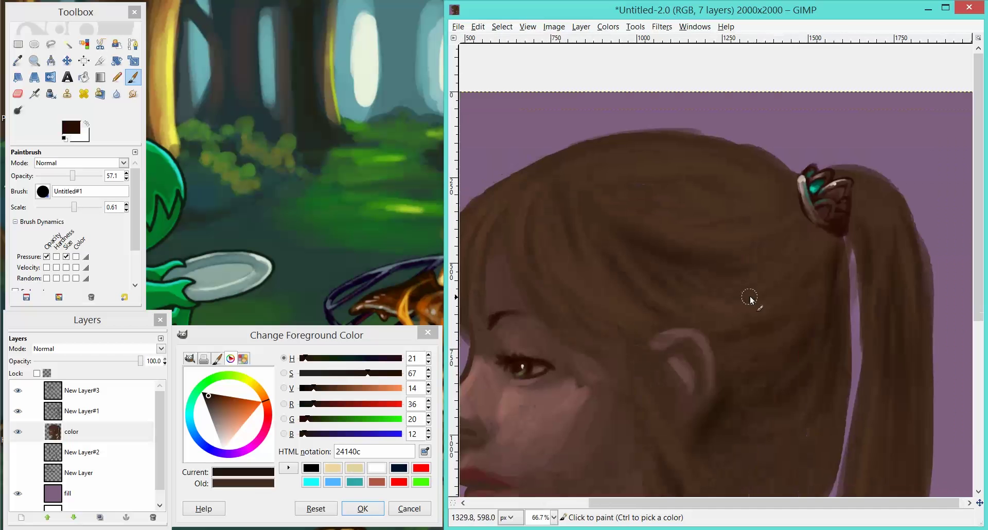
{"action": "key", "text": "bracketleft"}
{"action": "scroll", "coordinate": [749, 295], "scroll_direction": "right", "scroll_amount": 2}
{"action": "scroll", "coordinate": [740, 343], "scroll_direction": "up", "scroll_amount": 2}
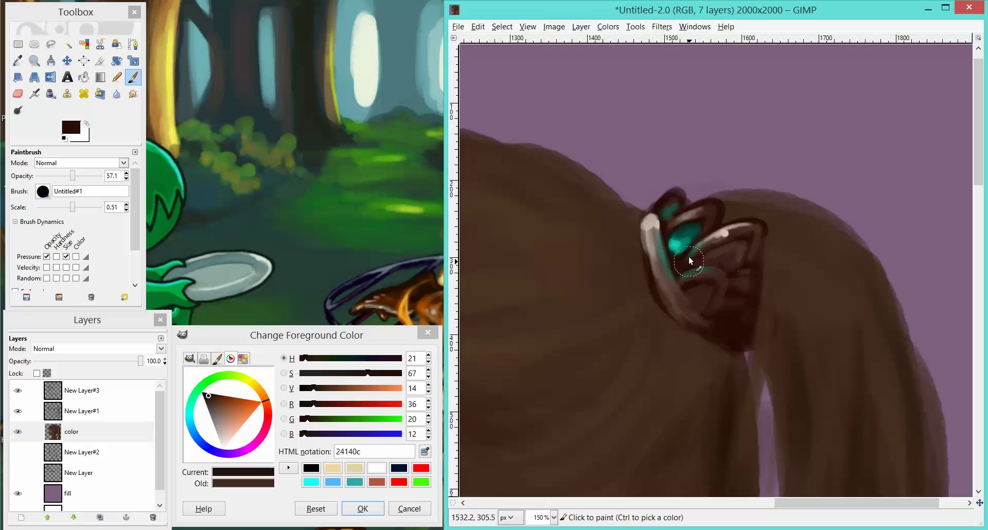
{"action": "scroll", "coordinate": [692, 381], "scroll_direction": "down", "scroll_amount": 3}
{"action": "mouse_move", "coordinate": [663, 416]}
{"action": "left_mouse_down"}
{"action": "mouse_move", "coordinate": [749, 307]}
{"action": "mouse_move", "coordinate": [700, 303]}
{"action": "left_mouse_up"}
Step: Paint strands across the back of the head with browns sampled from the hair, increasing the brush scale from 0.41 to 0.61
{"action": "key", "text": "bracketleft"}
{"action": "key", "text": "bracketleft"}
{"action": "key", "text": "bracketright"}
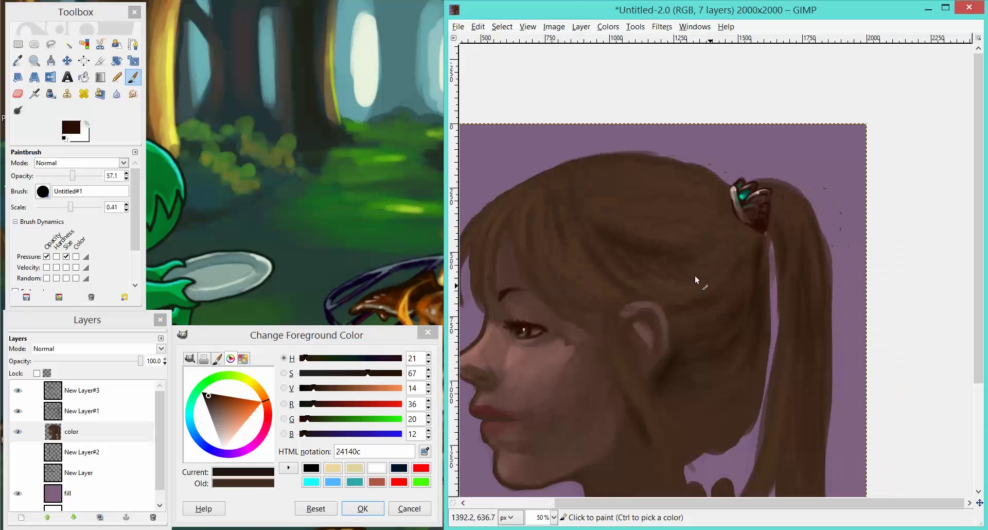
{"action": "left_click", "coordinate": [652, 222], "text": "ctrl"}
{"action": "key", "text": "bracketright"}
{"action": "key", "text": "bracketright"}
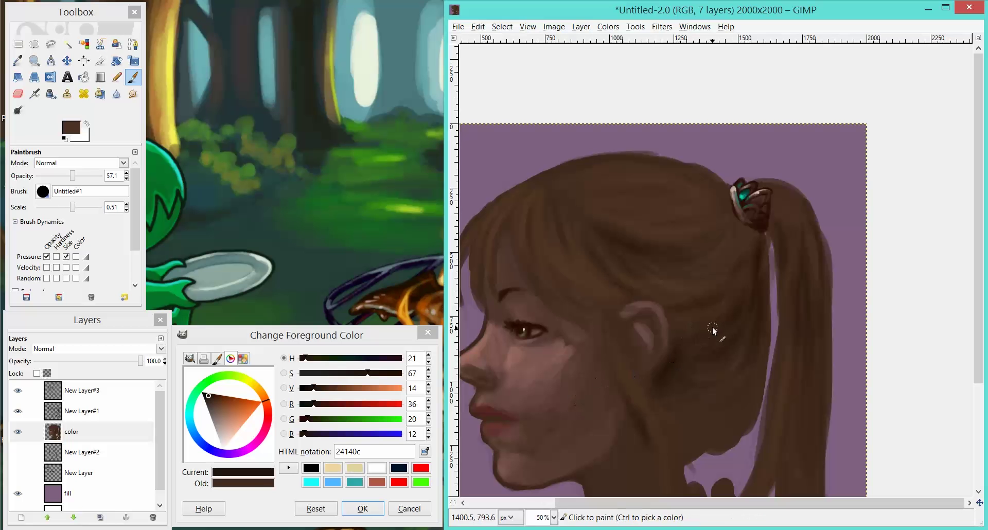
{"action": "left_click", "coordinate": [650, 228], "text": "ctrl"}
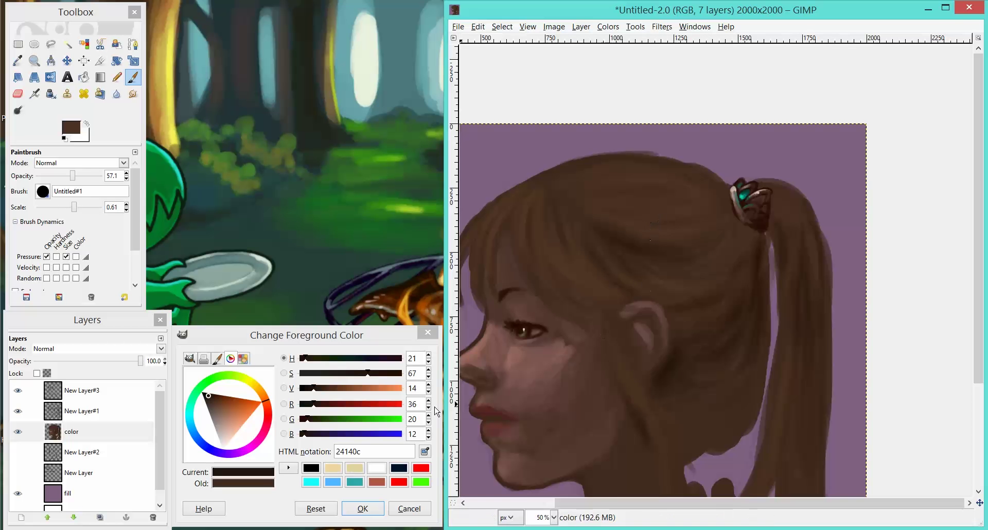
Step: Set the foreground color to 8f573a and the brush scale to 0.51, then paint highlight strands across the crown and bangs
{"action": "left_click", "coordinate": [74, 135]}
{"action": "left_click_drag", "start_coordinate": [231, 410], "coordinate": [226, 409]}
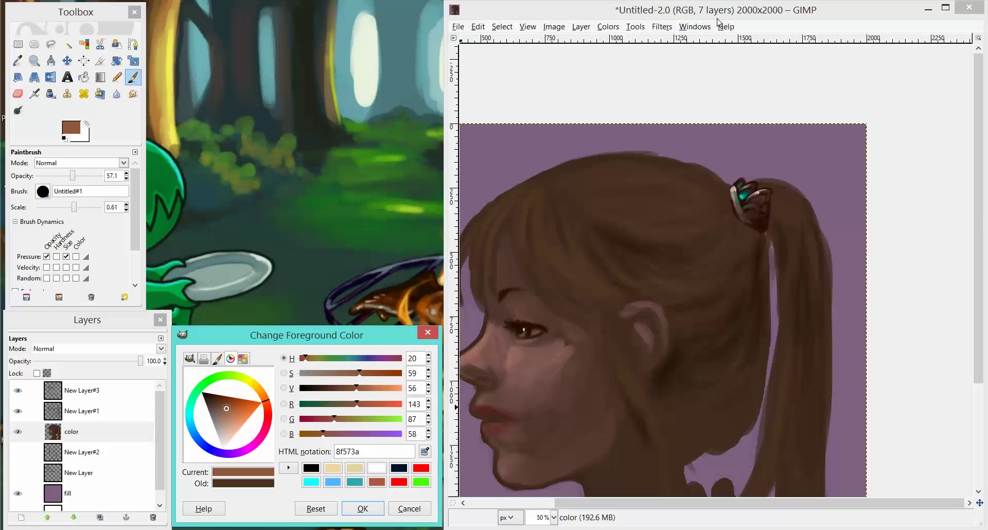
{"action": "left_click", "coordinate": [616, 198]}
{"action": "key", "text": "bracketleft"}
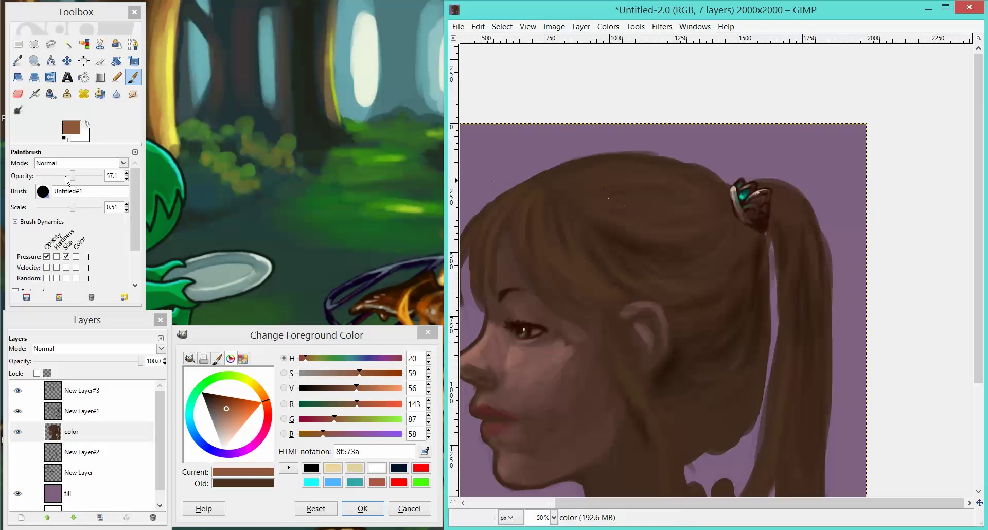
{"action": "left_click_drag", "start_coordinate": [642, 233], "coordinate": [575, 204]}
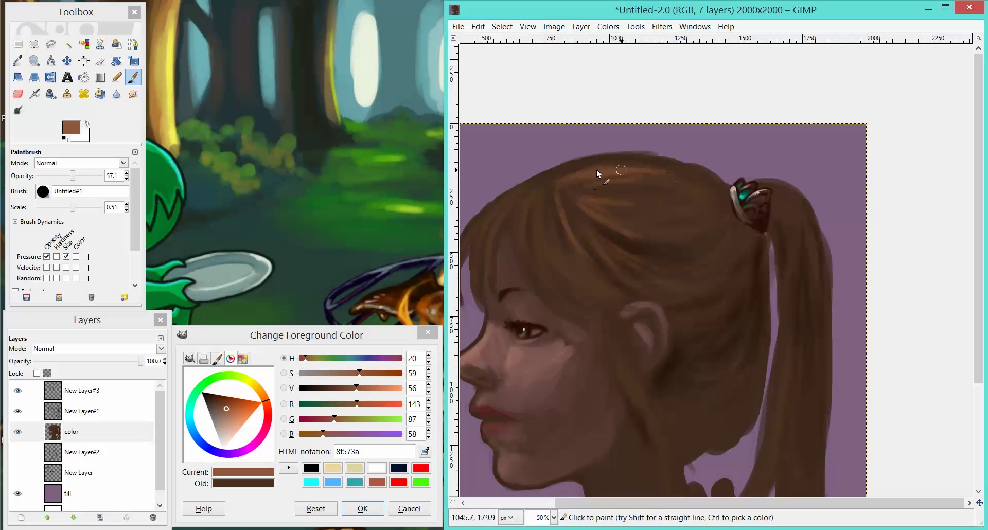
{"action": "left_click_drag", "start_coordinate": [562, 245], "coordinate": [559, 206]}
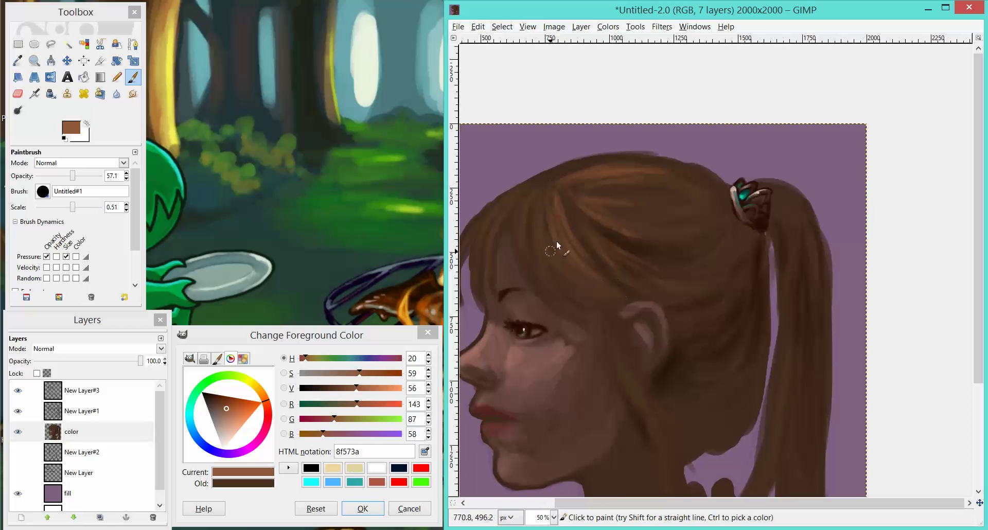
{"action": "scroll", "coordinate": [748, 180], "scroll_direction": "down", "scroll_amount": 2}
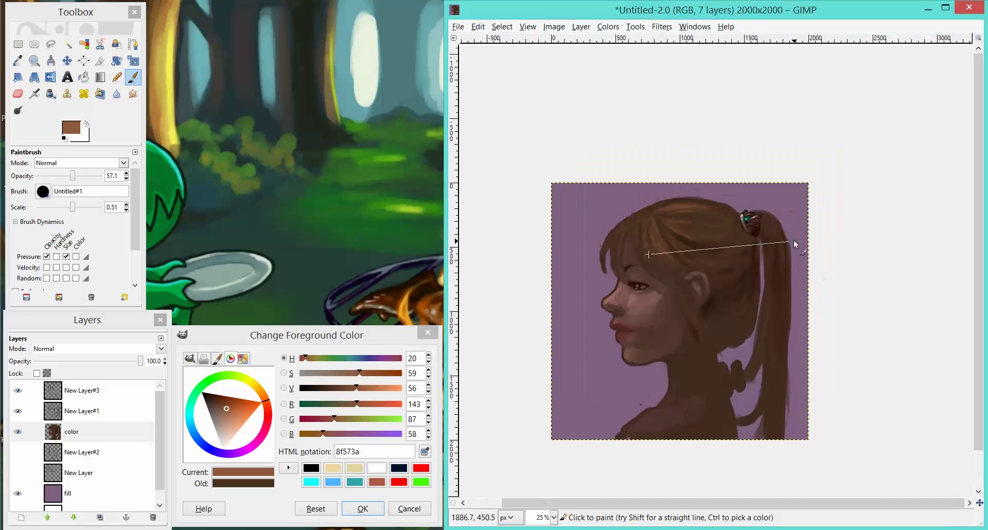
{"action": "scroll", "coordinate": [794, 242], "scroll_direction": "up", "scroll_amount": 2}
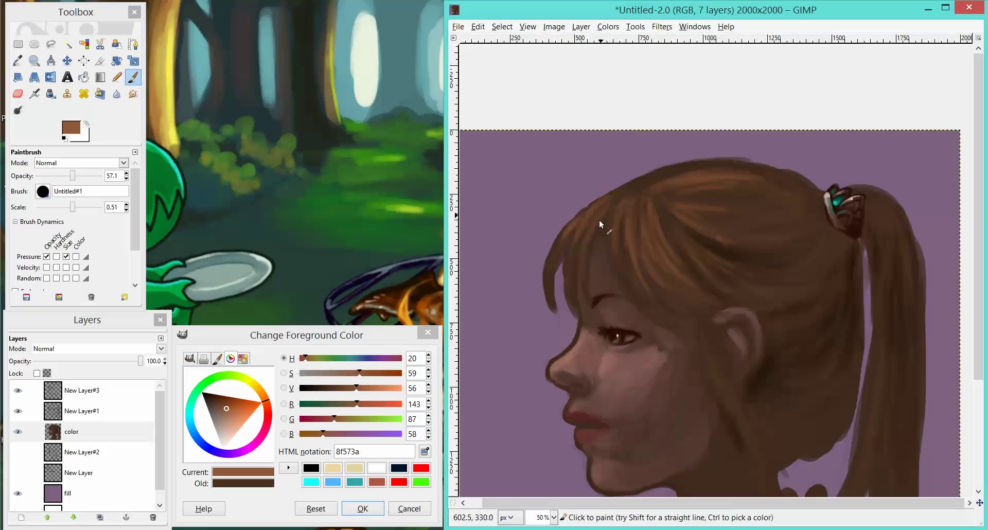
Step: Sample dark brown from the bangs and paint thin loose strands in front of the forehead and down beside the cheek
{"action": "key", "text": "ctrl"}
{"action": "left_click", "coordinate": [558, 270], "text": "ctrl"}
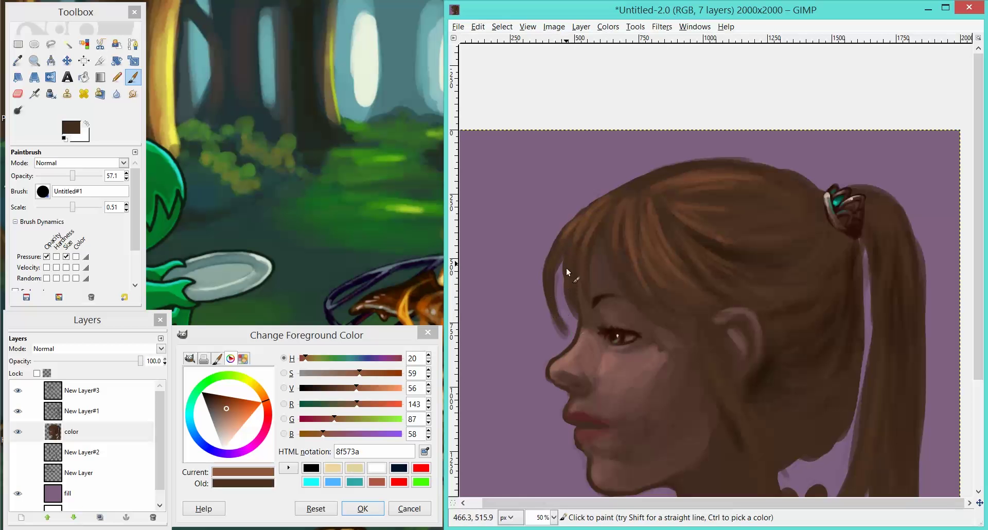
{"action": "left_click_drag", "start_coordinate": [562, 276], "coordinate": [557, 319]}
{"action": "mouse_move", "coordinate": [639, 273]}
{"action": "left_mouse_down"}
{"action": "mouse_move", "coordinate": [677, 363]}
{"action": "mouse_move", "coordinate": [673, 392]}
{"action": "left_mouse_up"}
{"action": "left_click_drag", "start_coordinate": [662, 292], "coordinate": [659, 390]}
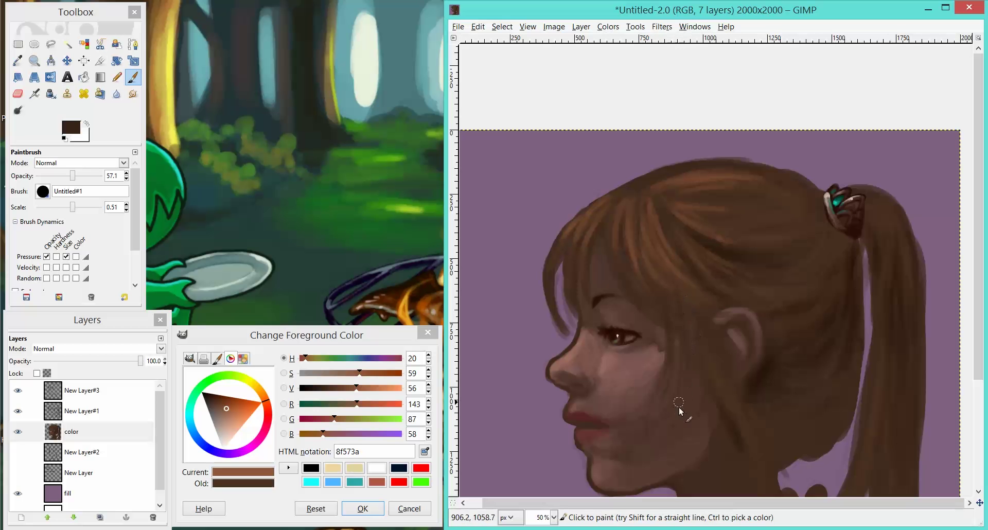
Step: Sample a reddish brown from the highlighted bangs and paint lighter strands over the head and down the ponytail
{"action": "key", "text": "ctrl"}
{"action": "left_click", "coordinate": [678, 269], "text": "ctrl"}
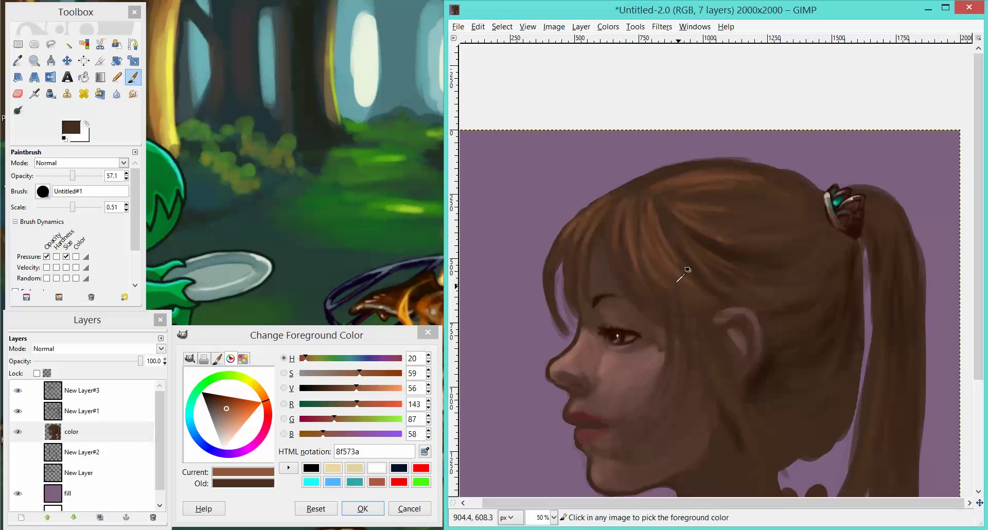
{"action": "key", "text": "ctrl"}
{"action": "left_click", "coordinate": [638, 248], "text": "ctrl"}
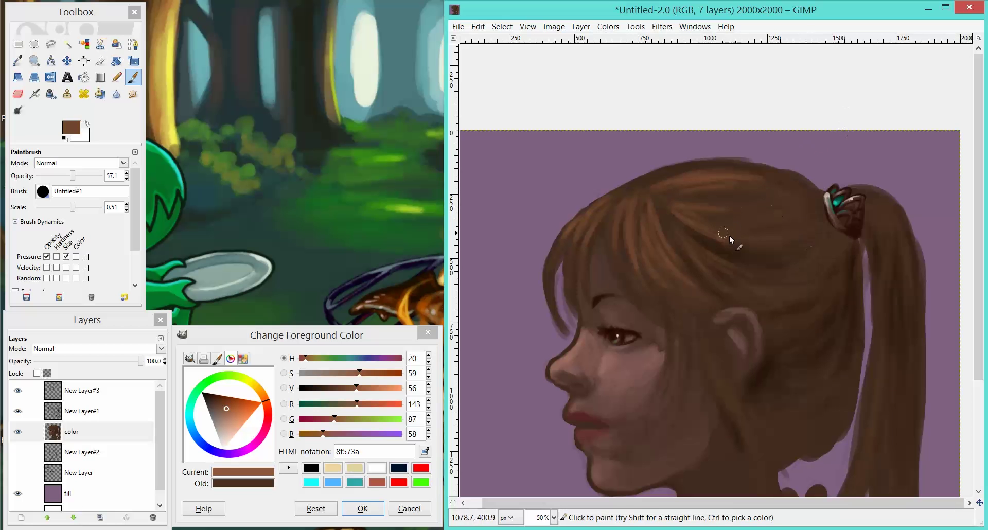
{"action": "scroll", "coordinate": [750, 221], "scroll_direction": "down", "scroll_amount": 2}
{"action": "scroll", "coordinate": [750, 221], "scroll_direction": "right", "scroll_amount": 3}
{"action": "mouse_move", "coordinate": [785, 188]}
{"action": "left_mouse_down"}
{"action": "mouse_move", "coordinate": [779, 166]}
{"action": "mouse_move", "coordinate": [781, 254]}
{"action": "mouse_move", "coordinate": [780, 155]}
{"action": "mouse_move", "coordinate": [803, 198]}
{"action": "mouse_move", "coordinate": [796, 185]}
{"action": "mouse_move", "coordinate": [808, 244]}
{"action": "mouse_move", "coordinate": [792, 213]}
{"action": "mouse_move", "coordinate": [785, 296]}
{"action": "mouse_move", "coordinate": [801, 207]}
{"action": "mouse_move", "coordinate": [791, 346]}
{"action": "left_mouse_up"}
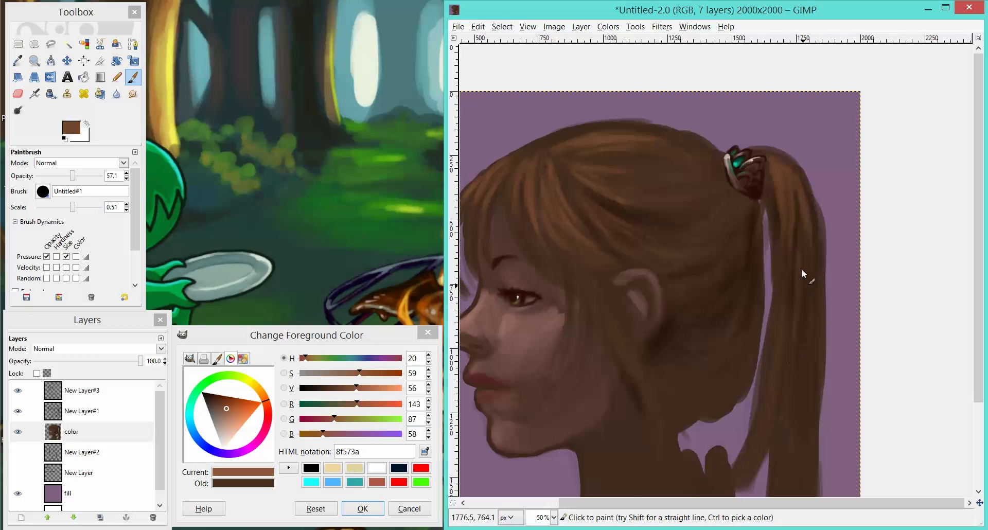
Step: Reduce the brush scale to 0.31 and paint thin reddish-brown strands down the upper ponytail below the hair clip
{"action": "key", "text": "minus"}
{"action": "key", "text": "space"}
{"action": "left_click_drag", "start_coordinate": [811, 307], "coordinate": [794, 319]}
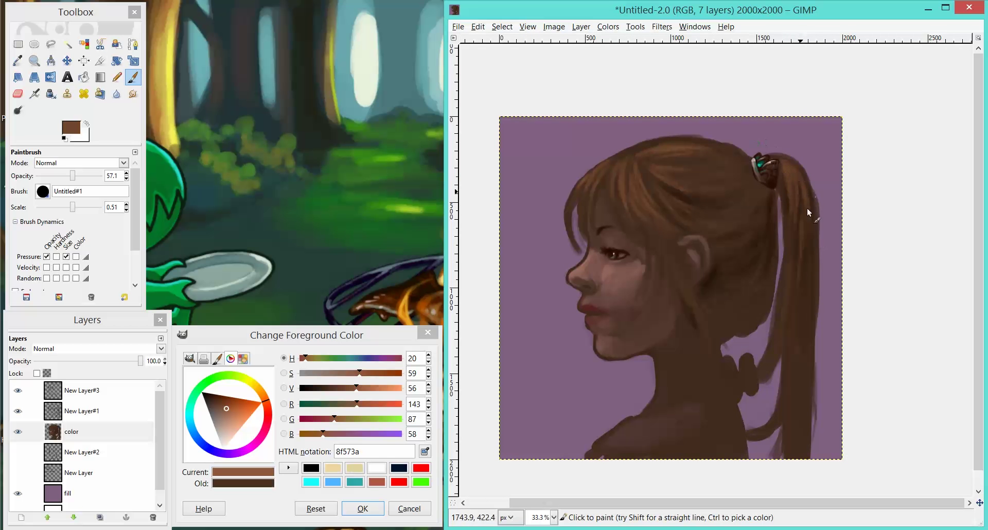
{"action": "left_click_drag", "start_coordinate": [818, 223], "coordinate": [771, 212]}
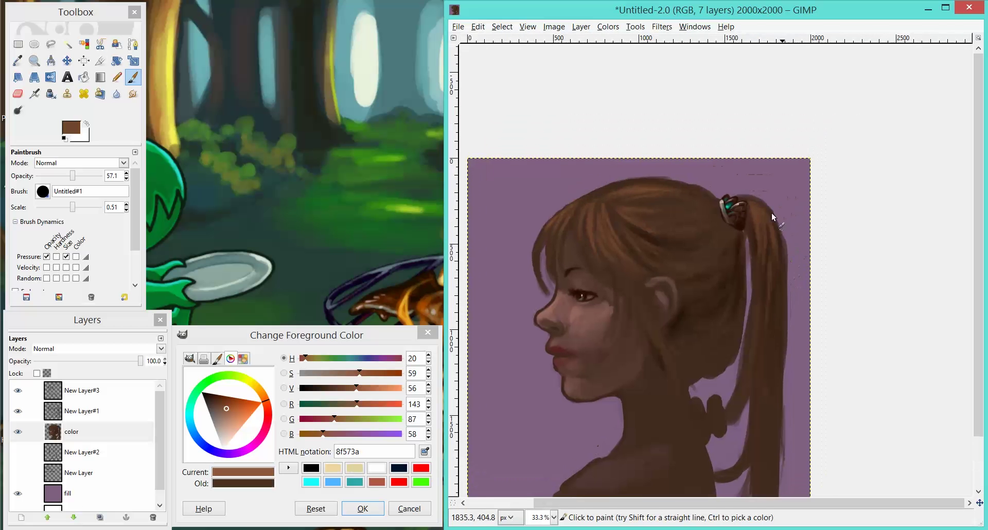
{"action": "key", "text": "plus"}
{"action": "key", "text": "bracketleft"}
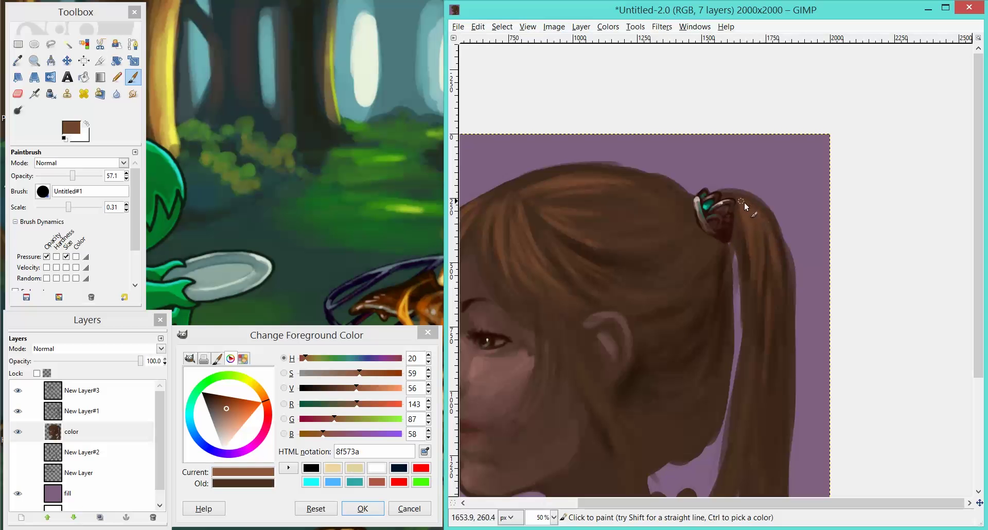
{"action": "left_click_drag", "start_coordinate": [788, 299], "coordinate": [785, 323]}
{"action": "left_click_drag", "start_coordinate": [752, 222], "coordinate": [752, 320]}
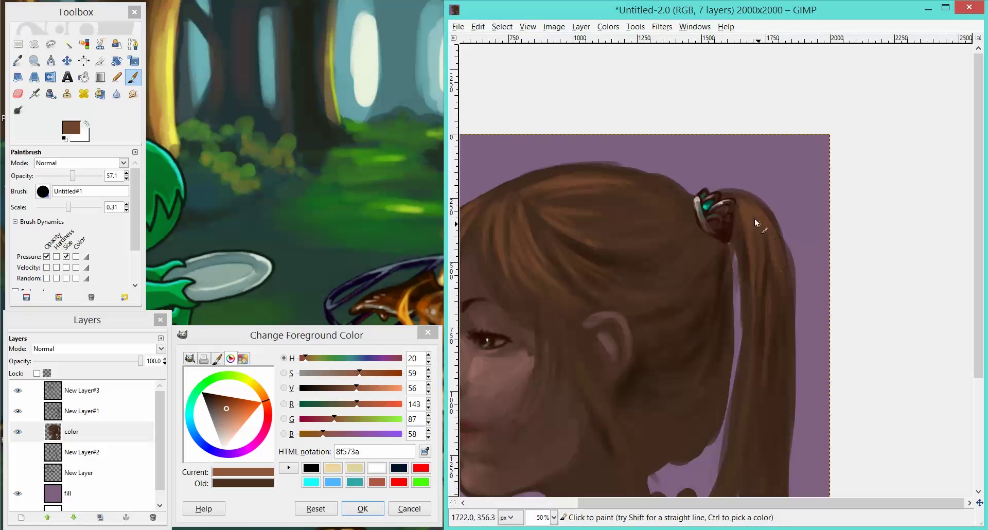
{"action": "left_click_drag", "start_coordinate": [759, 217], "coordinate": [776, 330]}
Step: Paint more brown strands over the crown of the head, increasing the brush scale to 0.51
{"action": "scroll", "coordinate": [730, 315], "scroll_direction": "left", "scroll_amount": 3}
{"action": "key", "text": "bracketright"}
{"action": "mouse_move", "coordinate": [668, 229]}
{"action": "left_mouse_down"}
{"action": "mouse_move", "coordinate": [648, 197]}
{"action": "mouse_move", "coordinate": [627, 211]}
{"action": "mouse_move", "coordinate": [699, 209]}
{"action": "mouse_move", "coordinate": [673, 192]}
{"action": "mouse_move", "coordinate": [684, 188]}
{"action": "mouse_move", "coordinate": [609, 199]}
{"action": "mouse_move", "coordinate": [663, 186]}
{"action": "mouse_move", "coordinate": [691, 192]}
{"action": "mouse_move", "coordinate": [647, 185]}
{"action": "mouse_move", "coordinate": [690, 188]}
{"action": "left_mouse_up"}
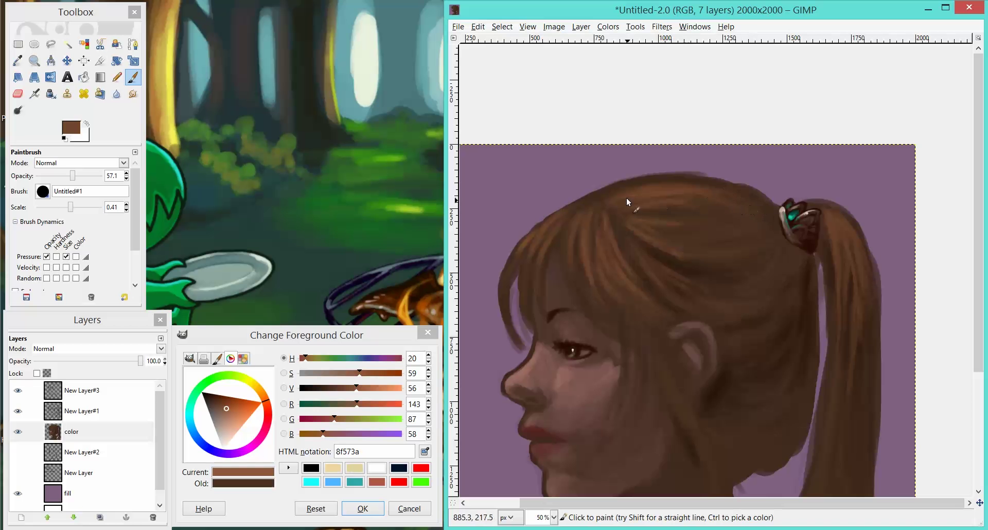
{"action": "key", "text": "bracketright"}
{"action": "scroll", "coordinate": [615, 290], "scroll_direction": "down", "scroll_amount": 3}
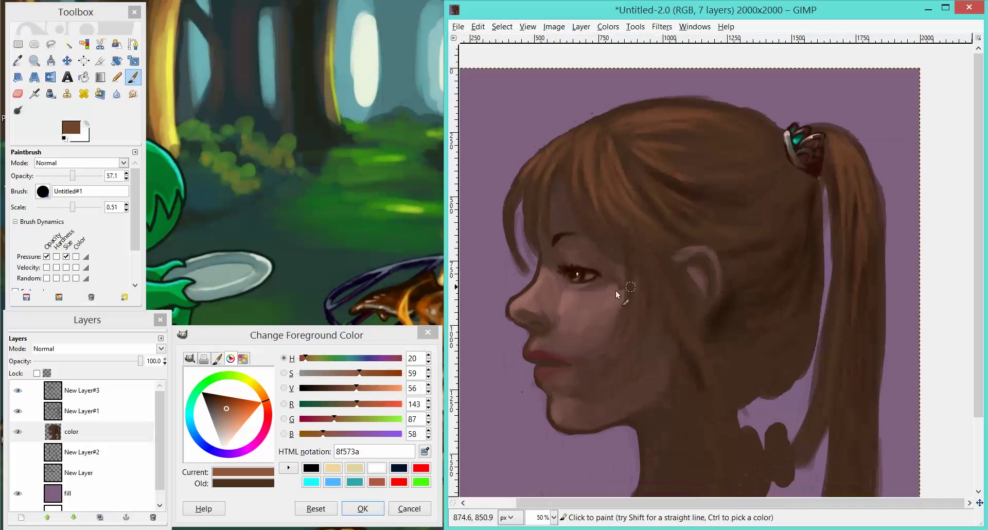
Step: Increase the brush scale to 0.91, sample the skin tone below the eye and paint over the upper cheek
{"action": "key", "text": "bracketright"}
{"action": "key", "text": "bracketright"}
{"action": "key", "text": "bracketright"}
{"action": "key", "text": "bracketright"}
{"action": "left_click", "coordinate": [566, 307], "text": "ctrl"}
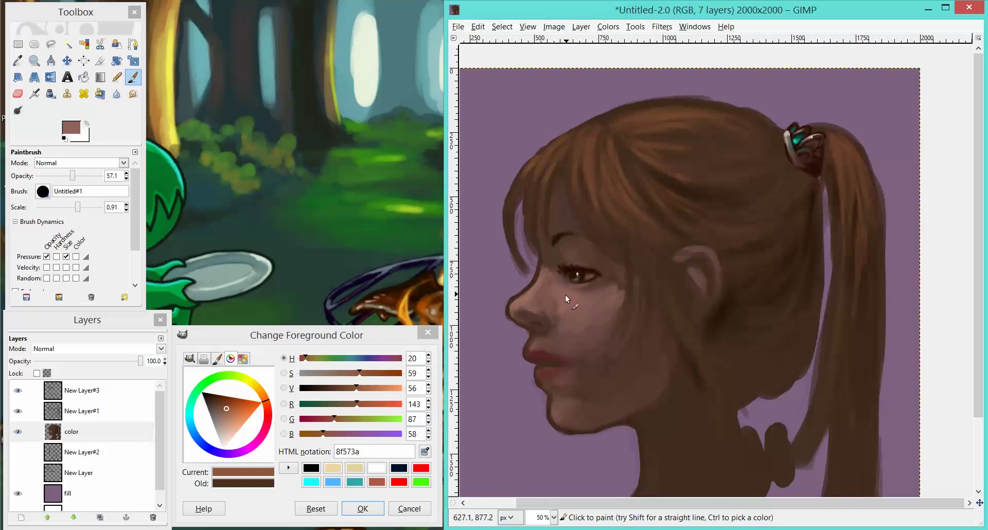
{"action": "mouse_move", "coordinate": [565, 295]}
{"action": "left_mouse_down"}
{"action": "mouse_move", "coordinate": [589, 304]}
{"action": "mouse_move", "coordinate": [581, 313]}
{"action": "mouse_move", "coordinate": [605, 292]}
{"action": "mouse_move", "coordinate": [610, 310]}
{"action": "mouse_move", "coordinate": [590, 305]}
{"action": "mouse_move", "coordinate": [559, 311]}
{"action": "left_mouse_up"}
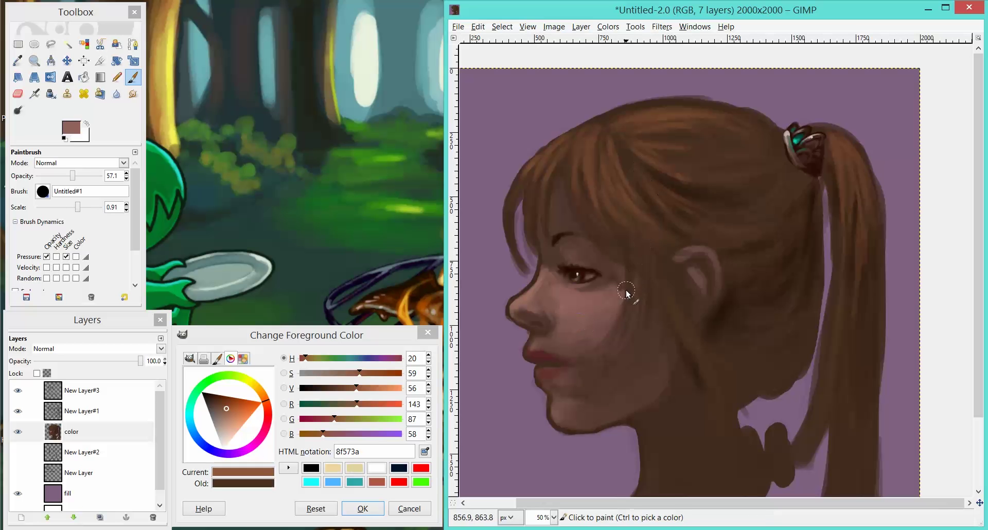
Step: Reduce the brush scale to 0.71 and blend the cheek's edge beside the hair with tones sampled from the face
{"action": "key", "text": "bracketleft"}
{"action": "key", "text": "bracketleft"}
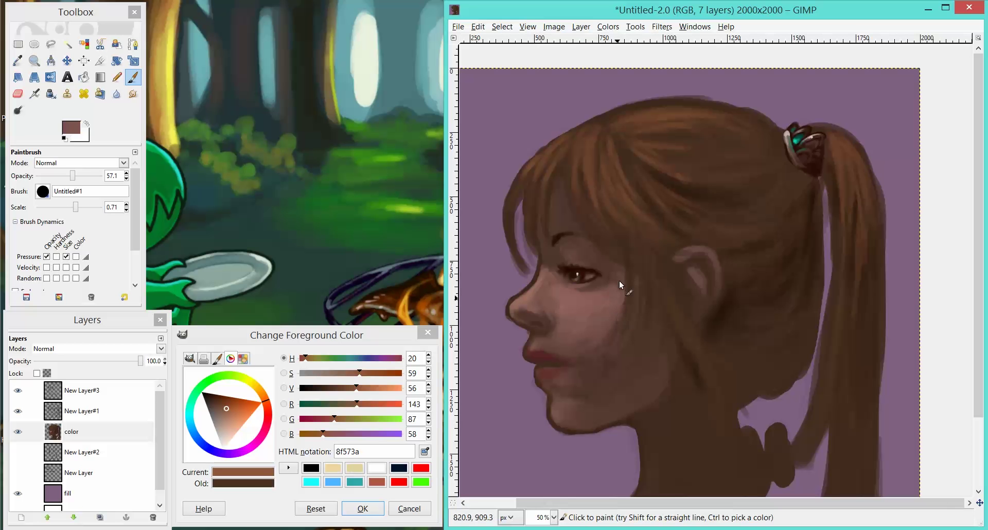
{"action": "left_click", "coordinate": [614, 329], "text": "ctrl"}
{"action": "left_click", "coordinate": [617, 324], "text": "ctrl"}
{"action": "left_click", "coordinate": [612, 292], "text": "ctrl"}
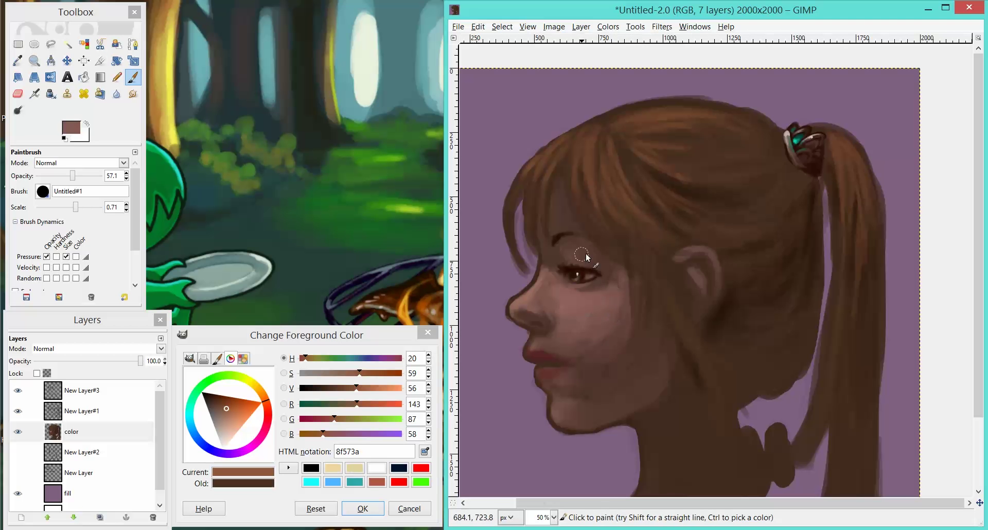
Step: Refine the upper eyelid with skin tones sampled around the eye, using brush scales from 0.31 to 0.41
{"action": "scroll", "coordinate": [582, 262], "scroll_direction": "up", "scroll_amount": 1}
{"action": "key", "text": "bracketleft"}
{"action": "key", "text": "bracketleft"}
{"action": "key", "text": "bracketleft"}
{"action": "key", "text": "bracketleft"}
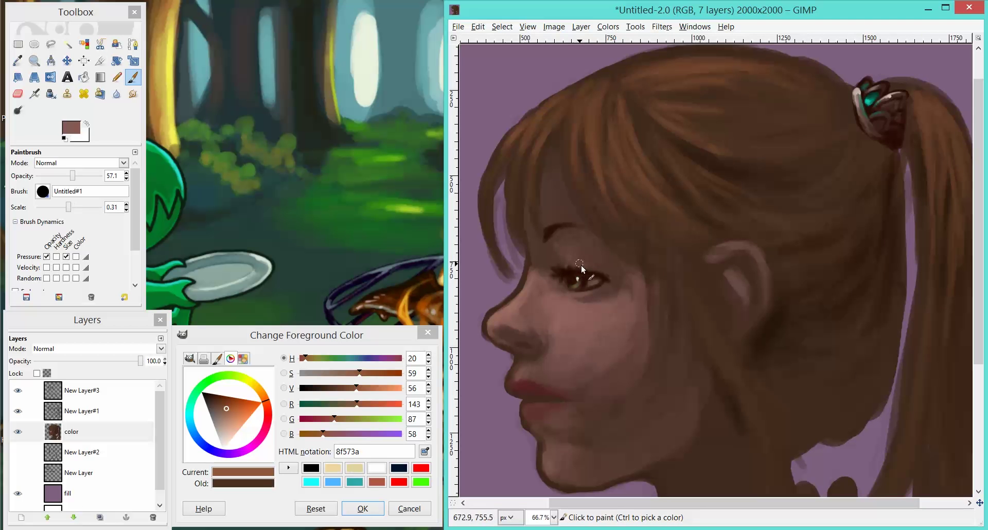
{"action": "left_click_drag", "start_coordinate": [579, 263], "coordinate": [597, 268]}
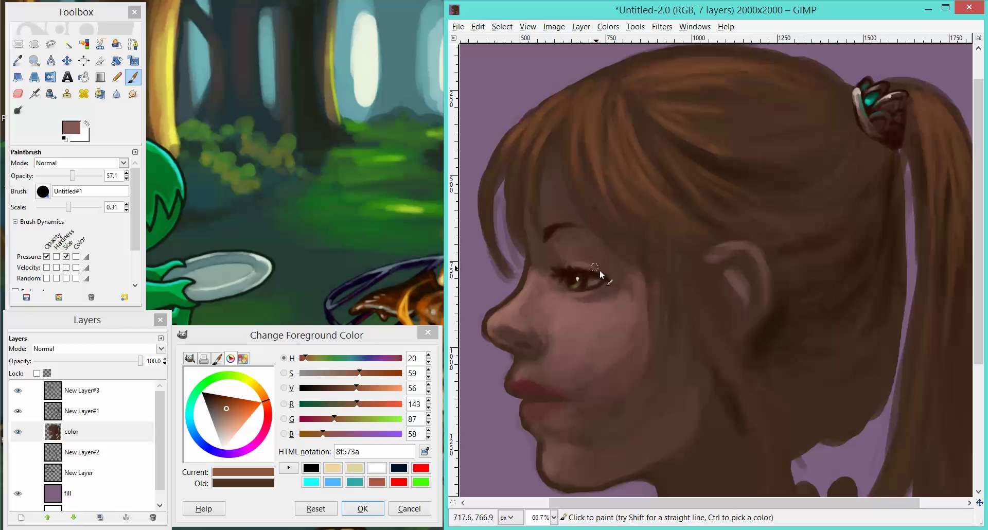
{"action": "left_click", "coordinate": [574, 261], "text": "ctrl"}
{"action": "left_click", "coordinate": [568, 255], "text": "ctrl"}
{"action": "key", "text": "bracketright"}
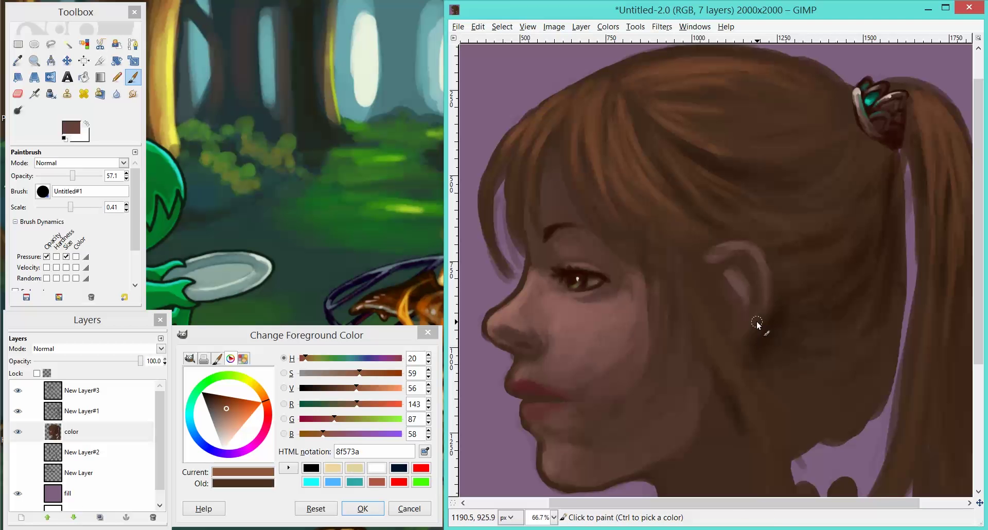
Step: Sample dark brown from the neck below the jaw, enlarge the brush scale to 1.51 and smooth the neck shading
{"action": "scroll", "coordinate": [720, 381], "scroll_direction": "down", "scroll_amount": 2}
{"action": "left_click", "coordinate": [681, 421], "text": "ctrl"}
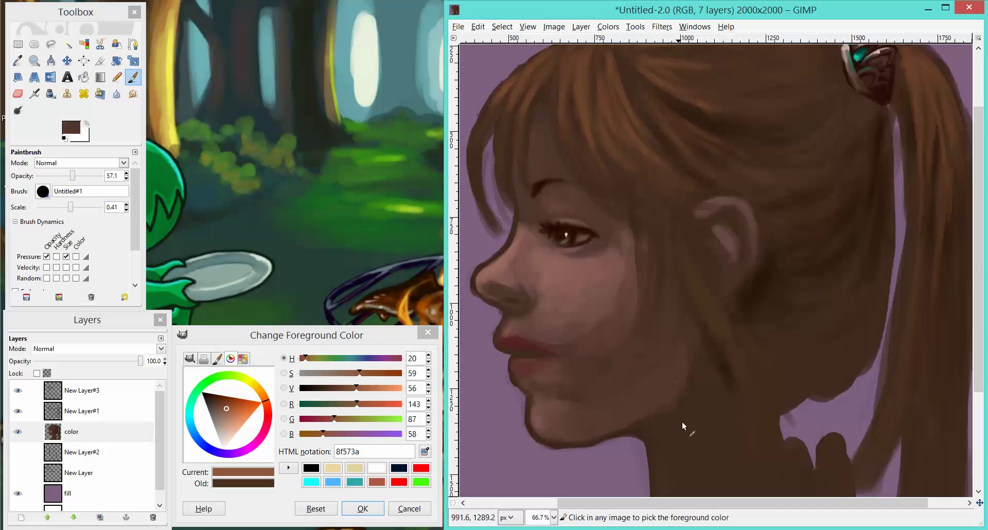
{"action": "key", "text": "bracketright"}
{"action": "key", "text": "bracketright"}
{"action": "key", "text": "bracketright"}
{"action": "key", "text": "bracketright"}
{"action": "key", "text": "minus"}
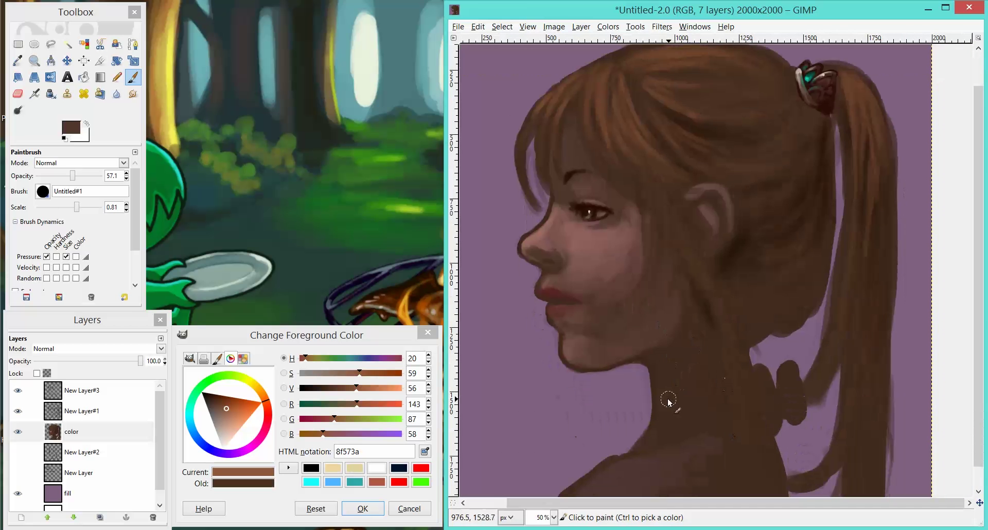
{"action": "key", "text": "bracketright"}
{"action": "key", "text": "bracketright"}
{"action": "key", "text": "bracketright"}
{"action": "key", "text": "bracketright"}
{"action": "key", "text": "bracketright"}
{"action": "key", "text": "bracketright"}
{"action": "key", "text": "bracketright"}
{"action": "left_click_drag", "start_coordinate": [656, 442], "coordinate": [669, 413]}
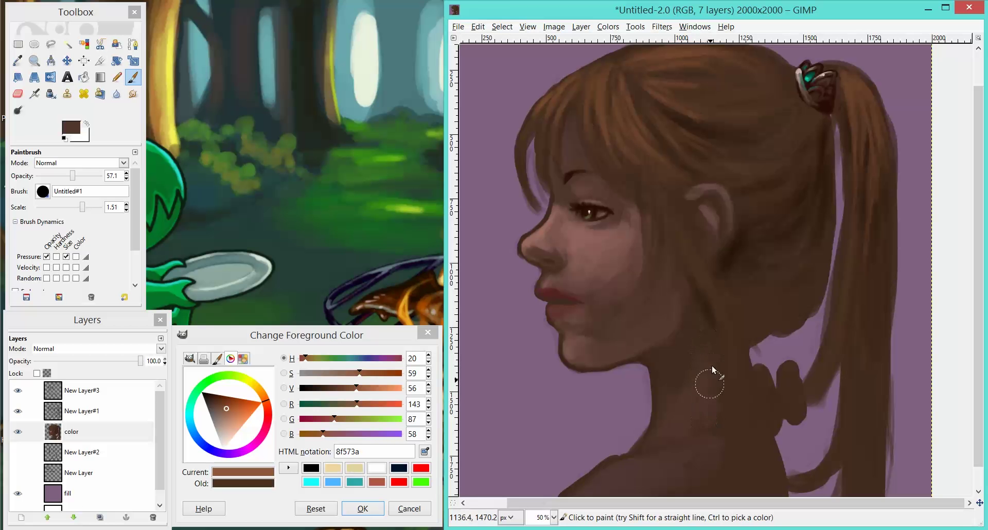
Step: Sample a pinkish skin tone and paint a soft light area on top of the shoulder
{"action": "scroll", "coordinate": [743, 360], "scroll_direction": "down", "scroll_amount": 3}
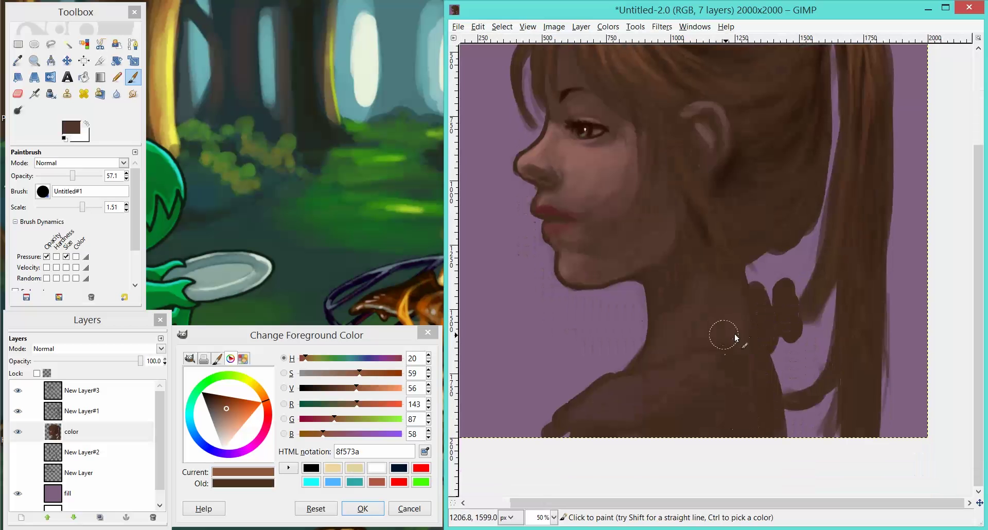
{"action": "scroll", "coordinate": [607, 391], "scroll_direction": "up", "scroll_amount": 1}
{"action": "scroll", "coordinate": [607, 391], "scroll_direction": "left", "scroll_amount": 1}
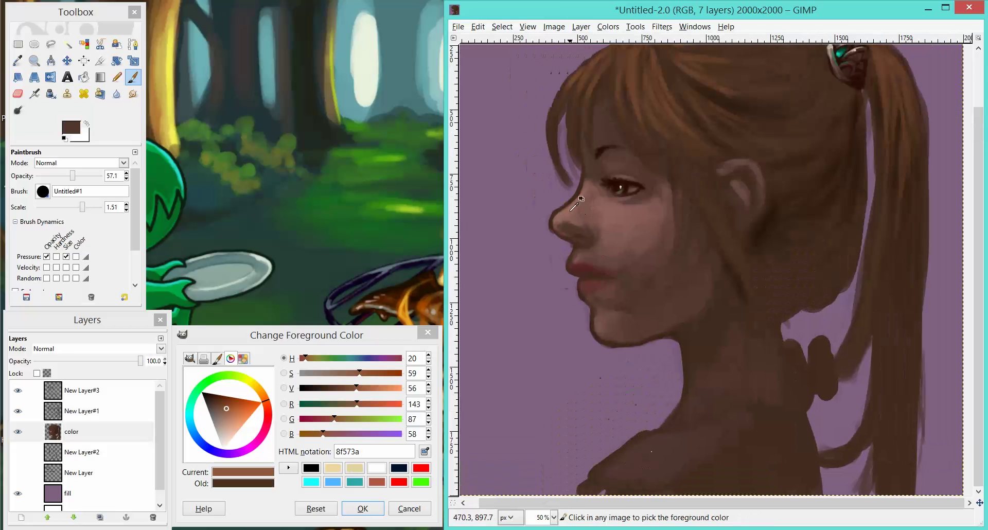
{"action": "left_click", "coordinate": [638, 412], "text": "ctrl"}
{"action": "mouse_move", "coordinate": [610, 437]}
{"action": "left_mouse_down"}
{"action": "mouse_move", "coordinate": [679, 409]}
{"action": "mouse_move", "coordinate": [661, 408]}
{"action": "mouse_move", "coordinate": [689, 407]}
{"action": "mouse_move", "coordinate": [626, 450]}
{"action": "left_mouse_up"}
{"action": "left_click_drag", "start_coordinate": [744, 282], "coordinate": [618, 337]}
{"action": "scroll", "coordinate": [608, 296], "scroll_direction": "up", "scroll_amount": 1}
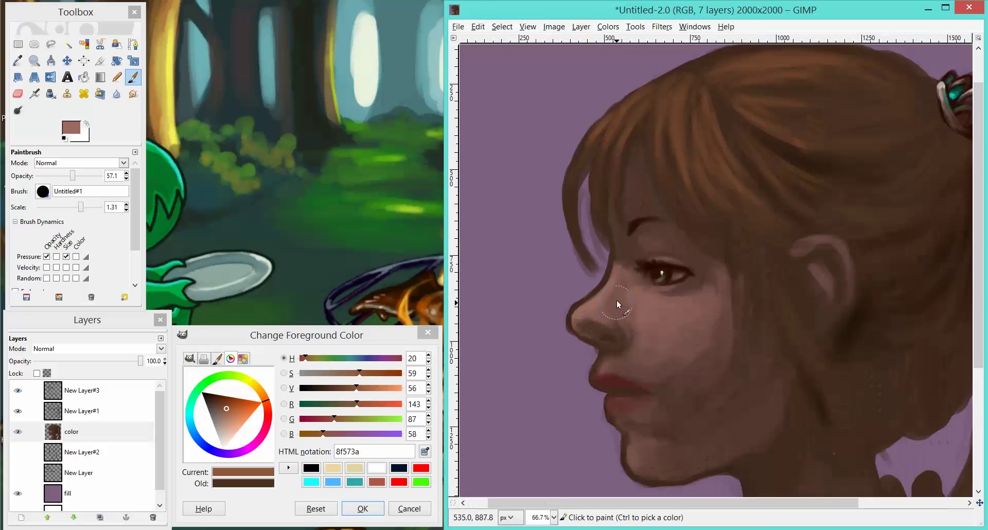
Step: Set the foreground color to ce9063 and the brush scale to 0.31, then paint a highlight along the bridge of the nose
{"action": "key", "text": "bracketleft"}
{"action": "key", "text": "bracketleft"}
{"action": "scroll", "coordinate": [803, 383], "scroll_direction": "down", "scroll_amount": 2}
{"action": "key", "text": "bracketleft"}
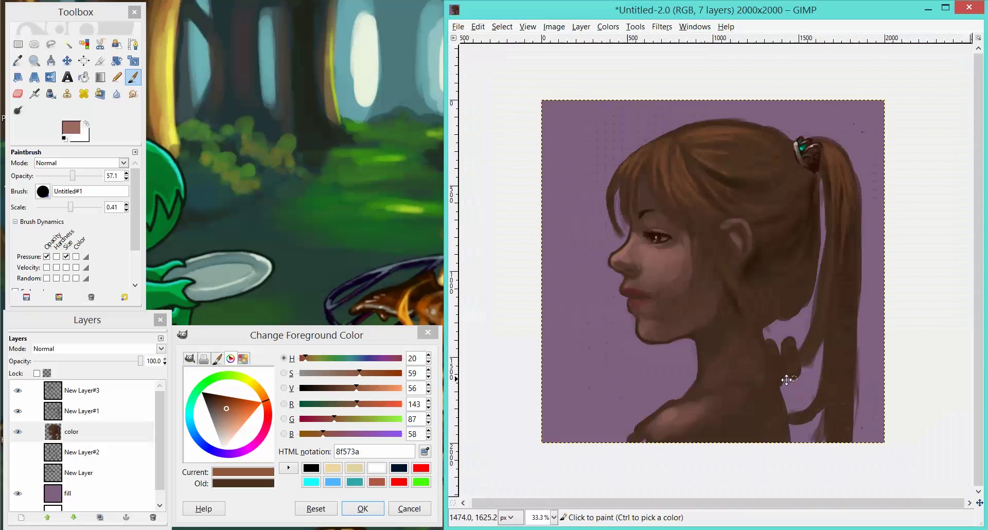
{"action": "mouse_move", "coordinate": [787, 380]}
{"action": "left_mouse_down"}
{"action": "mouse_move", "coordinate": [785, 418]}
{"action": "mouse_move", "coordinate": [801, 399]}
{"action": "left_mouse_up"}
{"action": "scroll", "coordinate": [717, 339], "scroll_direction": "up", "scroll_amount": 2}
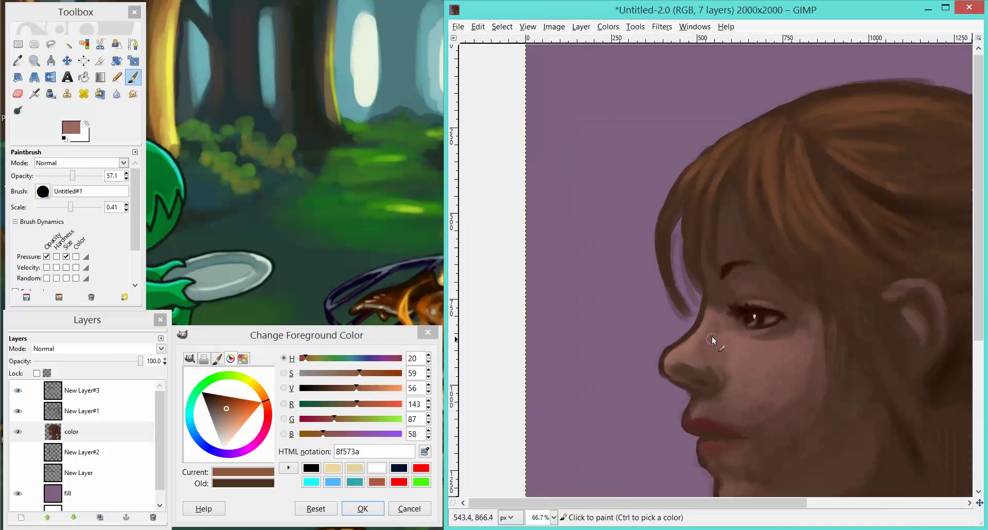
{"action": "key", "text": "bracketleft"}
{"action": "key", "text": "bracketleft"}
{"action": "key", "text": "bracketright"}
{"action": "key", "text": "bracketright"}
{"action": "key", "text": "ctrl"}
{"action": "left_click", "coordinate": [694, 360], "text": "ctrl"}
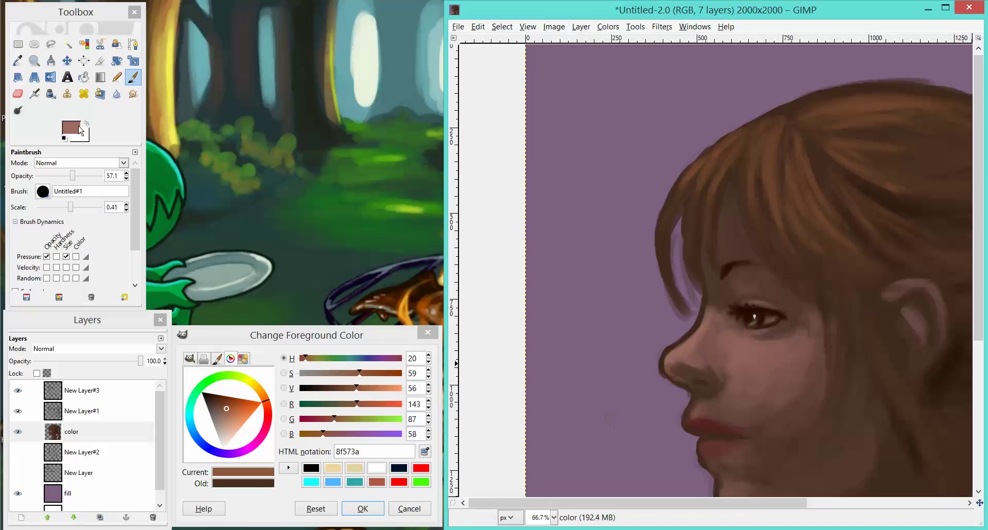
{"action": "left_click_drag", "start_coordinate": [255, 397], "coordinate": [235, 417]}
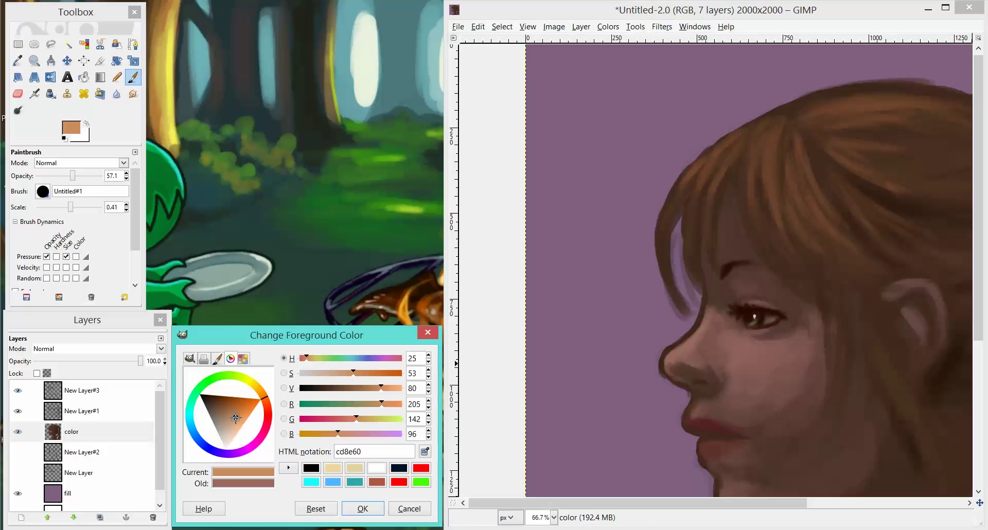
{"action": "left_click", "coordinate": [741, 82]}
{"action": "key", "text": "bracketleft"}
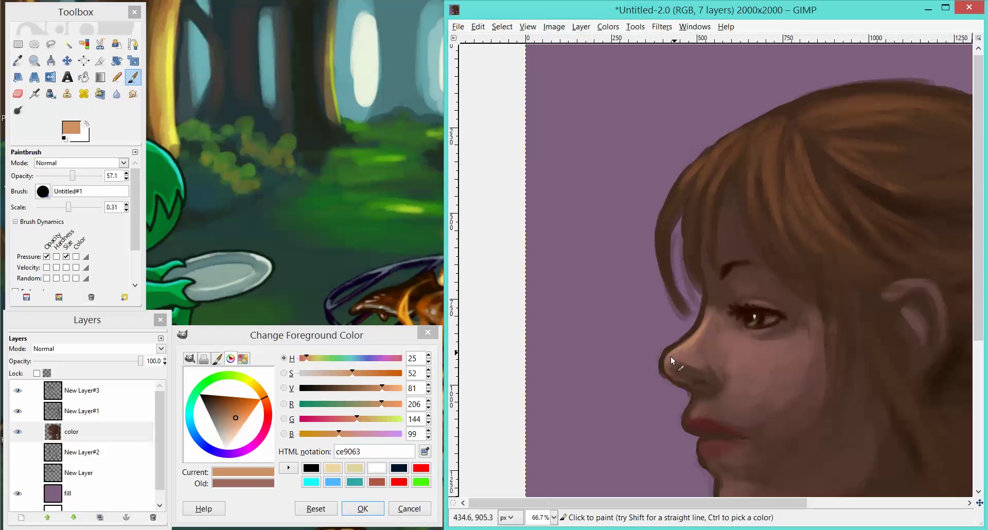
Step: Sample a softer tan from the nose highlight and blend it across the nose at brush scale 0.51
{"action": "scroll", "coordinate": [778, 360], "scroll_direction": "down", "scroll_amount": 1}
{"action": "scroll", "coordinate": [778, 359], "scroll_direction": "right", "scroll_amount": 1}
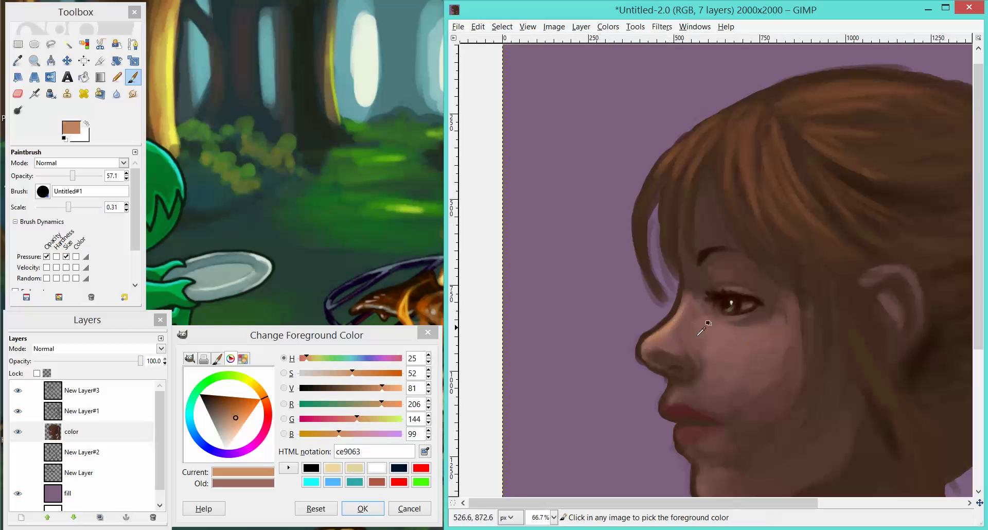
{"action": "key", "text": "bracketright"}
{"action": "key", "text": "bracketright"}
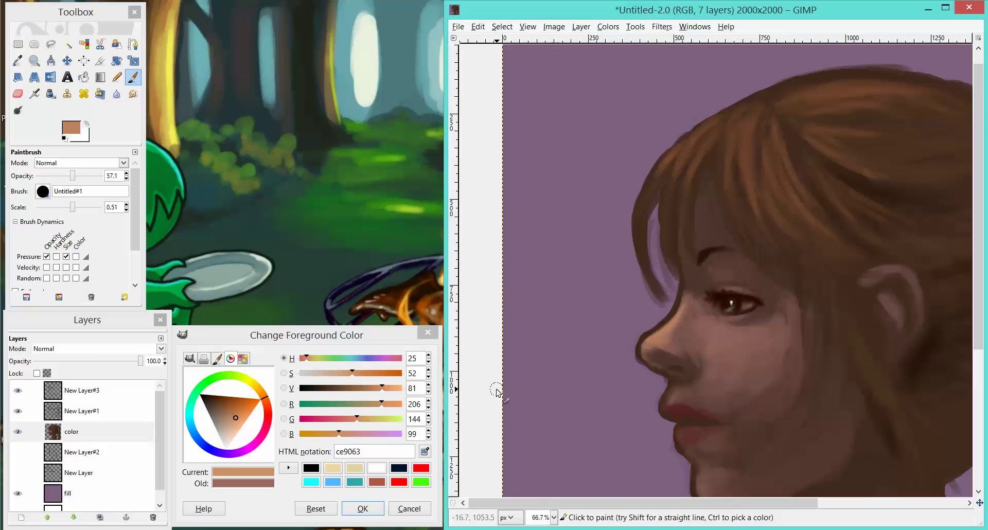
Step: Set the foreground color to e5a776 and paint highlights on the nose and below the eye, raising the brush scale to 0.71
{"action": "left_click", "coordinate": [266, 400]}
{"action": "left_click_drag", "start_coordinate": [237, 429], "coordinate": [240, 426]}
{"action": "left_click", "coordinate": [662, 332]}
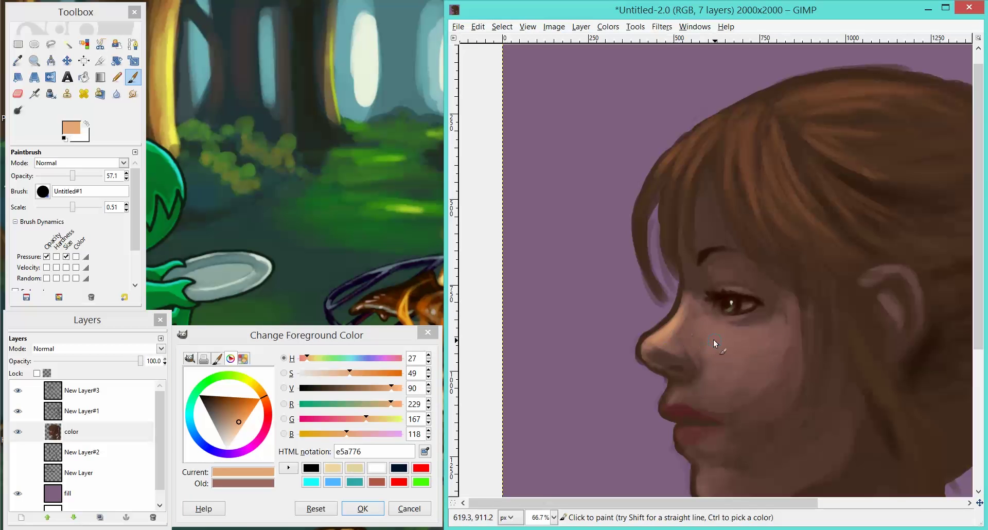
{"action": "mouse_move", "coordinate": [715, 335]}
{"action": "left_mouse_down"}
{"action": "mouse_move", "coordinate": [742, 331]}
{"action": "mouse_move", "coordinate": [734, 337]}
{"action": "mouse_move", "coordinate": [712, 316]}
{"action": "left_mouse_up"}
{"action": "scroll", "coordinate": [730, 305], "scroll_direction": "down", "scroll_amount": 2}
{"action": "scroll", "coordinate": [731, 304], "scroll_direction": "right", "scroll_amount": 1}
{"action": "key", "text": "bracketright"}
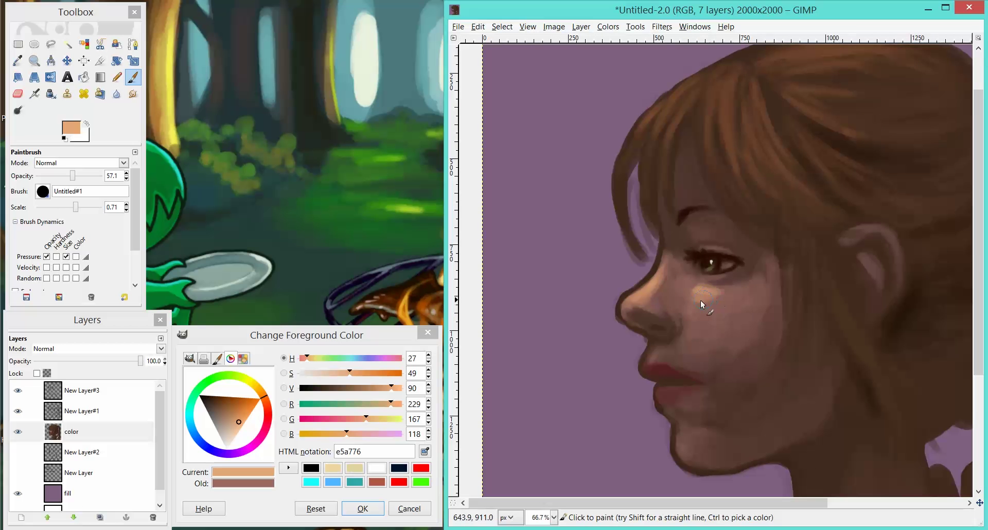
Step: Sample tan from the cheek highlight and blend the lit areas of the cheek, nose and eye socket
{"action": "left_click", "coordinate": [700, 300], "text": "ctrl"}
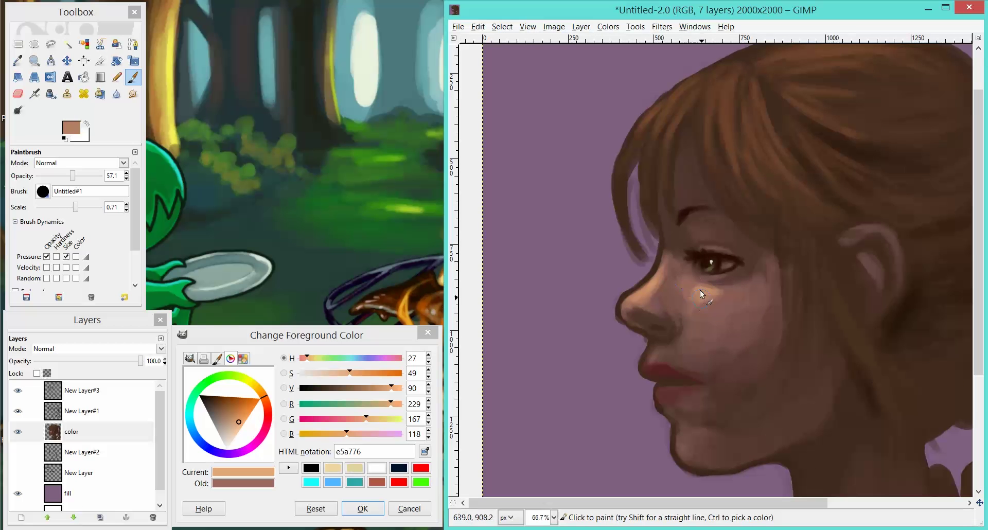
{"action": "left_click_drag", "start_coordinate": [664, 305], "coordinate": [661, 327]}
{"action": "left_click_drag", "start_coordinate": [703, 269], "coordinate": [699, 260]}
Step: Shrink the brush, sample muted brown above the upper lip and shade the area between the nose and mouth
{"action": "key", "text": "bracketleft"}
{"action": "key", "text": "bracketleft"}
{"action": "key", "text": "bracketleft"}
{"action": "key", "text": "bracketleft"}
{"action": "key", "text": "bracketright"}
{"action": "left_click", "coordinate": [677, 357], "text": "ctrl"}
Step: Set the brush scale to 0.71, sample tan from the lit skin and extend the highlight down the cheek and over the nose
{"action": "key", "text": "bracketright"}
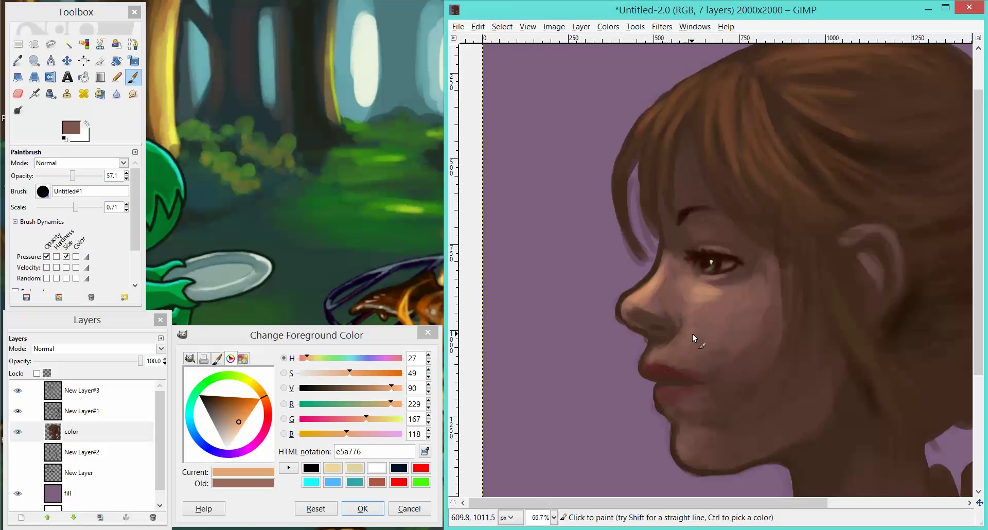
{"action": "left_click", "coordinate": [690, 326], "text": "ctrl"}
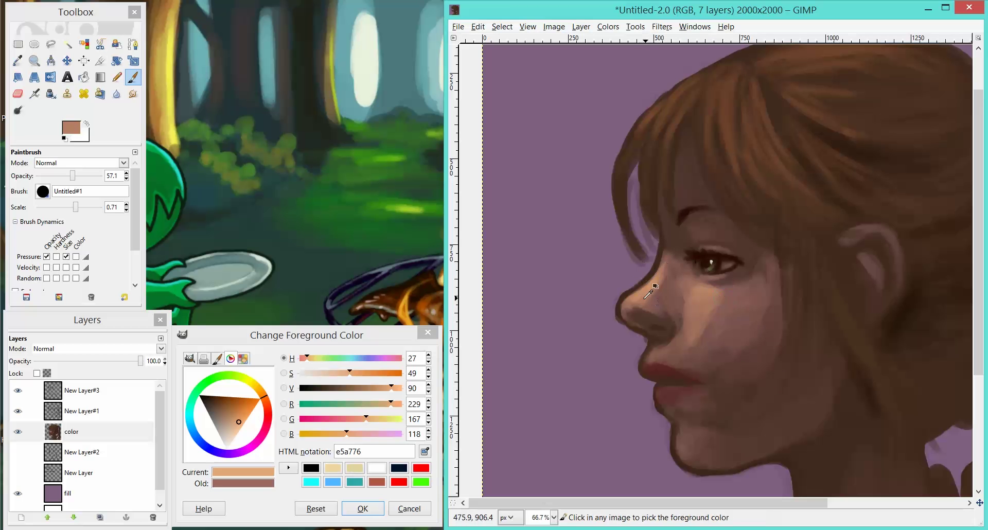
{"action": "left_click_drag", "start_coordinate": [656, 283], "coordinate": [634, 302]}
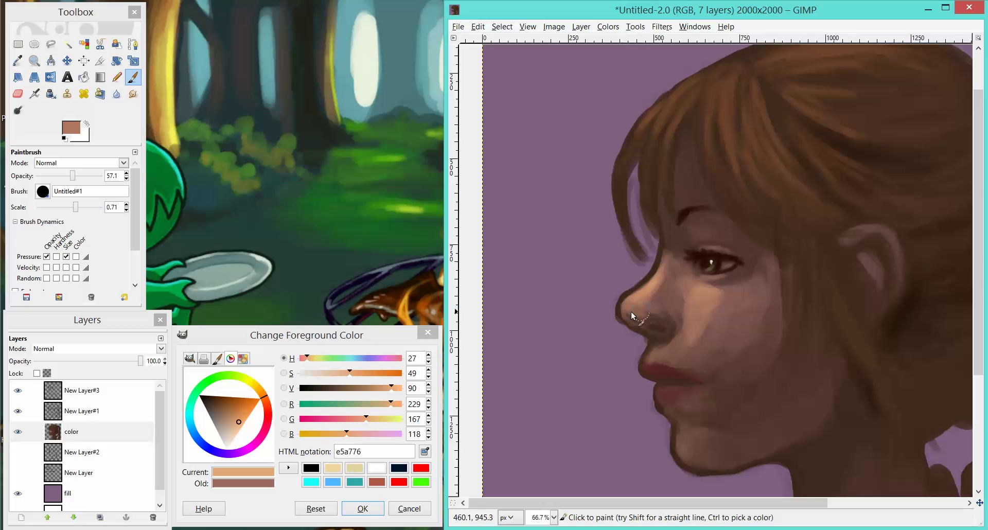
Step: Reduce the brush scale to 0.31, sample dark brown from the nose edge, raise opacity to 100 and darken the nose outline
{"action": "key", "text": "bracketleft"}
{"action": "key", "text": "bracketleft"}
{"action": "key", "text": "bracketleft"}
{"action": "left_click", "coordinate": [631, 292], "text": "ctrl"}
{"action": "key", "text": "bracketleft"}
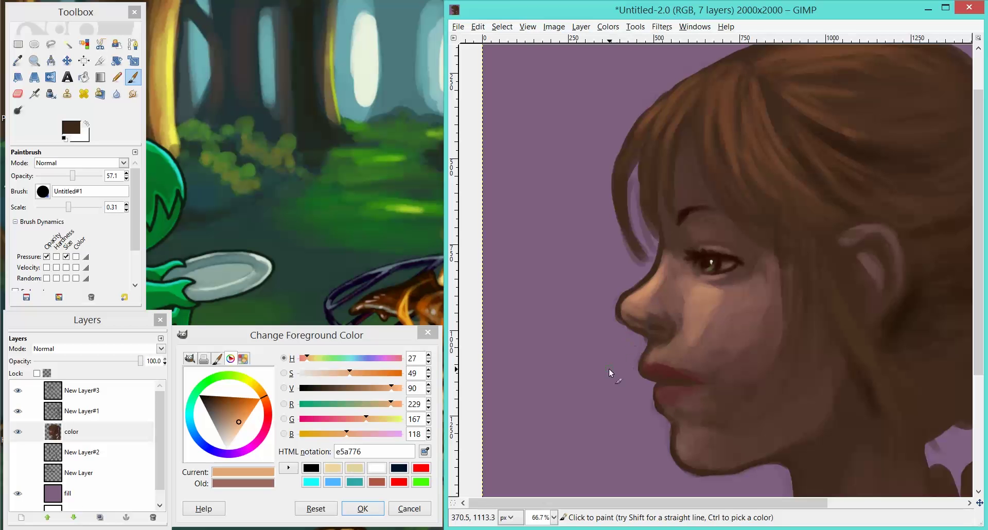
{"action": "left_click_drag", "start_coordinate": [72, 176], "coordinate": [137, 173]}
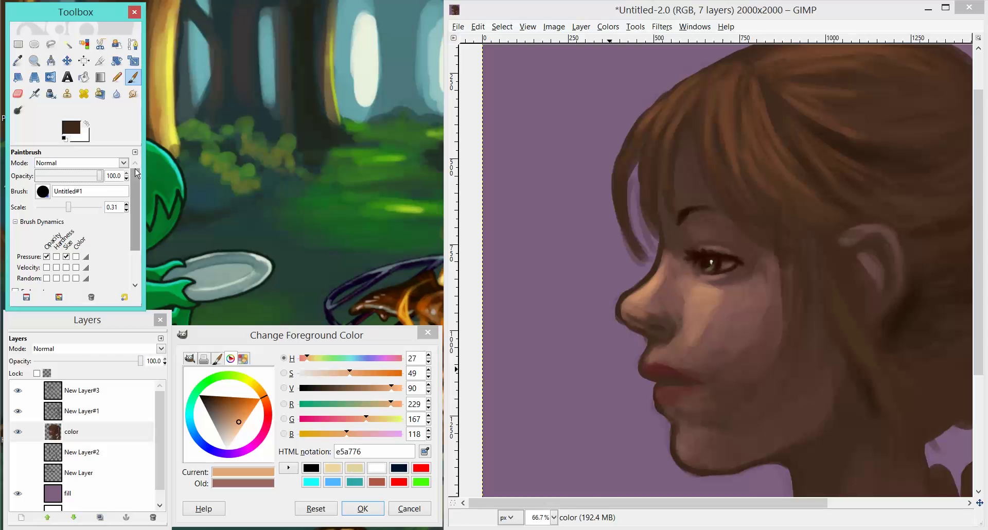
{"action": "left_click", "coordinate": [619, 317]}
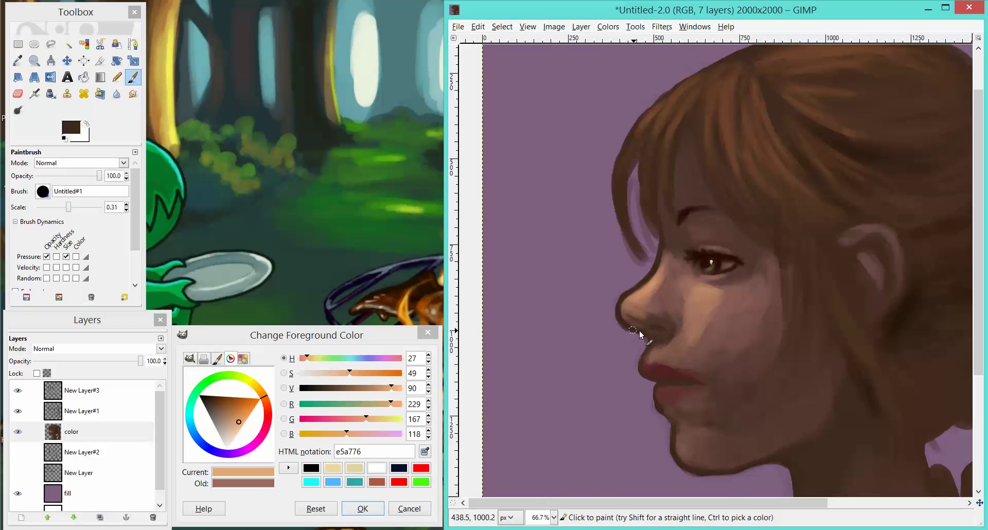
Step: Sample skin tones around the nose and cheek and blend the shading on the nostril and the area beside it
{"action": "left_click", "coordinate": [624, 309], "text": "ctrl"}
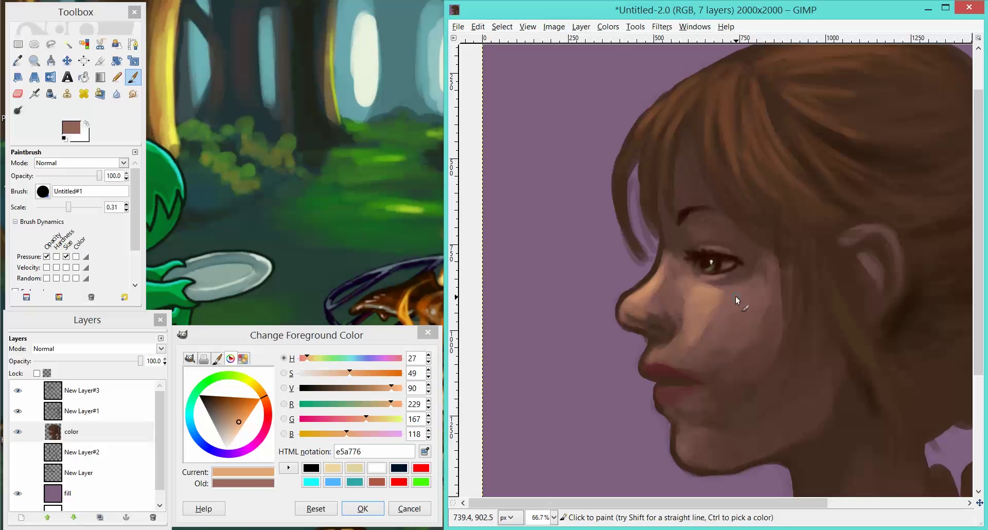
{"action": "left_click", "coordinate": [659, 325], "text": "ctrl"}
{"action": "left_click", "coordinate": [675, 333], "text": "ctrl"}
{"action": "mouse_move", "coordinate": [661, 320]}
{"action": "left_mouse_down"}
{"action": "mouse_move", "coordinate": [645, 309]}
{"action": "mouse_move", "coordinate": [651, 323]}
{"action": "mouse_move", "coordinate": [640, 319]}
{"action": "mouse_move", "coordinate": [671, 324]}
{"action": "left_mouse_up"}
{"action": "left_click", "coordinate": [639, 313], "text": "ctrl"}
Step: Set the brush scale to 0.51, sample dark brown from the jaw edge and shade under the chin and along the neck
{"action": "scroll", "coordinate": [851, 386], "scroll_direction": "down", "scroll_amount": 4}
{"action": "scroll", "coordinate": [794, 379], "scroll_direction": "right", "scroll_amount": 4}
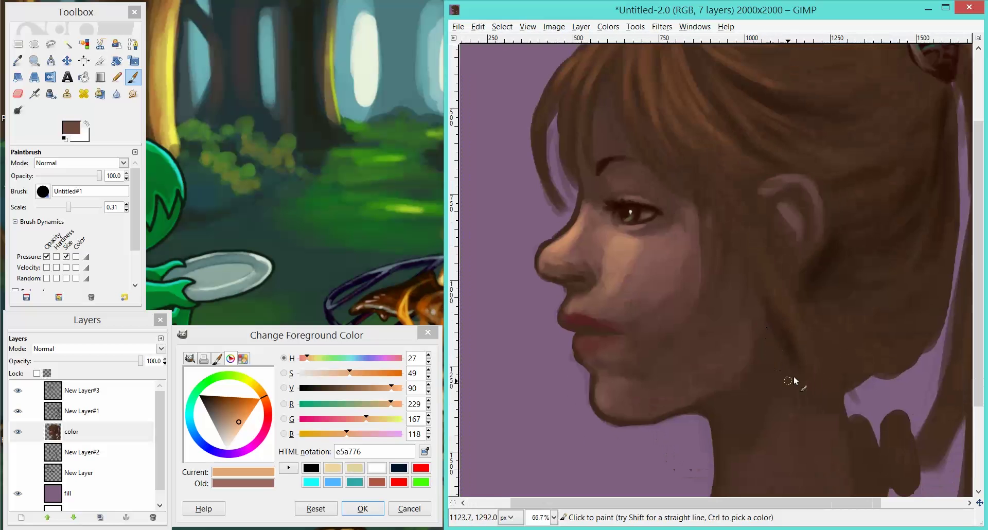
{"action": "scroll", "coordinate": [838, 339], "scroll_direction": "down", "scroll_amount": 1}
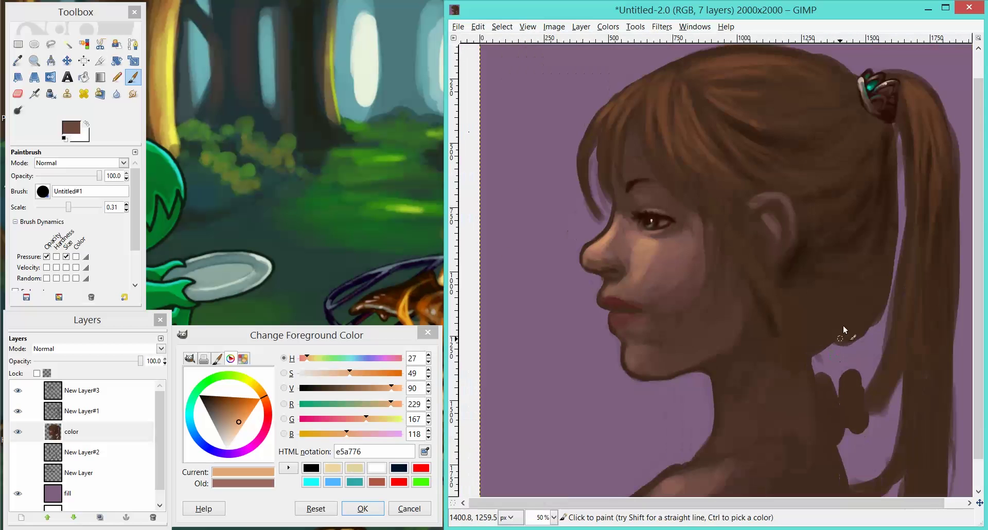
{"action": "scroll", "coordinate": [823, 329], "scroll_direction": "down", "scroll_amount": 1}
{"action": "scroll", "coordinate": [813, 332], "scroll_direction": "right", "scroll_amount": 2}
{"action": "key", "text": "bracketright"}
{"action": "key", "text": "bracketright"}
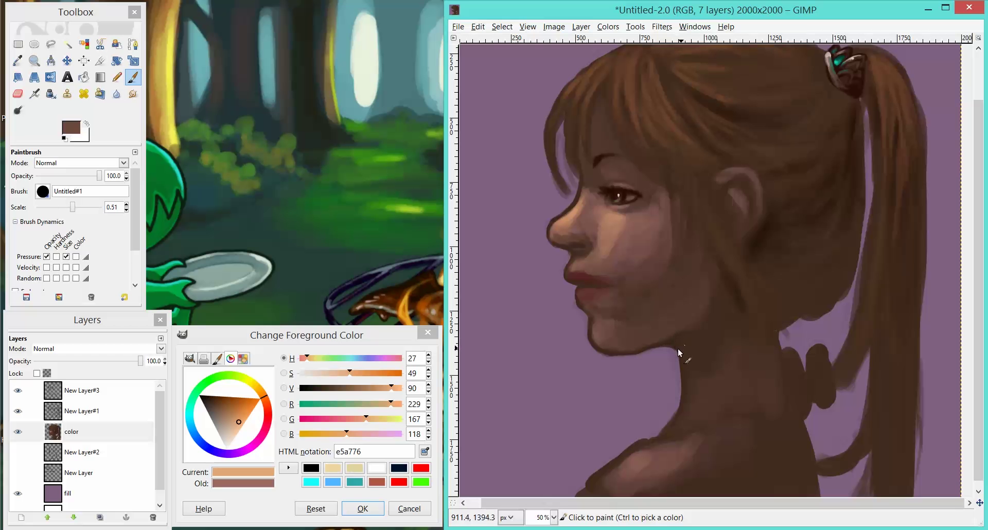
{"action": "left_click", "coordinate": [661, 344], "text": "ctrl"}
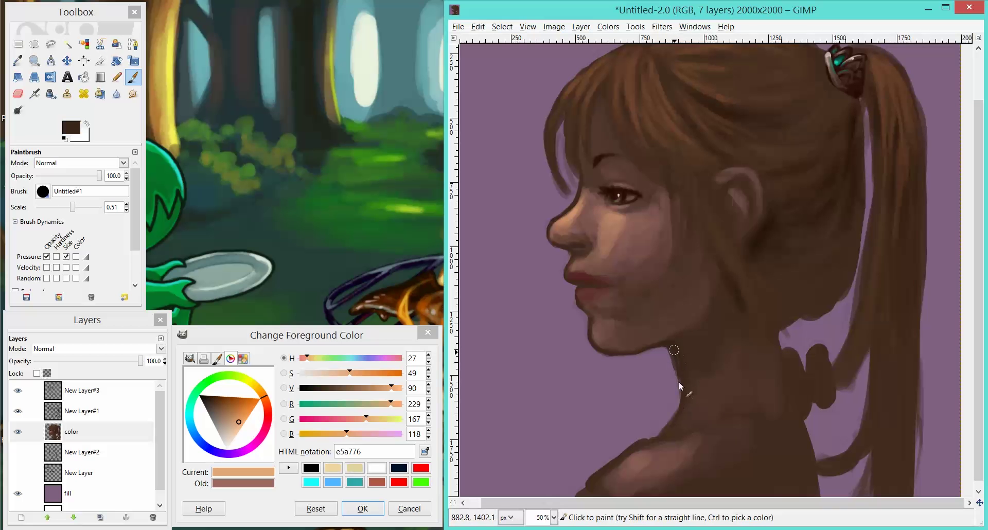
{"action": "scroll", "coordinate": [721, 345], "scroll_direction": "right", "scroll_amount": 2}
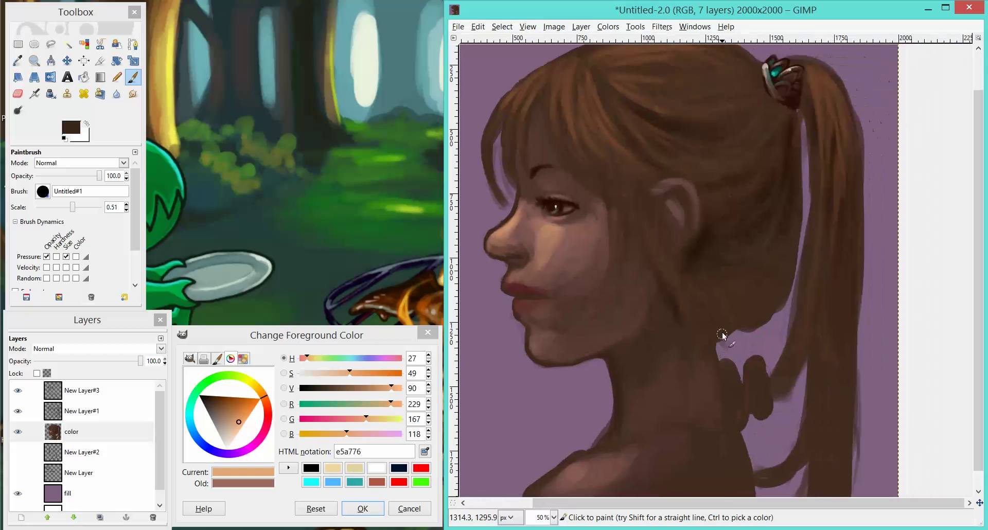
Step: Sample skin tones from the face to smooth the cheek shading and paint warm light along the ear's upper rim
{"action": "scroll", "coordinate": [764, 328], "scroll_direction": "up", "scroll_amount": 2}
{"action": "scroll", "coordinate": [744, 405], "scroll_direction": "left", "scroll_amount": 1}
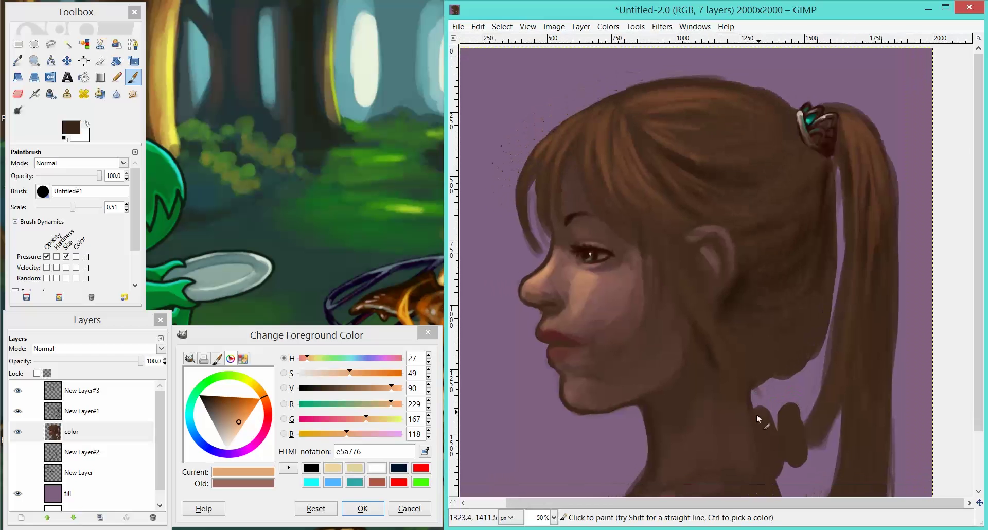
{"action": "left_click", "coordinate": [568, 274], "text": "ctrl"}
{"action": "left_click", "coordinate": [584, 291], "text": "ctrl"}
{"action": "left_click", "coordinate": [579, 304], "text": "ctrl"}
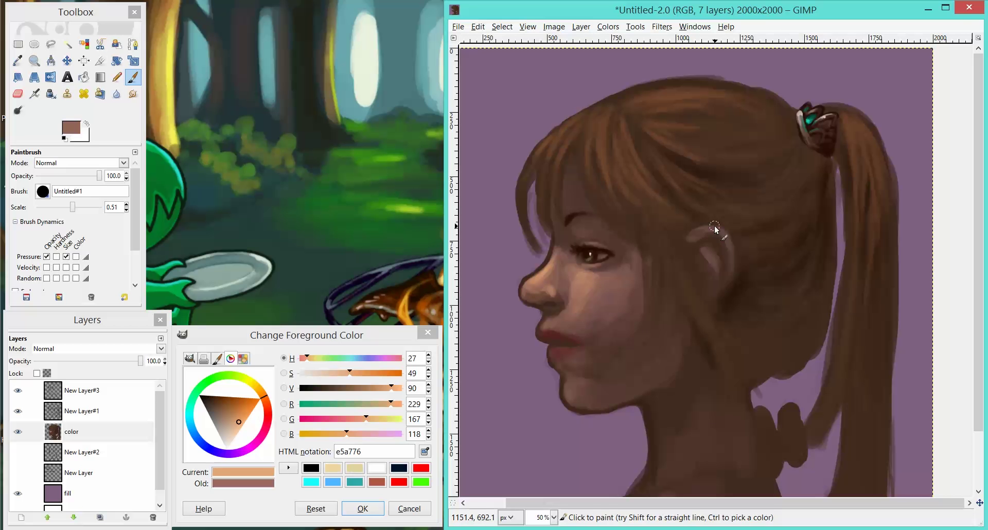
{"action": "left_click", "coordinate": [553, 260], "text": "ctrl"}
{"action": "left_click", "coordinate": [726, 233], "text": "ctrl"}
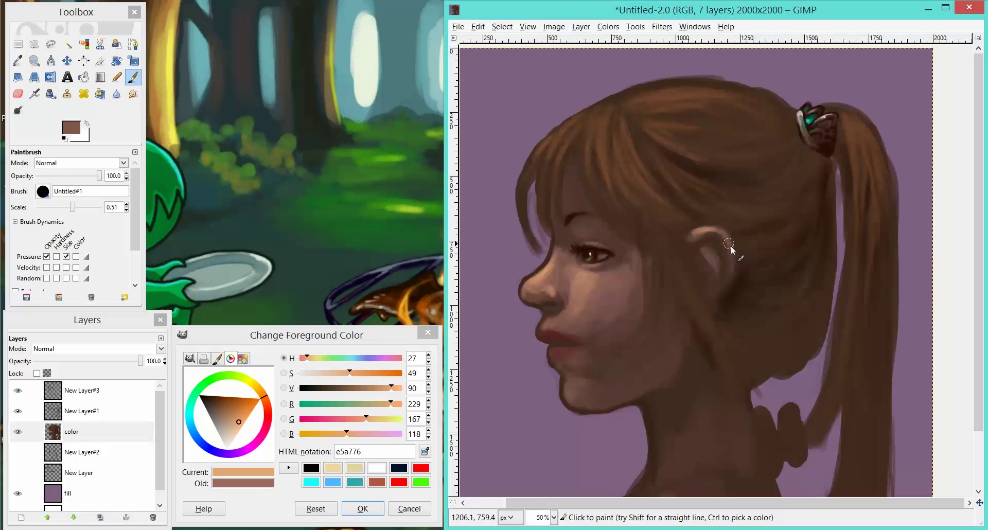
Step: Erase along the front of the nose with a smaller 0.50-scale eraser to refine its profile
{"action": "scroll", "coordinate": [823, 258], "scroll_direction": "up", "scroll_amount": 1}
{"action": "scroll", "coordinate": [820, 304], "scroll_direction": "down", "scroll_amount": 1}
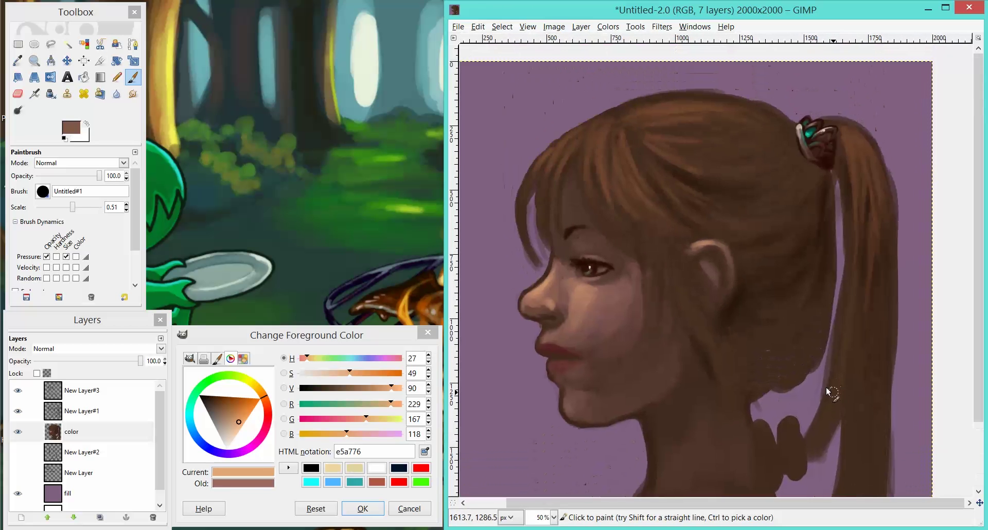
{"action": "scroll", "coordinate": [815, 348], "scroll_direction": "down", "scroll_amount": 1}
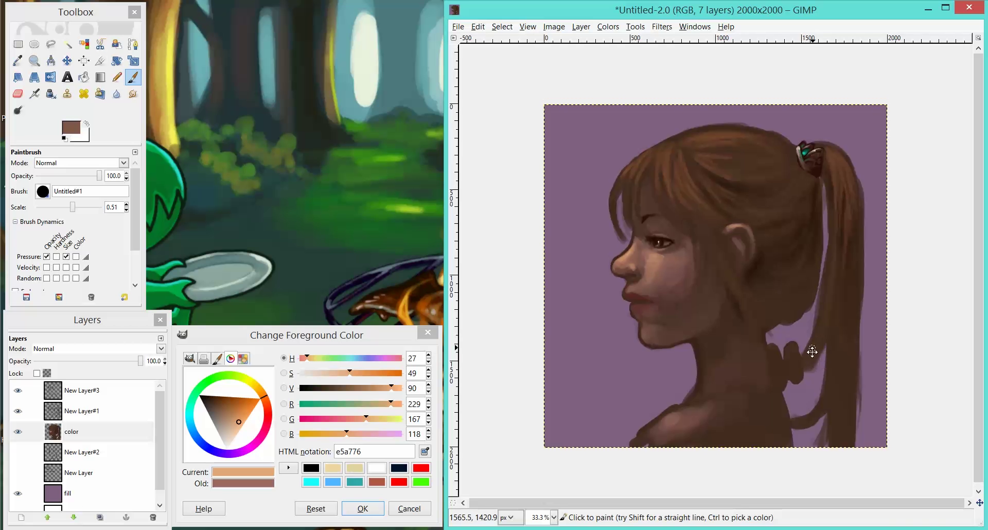
{"action": "scroll", "coordinate": [734, 287], "scroll_direction": "up", "scroll_amount": 2}
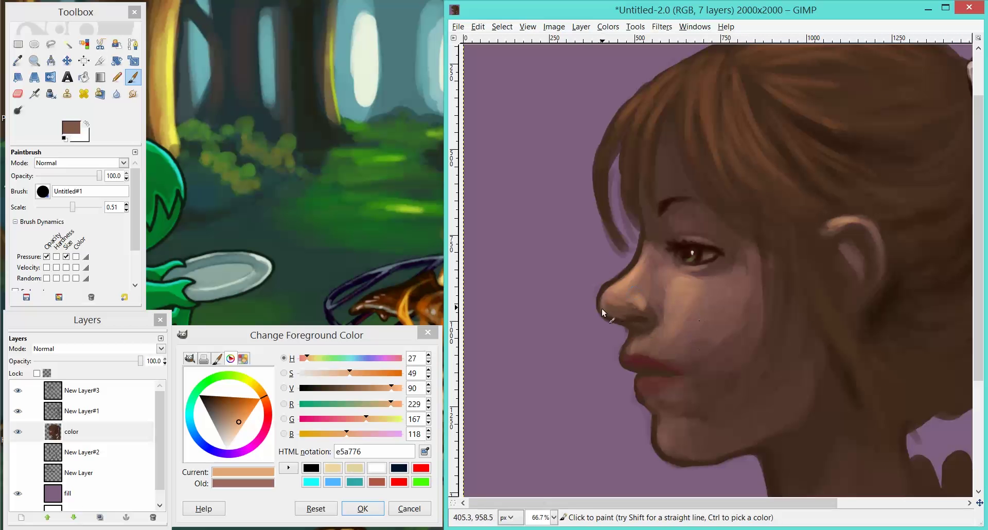
{"action": "key", "text": "shift+e"}
{"action": "key", "text": "bracketleft"}
{"action": "key", "text": "bracketleft"}
{"action": "key", "text": "bracketleft"}
{"action": "left_click", "coordinate": [600, 307]}
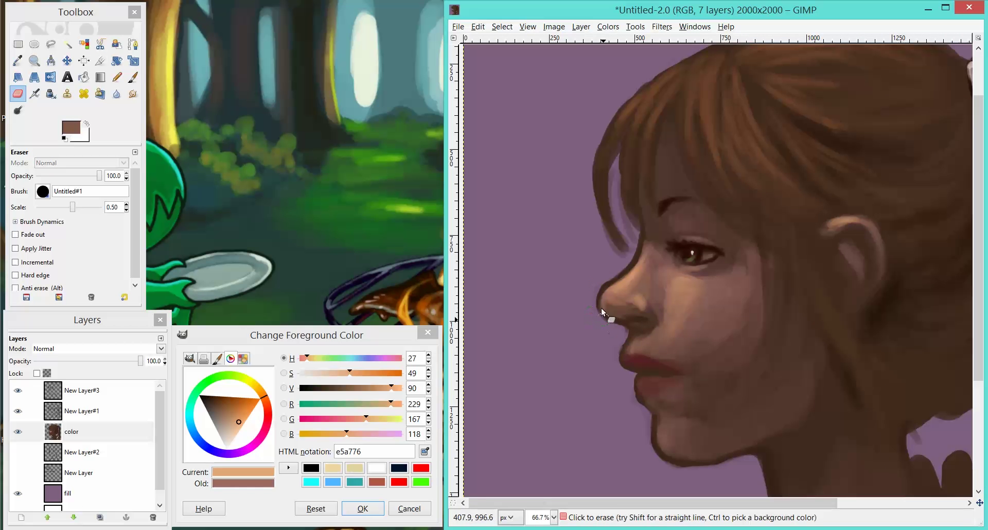
{"action": "left_click_drag", "start_coordinate": [606, 282], "coordinate": [592, 290]}
Step: Return to the Paintbrush at scale 0.31 and paint warm tan light on the nose tip and the front of the chin
{"action": "key", "text": "p"}
{"action": "key", "text": "bracketleft"}
{"action": "key", "text": "bracketleft"}
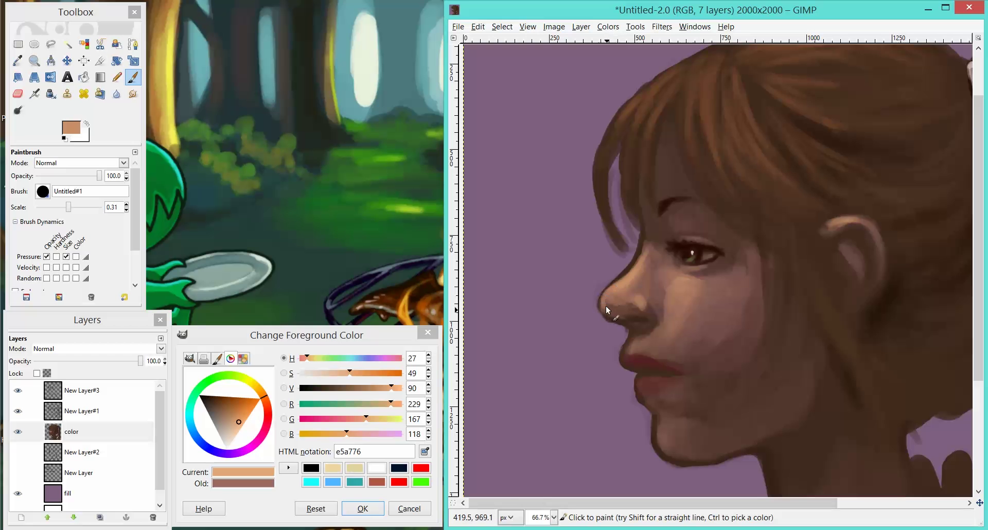
{"action": "key", "text": "space"}
{"action": "key", "text": "space"}
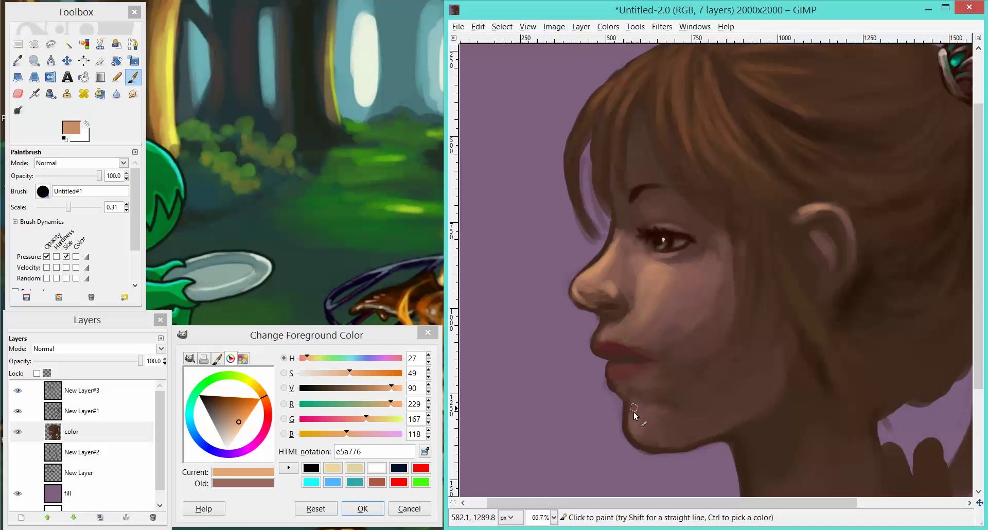
{"action": "left_click", "coordinate": [633, 412], "text": "ctrl"}
Step: Raise the brush scale to 0.41, sample reddish brown from the bangs and paint loose strands in front of the ear
{"action": "left_click_drag", "start_coordinate": [783, 443], "coordinate": [723, 425]}
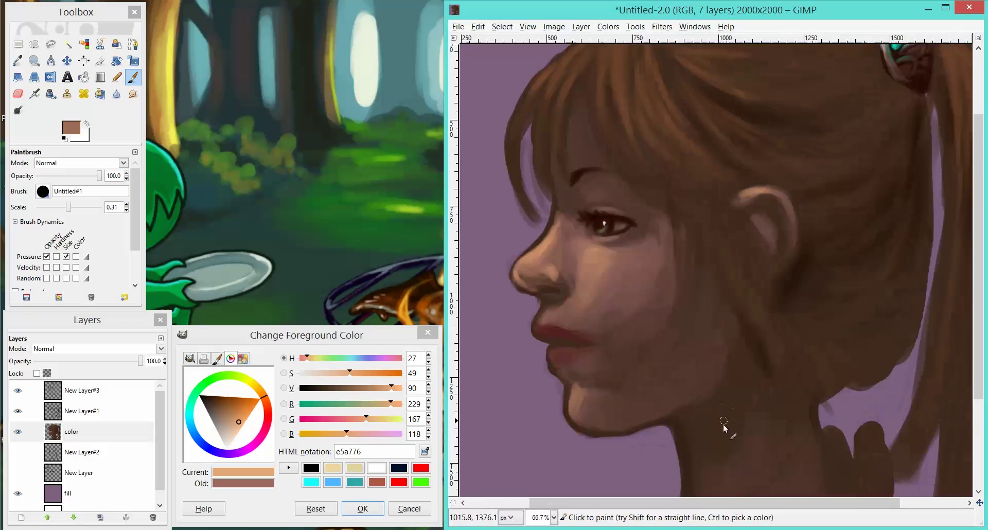
{"action": "key", "text": "]"}
{"action": "left_click", "coordinate": [631, 116], "text": "ctrl"}
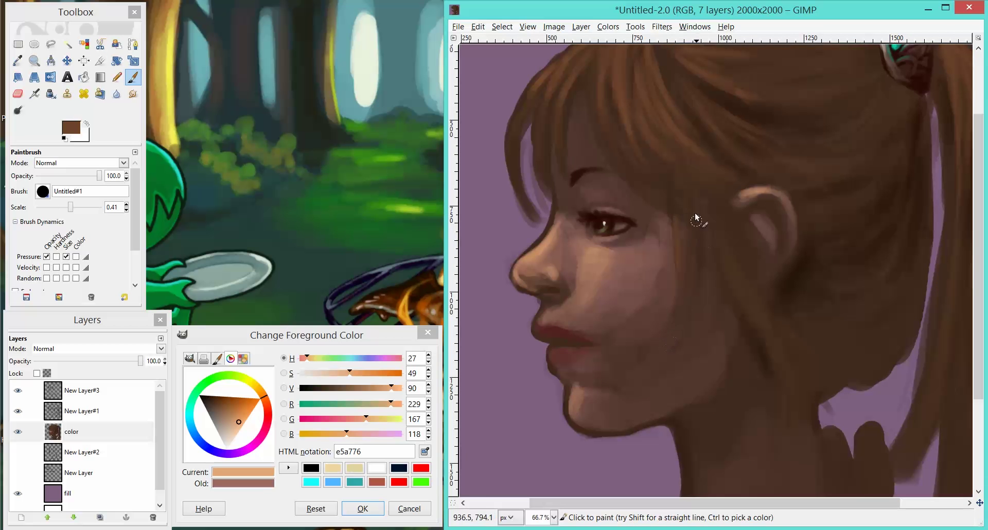
{"action": "left_click_drag", "start_coordinate": [695, 222], "coordinate": [682, 296]}
Step: Sample dark brown from the hair shadow and deepen the side-swept bangs and the loose front lock over the forehead
{"action": "left_click_drag", "start_coordinate": [717, 194], "coordinate": [697, 315]}
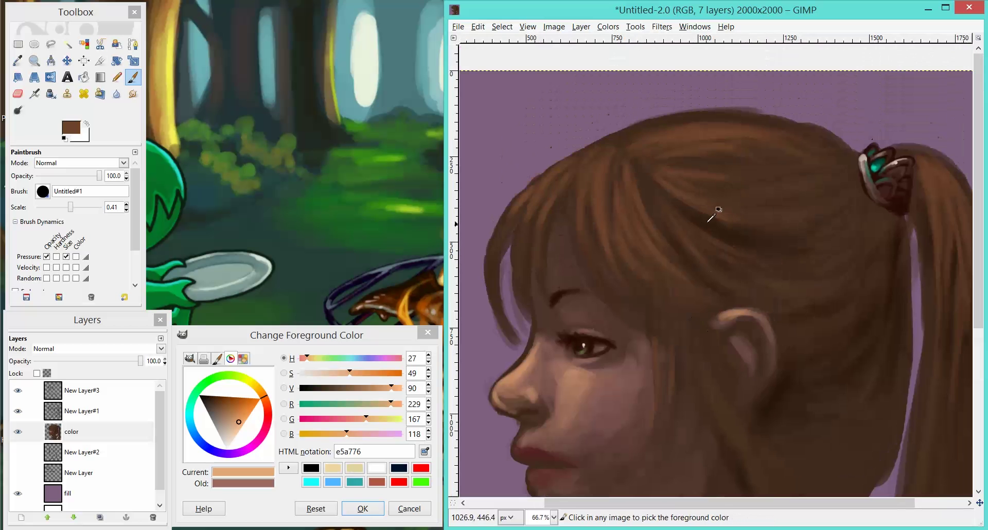
{"action": "left_click", "coordinate": [709, 221], "text": "ctrl"}
{"action": "scroll", "coordinate": [712, 303], "scroll_direction": "down", "scroll_amount": 3}
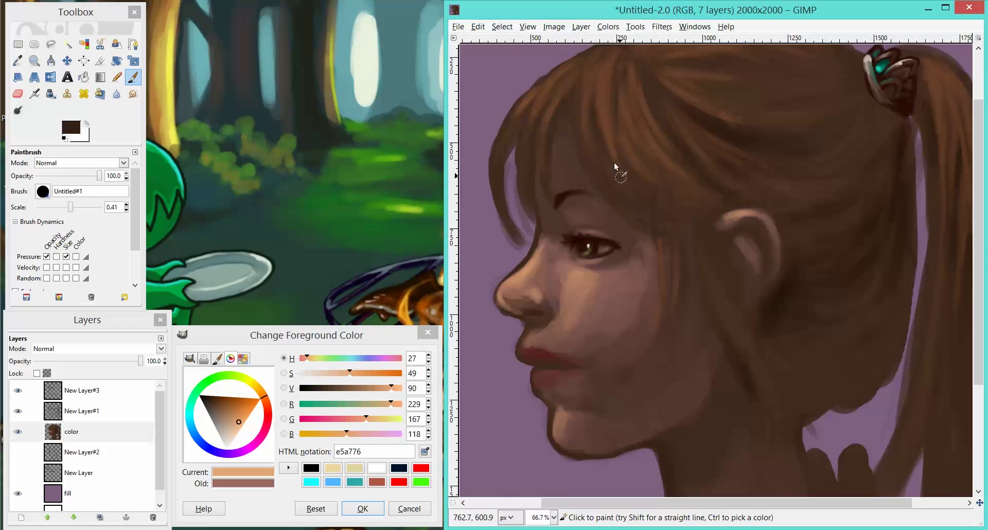
{"action": "left_click_drag", "start_coordinate": [686, 230], "coordinate": [653, 227]}
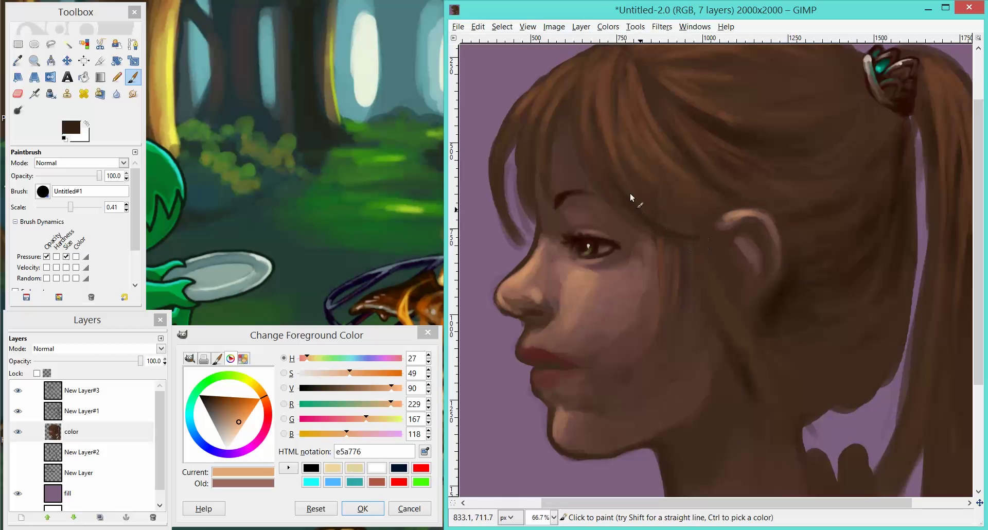
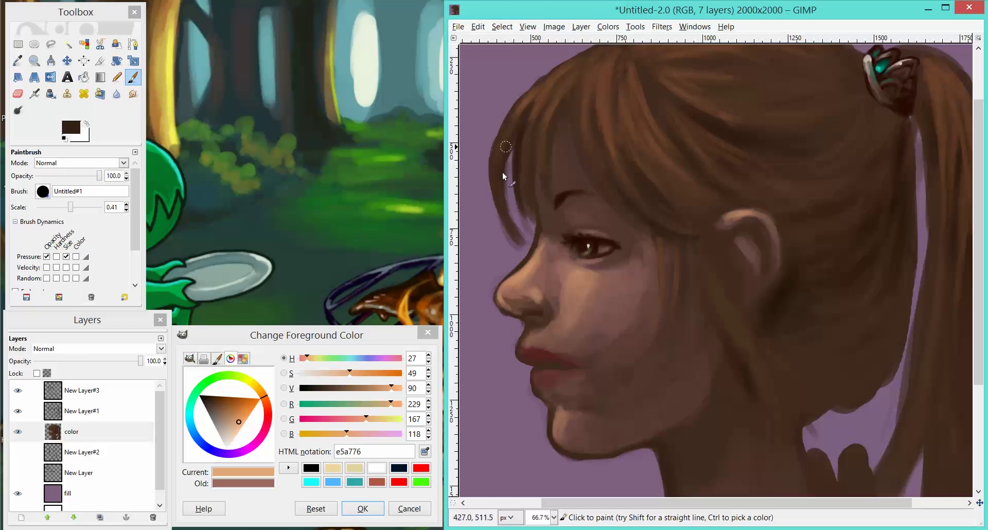
{"action": "left_click_drag", "start_coordinate": [513, 205], "coordinate": [511, 147]}
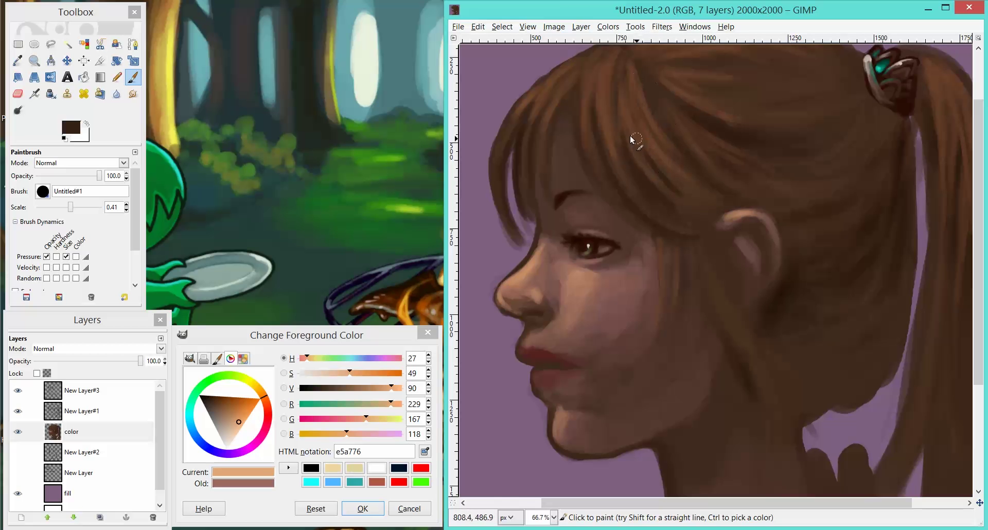
Step: Add finer strands to the bangs at brush scale 0.31 using sampled reddish brown and dark brown
{"action": "key", "text": "ctrl"}
{"action": "left_click", "coordinate": [625, 115], "text": "ctrl"}
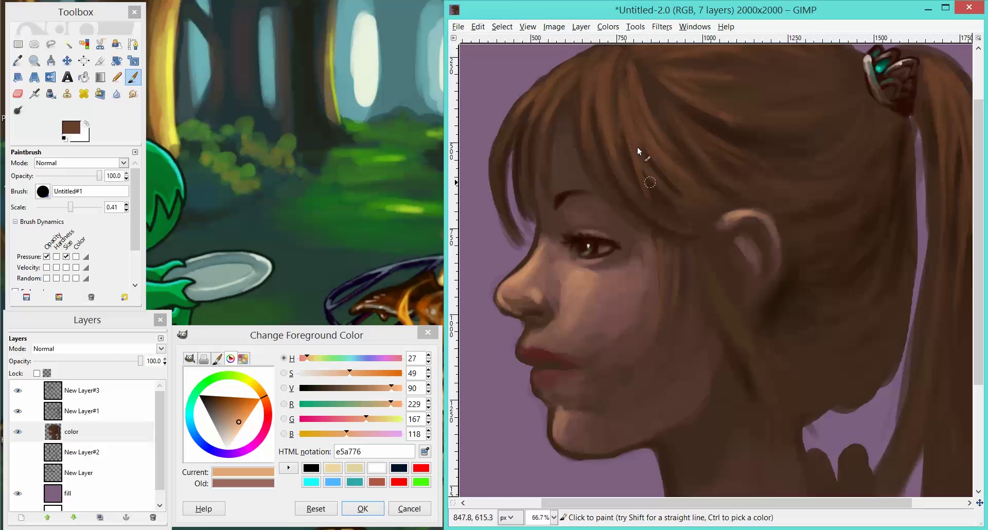
{"action": "key", "text": "bracketleft"}
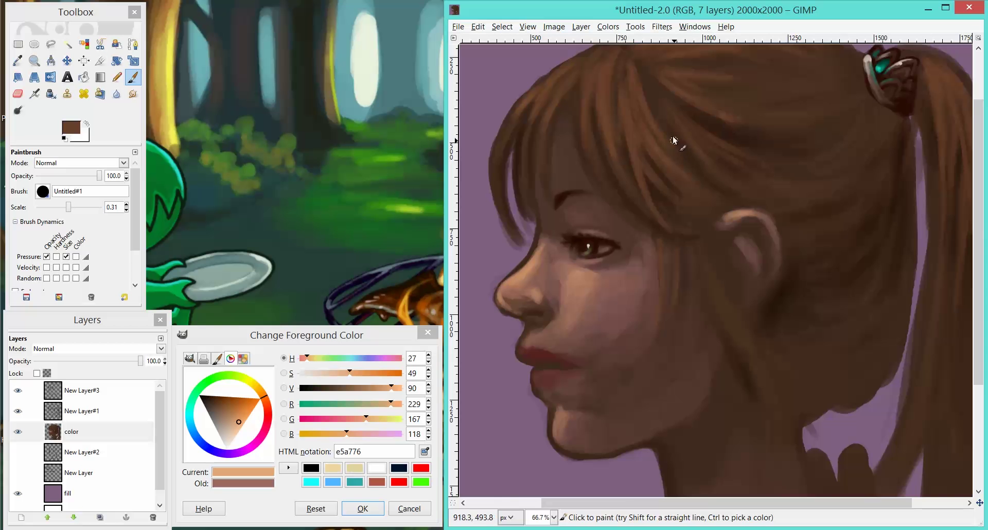
{"action": "scroll", "coordinate": [680, 114], "scroll_direction": "up", "scroll_amount": 1}
{"action": "left_click", "coordinate": [637, 190], "text": "ctrl"}
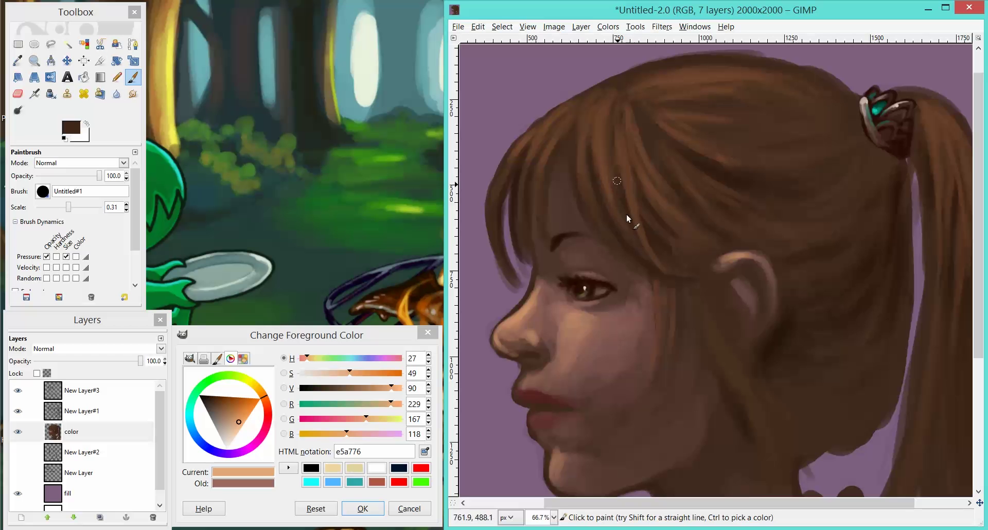
{"action": "left_click_drag", "start_coordinate": [777, 246], "coordinate": [756, 231]}
Step: Sample reddish brown from the bangs, set the brush scale to 0.51 and blend the hair near the parting
{"action": "left_click", "coordinate": [606, 145], "text": "ctrl"}
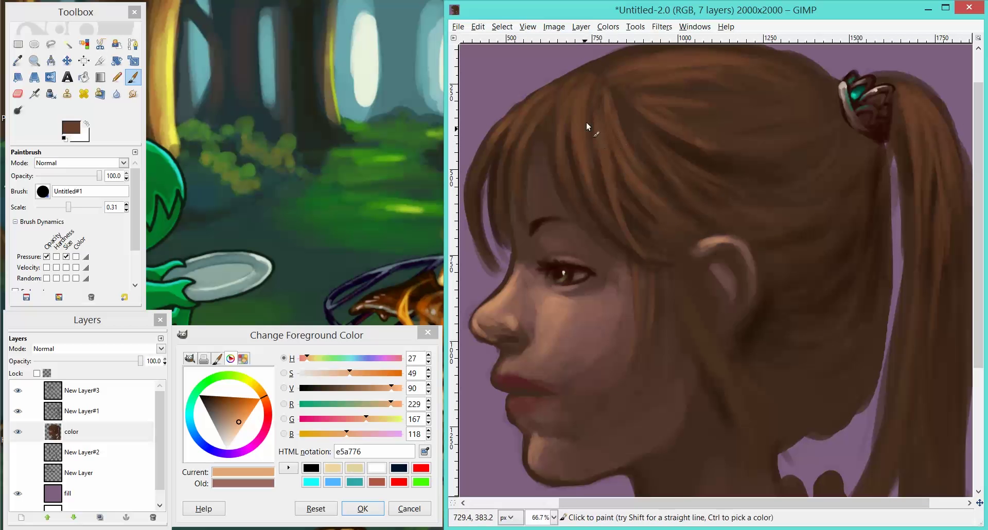
{"action": "key", "text": "bracketright"}
{"action": "key", "text": "bracketright"}
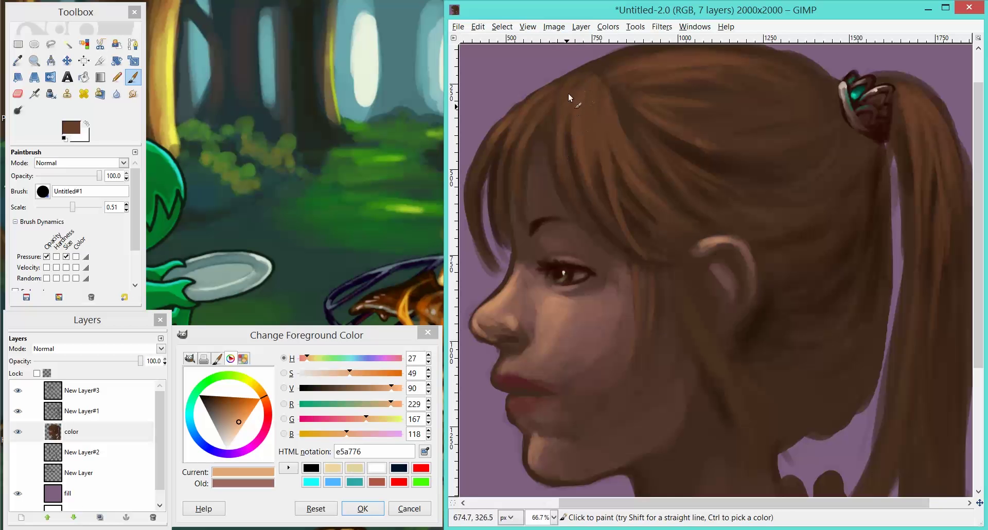
Step: Set the brush scale to 0.31 and the foreground color to f7a062, and paint bright highlight strands across the upper bangs
{"action": "key", "text": "bracketleft"}
{"action": "key", "text": "bracketleft"}
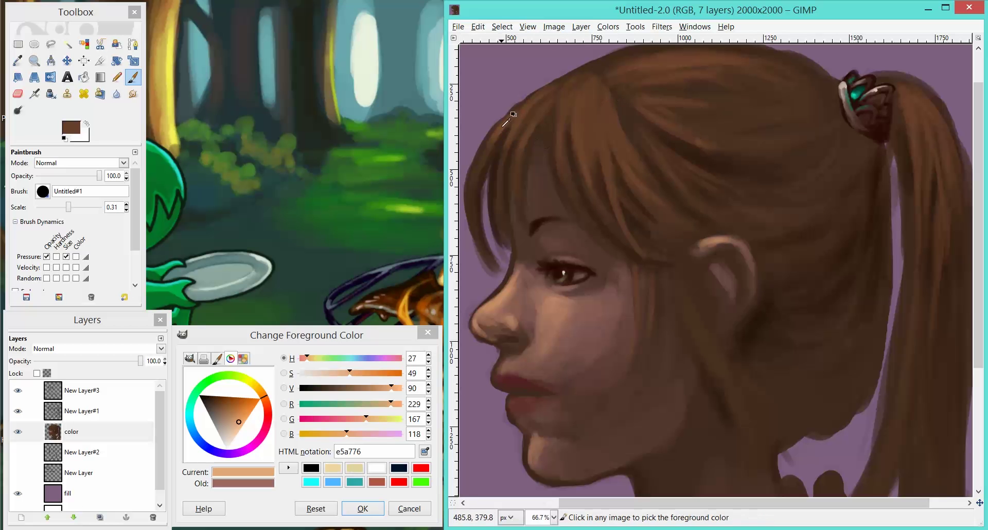
{"action": "left_click", "coordinate": [245, 418]}
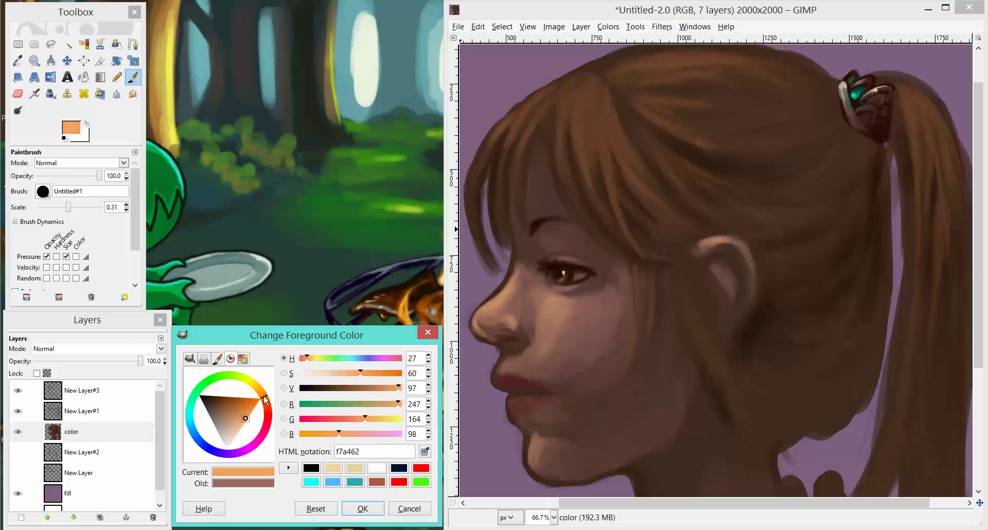
{"action": "left_click", "coordinate": [265, 399]}
{"action": "left_click", "coordinate": [499, 129]}
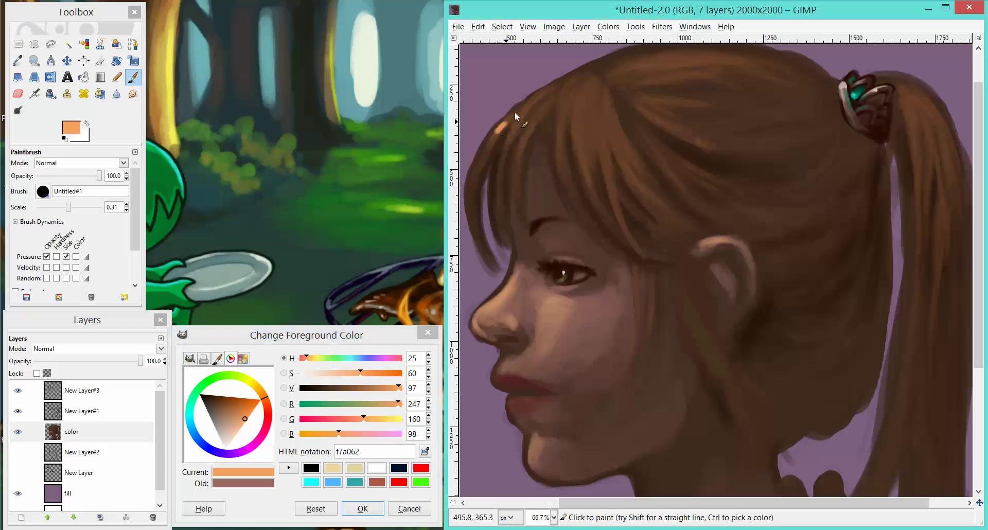
{"action": "mouse_move", "coordinate": [525, 111]}
{"action": "left_mouse_down"}
{"action": "mouse_move", "coordinate": [510, 142]}
{"action": "mouse_move", "coordinate": [526, 113]}
{"action": "mouse_move", "coordinate": [593, 74]}
{"action": "mouse_move", "coordinate": [581, 145]}
{"action": "mouse_move", "coordinate": [536, 207]}
{"action": "mouse_move", "coordinate": [549, 95]}
{"action": "mouse_move", "coordinate": [522, 138]}
{"action": "mouse_move", "coordinate": [549, 97]}
{"action": "left_mouse_up"}
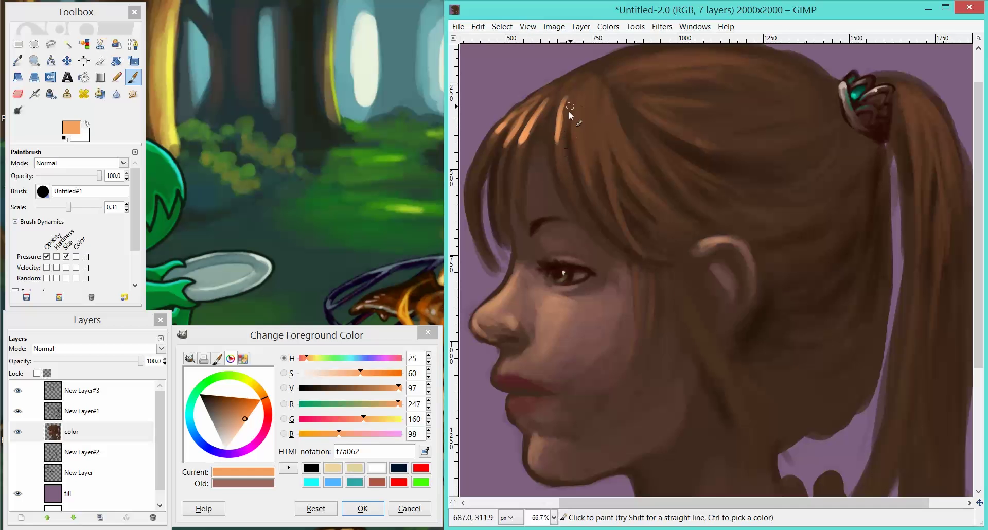
{"action": "scroll", "coordinate": [793, 177], "scroll_direction": "down", "scroll_amount": 1}
{"action": "scroll", "coordinate": [619, 163], "scroll_direction": "up", "scroll_amount": 1}
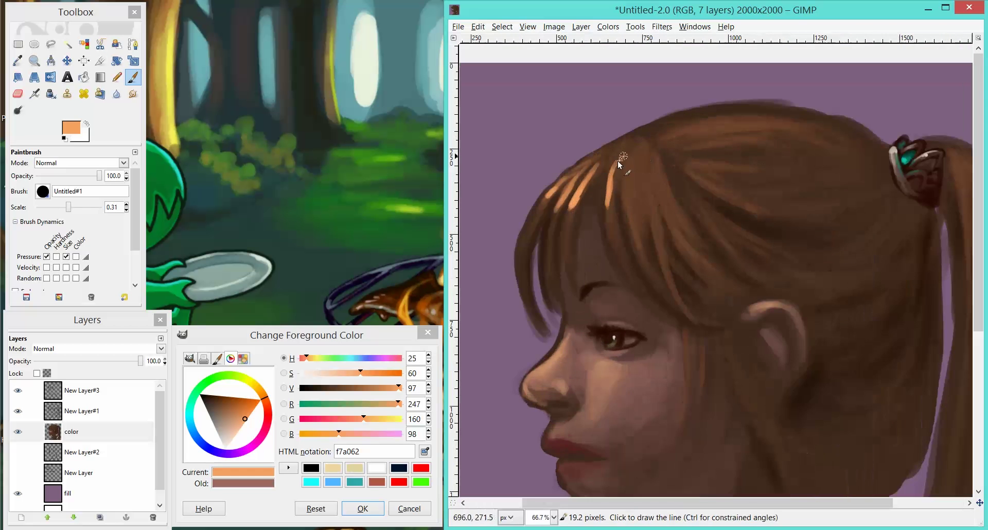
Step: Set the brush scale to 0.41, sample medium brown from the bangs and blend the highlight strands near the parting
{"action": "key", "text": "bracketright"}
{"action": "left_click", "coordinate": [614, 166], "text": "ctrl"}
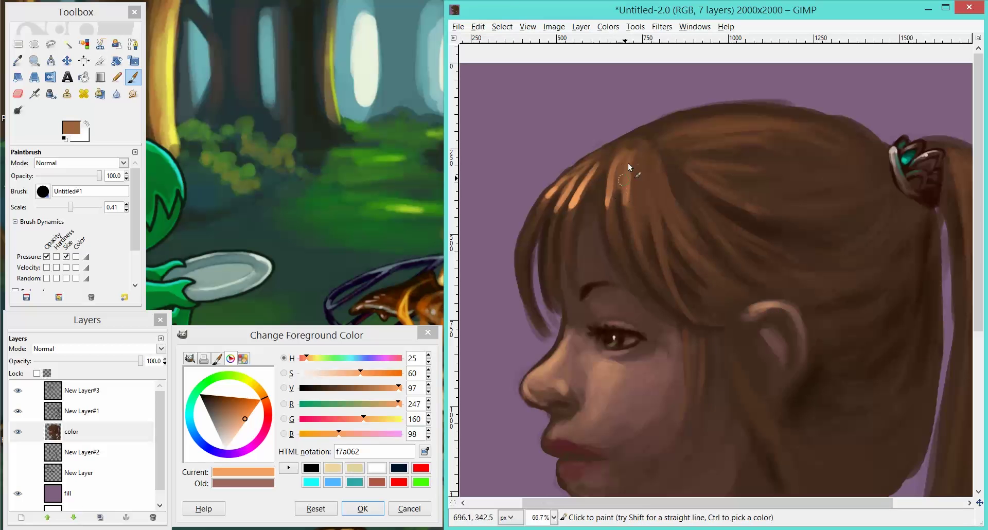
{"action": "mouse_move", "coordinate": [634, 169]}
{"action": "left_mouse_down"}
{"action": "mouse_move", "coordinate": [645, 198]}
{"action": "mouse_move", "coordinate": [647, 174]}
{"action": "left_mouse_up"}
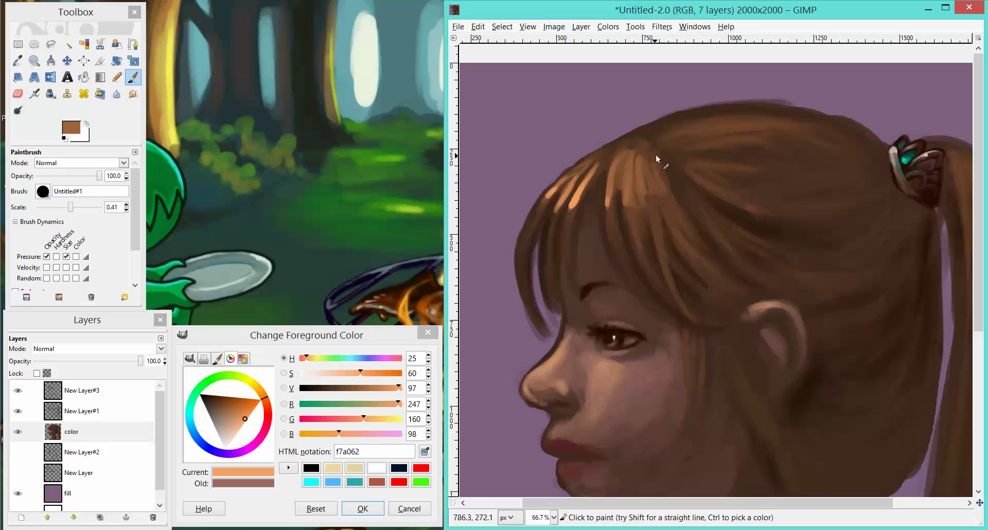
{"action": "key", "text": "minus"}
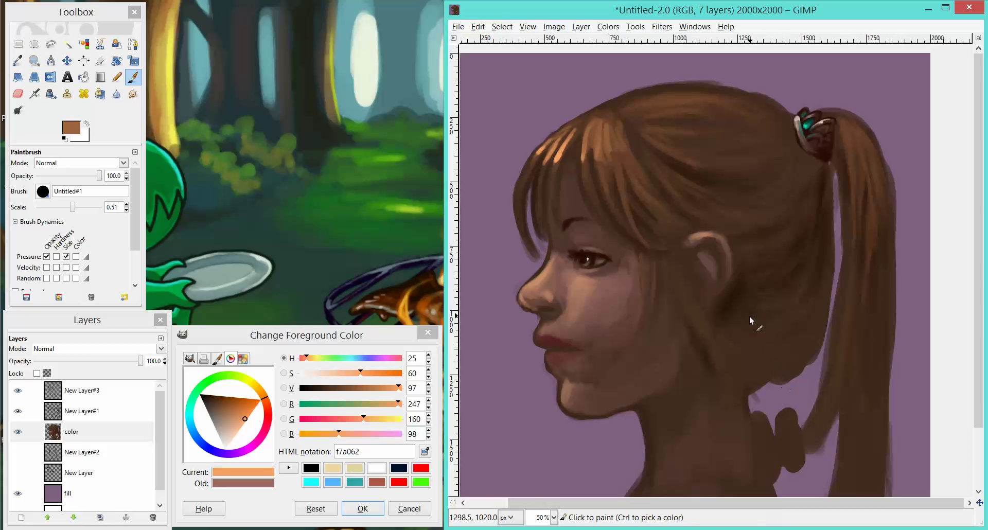
Step: Set the brush scale to 0.61, sample dark brown 432c20 and paint over the shadowed hair behind and below the ear
{"action": "key", "text": "bracketright"}
{"action": "key", "text": "bracketright"}
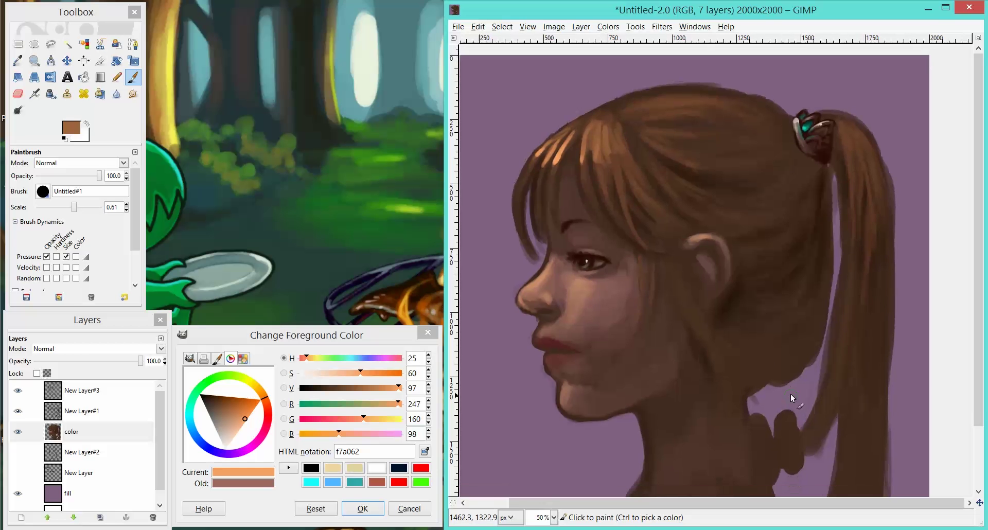
{"action": "left_click", "coordinate": [759, 343], "text": "ctrl"}
{"action": "left_click", "coordinate": [72, 133]}
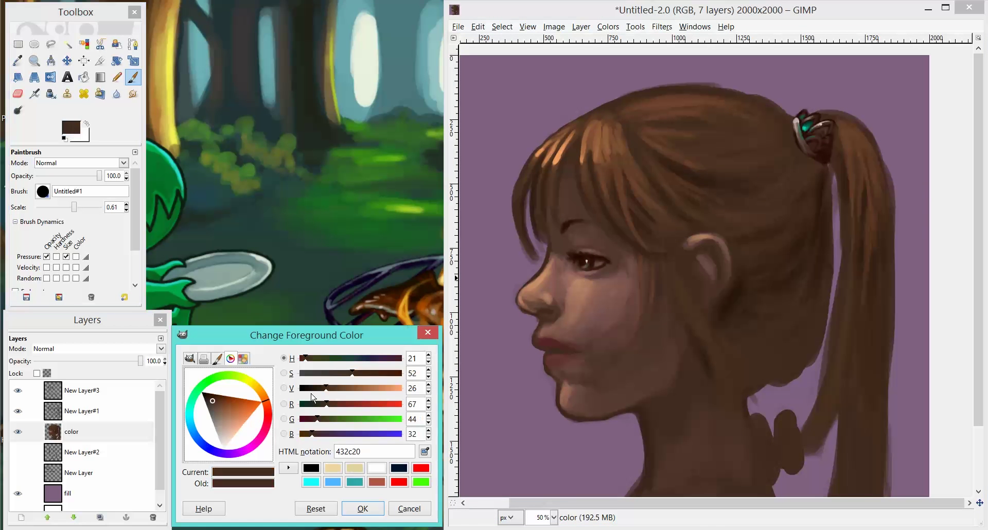
{"action": "left_click", "coordinate": [757, 368]}
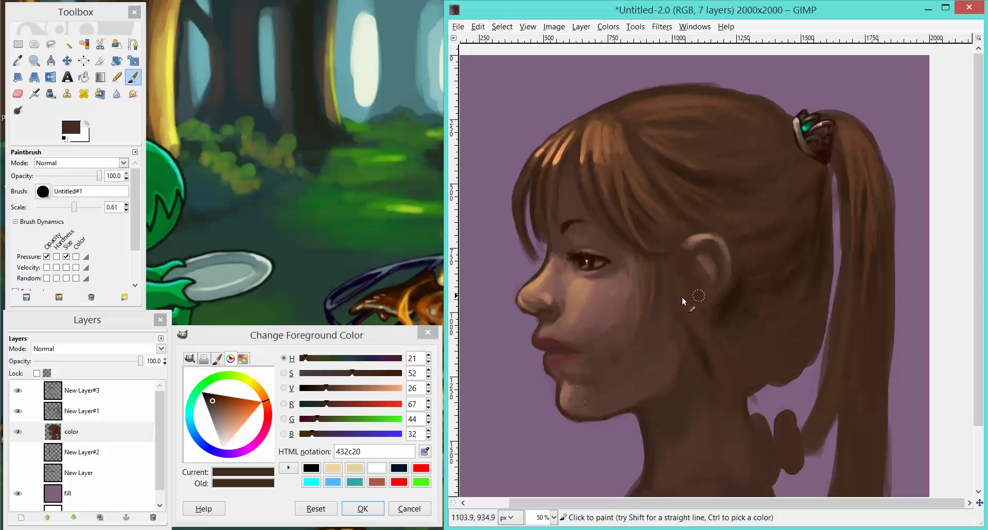
{"action": "left_click", "coordinate": [607, 313]}
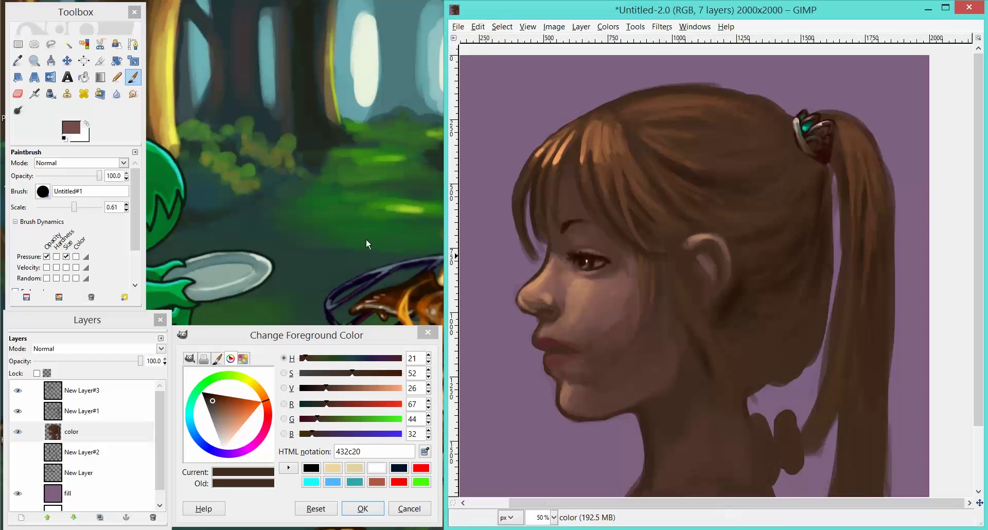
{"action": "left_click", "coordinate": [267, 419]}
{"action": "mouse_move", "coordinate": [267, 419]}
{"action": "left_mouse_down"}
{"action": "mouse_move", "coordinate": [263, 443]}
{"action": "mouse_move", "coordinate": [267, 404]}
{"action": "mouse_move", "coordinate": [264, 442]}
{"action": "mouse_move", "coordinate": [254, 441]}
{"action": "mouse_move", "coordinate": [267, 430]}
{"action": "mouse_move", "coordinate": [264, 394]}
{"action": "mouse_move", "coordinate": [234, 403]}
{"action": "mouse_move", "coordinate": [235, 415]}
{"action": "left_mouse_up"}
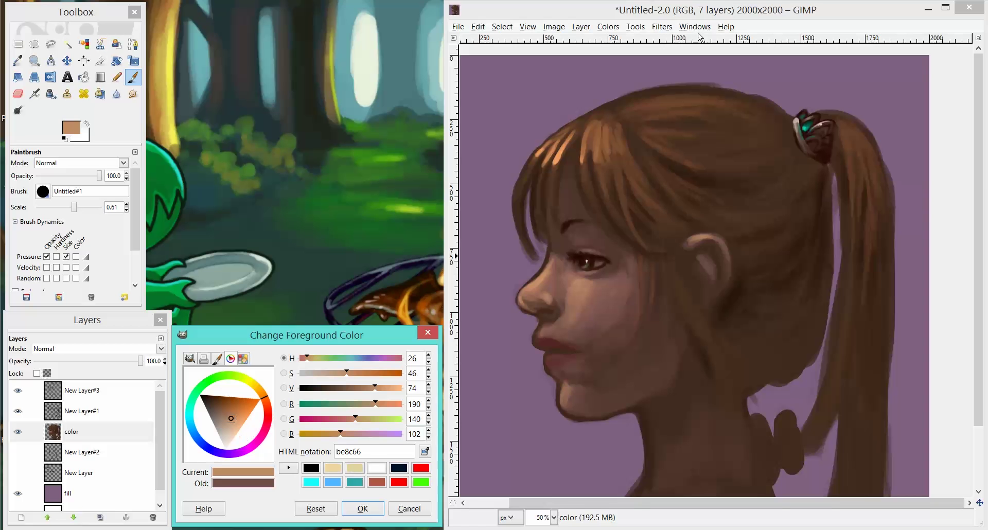
Step: Sample orange-brown from the bangs, set the brush scale to 0.31 and paint highlight strands on the bangs and upper ponytail
{"action": "left_click", "coordinate": [584, 154]}
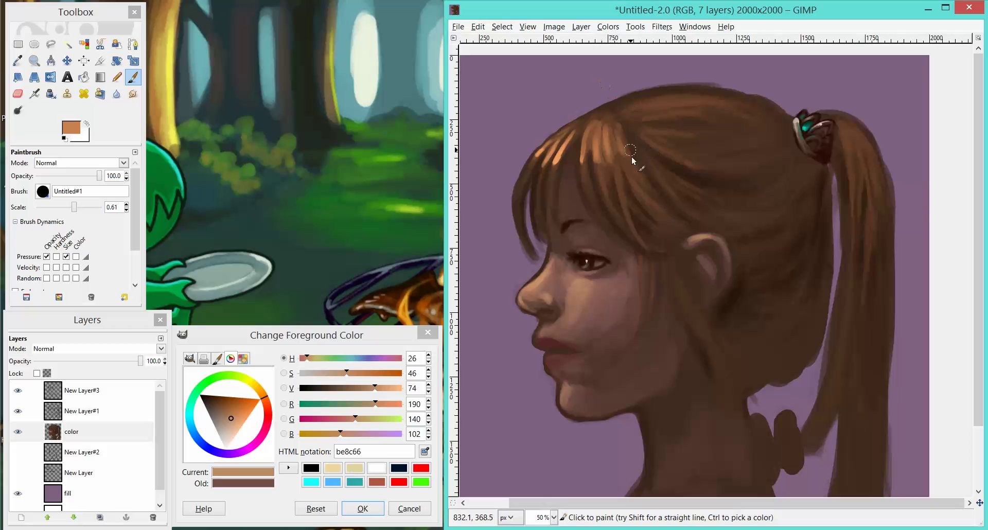
{"action": "key", "text": "bracketleft"}
{"action": "key", "text": "bracketleft"}
{"action": "left_click_drag", "start_coordinate": [631, 165], "coordinate": [644, 189]}
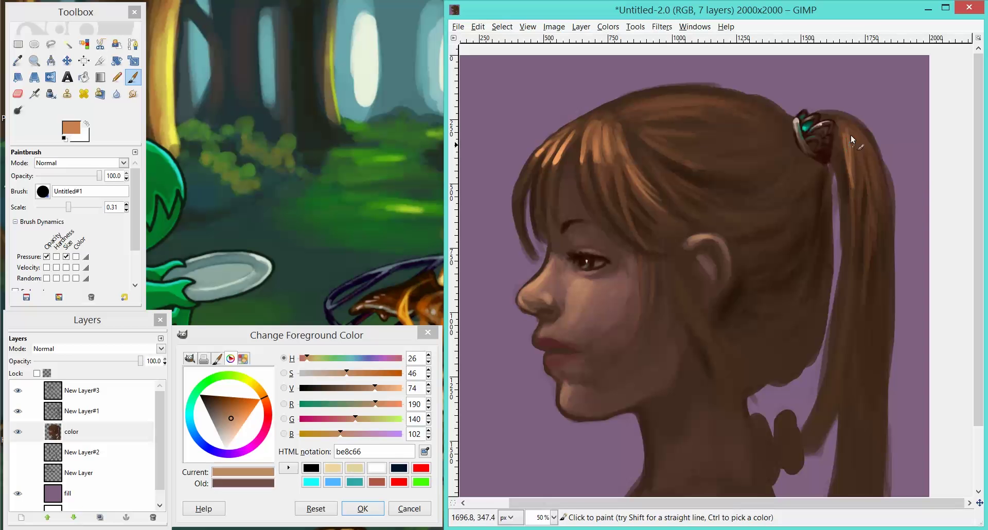
{"action": "left_click_drag", "start_coordinate": [850, 135], "coordinate": [853, 196]}
Step: Sample dark green from the hair ornament's gem and paint a star-shaped earring below the ear
{"action": "left_click", "coordinate": [811, 124], "text": "ctrl"}
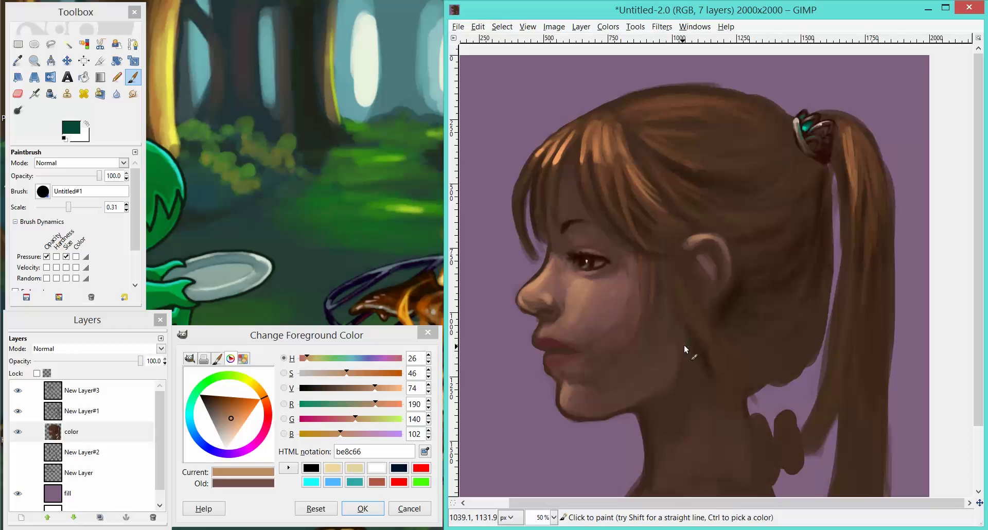
{"action": "left_click_drag", "start_coordinate": [684, 345], "coordinate": [683, 367]}
{"action": "left_click", "coordinate": [809, 123], "text": "ctrl"}
{"action": "left_click_drag", "start_coordinate": [700, 347], "coordinate": [706, 392]}
{"action": "mouse_move", "coordinate": [690, 355]}
{"action": "left_mouse_down"}
{"action": "mouse_move", "coordinate": [688, 378]}
{"action": "mouse_move", "coordinate": [700, 359]}
{"action": "mouse_move", "coordinate": [702, 373]}
{"action": "left_mouse_up"}
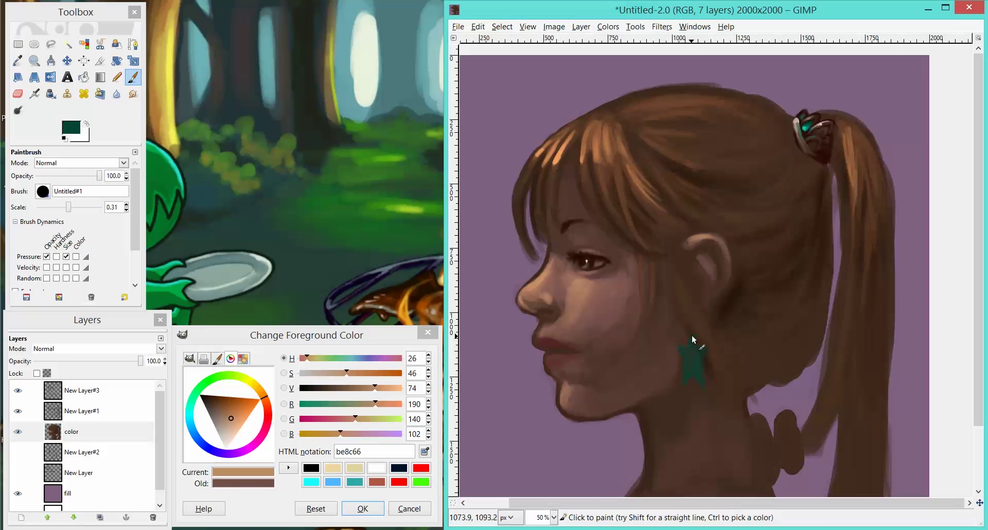
Step: Set the foreground color to a3dcd0 and paint light highlights along the star earring's edges
{"action": "left_click", "coordinate": [71, 127]}
{"action": "left_click", "coordinate": [237, 408]}
{"action": "left_click_drag", "start_coordinate": [237, 408], "coordinate": [238, 400]}
{"action": "mouse_move", "coordinate": [705, 349]}
{"action": "left_mouse_down"}
{"action": "mouse_move", "coordinate": [695, 339]}
{"action": "mouse_move", "coordinate": [703, 350]}
{"action": "left_mouse_up"}
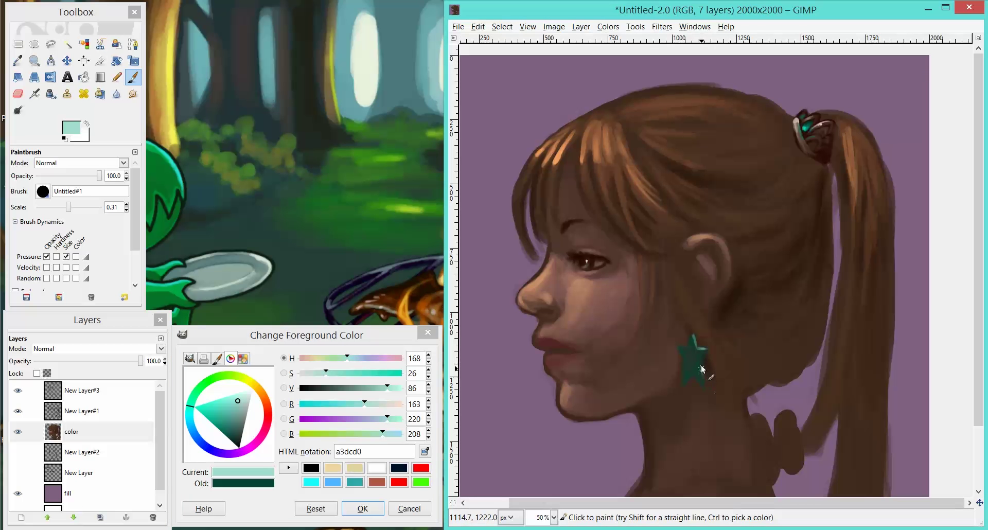
{"action": "left_click_drag", "start_coordinate": [701, 360], "coordinate": [705, 391]}
Step: Sample dark browns from the hair and paint the shadows around the loose lock above the star earring at brush scale 0.31
{"action": "scroll", "coordinate": [728, 335], "scroll_direction": "up", "scroll_amount": 1}
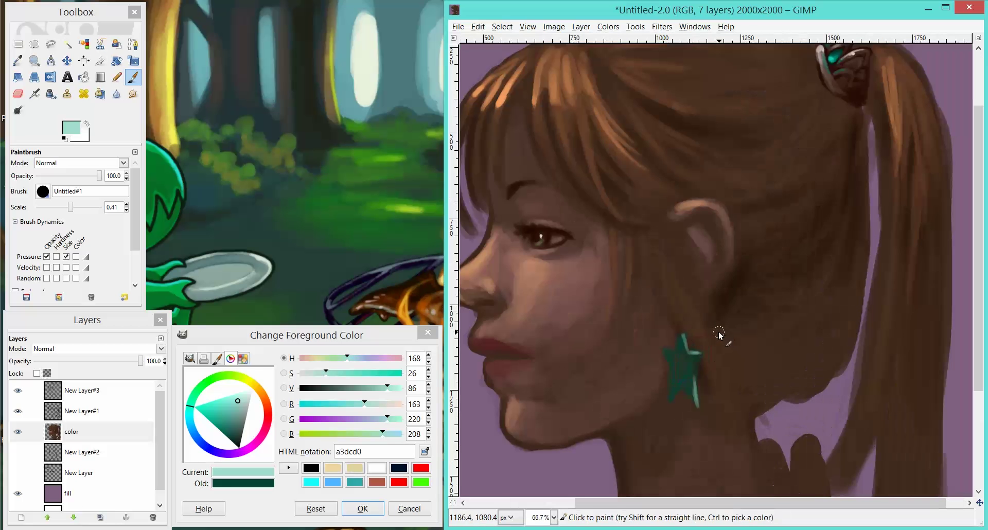
{"action": "left_click", "coordinate": [672, 229], "text": "ctrl"}
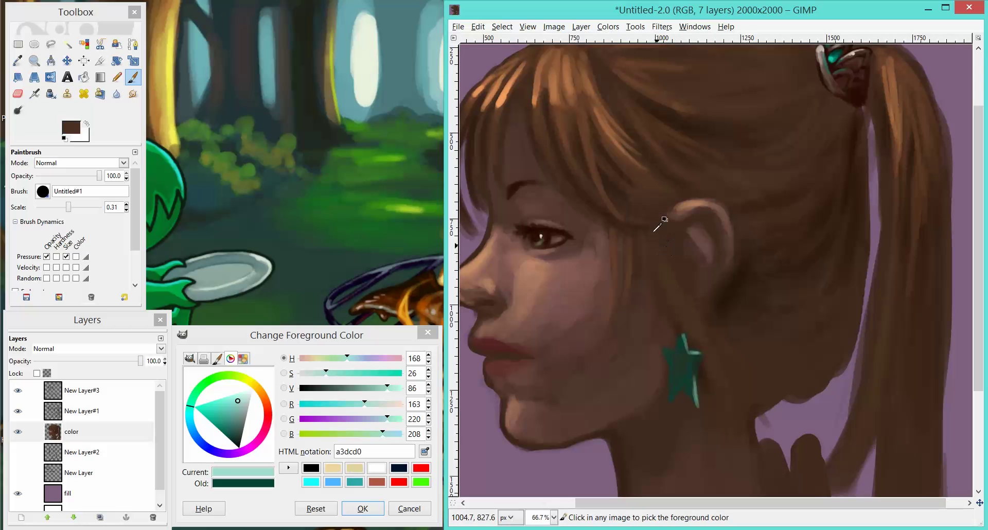
{"action": "left_click", "coordinate": [685, 123], "text": "ctrl"}
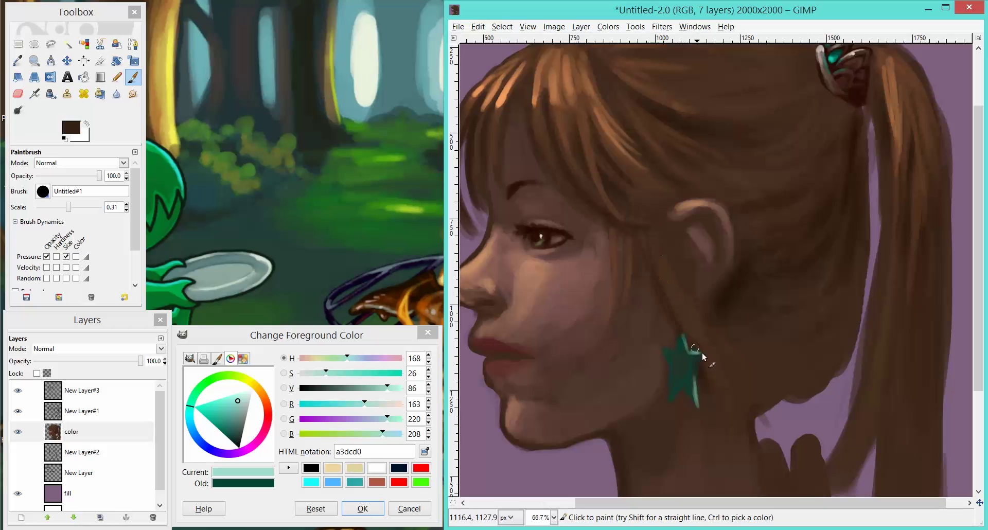
Step: Sample orange-brown from the bangs and paint a loose lock falling past the star earring at brush scale 0.41
{"action": "left_click", "coordinate": [633, 145], "text": "ctrl"}
{"action": "key", "text": "bracketright"}
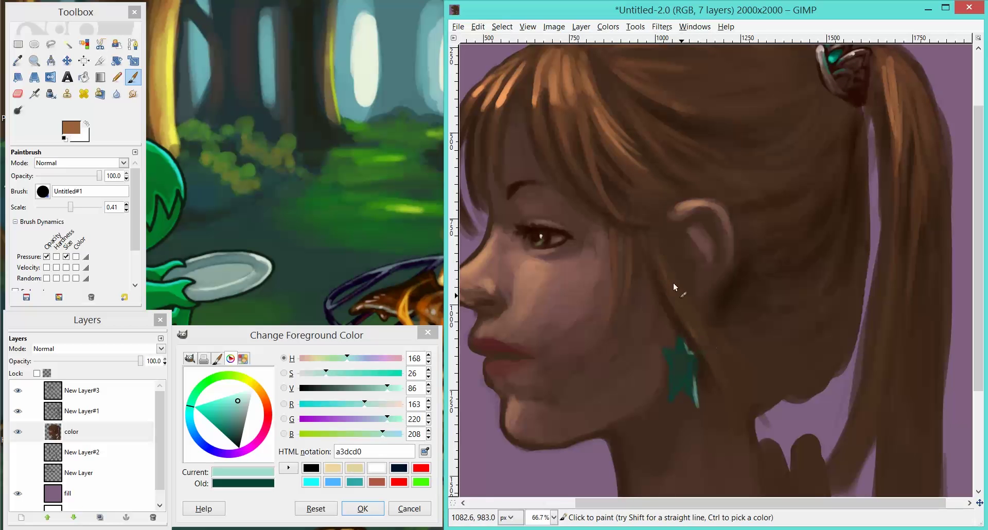
{"action": "left_click_drag", "start_coordinate": [673, 283], "coordinate": [736, 384]}
{"action": "key", "text": "minus"}
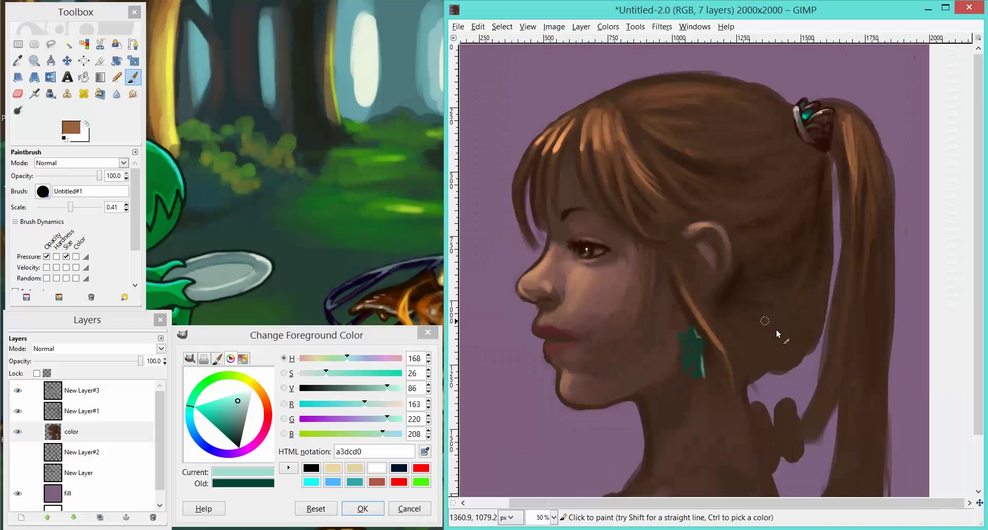
Step: Add curved orange-brown strands sweeping back from the loose lock beneath the ear, ending with the brush scale at 0.41
{"action": "key", "text": "bracketright"}
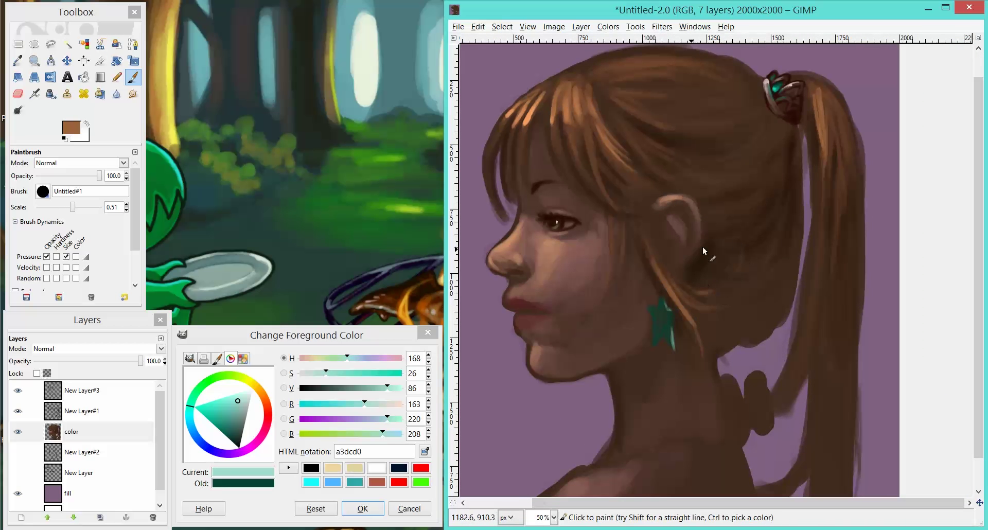
{"action": "scroll", "coordinate": [703, 252], "scroll_direction": "up", "scroll_amount": 3}
{"action": "scroll", "coordinate": [702, 252], "scroll_direction": "left", "scroll_amount": 1}
{"action": "key", "text": "bracketright"}
{"action": "key", "text": "plus"}
{"action": "key", "text": "bracketleft"}
{"action": "key", "text": "bracketleft"}
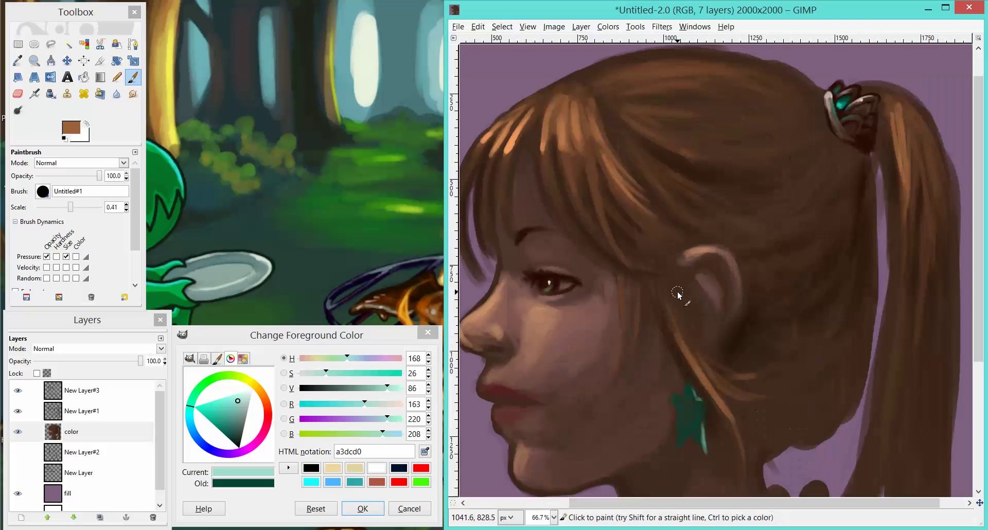
{"action": "scroll", "coordinate": [701, 378], "scroll_direction": "down", "scroll_amount": 1}
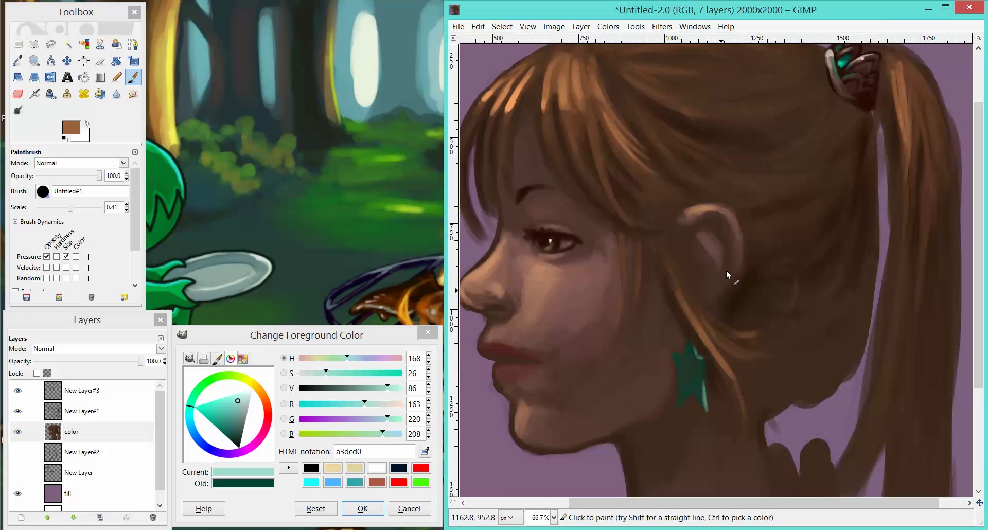
Step: Sample dark brown from the hair beside the ear and deepen the area between the bangs and the ear
{"action": "scroll", "coordinate": [684, 258], "scroll_direction": "up", "scroll_amount": 3}
{"action": "scroll", "coordinate": [684, 257], "scroll_direction": "left", "scroll_amount": 1}
{"action": "left_click", "coordinate": [688, 335], "text": "ctrl"}
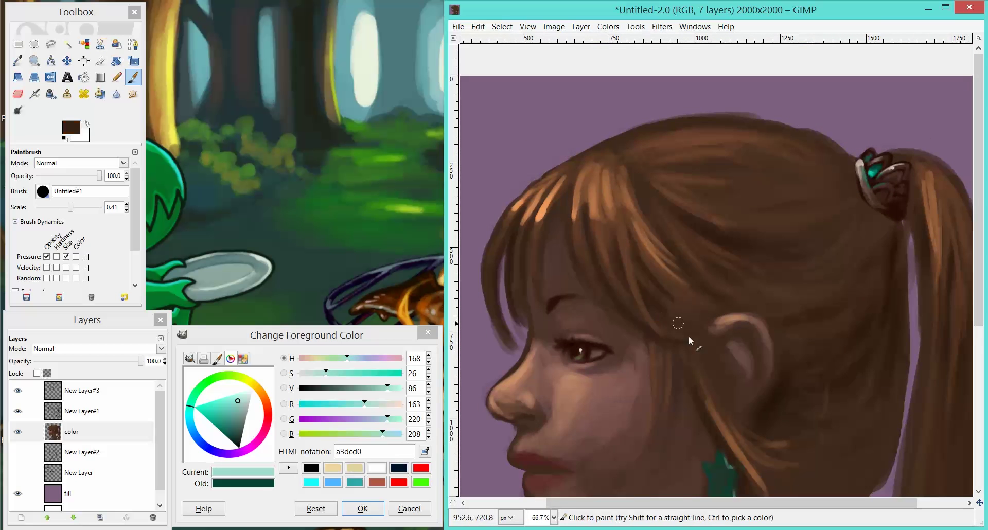
{"action": "scroll", "coordinate": [688, 336], "scroll_direction": "down", "scroll_amount": 2}
{"action": "scroll", "coordinate": [688, 335], "scroll_direction": "right", "scroll_amount": 1}
{"action": "scroll", "coordinate": [701, 286], "scroll_direction": "down", "scroll_amount": 1}
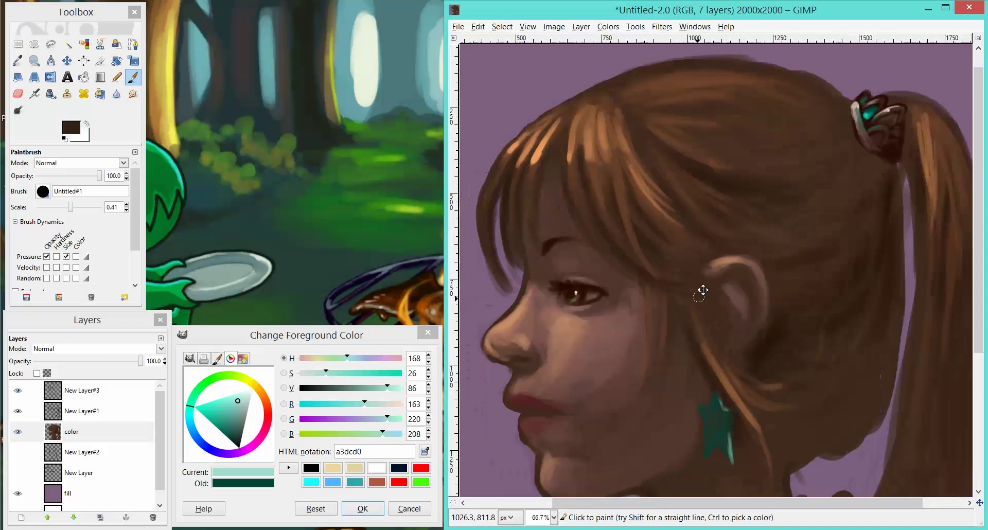
{"action": "scroll", "coordinate": [585, 196], "scroll_direction": "left", "scroll_amount": 1}
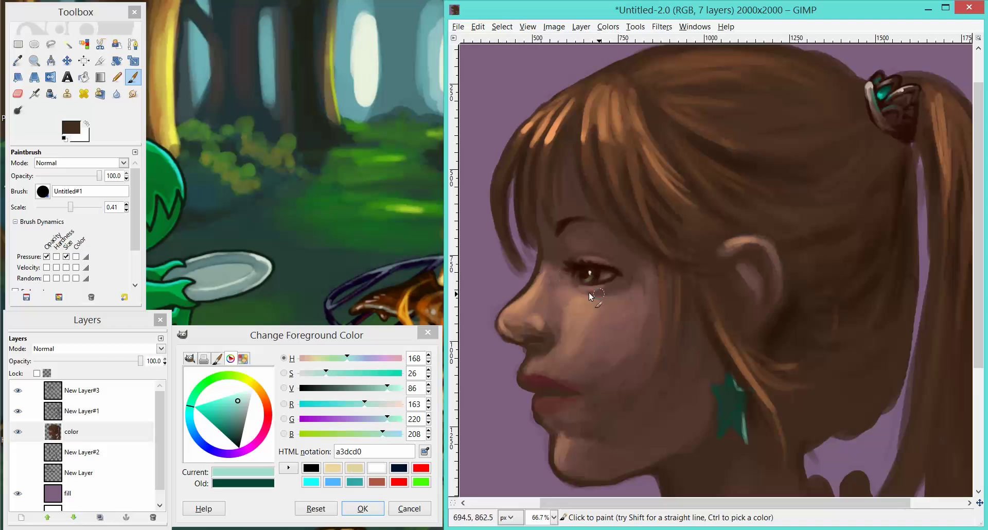
Step: Sample dark brown beside the loose lock and refine the lock's upper end in front of the ear at brush scale 0.21
{"action": "left_click_drag", "start_coordinate": [786, 369], "coordinate": [645, 245]}
{"action": "key", "text": "ctrl"}
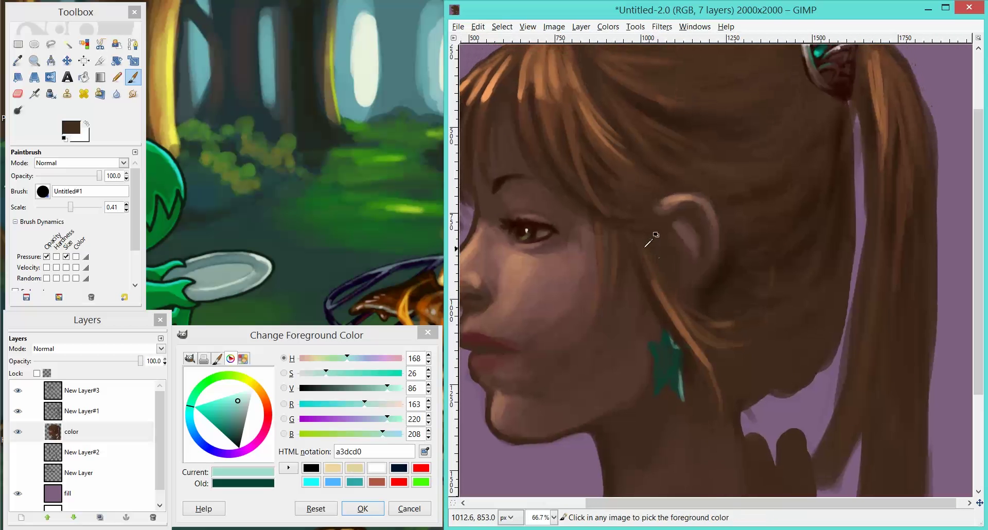
{"action": "left_click", "coordinate": [653, 293], "text": "ctrl"}
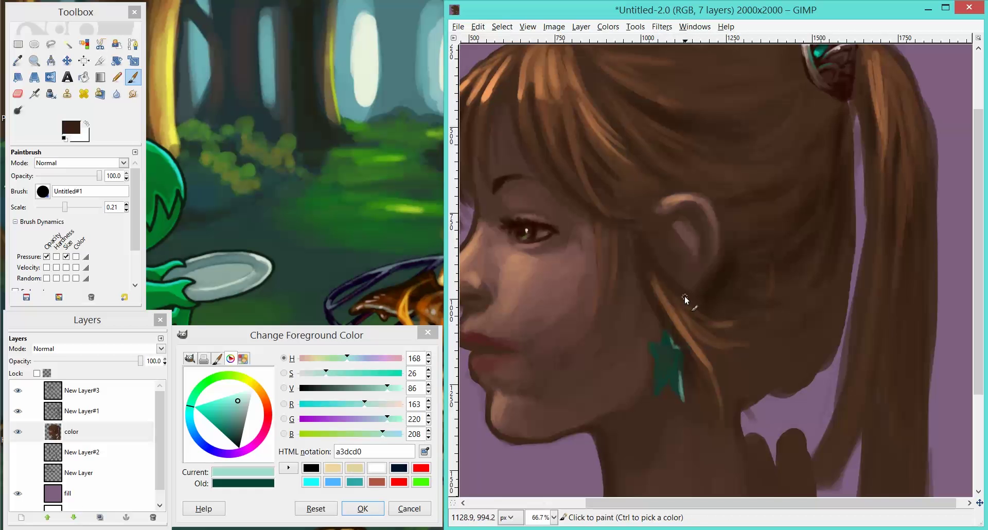
Step: Sample bright orange from the bangs' highlights and paint thin highlight strands along the loose lock and its curved wisps
{"action": "left_click", "coordinate": [491, 71], "text": "ctrl"}
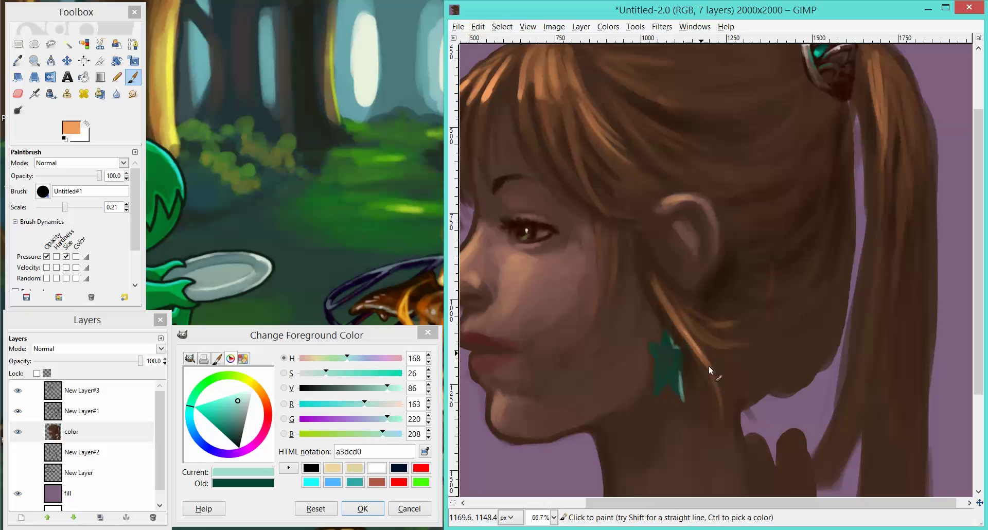
{"action": "left_click_drag", "start_coordinate": [703, 402], "coordinate": [696, 357]}
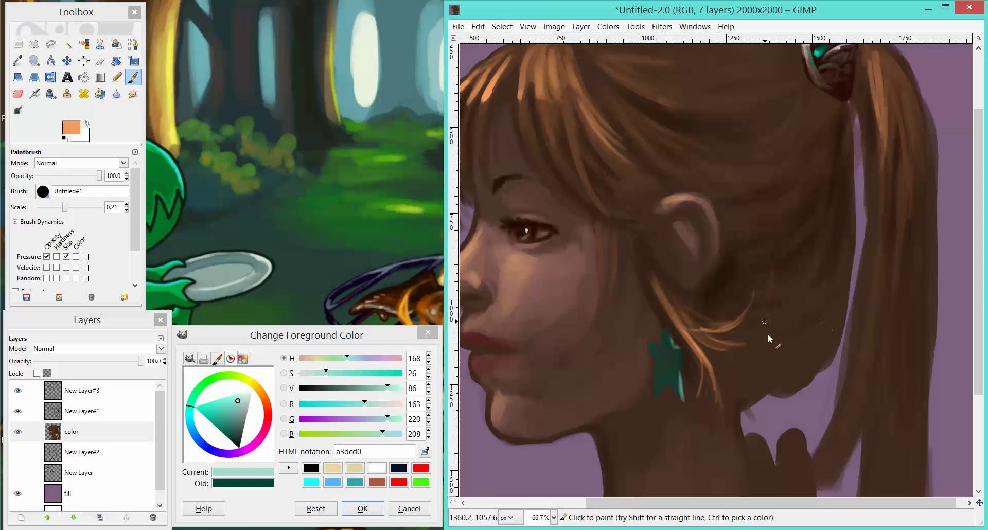
{"action": "scroll", "coordinate": [767, 334], "scroll_direction": "down", "scroll_amount": 1}
{"action": "scroll", "coordinate": [776, 318], "scroll_direction": "up", "scroll_amount": 1}
{"action": "scroll", "coordinate": [813, 319], "scroll_direction": "down", "scroll_amount": 2}
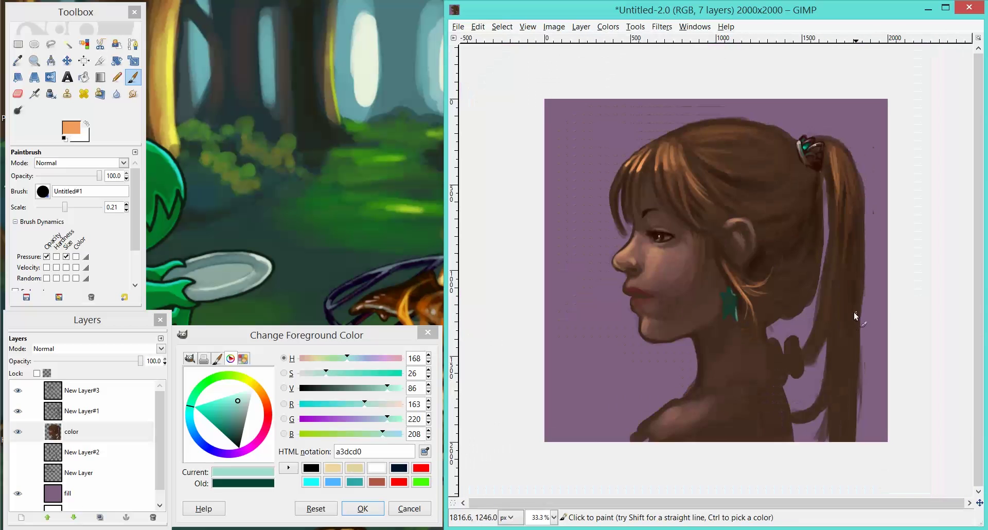
{"action": "scroll", "coordinate": [849, 315], "scroll_direction": "up", "scroll_amount": 1}
{"action": "scroll", "coordinate": [804, 330], "scroll_direction": "down", "scroll_amount": 1}
{"action": "scroll", "coordinate": [754, 313], "scroll_direction": "up", "scroll_amount": 1}
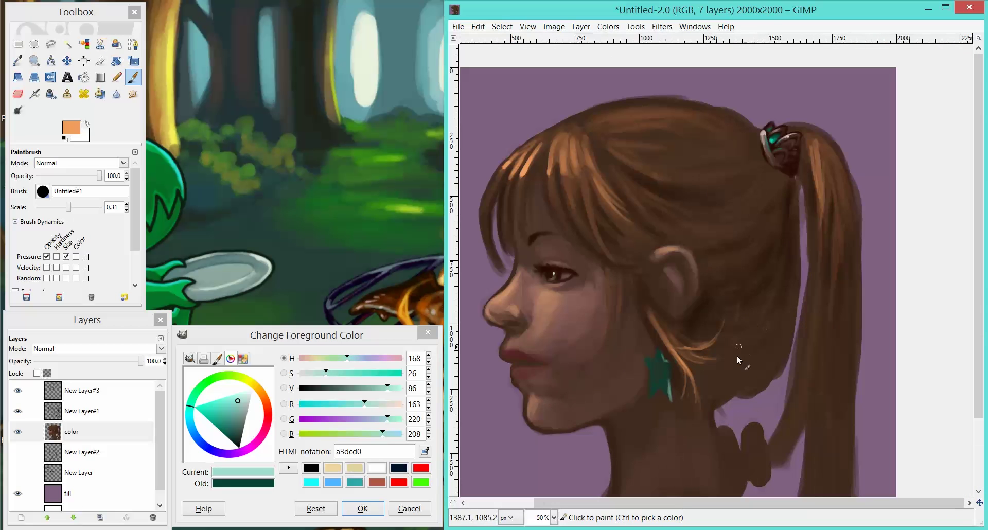
Step: Set the brush scale to 0.41, sample skin tones from the ear's rim and paint the ear's inner folds and lobe
{"action": "scroll", "coordinate": [711, 321], "scroll_direction": "up", "scroll_amount": 1}
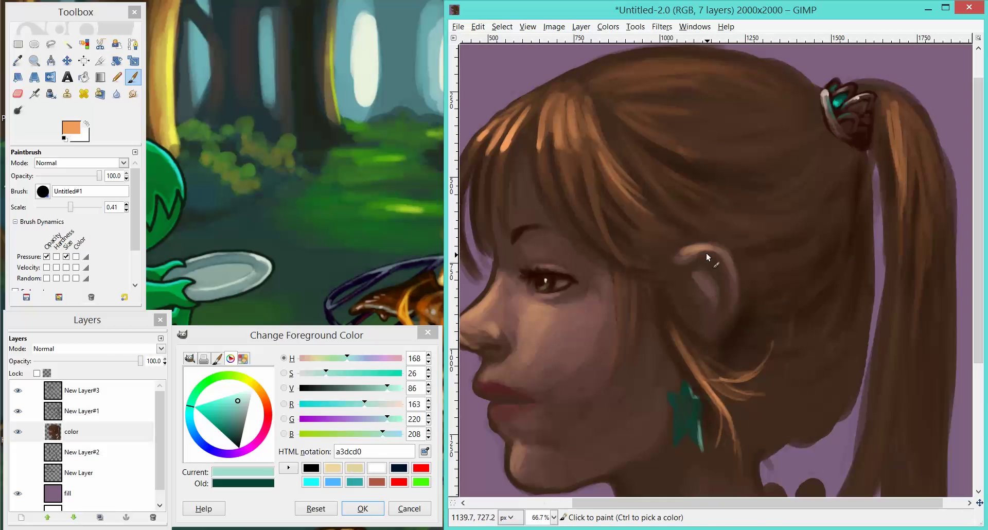
{"action": "left_click", "coordinate": [706, 259], "text": "ctrl"}
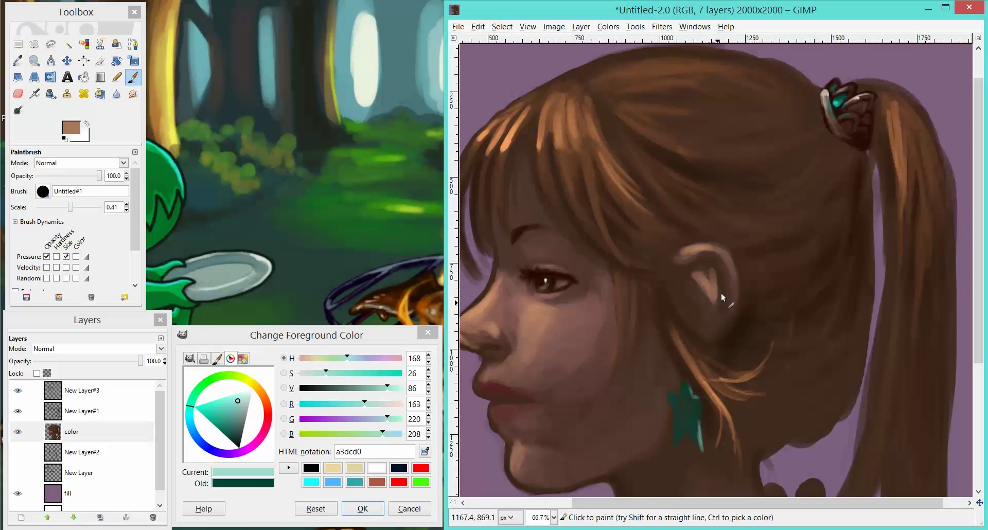
{"action": "mouse_move", "coordinate": [707, 284]}
{"action": "left_mouse_down"}
{"action": "mouse_move", "coordinate": [709, 311]}
{"action": "mouse_move", "coordinate": [685, 298]}
{"action": "mouse_move", "coordinate": [705, 286]}
{"action": "left_mouse_up"}
{"action": "left_click", "coordinate": [688, 260], "text": "ctrl"}
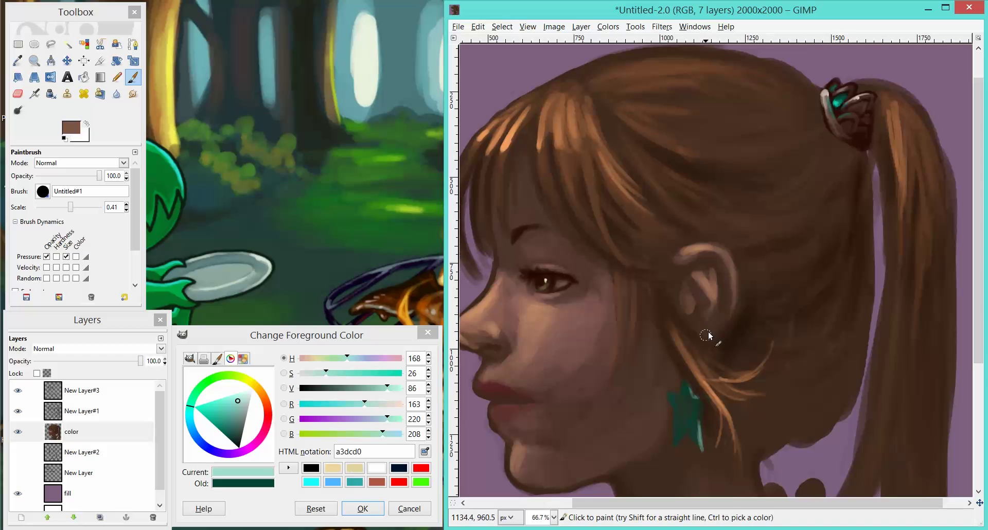
{"action": "left_click_drag", "start_coordinate": [708, 333], "coordinate": [726, 316]}
{"action": "mouse_move", "coordinate": [771, 386]}
{"action": "left_mouse_down"}
{"action": "mouse_move", "coordinate": [758, 342]}
{"action": "mouse_move", "coordinate": [759, 398]}
{"action": "left_mouse_up"}
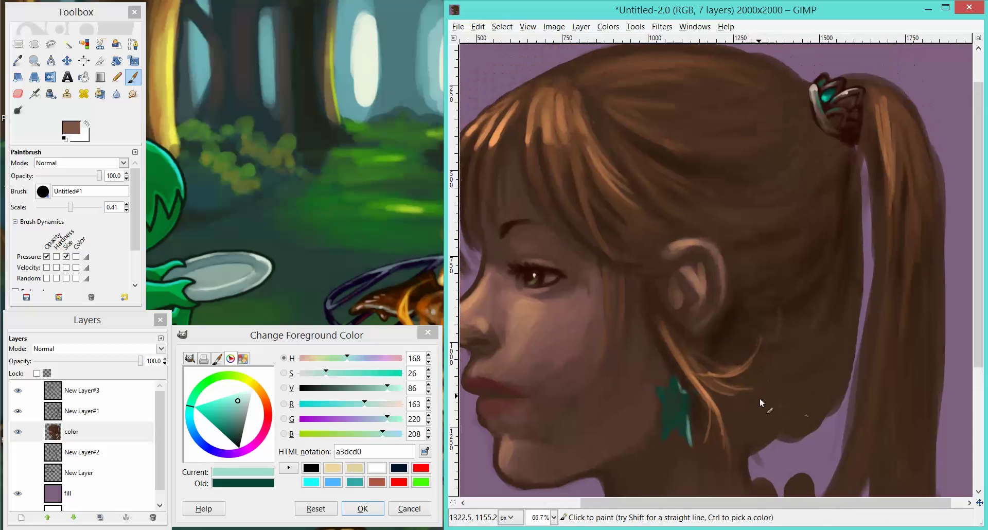
{"action": "scroll", "coordinate": [772, 398], "scroll_direction": "down", "scroll_amount": 2}
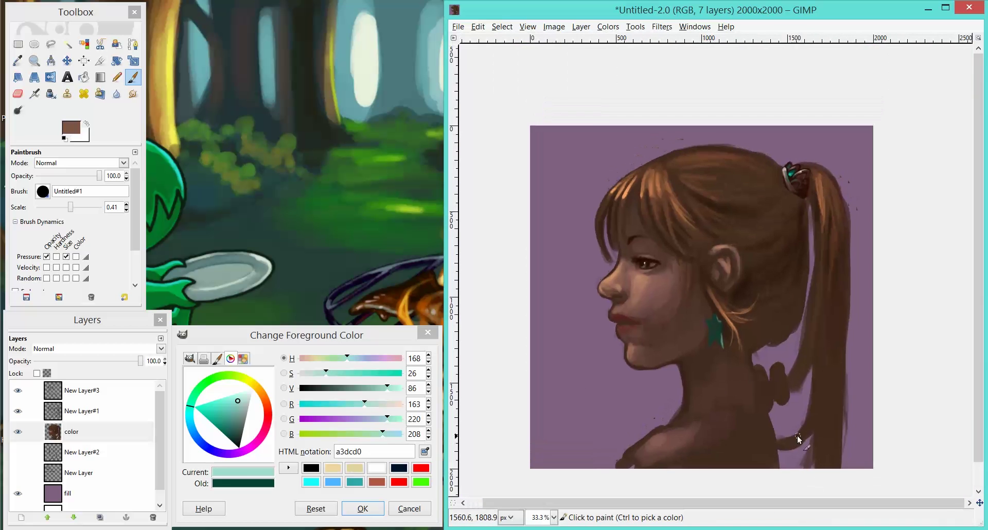
Step: Sample red from the mouth, set the foreground color to ac6455 and paint a lighter highlight on the lower lip
{"action": "scroll", "coordinate": [770, 319], "scroll_direction": "up", "scroll_amount": 1}
{"action": "scroll", "coordinate": [721, 348], "scroll_direction": "left", "scroll_amount": 3}
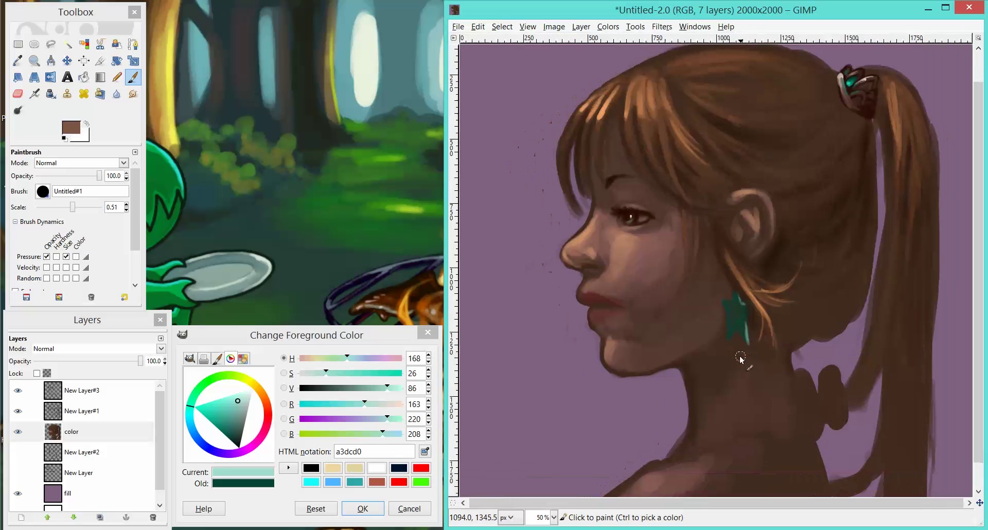
{"action": "scroll", "coordinate": [603, 311], "scroll_direction": "up", "scroll_amount": 1}
{"action": "left_click", "coordinate": [597, 316], "text": "ctrl"}
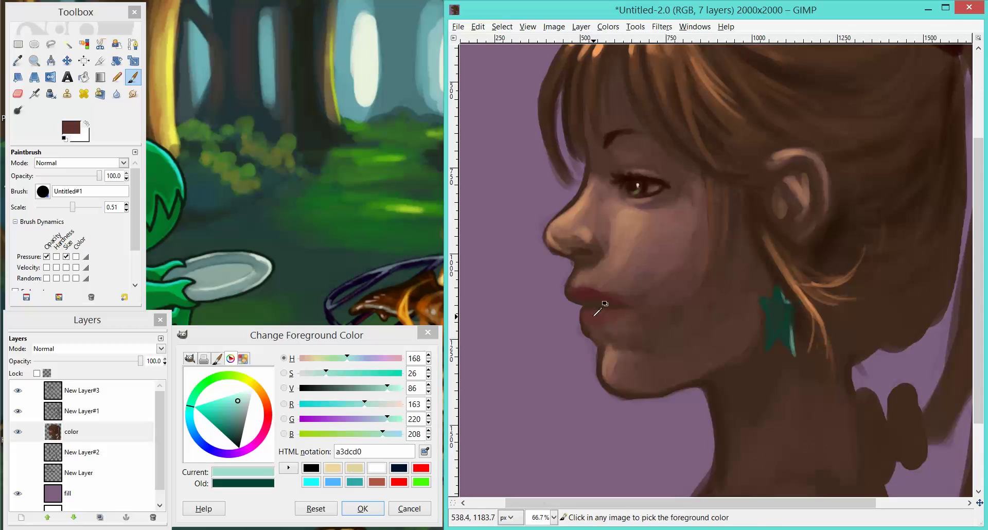
{"action": "mouse_move", "coordinate": [270, 409]}
{"action": "left_mouse_down"}
{"action": "mouse_move", "coordinate": [272, 421]}
{"action": "mouse_move", "coordinate": [268, 407]}
{"action": "mouse_move", "coordinate": [229, 415]}
{"action": "left_mouse_up"}
{"action": "left_click", "coordinate": [593, 320]}
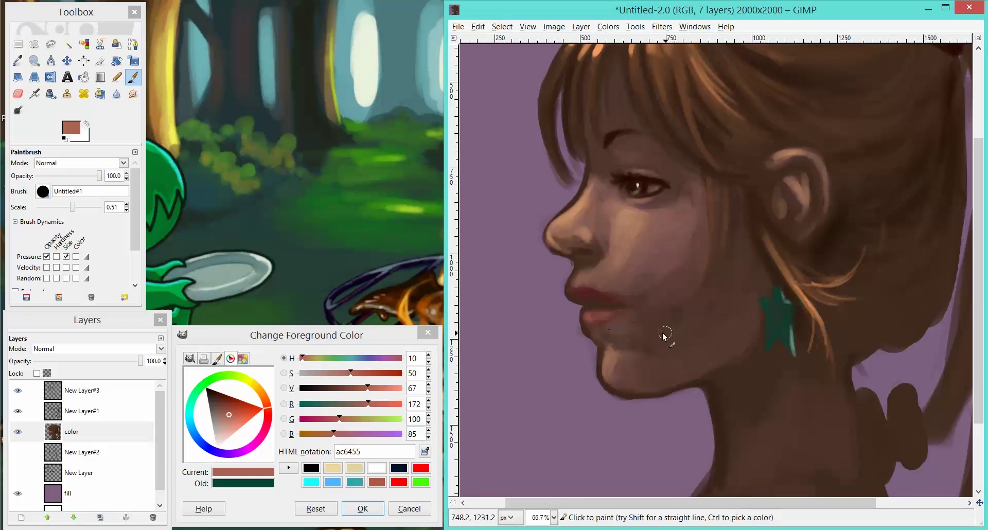
Step: Sample the surrounding skin and lip tones and blend the lower lip's edge into the skin above the chin
{"action": "left_click", "coordinate": [634, 271], "text": "ctrl"}
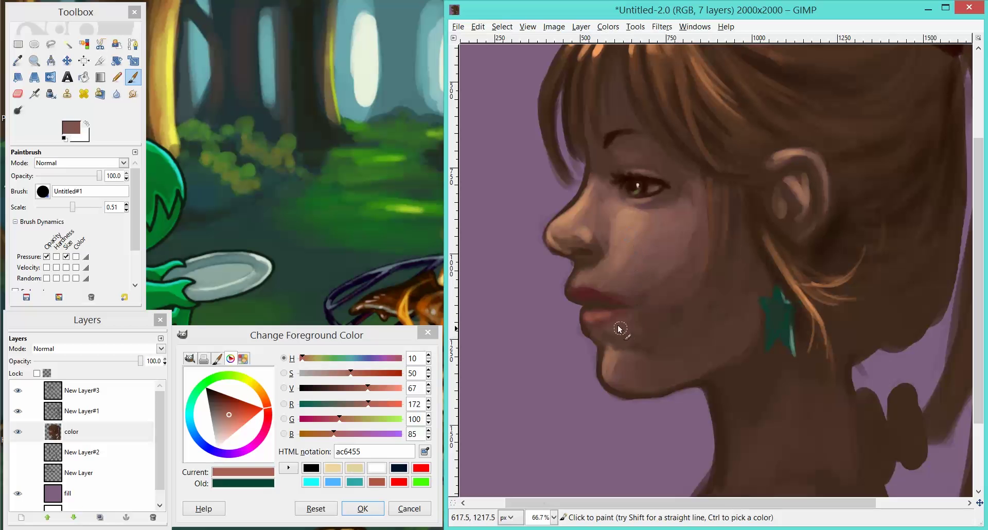
{"action": "left_click", "coordinate": [597, 323], "text": "ctrl"}
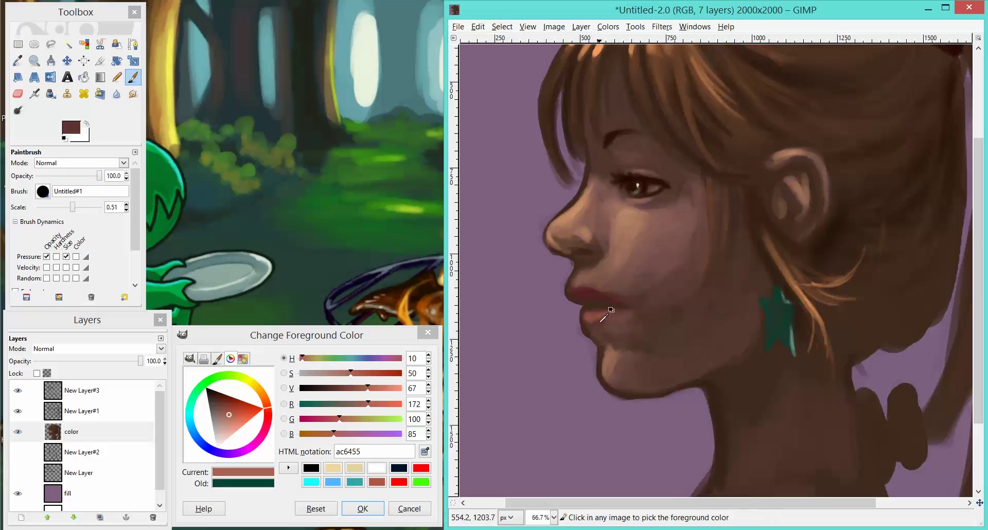
{"action": "left_click_drag", "start_coordinate": [594, 324], "coordinate": [609, 320]}
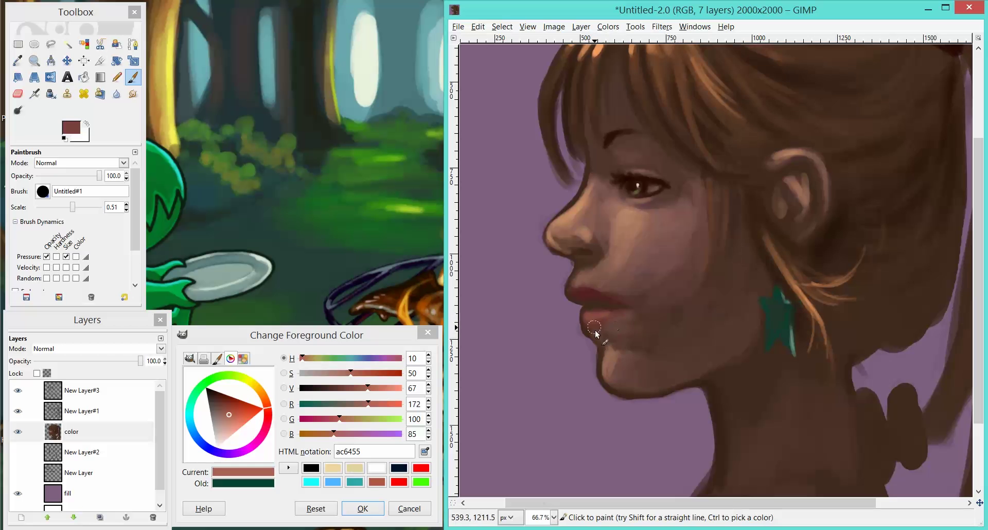
{"action": "key", "text": "shift+e"}
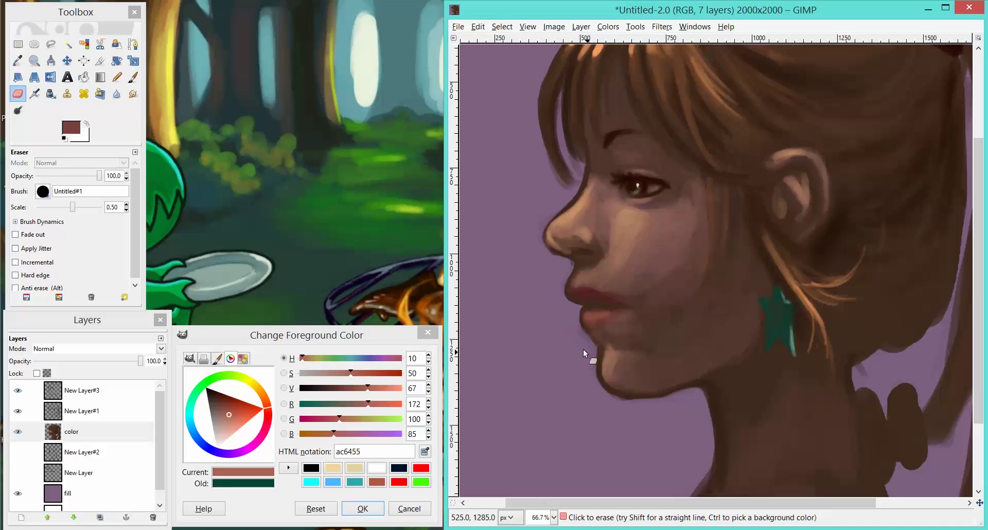
{"action": "key", "text": "p"}
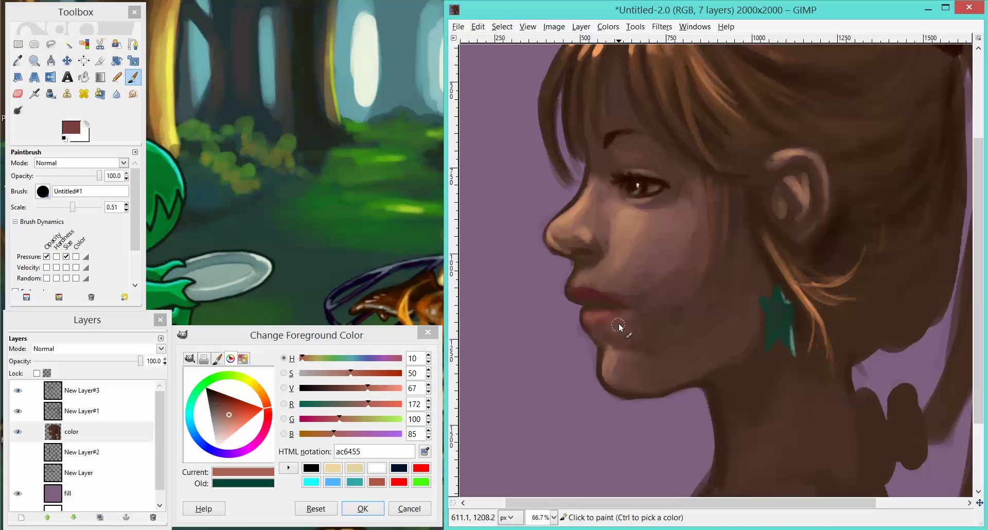
{"action": "left_click", "coordinate": [611, 345], "text": "ctrl"}
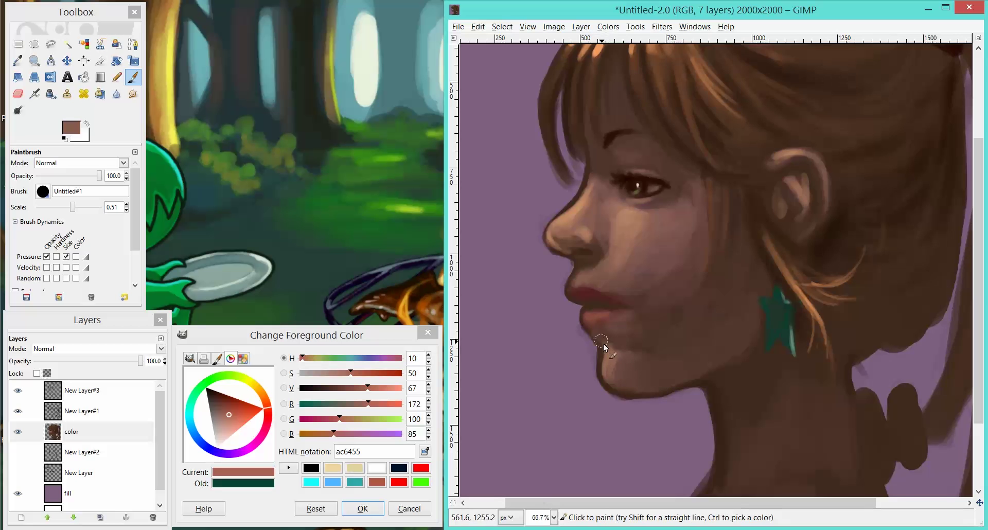
Step: Set the brush scale to 0.41, sample skin tones beside the nose and in the ear, and touch up the face and ear shading
{"action": "scroll", "coordinate": [709, 346], "scroll_direction": "up", "scroll_amount": 3}
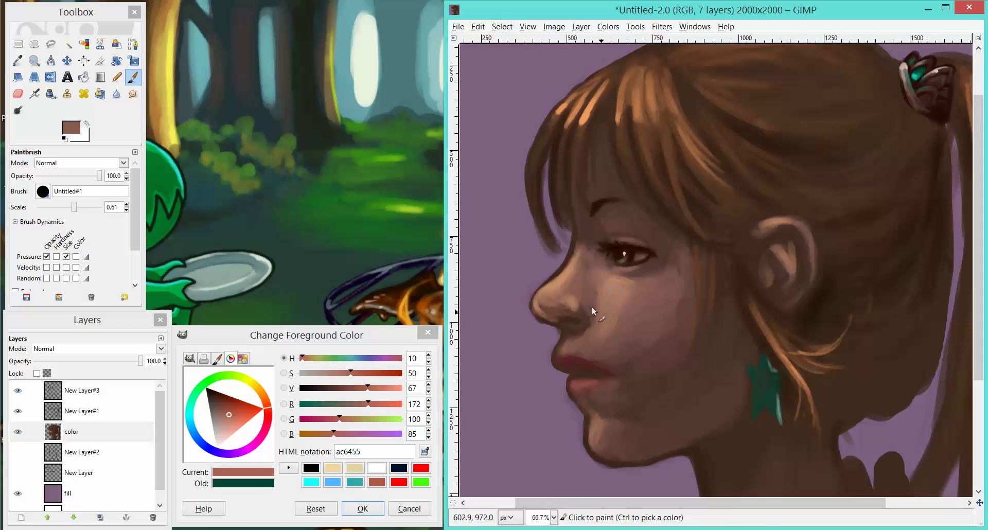
{"action": "key", "text": "bracketleft"}
{"action": "key", "text": "bracketleft"}
{"action": "left_click", "coordinate": [576, 300], "text": "ctrl"}
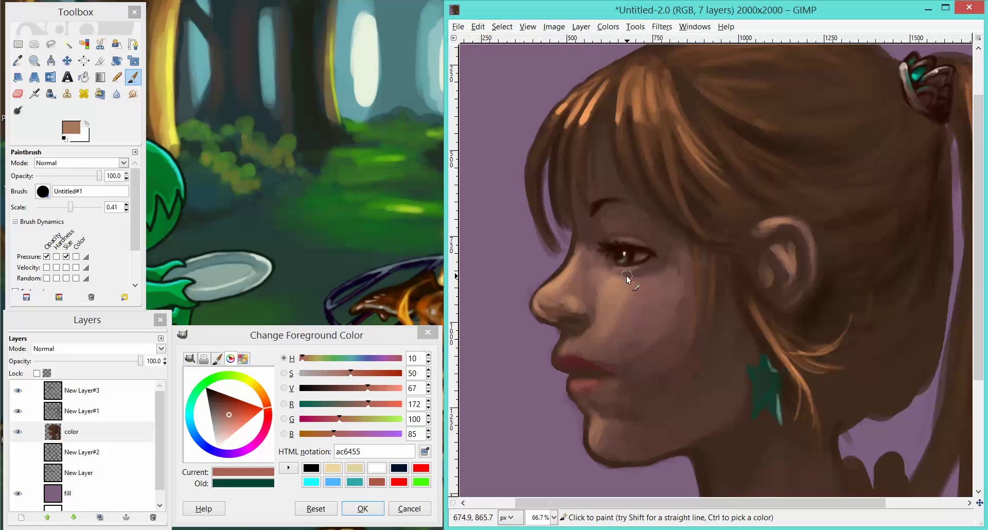
{"action": "left_click", "coordinate": [789, 250], "text": "ctrl"}
{"action": "scroll", "coordinate": [850, 316], "scroll_direction": "down", "scroll_amount": 2}
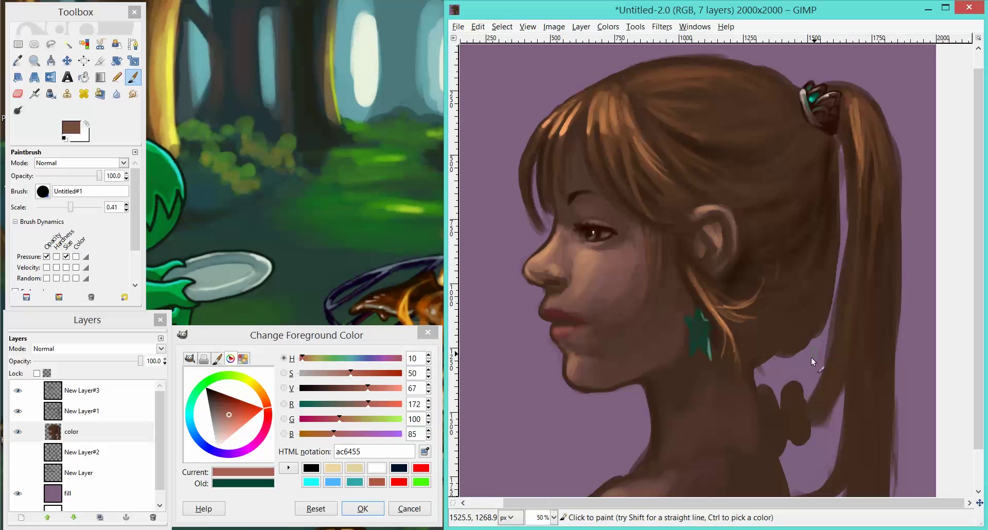
{"action": "scroll", "coordinate": [811, 357], "scroll_direction": "down", "scroll_amount": 1}
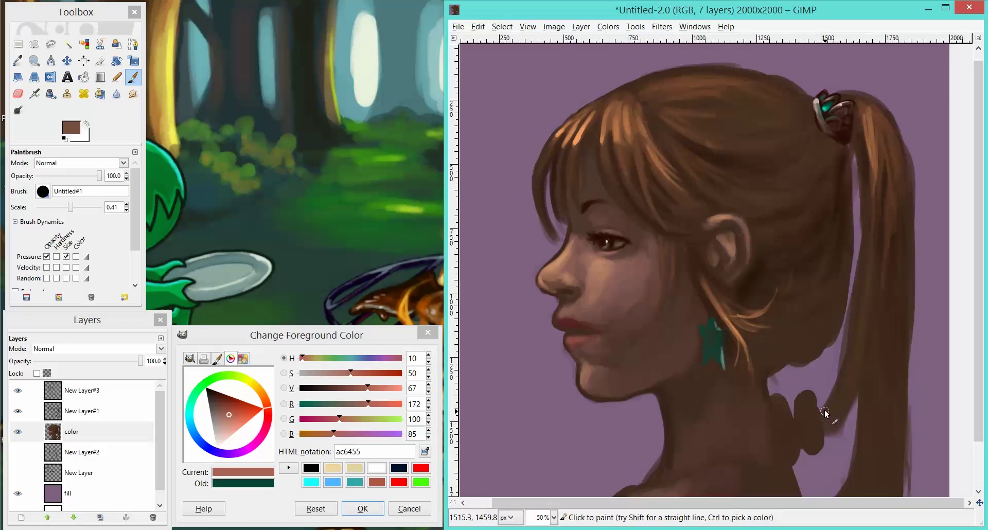
{"action": "scroll", "coordinate": [828, 406], "scroll_direction": "down", "scroll_amount": 1}
{"action": "scroll", "coordinate": [821, 414], "scroll_direction": "up", "scroll_amount": 1}
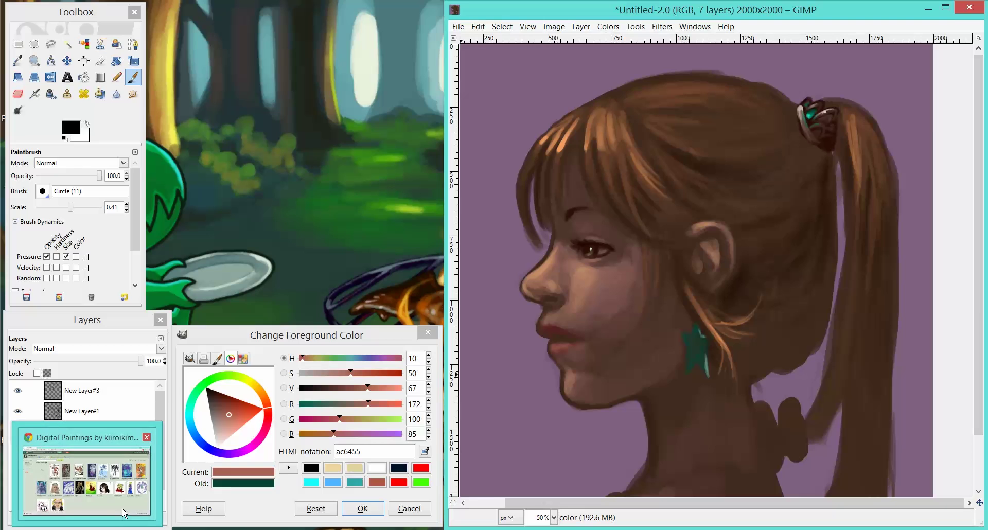
Step: Switch to Chrome and view the Legolas portrait in the DeviantArt Digital Paintings gallery
{"action": "left_click", "coordinate": [87, 483]}
{"action": "scroll", "coordinate": [566, 434], "scroll_direction": "down", "scroll_amount": 1}
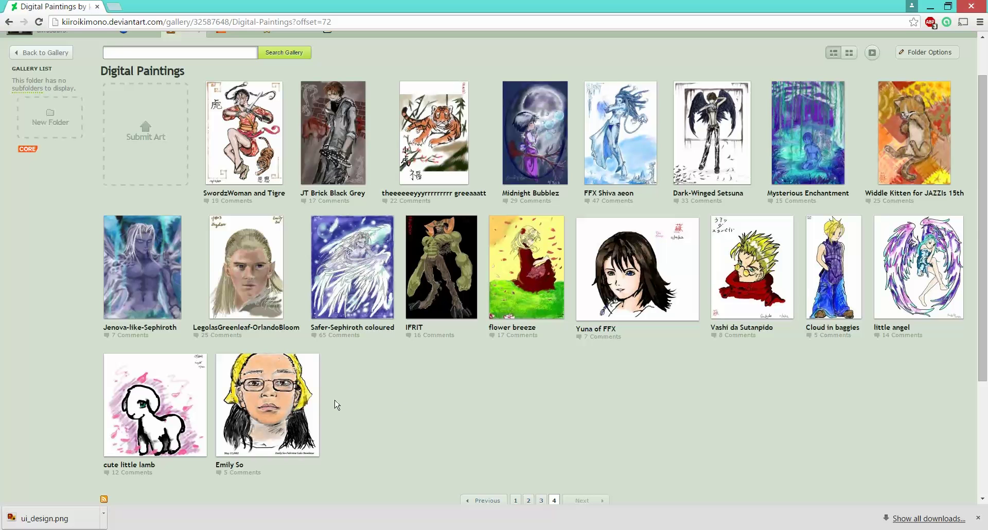
{"action": "left_click", "coordinate": [238, 276]}
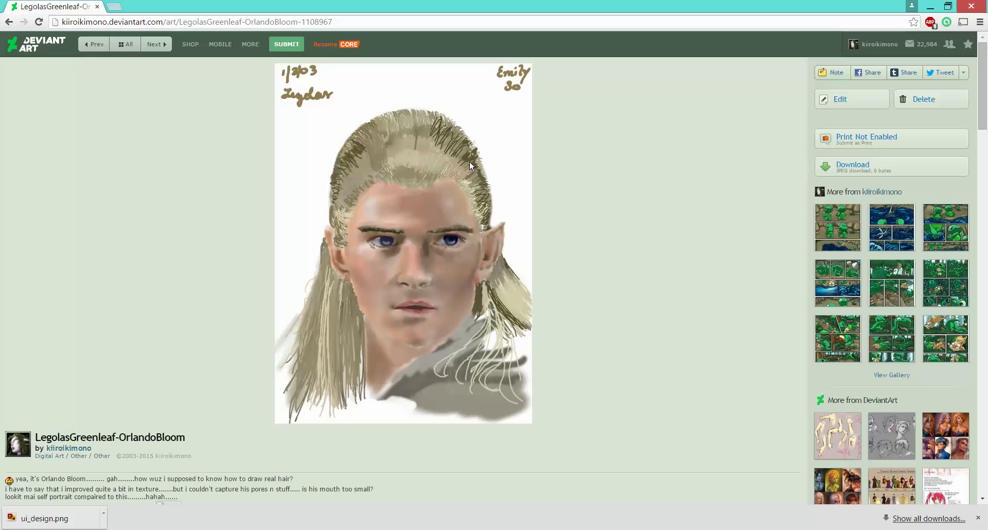
{"action": "left_click", "coordinate": [9, 22]}
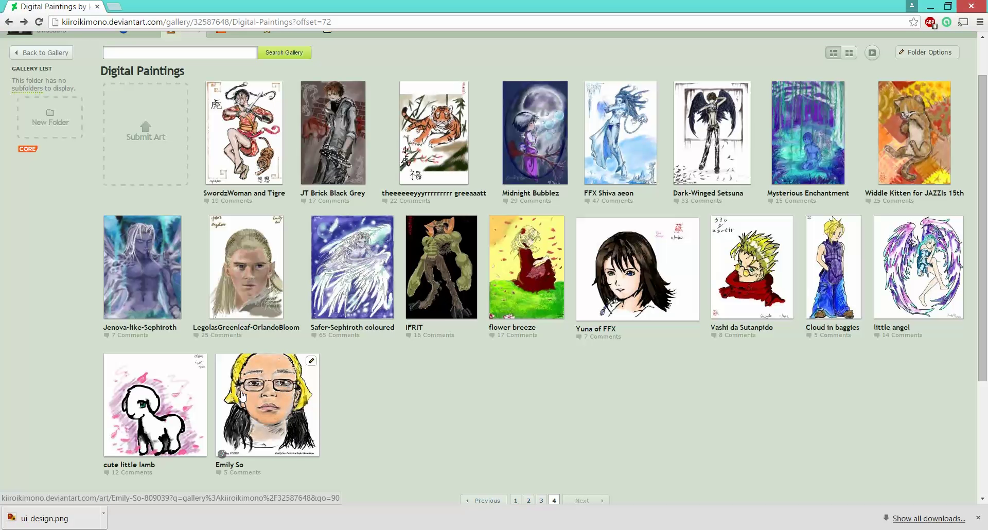
Step: View the self-portrait with the yellow bandana and compare it with the Legolas portrait from the same gallery page
{"action": "left_click", "coordinate": [277, 429]}
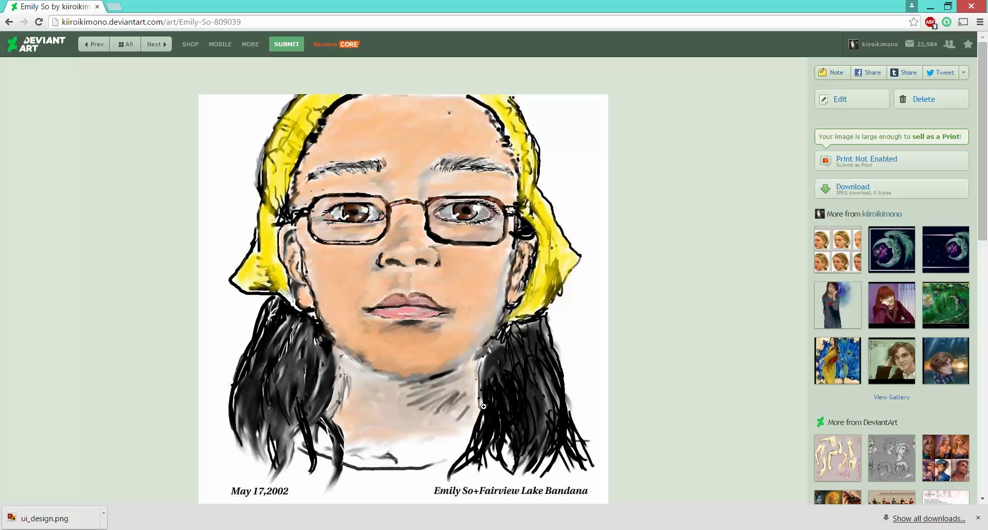
{"action": "left_click", "coordinate": [9, 22]}
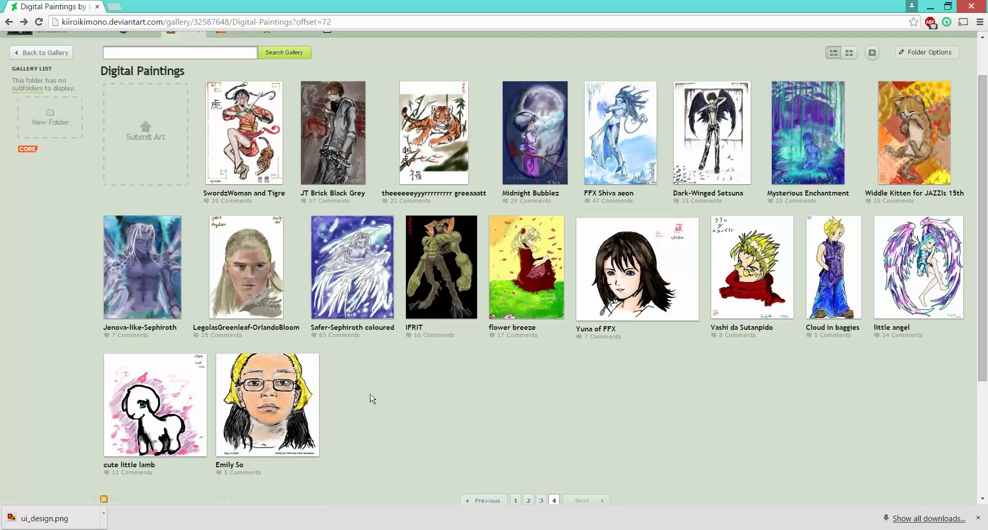
{"action": "left_click", "coordinate": [249, 286]}
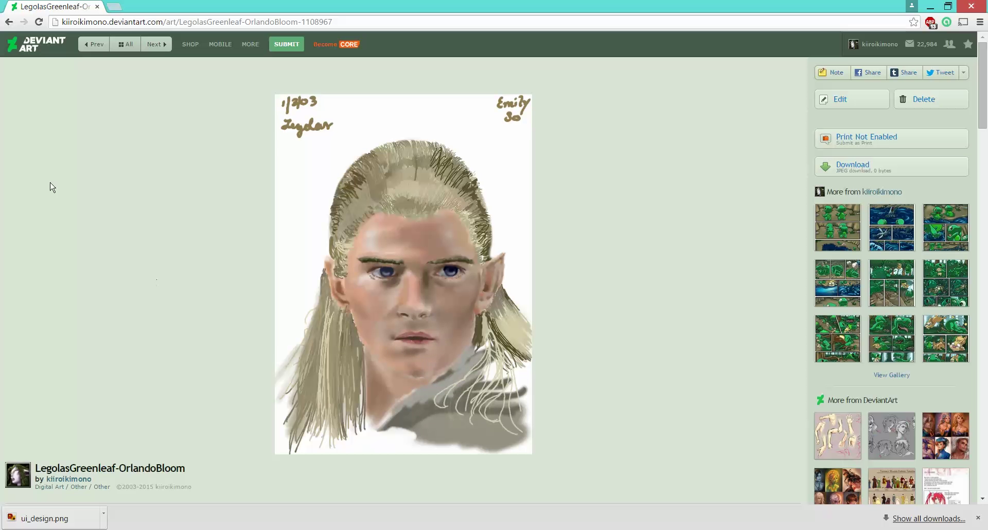
{"action": "left_click", "coordinate": [9, 22]}
Step: Go to page 3 of the gallery and view the pink-background Utada Hikaru portrait together with its linked reference picture
{"action": "scroll", "coordinate": [679, 422], "scroll_direction": "down", "scroll_amount": 2}
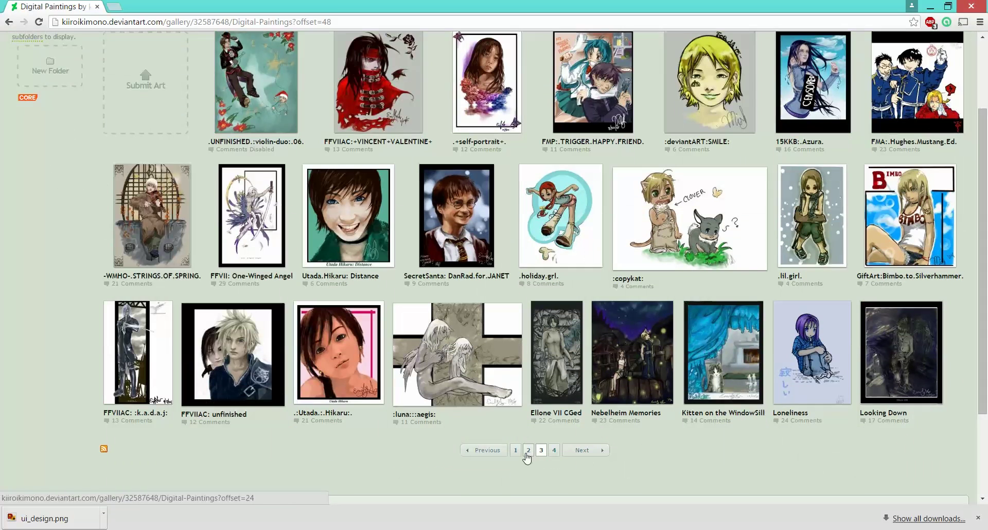
{"action": "scroll", "coordinate": [397, 469], "scroll_direction": "up", "scroll_amount": 1}
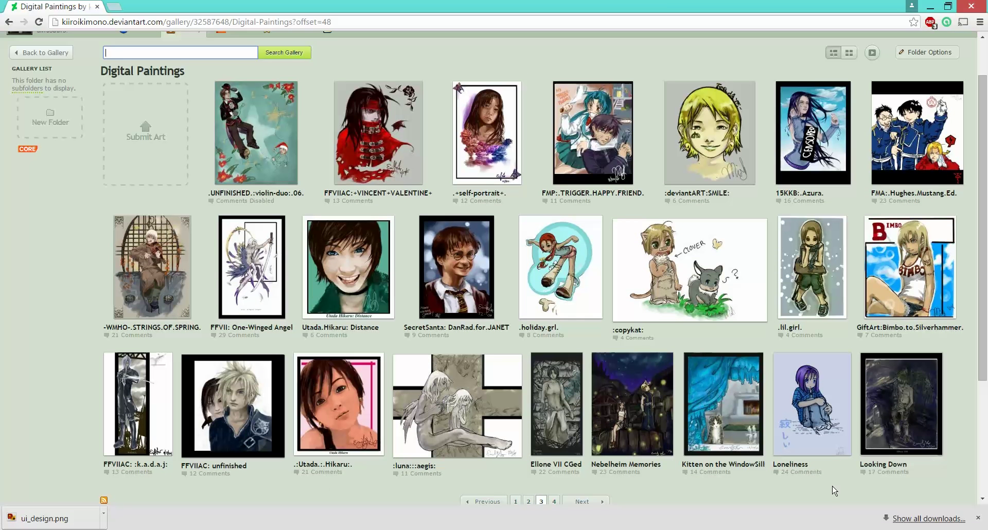
{"action": "left_click", "coordinate": [335, 402]}
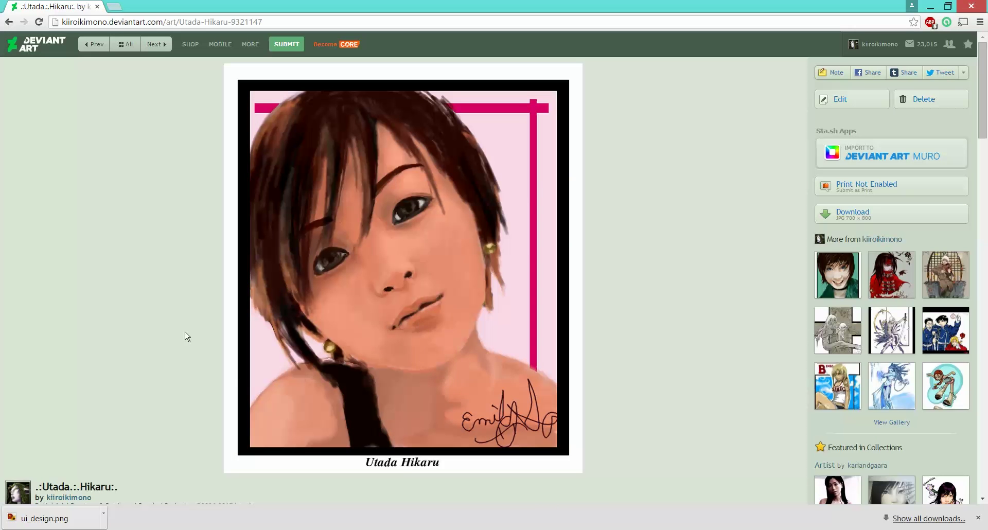
{"action": "scroll", "coordinate": [175, 324], "scroll_direction": "down", "scroll_amount": 2}
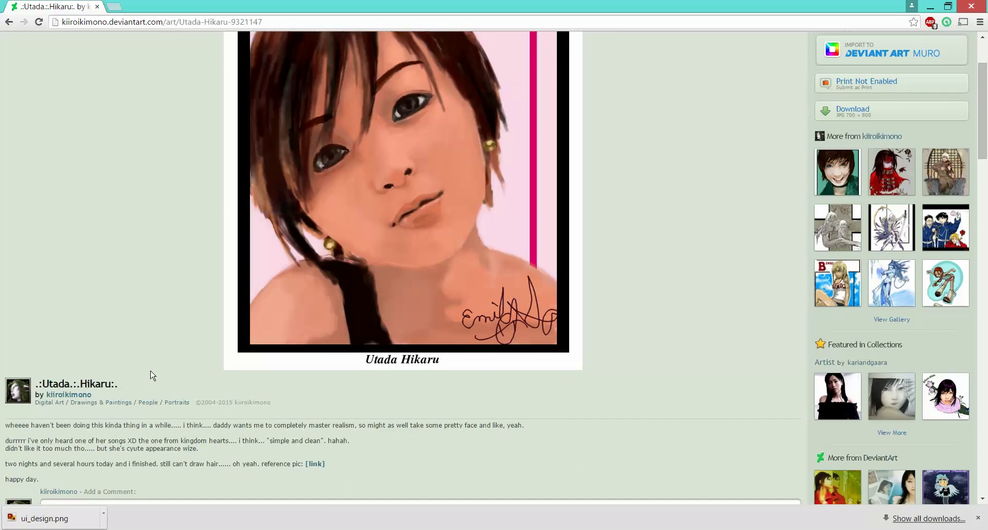
{"action": "left_click", "coordinate": [315, 465]}
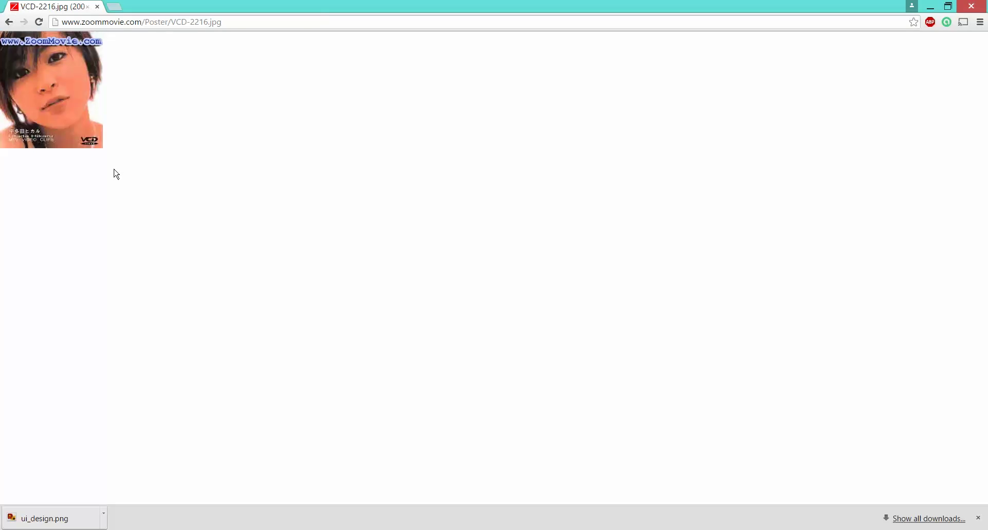
{"action": "left_click", "coordinate": [9, 23]}
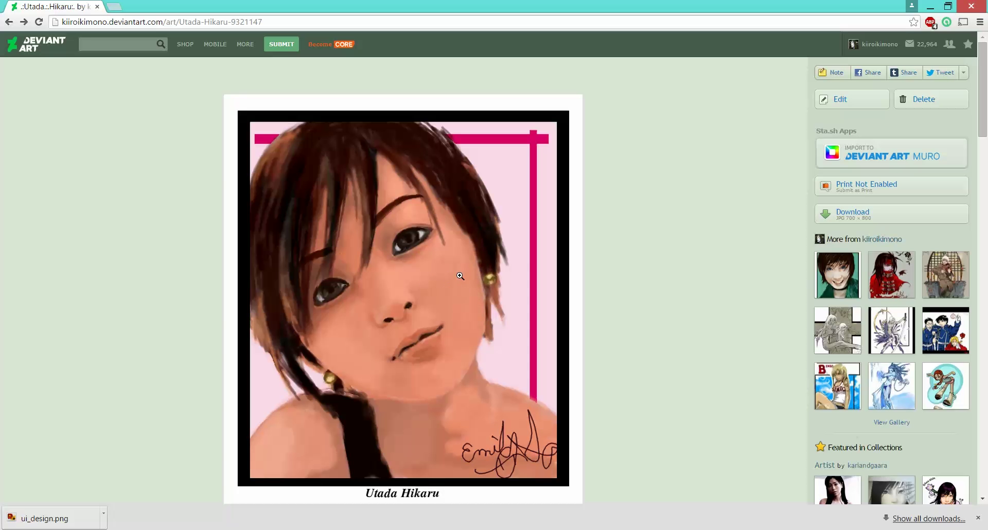
Step: Read through the visitors' comments under the Utada Hikaru portrait and return to the painting
{"action": "scroll", "coordinate": [52, 416], "scroll_direction": "down", "scroll_amount": 10}
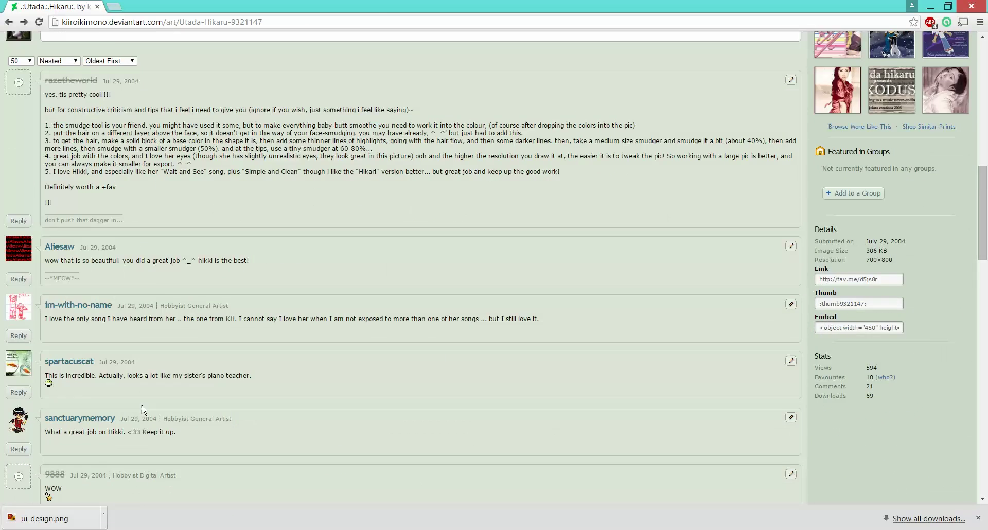
{"action": "scroll", "coordinate": [302, 410], "scroll_direction": "down", "scroll_amount": 5}
{"action": "scroll", "coordinate": [232, 398], "scroll_direction": "up", "scroll_amount": 5}
{"action": "scroll", "coordinate": [234, 402], "scroll_direction": "down", "scroll_amount": 6}
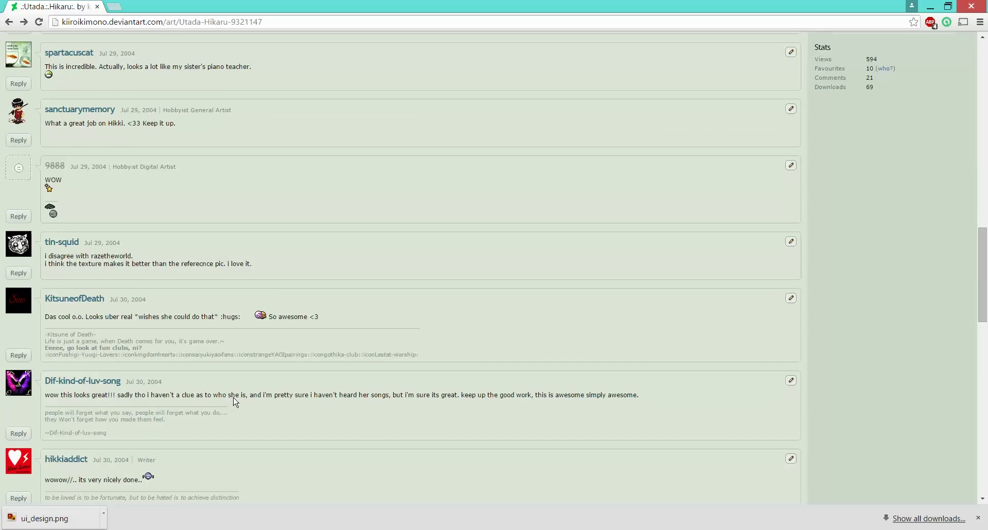
{"action": "scroll", "coordinate": [234, 401], "scroll_direction": "up", "scroll_amount": 12}
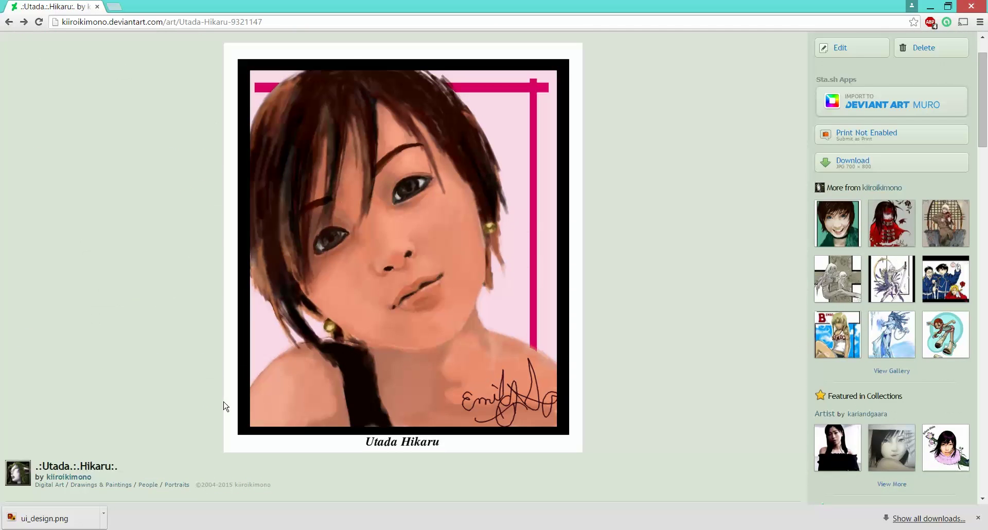
{"action": "scroll", "coordinate": [149, 391], "scroll_direction": "up", "scroll_amount": 1}
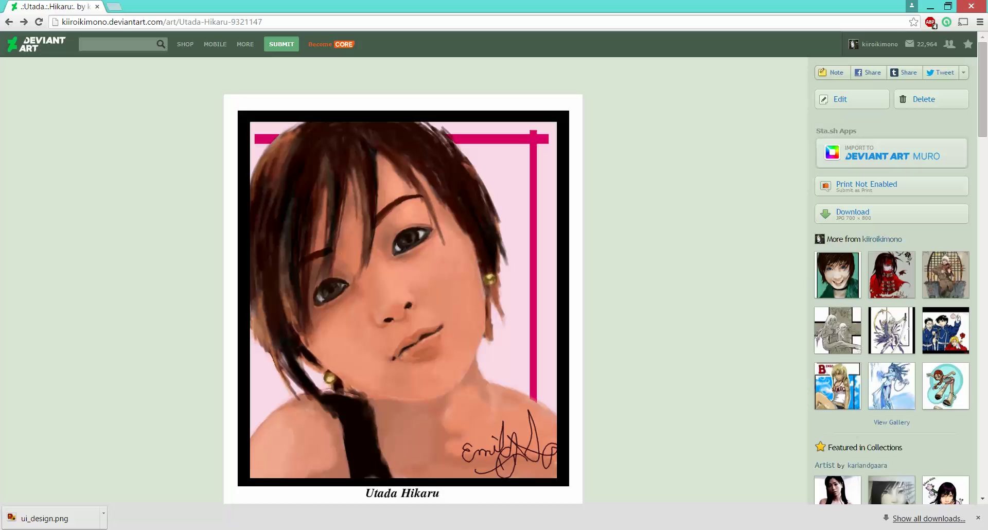
Step: Switch between GIMP and Chrome to compare the profile portrait with the Utada Hikaru painting, and return to the gallery page
{"action": "left_click", "coordinate": [93, 471]}
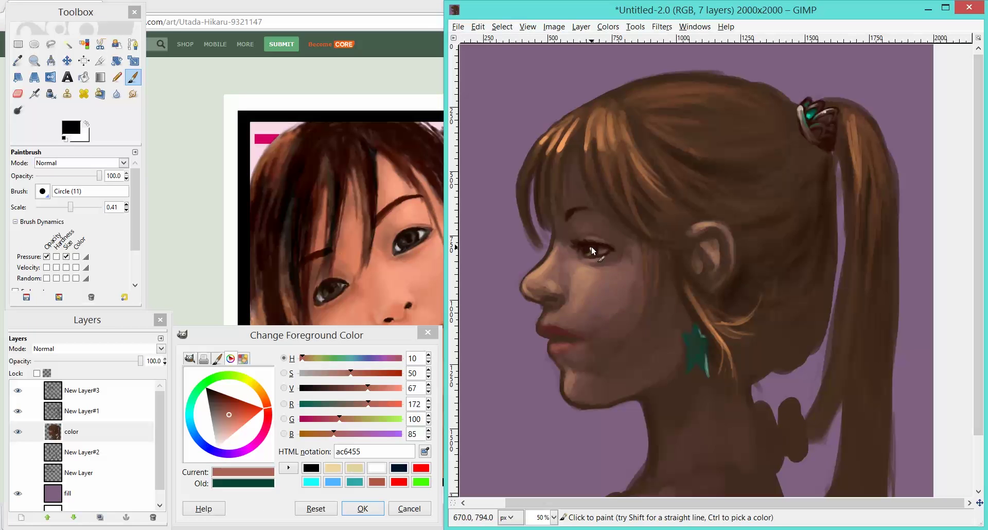
{"action": "left_click", "coordinate": [193, 253]}
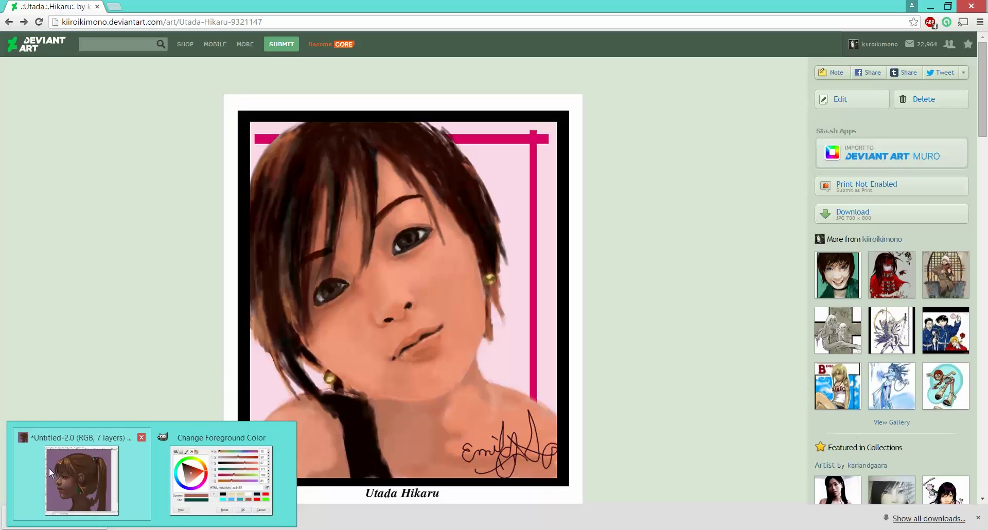
{"action": "left_click", "coordinate": [48, 467]}
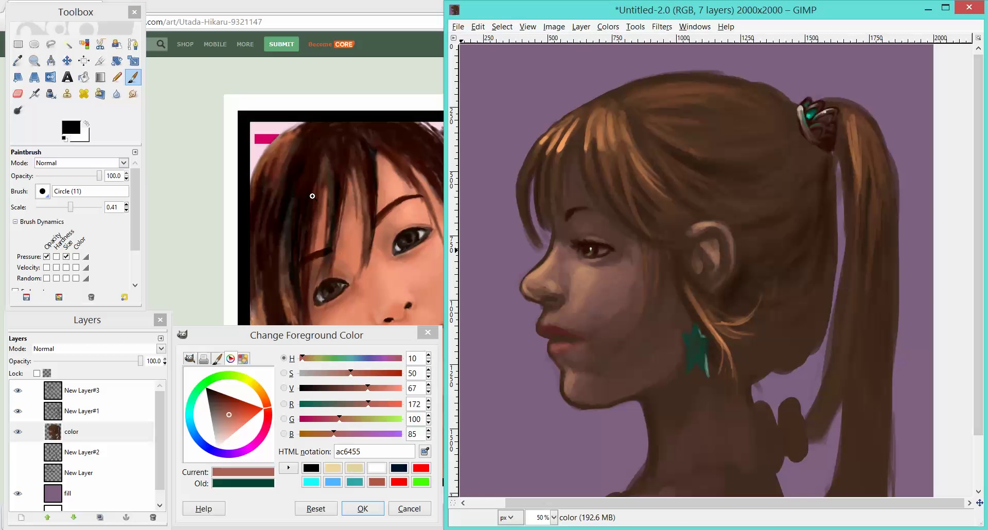
{"action": "left_click", "coordinate": [398, 243]}
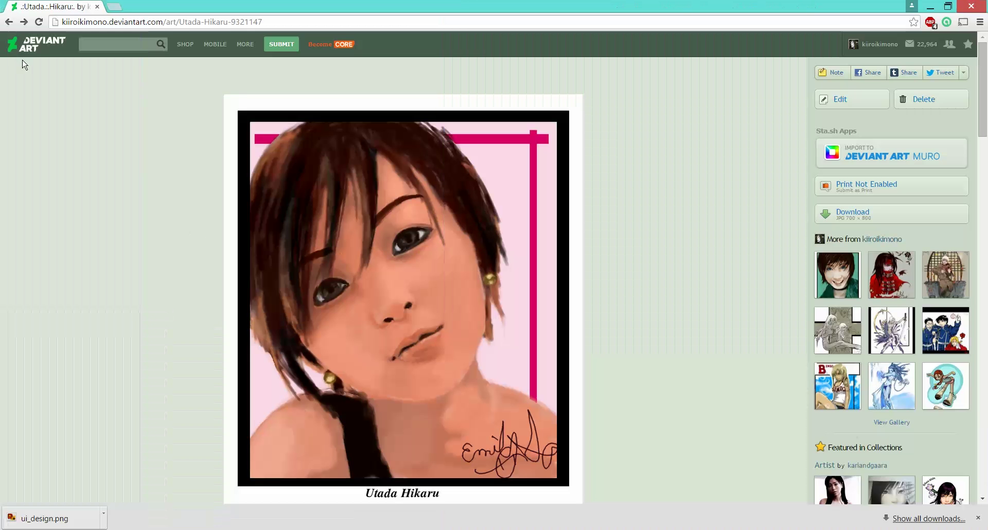
{"action": "left_click", "coordinate": [9, 22]}
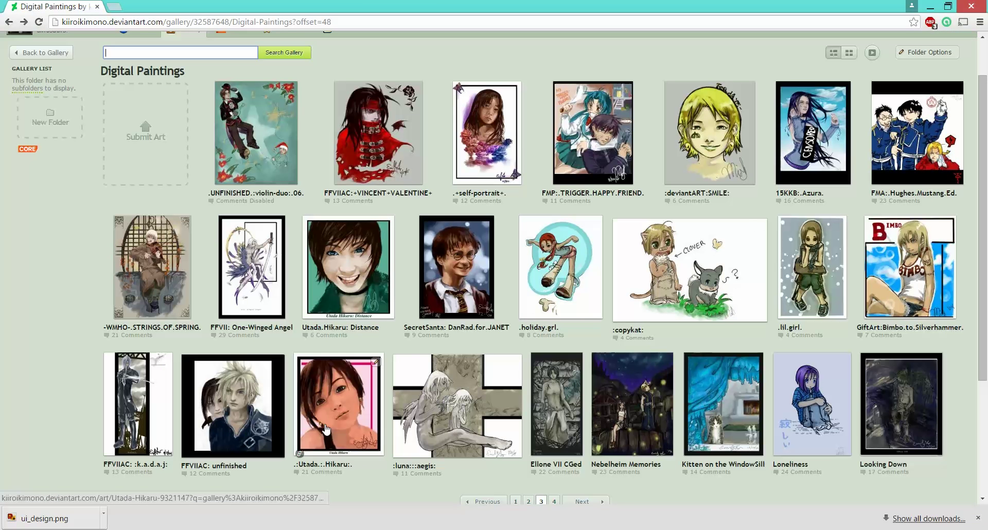
Step: View the Utada.Hikaru: Distance painting from the gallery and read the artist's description beneath it
{"action": "left_click", "coordinate": [353, 283]}
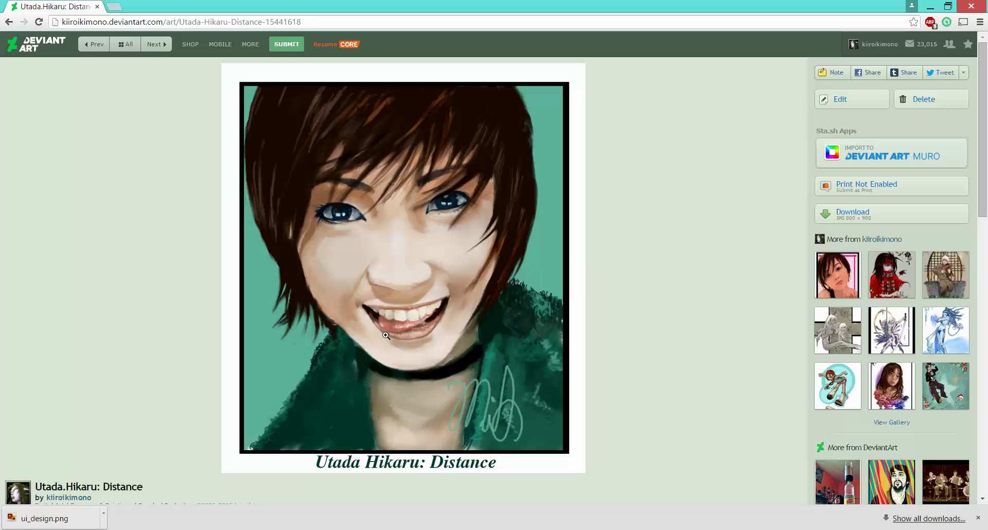
{"action": "scroll", "coordinate": [156, 336], "scroll_direction": "down", "scroll_amount": 3}
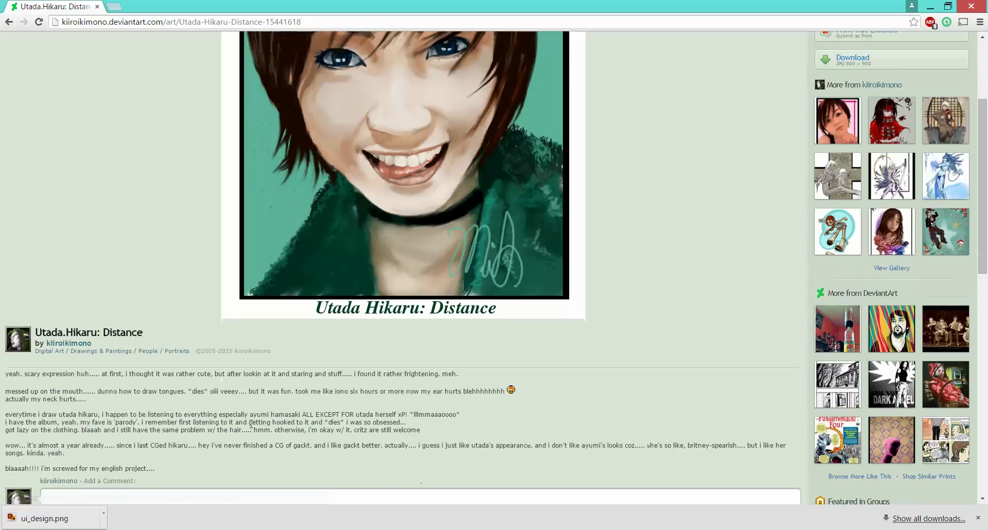
{"action": "scroll", "coordinate": [143, 394], "scroll_direction": "up", "scroll_amount": 3}
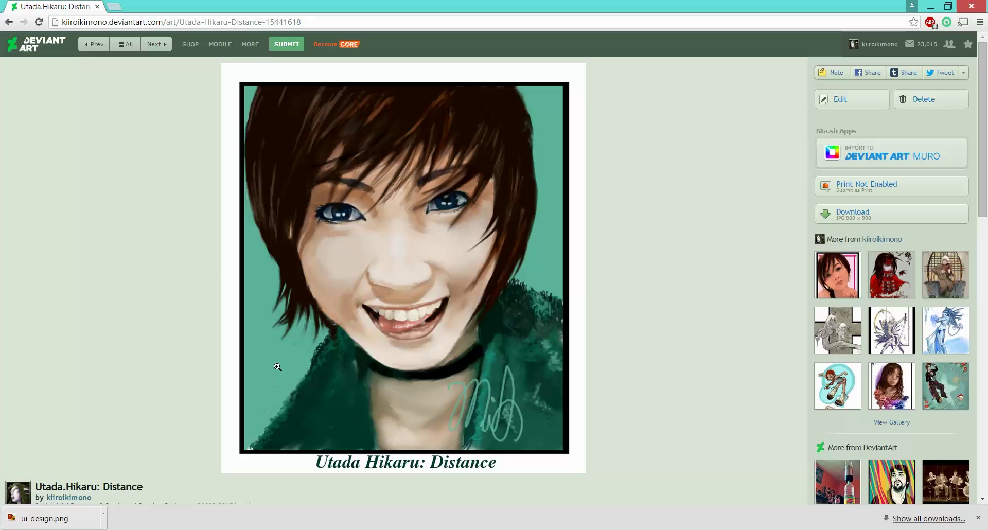
Step: Compare the pink-background Utada Hikaru portrait with the Utada.Hikaru: Distance painting and return to the gallery page
{"action": "left_click", "coordinate": [823, 282]}
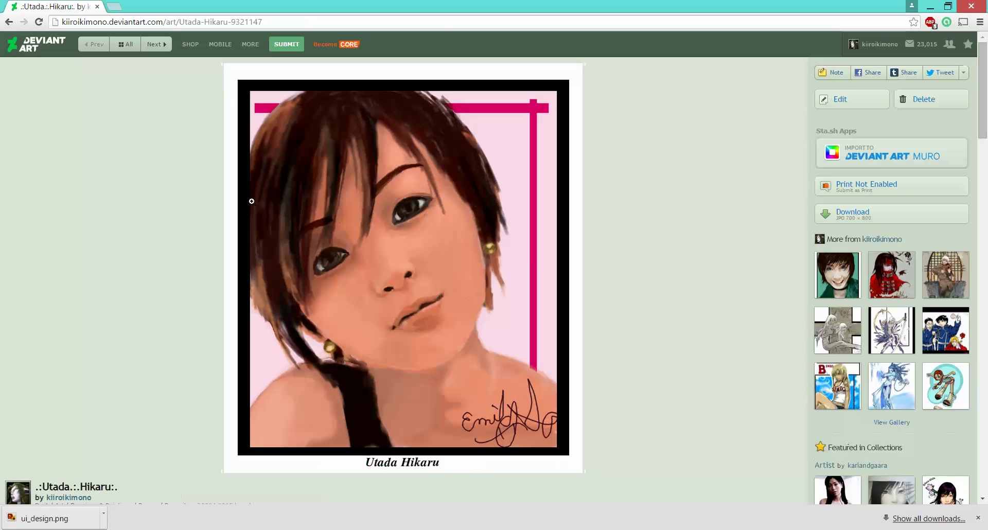
{"action": "left_click", "coordinate": [8, 22]}
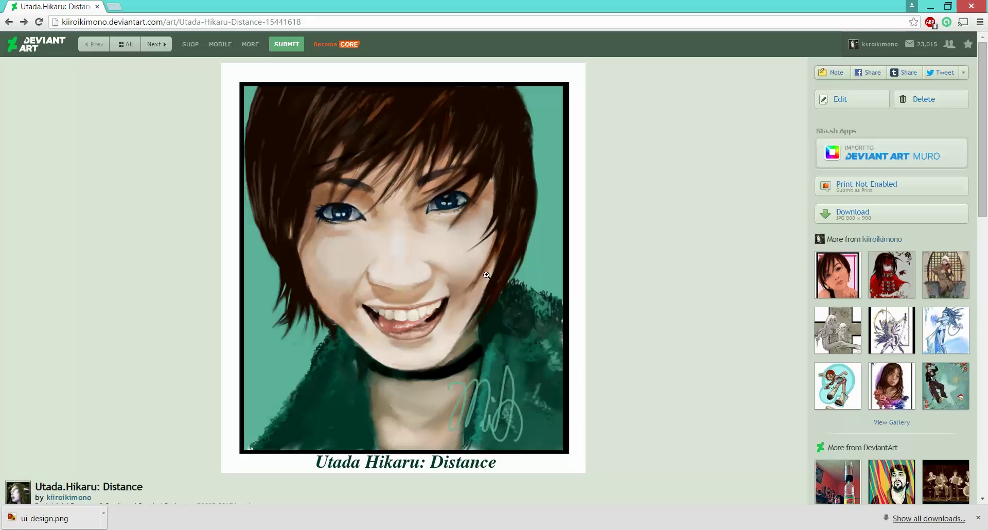
{"action": "left_click", "coordinate": [9, 25]}
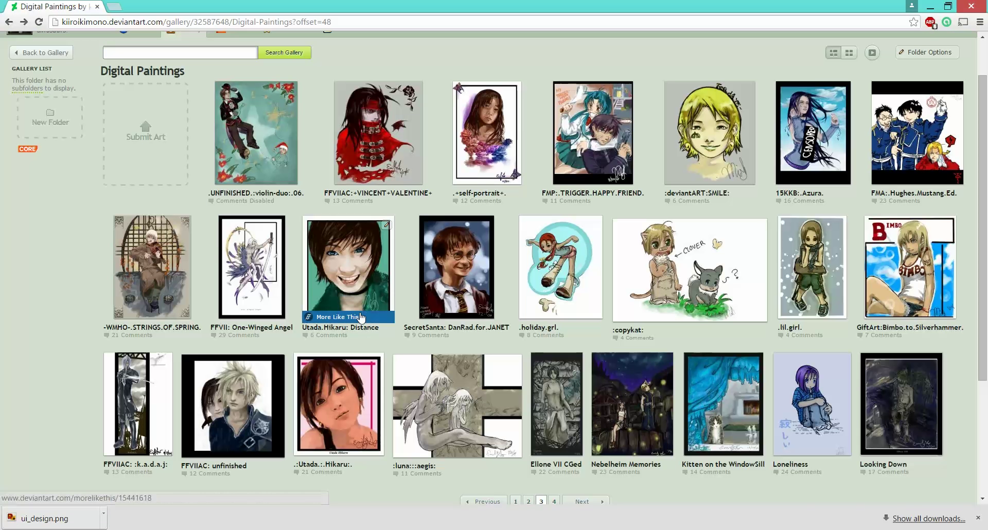
{"action": "left_click", "coordinate": [363, 326]}
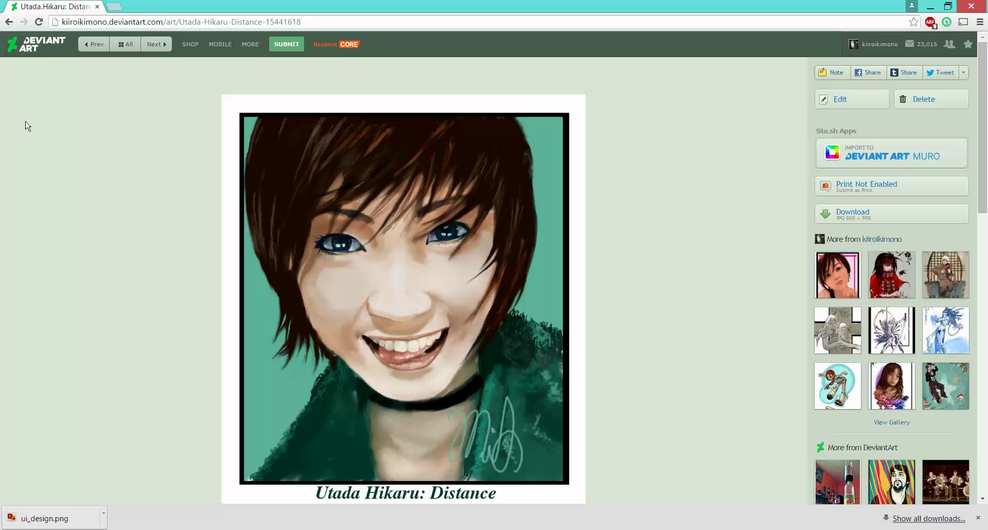
{"action": "left_click", "coordinate": [9, 22]}
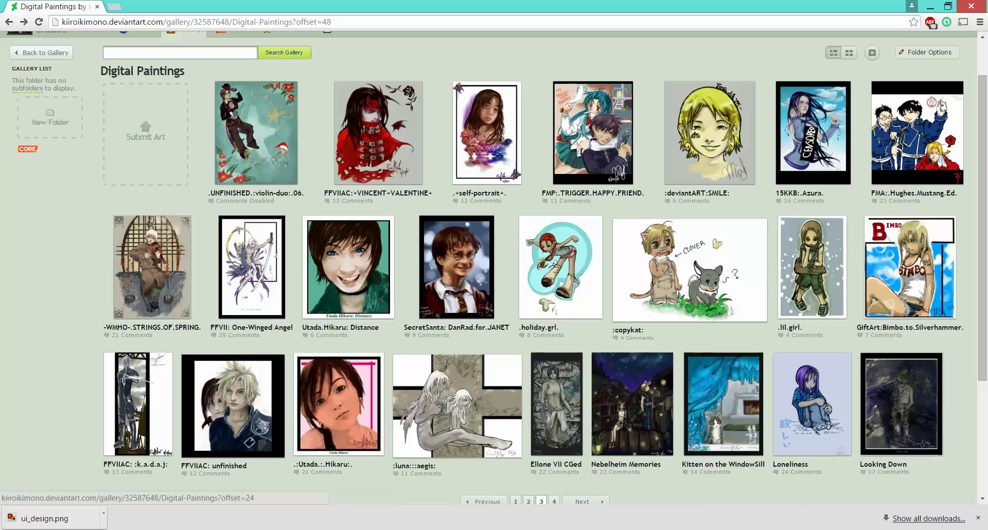
Step: Go to page 2 of the gallery and view the FRANCOFILLE.CHARMANTE portrait at full size and at fitted size
{"action": "left_click", "coordinate": [528, 502]}
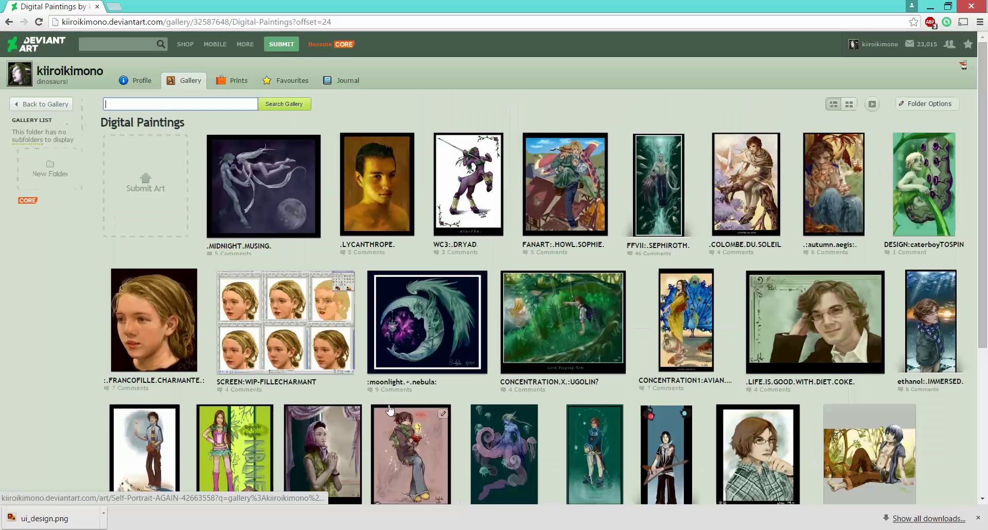
{"action": "scroll", "coordinate": [175, 362], "scroll_direction": "down", "scroll_amount": 1}
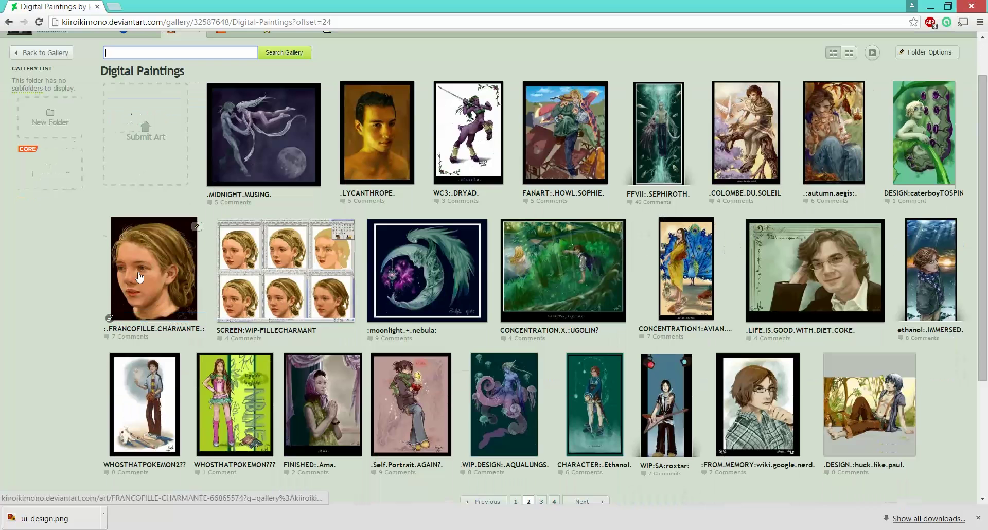
{"action": "left_click", "coordinate": [172, 291]}
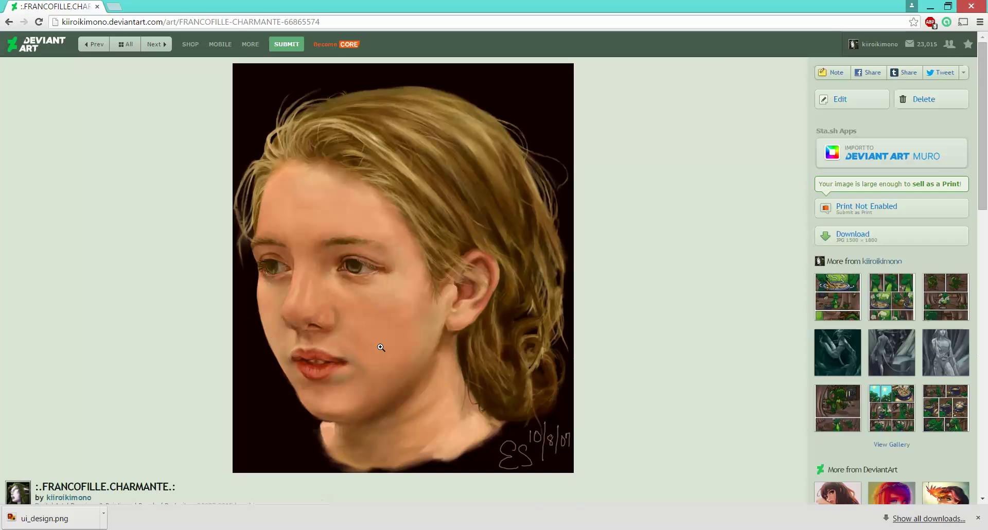
{"action": "left_click", "coordinate": [432, 367]}
{"action": "scroll", "coordinate": [504, 397], "scroll_direction": "down", "scroll_amount": 7}
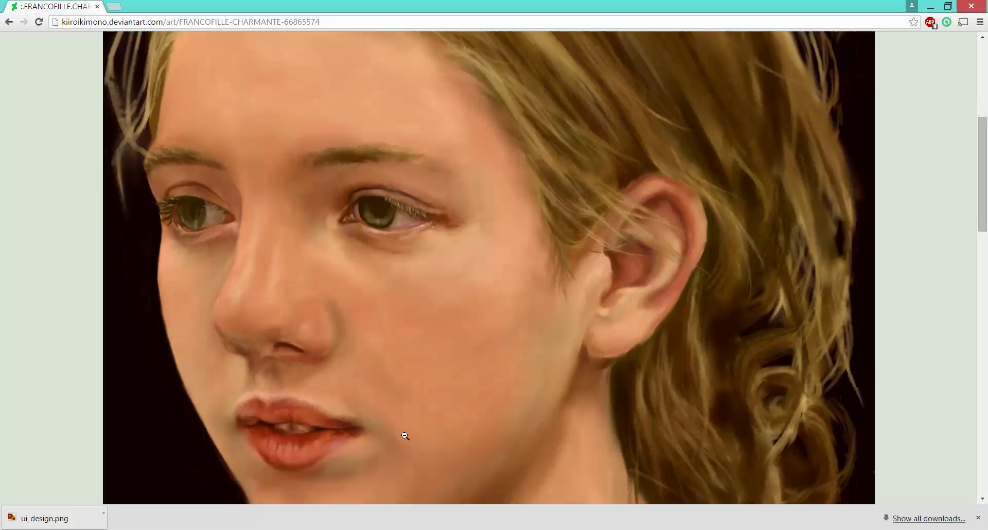
{"action": "scroll", "coordinate": [405, 436], "scroll_direction": "down", "scroll_amount": 1}
{"action": "scroll", "coordinate": [406, 375], "scroll_direction": "up", "scroll_amount": 2}
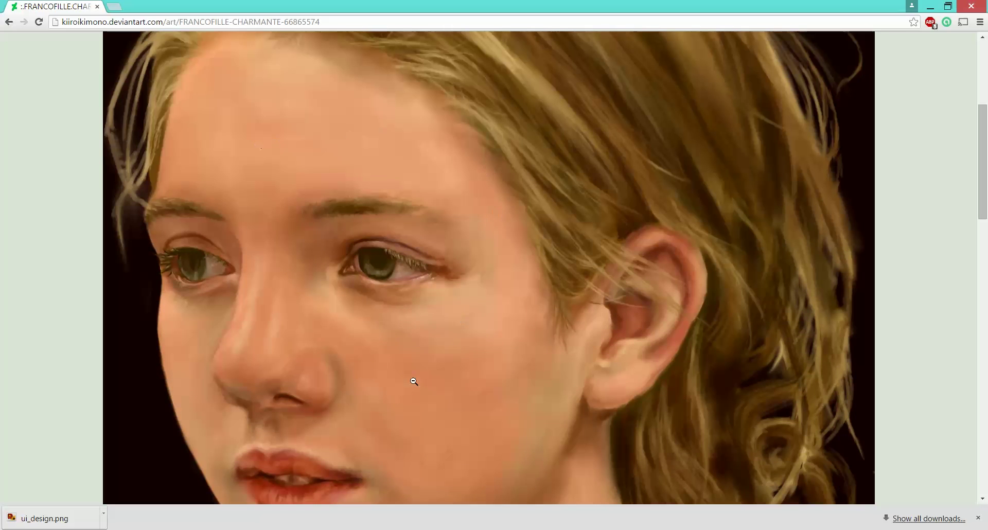
{"action": "left_click", "coordinate": [443, 381]}
{"action": "scroll", "coordinate": [346, 260], "scroll_direction": "up", "scroll_amount": 4}
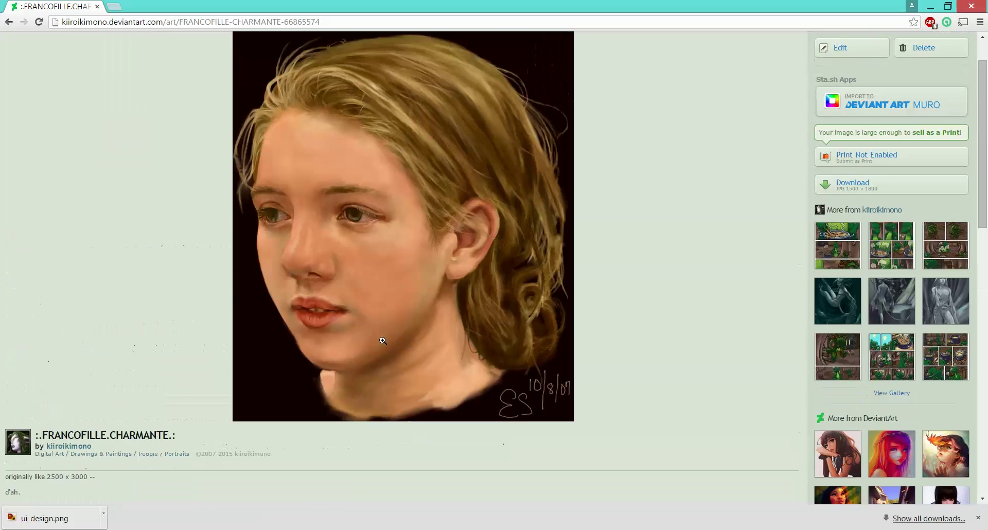
{"action": "left_click", "coordinate": [412, 307]}
{"action": "scroll", "coordinate": [369, 409], "scroll_direction": "down", "scroll_amount": 5}
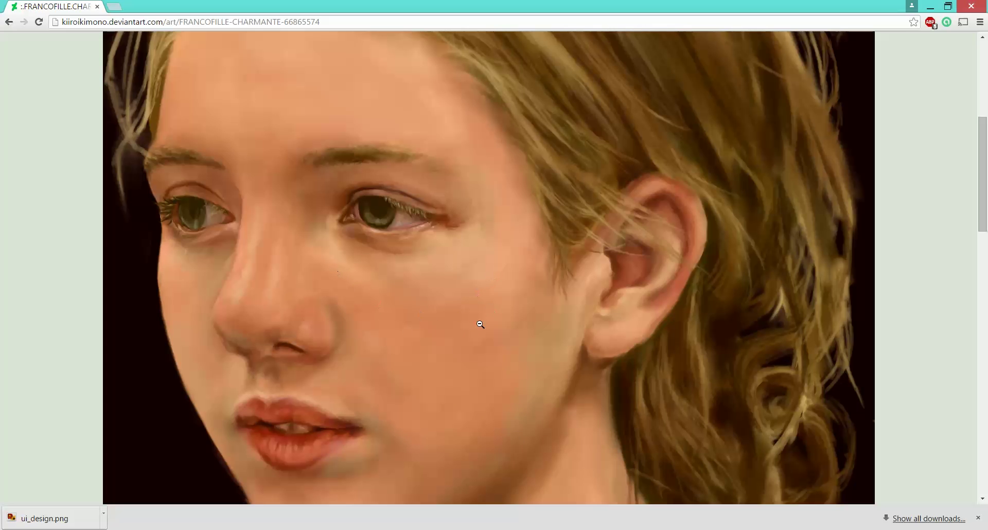
{"action": "scroll", "coordinate": [400, 346], "scroll_direction": "down", "scroll_amount": 1}
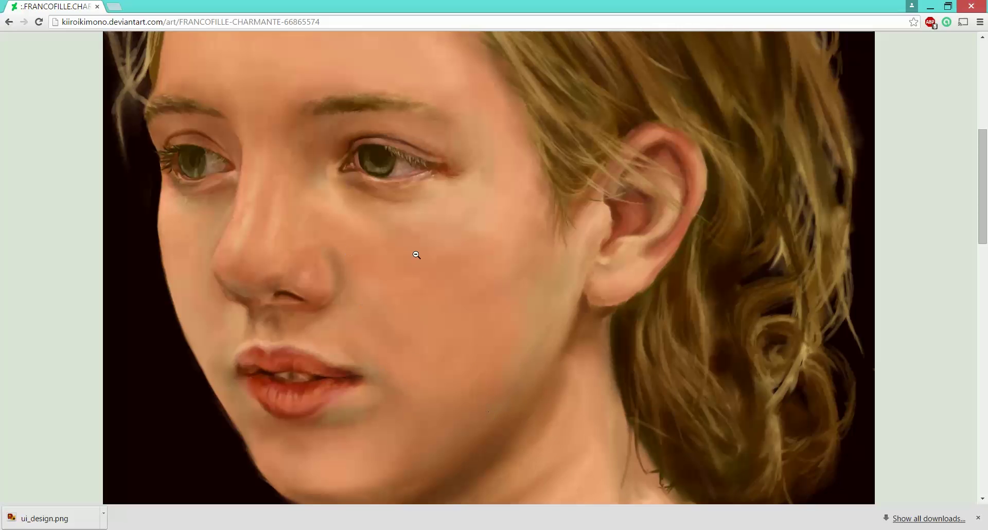
{"action": "scroll", "coordinate": [438, 330], "scroll_direction": "up", "scroll_amount": 1}
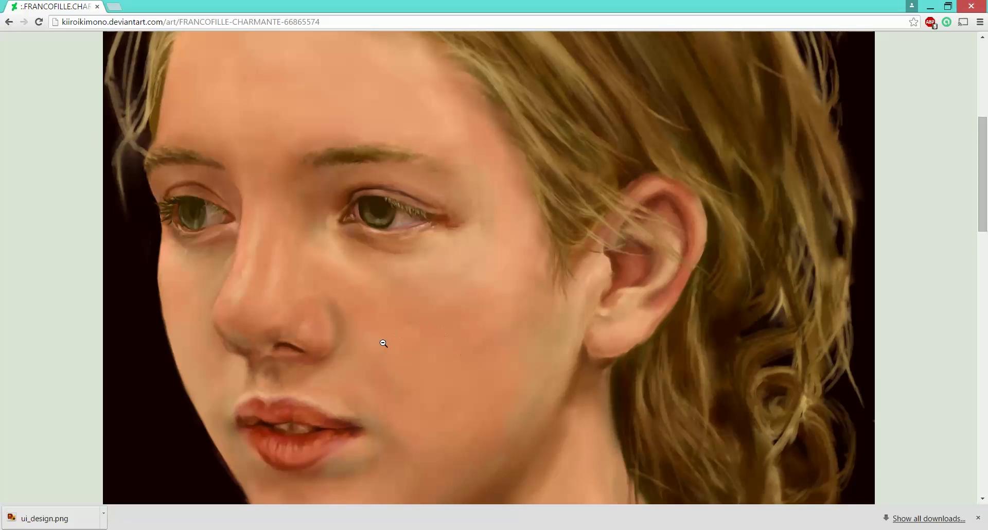
{"action": "scroll", "coordinate": [375, 351], "scroll_direction": "up", "scroll_amount": 1}
{"action": "scroll", "coordinate": [363, 363], "scroll_direction": "down", "scroll_amount": 1}
{"action": "scroll", "coordinate": [472, 414], "scroll_direction": "down", "scroll_amount": 1}
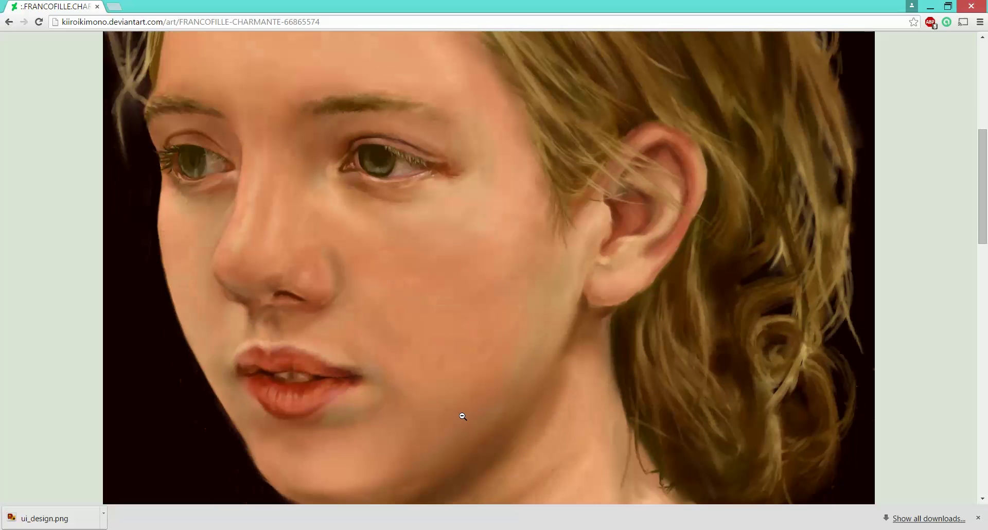
{"action": "scroll", "coordinate": [406, 341], "scroll_direction": "up", "scroll_amount": 3}
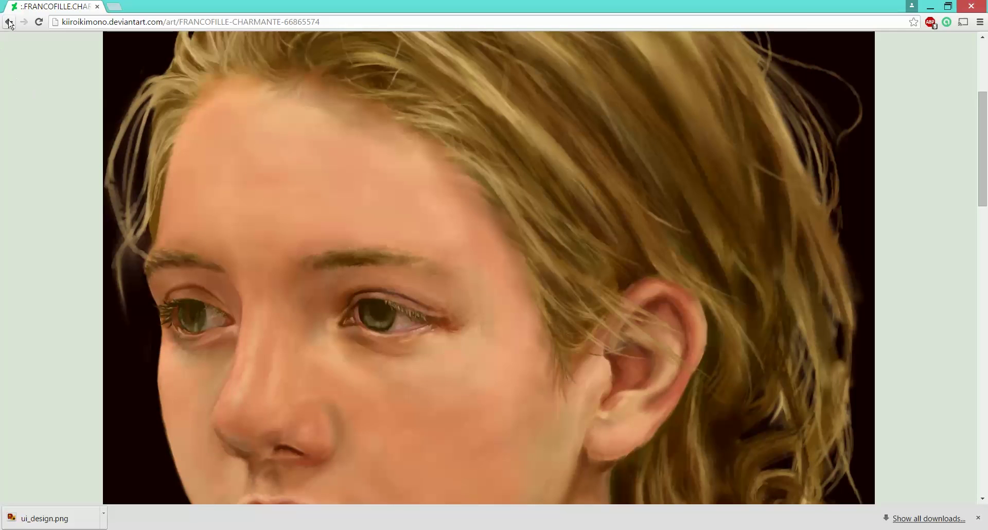
{"action": "left_click", "coordinate": [9, 23]}
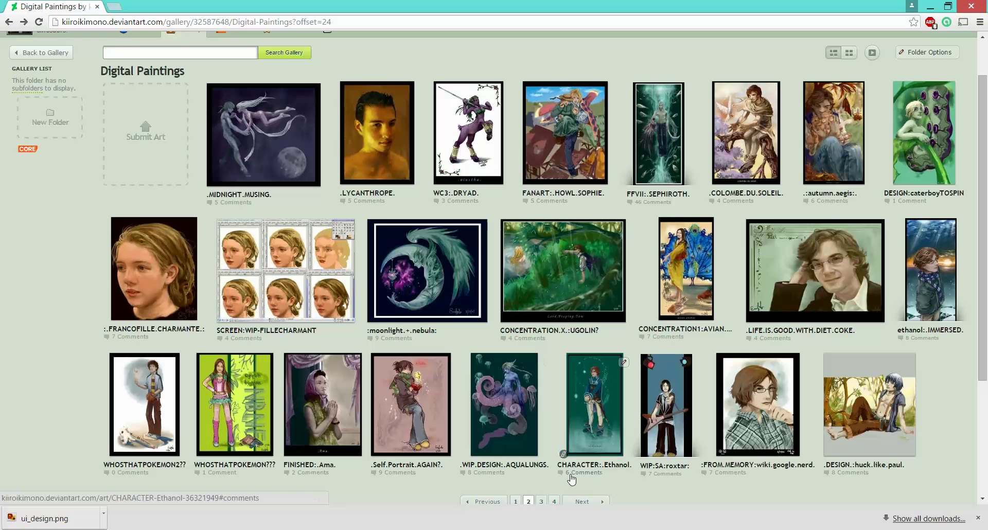
Step: Browse from page 2 through page 3 to the oldest paintings on page 4 of the gallery
{"action": "scroll", "coordinate": [557, 478], "scroll_direction": "down", "scroll_amount": 1}
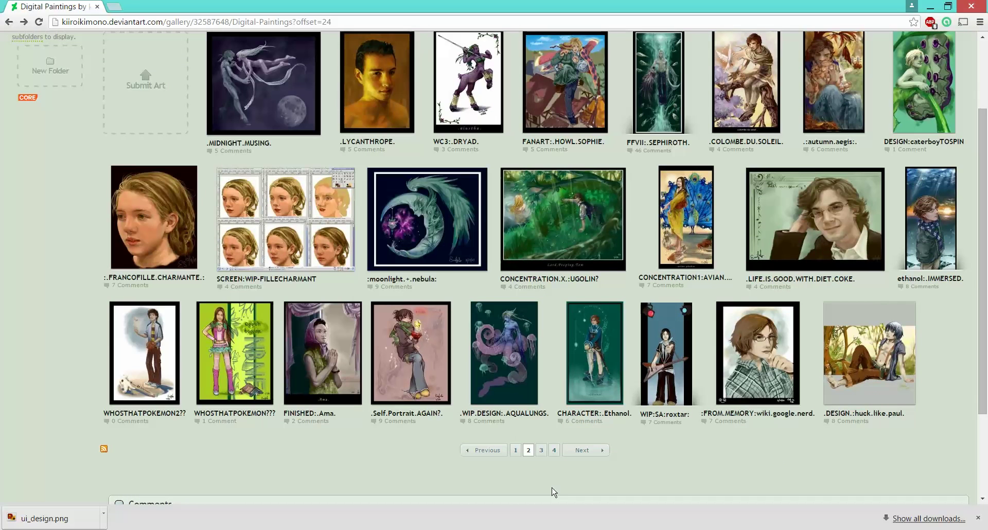
{"action": "scroll", "coordinate": [525, 473], "scroll_direction": "up", "scroll_amount": 1}
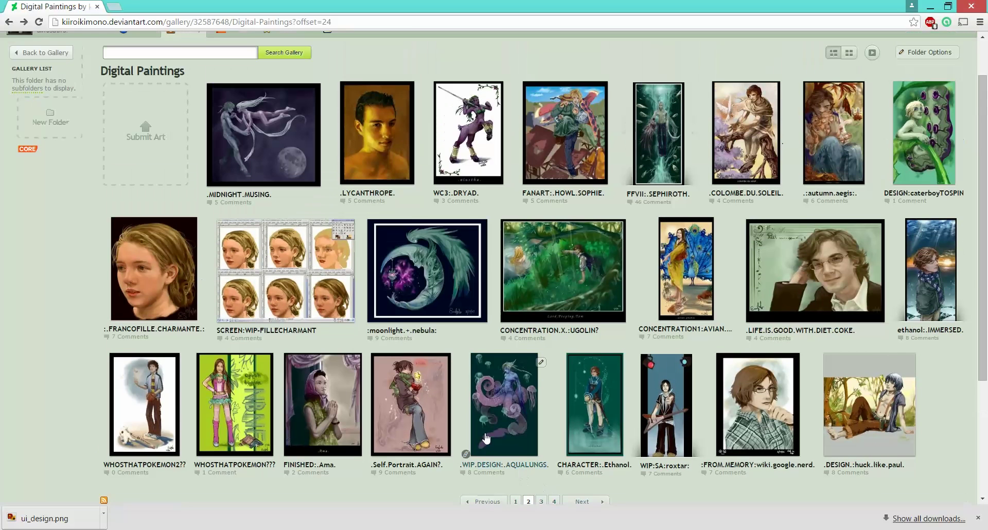
{"action": "scroll", "coordinate": [489, 437], "scroll_direction": "down", "scroll_amount": 1}
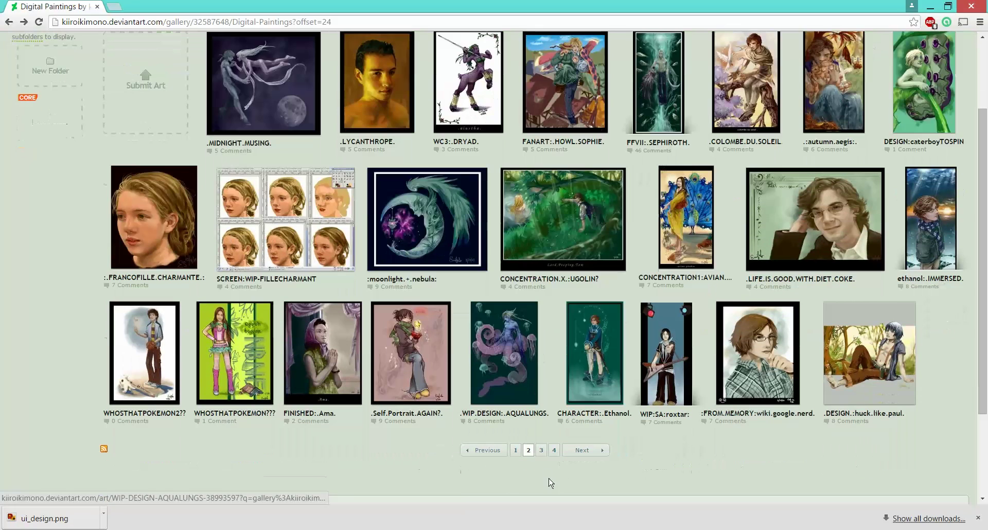
{"action": "left_click", "coordinate": [541, 451]}
{"action": "scroll", "coordinate": [557, 452], "scroll_direction": "down", "scroll_amount": 3}
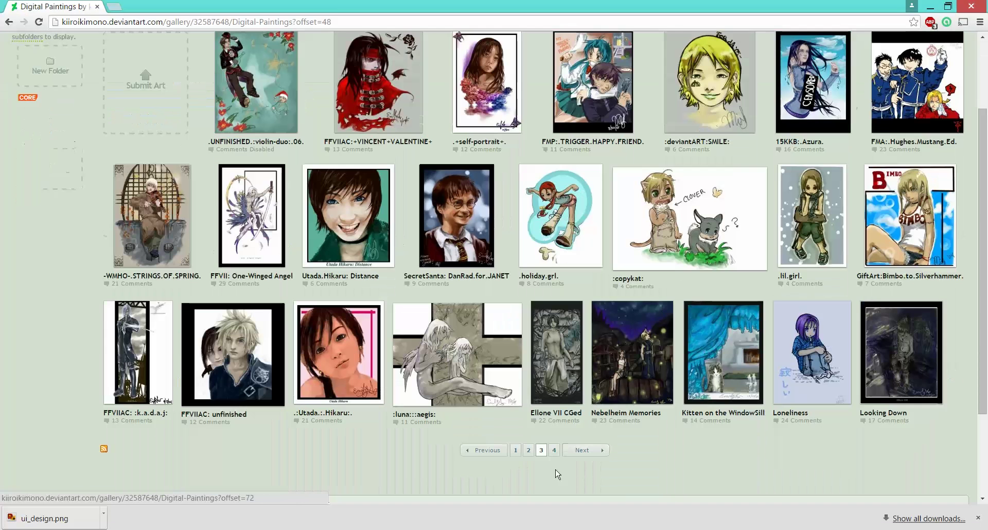
{"action": "left_click", "coordinate": [548, 446]}
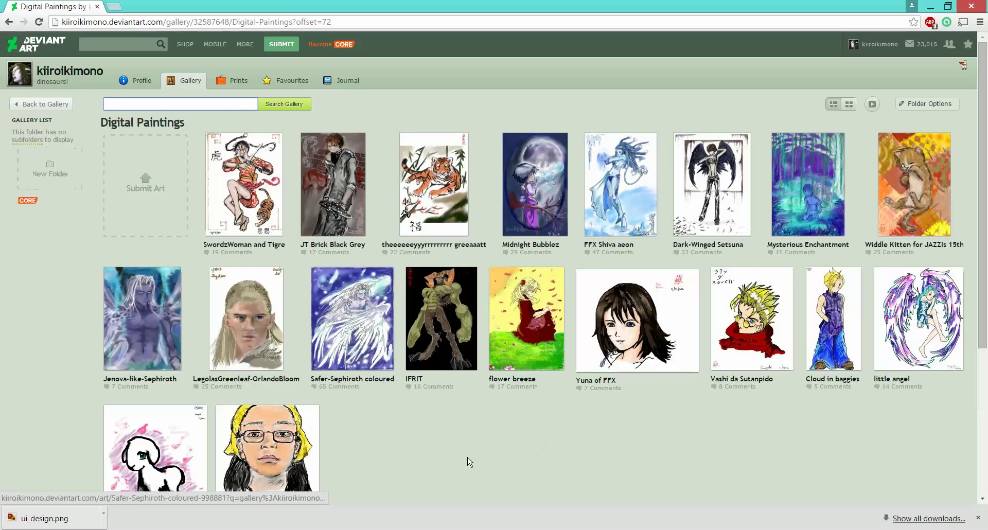
{"action": "scroll", "coordinate": [437, 437], "scroll_direction": "down", "scroll_amount": 1}
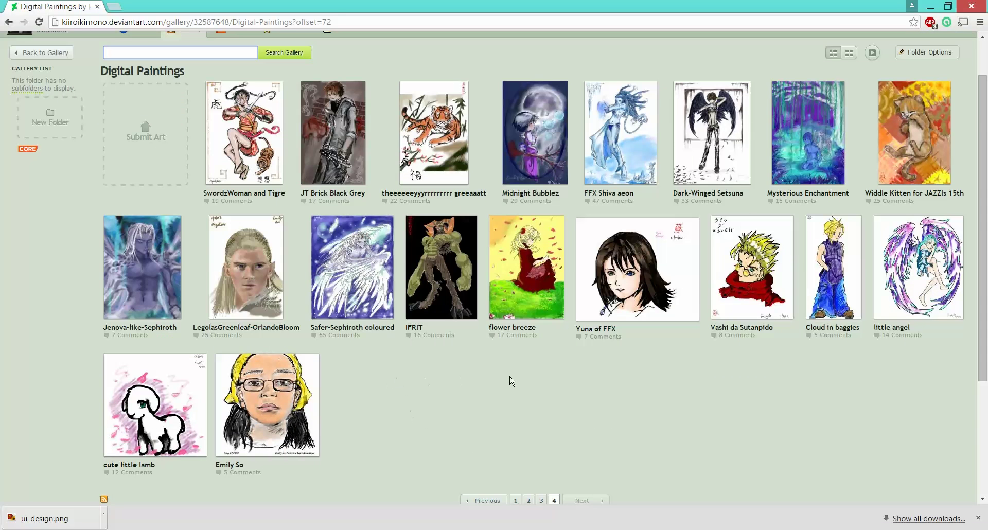
Step: View the LegolasGreenleaf-OrlandoBloom portrait again and return to page 4 of the gallery
{"action": "left_click", "coordinate": [242, 261]}
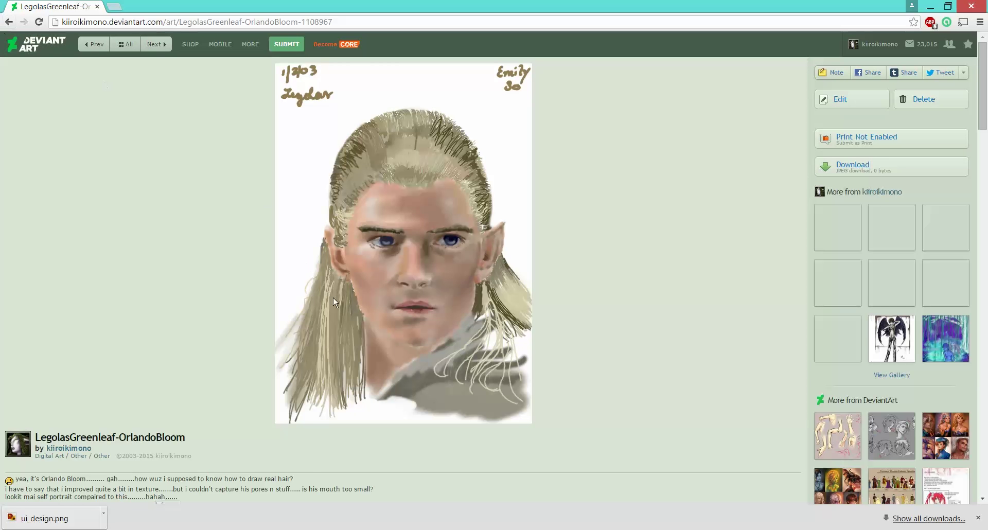
{"action": "scroll", "coordinate": [186, 319], "scroll_direction": "down", "scroll_amount": 1}
{"action": "scroll", "coordinate": [350, 360], "scroll_direction": "up", "scroll_amount": 1}
{"action": "left_click", "coordinate": [8, 22]}
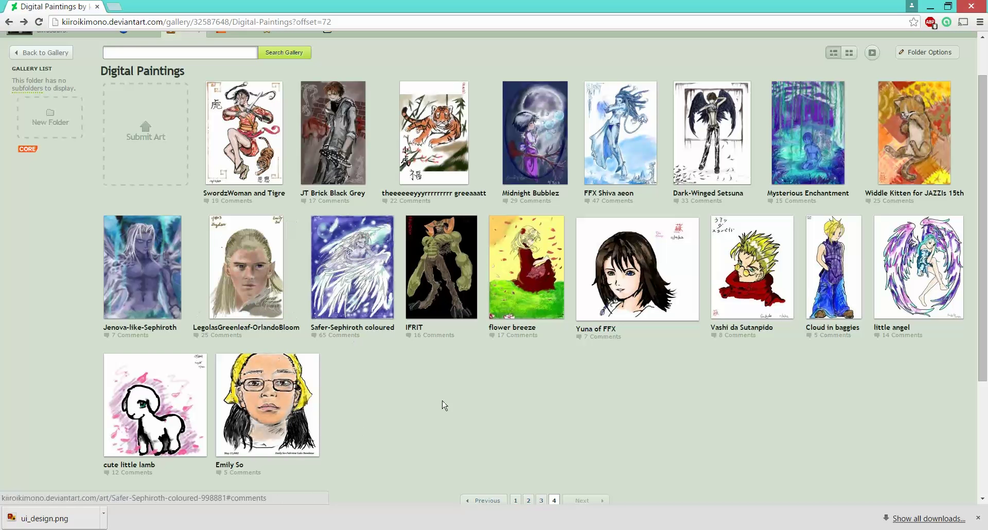
Step: Go back through gallery pages 3 and 2 to page 1 and open the Chimney Bubble Lady painting
{"action": "left_click", "coordinate": [541, 500]}
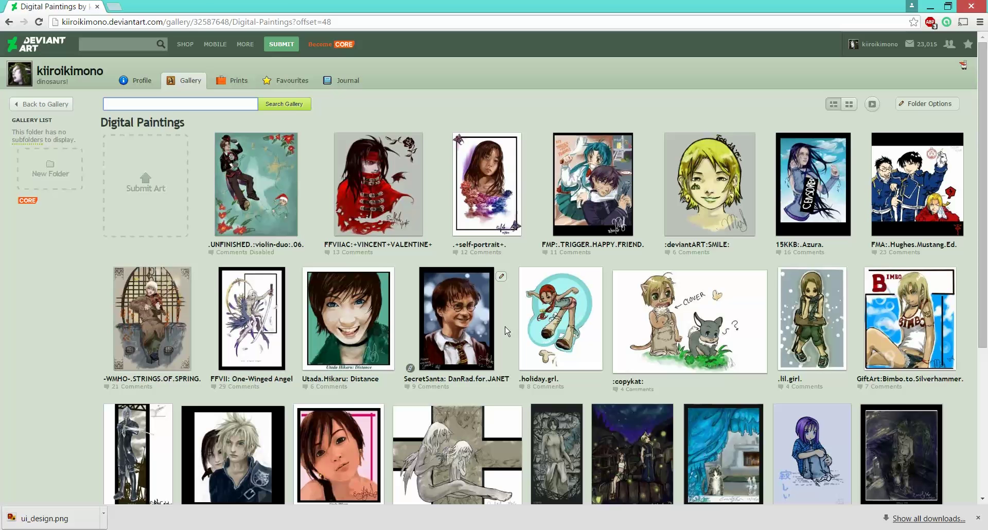
{"action": "scroll", "coordinate": [504, 330], "scroll_direction": "down", "scroll_amount": 2}
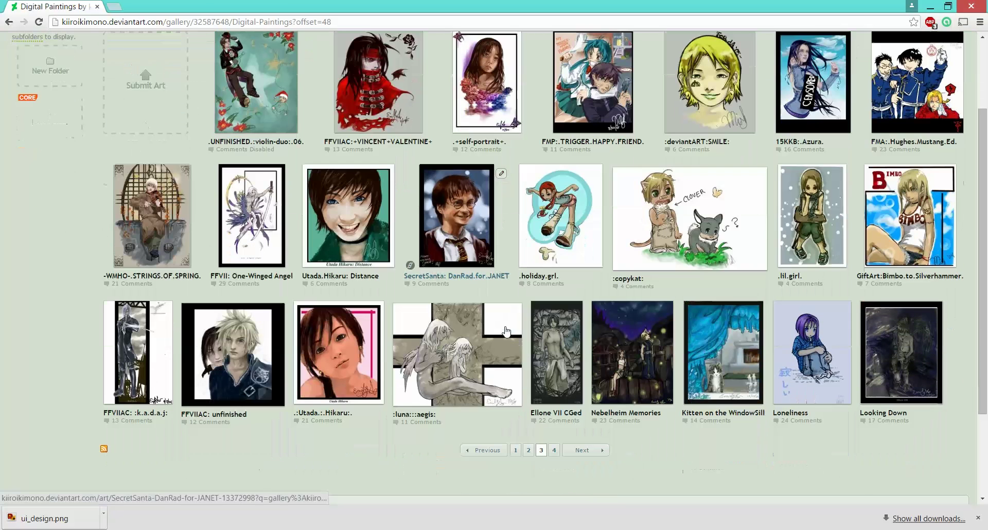
{"action": "left_click", "coordinate": [528, 450]}
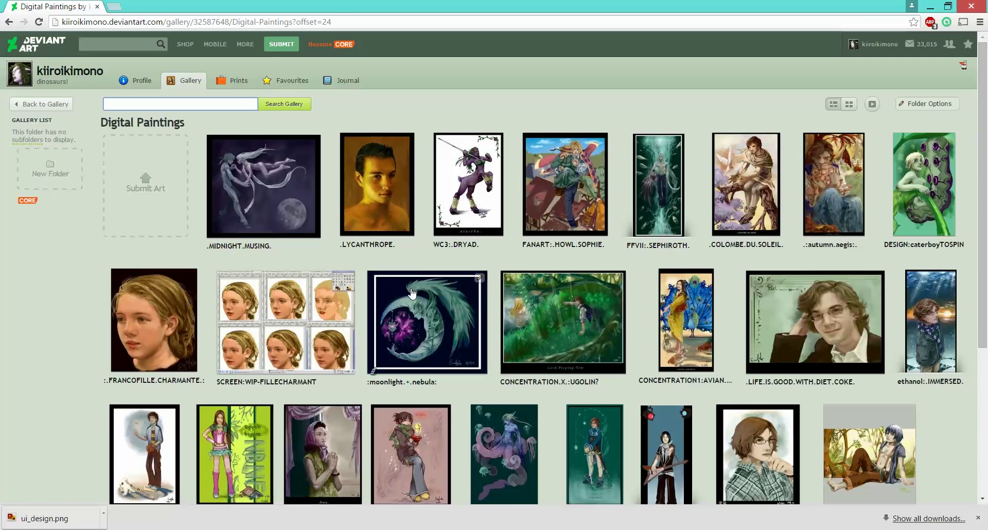
{"action": "scroll", "coordinate": [525, 267], "scroll_direction": "down", "scroll_amount": 2}
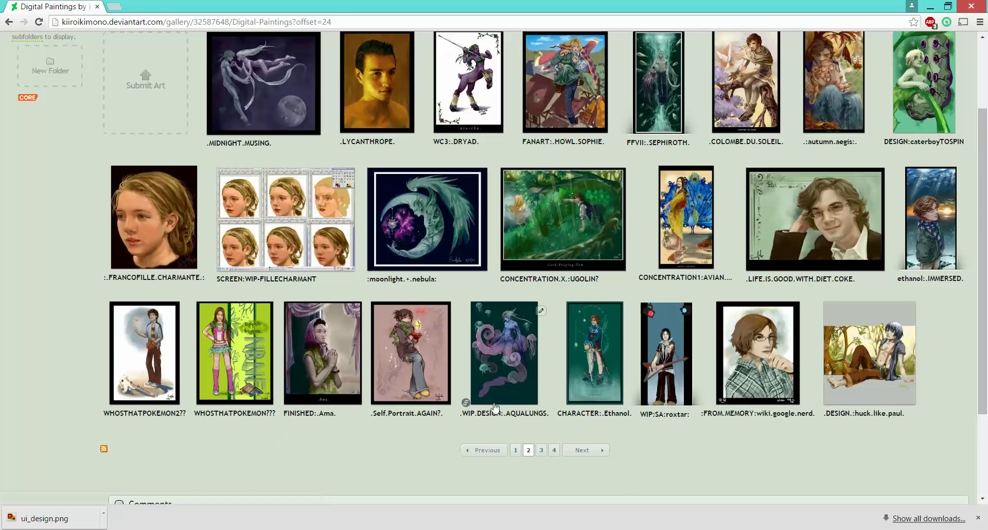
{"action": "left_click", "coordinate": [515, 451]}
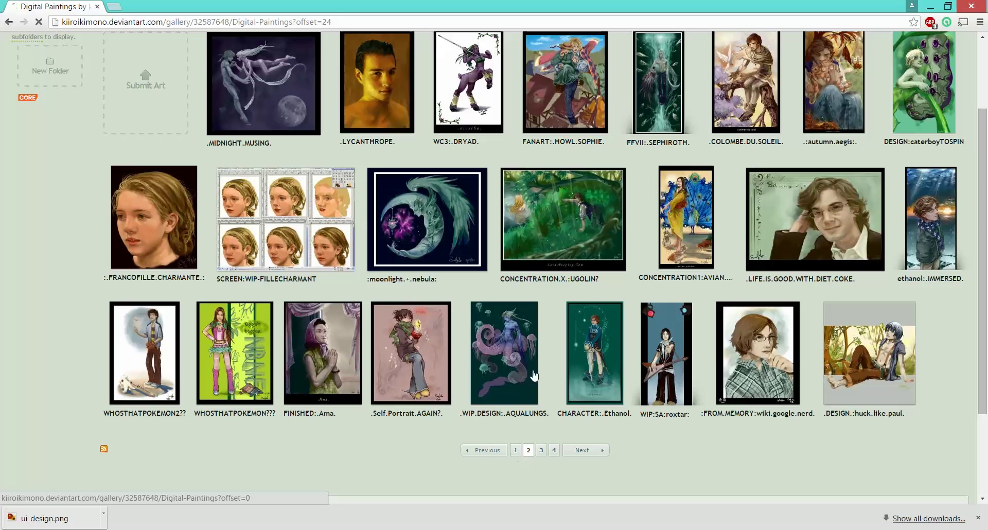
{"action": "scroll", "coordinate": [616, 382], "scroll_direction": "down", "scroll_amount": 1}
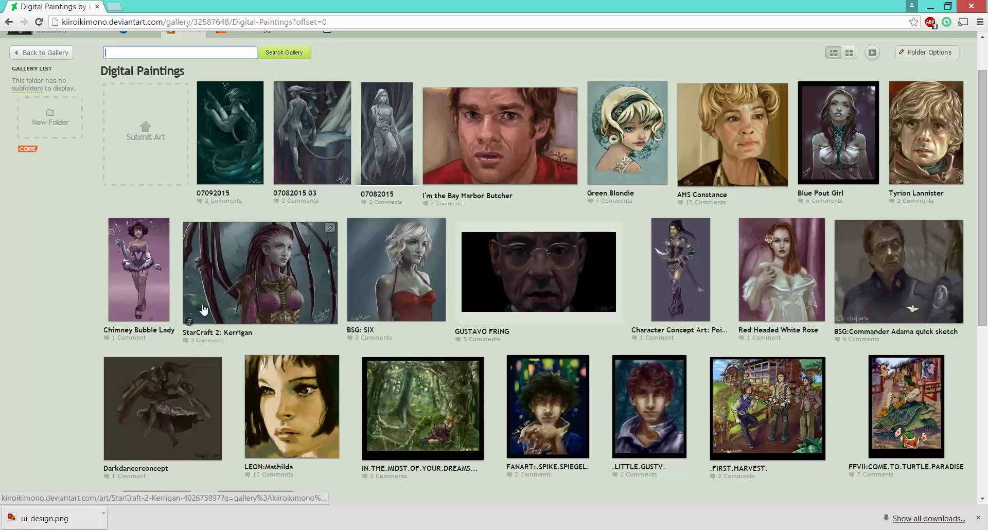
{"action": "left_click", "coordinate": [139, 268]}
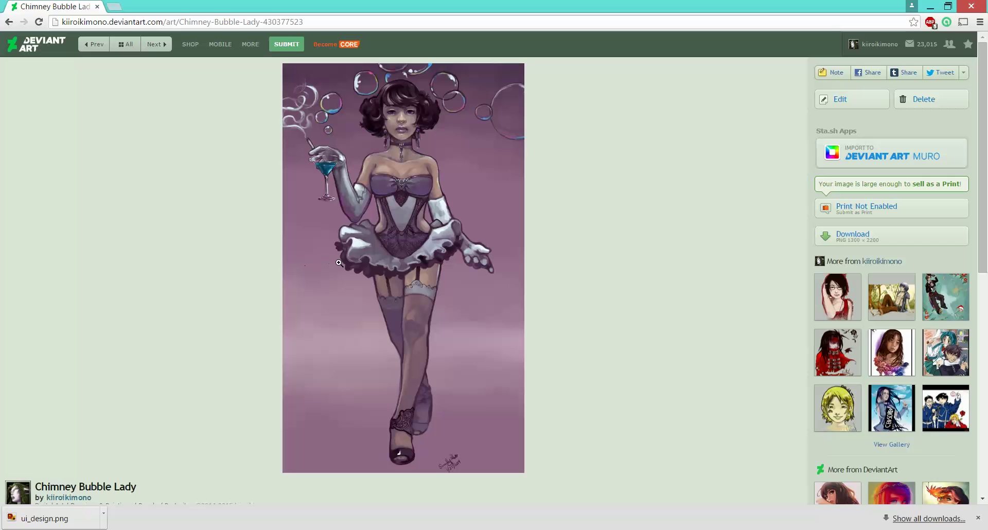
Step: Examine the Chimney Bubble Lady painting at full size from the face down to the shoes, and return to the gallery page
{"action": "left_click", "coordinate": [339, 263]}
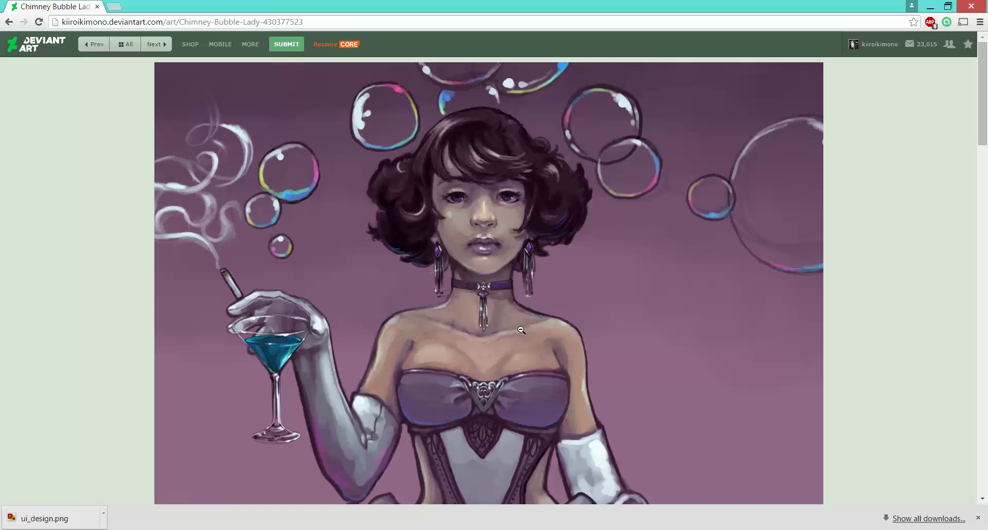
{"action": "scroll", "coordinate": [581, 372], "scroll_direction": "down", "scroll_amount": 10}
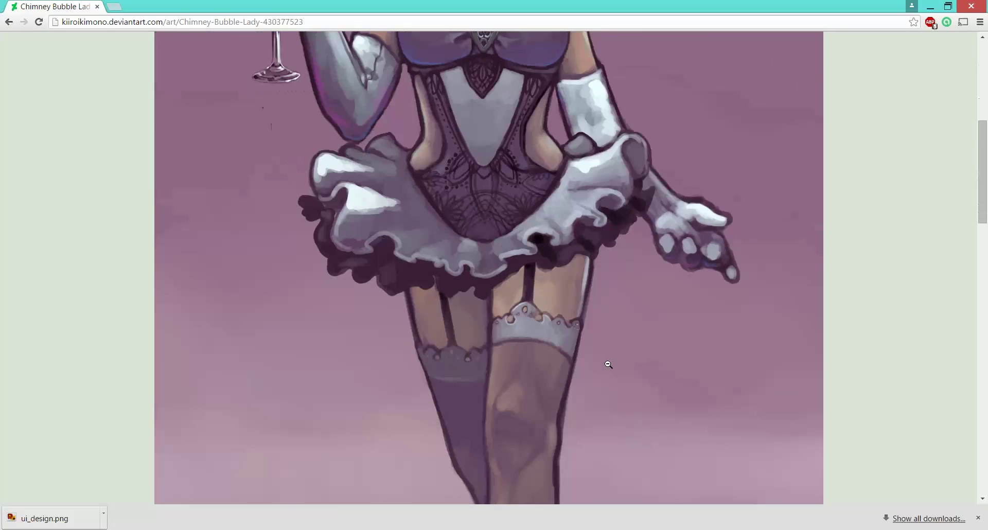
{"action": "scroll", "coordinate": [511, 405], "scroll_direction": "down", "scroll_amount": 3}
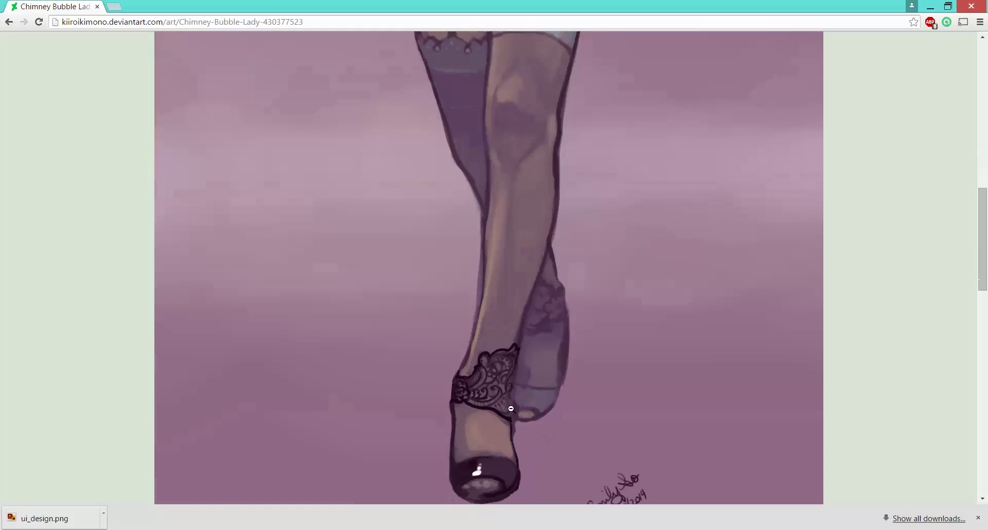
{"action": "scroll", "coordinate": [508, 440], "scroll_direction": "up", "scroll_amount": 10}
{"action": "scroll", "coordinate": [646, 437], "scroll_direction": "up", "scroll_amount": 4}
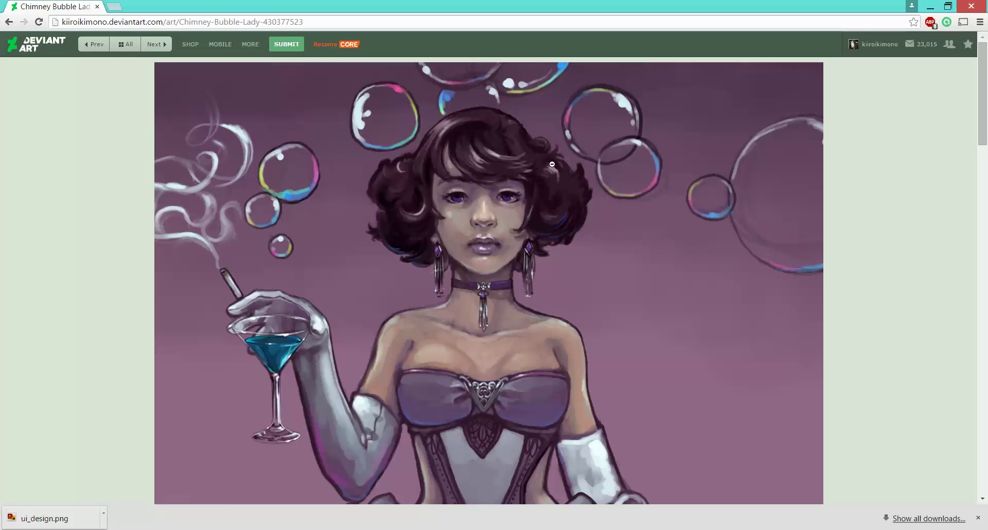
{"action": "scroll", "coordinate": [298, 318], "scroll_direction": "down", "scroll_amount": 1}
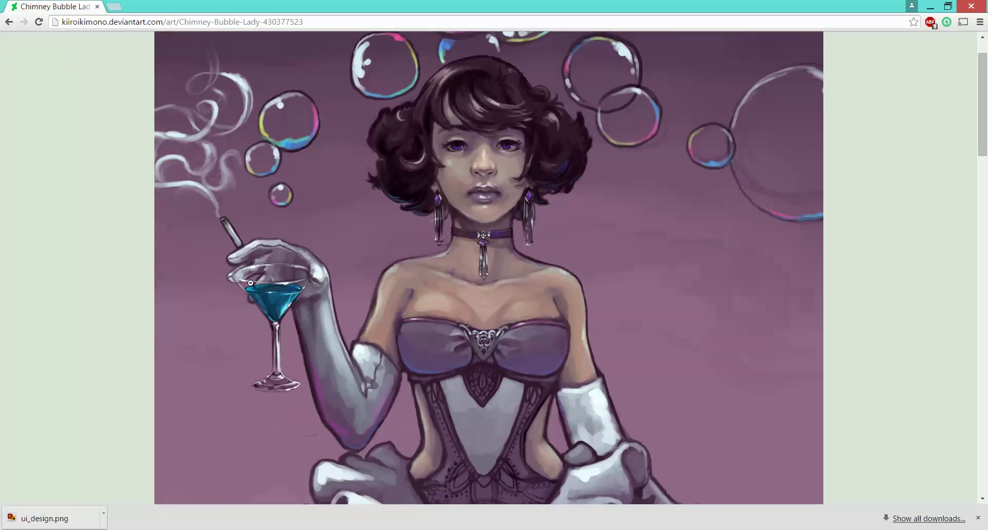
{"action": "scroll", "coordinate": [217, 352], "scroll_direction": "down", "scroll_amount": 1}
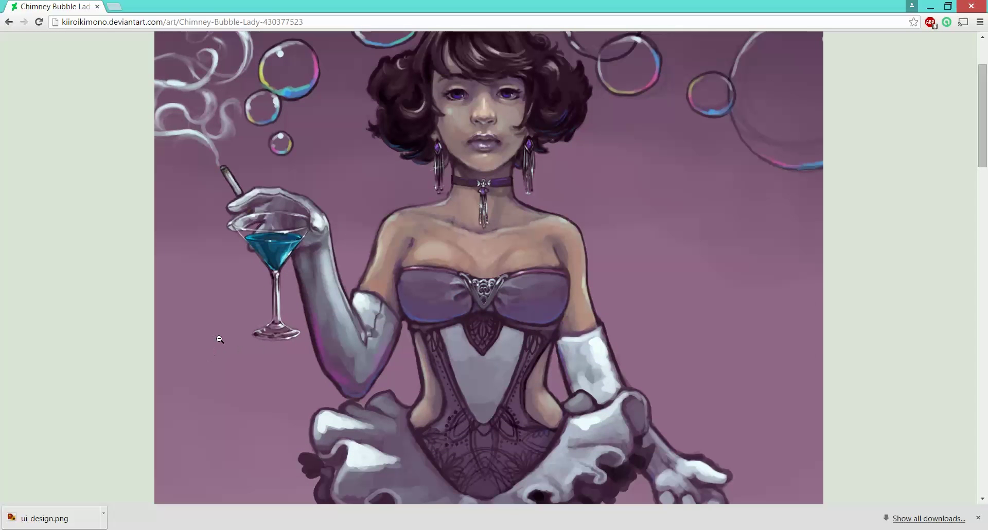
{"action": "scroll", "coordinate": [257, 336], "scroll_direction": "down", "scroll_amount": 10}
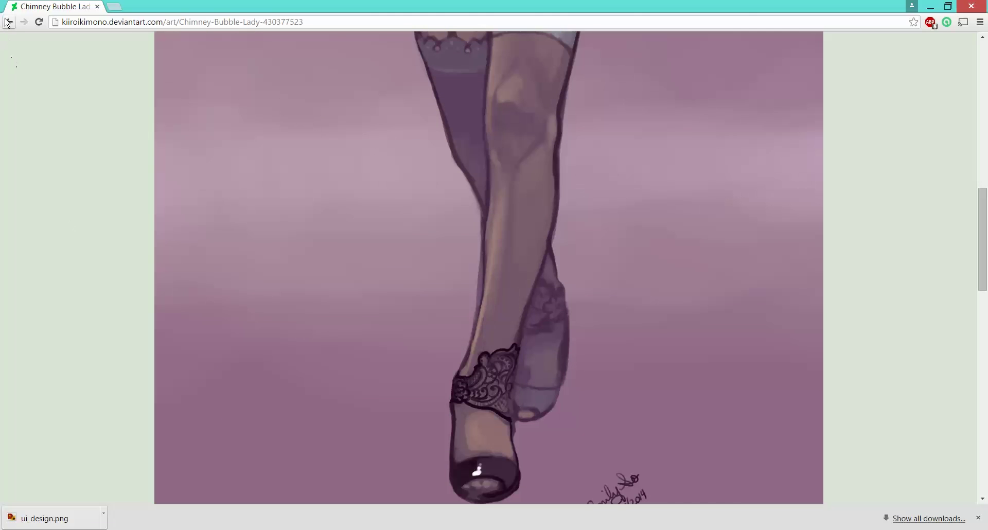
{"action": "left_click", "coordinate": [7, 23]}
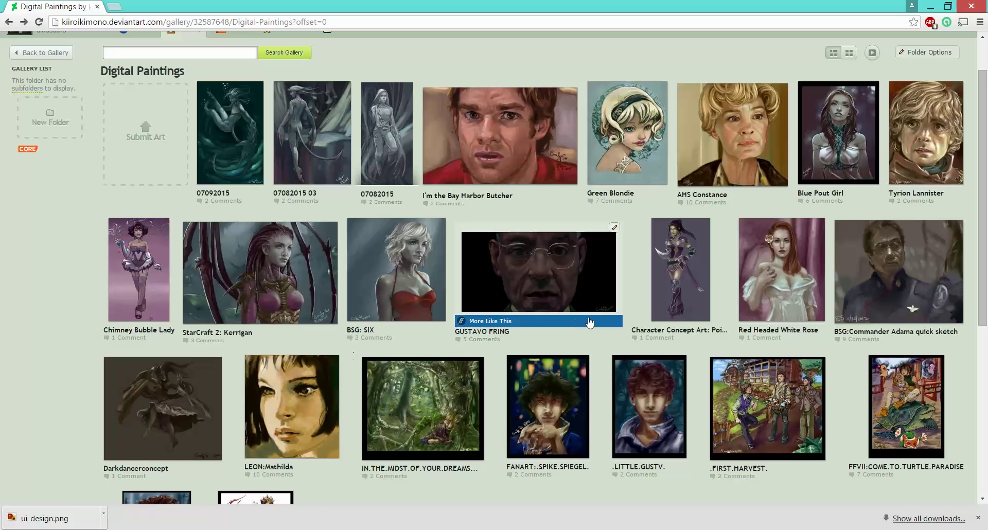
Step: View the GUSTAVO FRING painting, return to the Digital Paintings folder and look over the works on page 1
{"action": "left_click", "coordinate": [534, 277]}
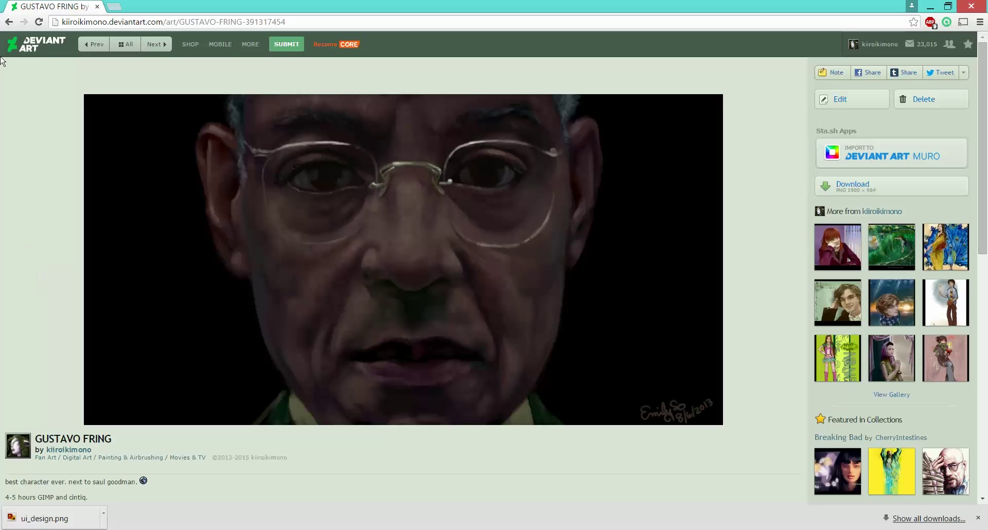
{"action": "left_click", "coordinate": [9, 23]}
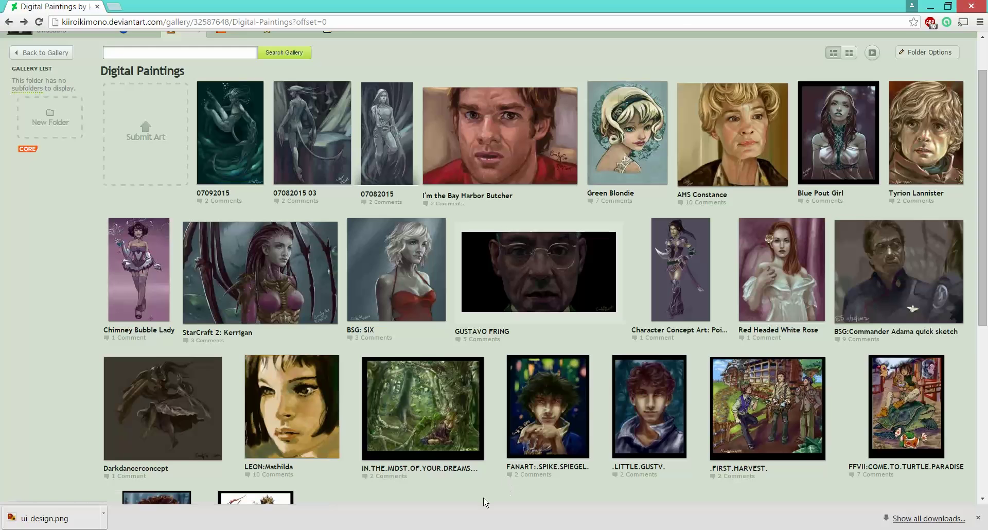
{"action": "scroll", "coordinate": [484, 500], "scroll_direction": "down", "scroll_amount": 2}
{"action": "scroll", "coordinate": [484, 503], "scroll_direction": "up", "scroll_amount": 2}
{"action": "scroll", "coordinate": [64, 317], "scroll_direction": "down", "scroll_amount": 2}
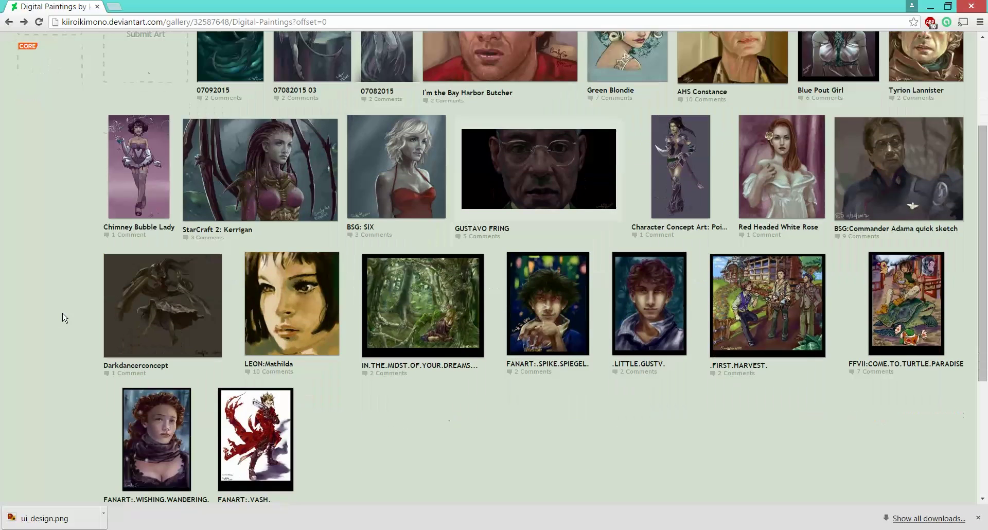
{"action": "scroll", "coordinate": [64, 317], "scroll_direction": "up", "scroll_amount": 2}
{"action": "scroll", "coordinate": [65, 317], "scroll_direction": "down", "scroll_amount": 4}
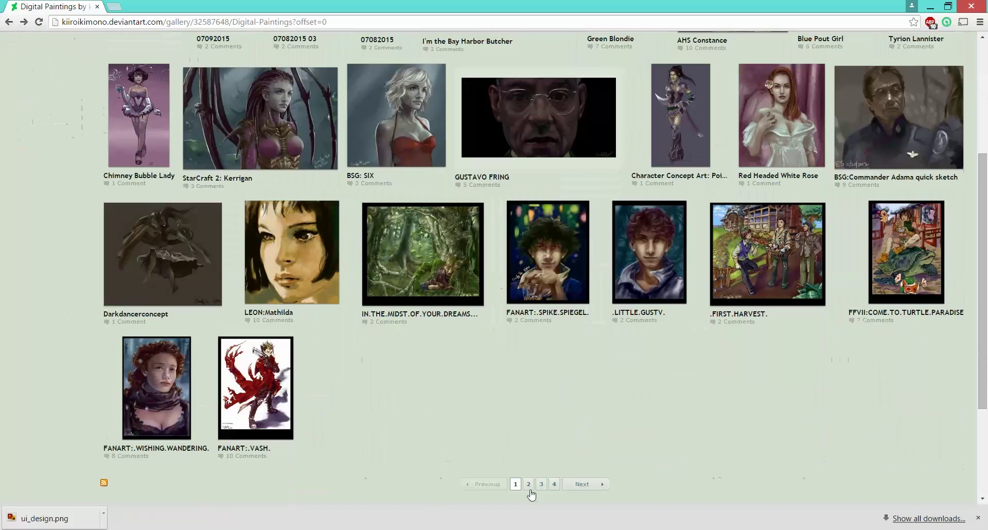
Step: Move on from page 1 of the gallery, open the .WIP.DESIGN:.AQUALUNGS. painting and enlarge it to full size
{"action": "left_click", "coordinate": [529, 486]}
{"action": "left_click", "coordinate": [261, 191]}
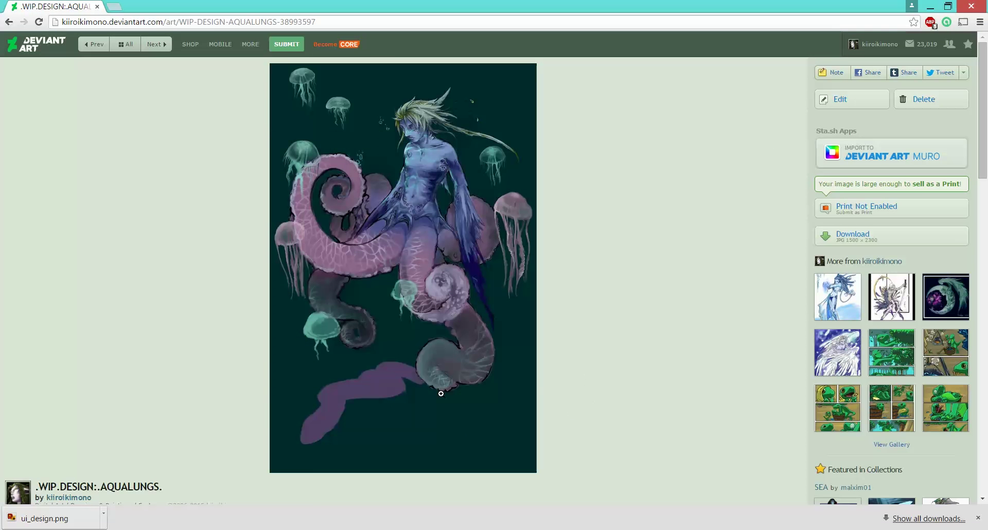
{"action": "scroll", "coordinate": [441, 393], "scroll_direction": "down", "scroll_amount": 3}
{"action": "scroll", "coordinate": [439, 341], "scroll_direction": "up", "scroll_amount": 3}
{"action": "left_click", "coordinate": [453, 268]}
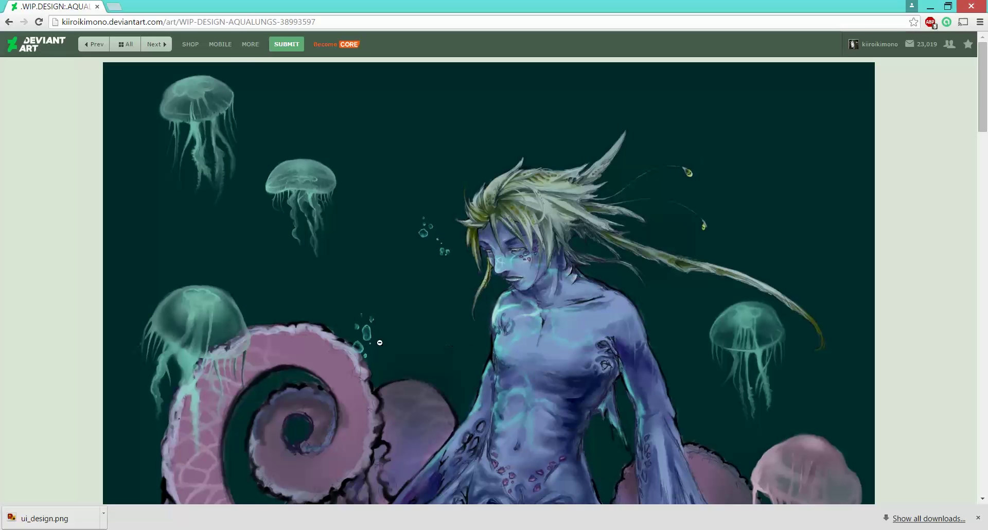
Step: Examine the figure, tentacles and jellyfish of the AQUALUNGS painting at full size, and return to gallery page 8
{"action": "scroll", "coordinate": [440, 338], "scroll_direction": "down", "scroll_amount": 5}
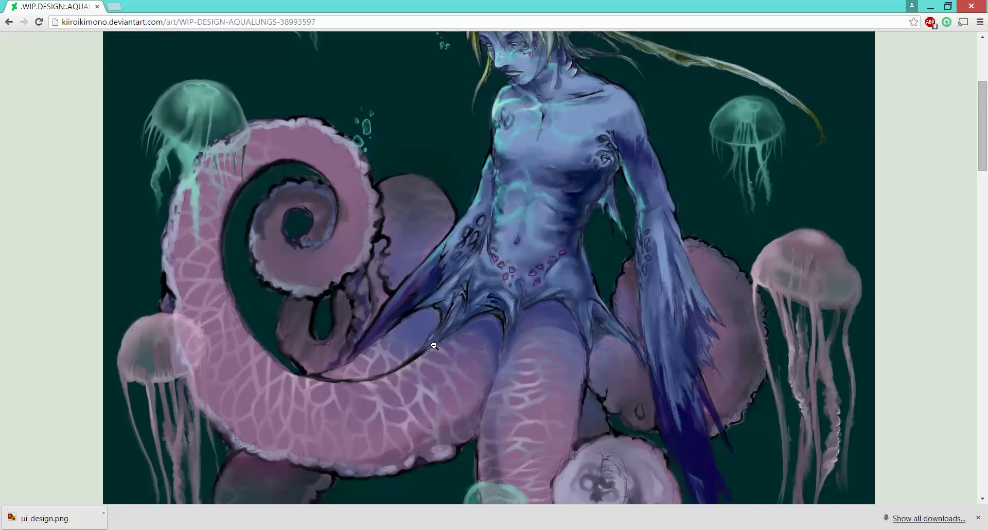
{"action": "scroll", "coordinate": [433, 345], "scroll_direction": "up", "scroll_amount": 3}
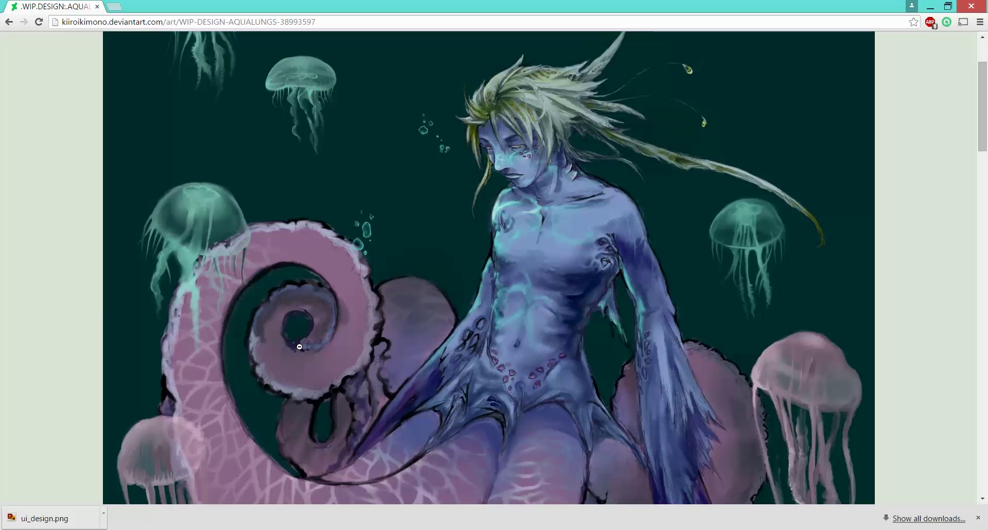
{"action": "scroll", "coordinate": [385, 329], "scroll_direction": "down", "scroll_amount": 5}
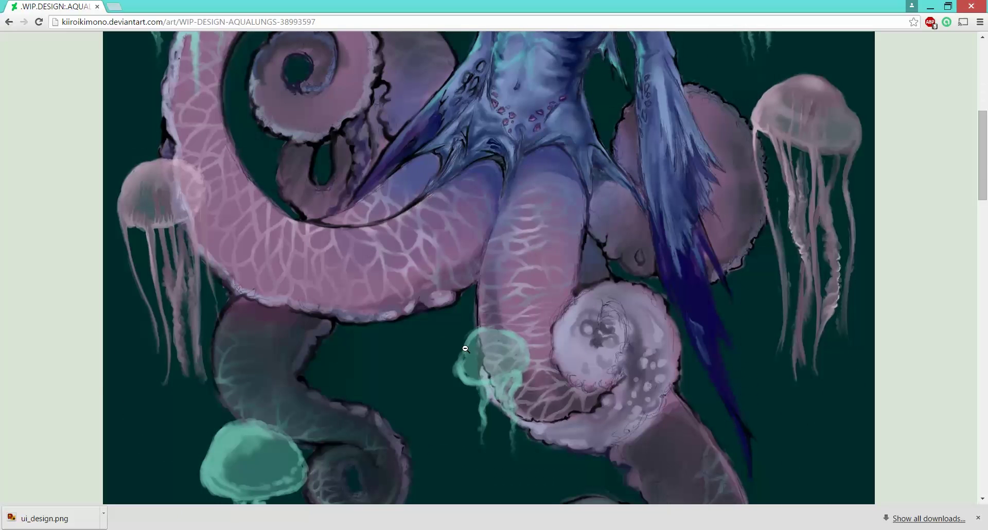
{"action": "scroll", "coordinate": [403, 405], "scroll_direction": "up", "scroll_amount": 6}
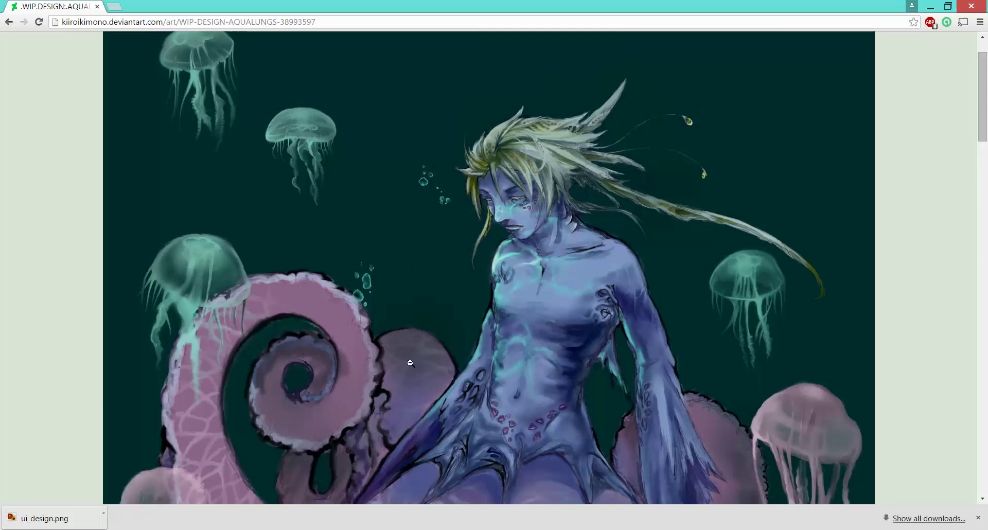
{"action": "scroll", "coordinate": [407, 363], "scroll_direction": "down", "scroll_amount": 3}
{"action": "scroll", "coordinate": [418, 367], "scroll_direction": "down", "scroll_amount": 8}
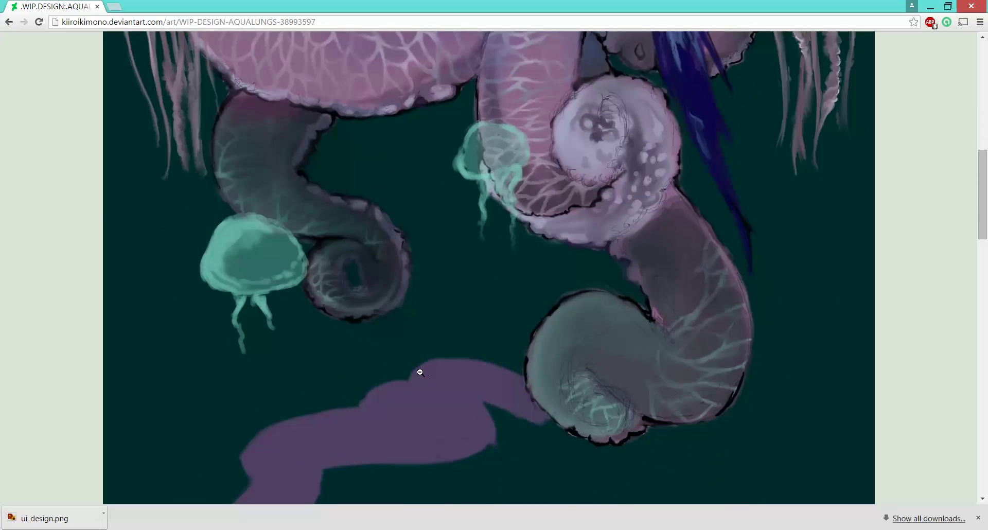
{"action": "scroll", "coordinate": [419, 371], "scroll_direction": "up", "scroll_amount": 6}
{"action": "scroll", "coordinate": [356, 405], "scroll_direction": "up", "scroll_amount": 5}
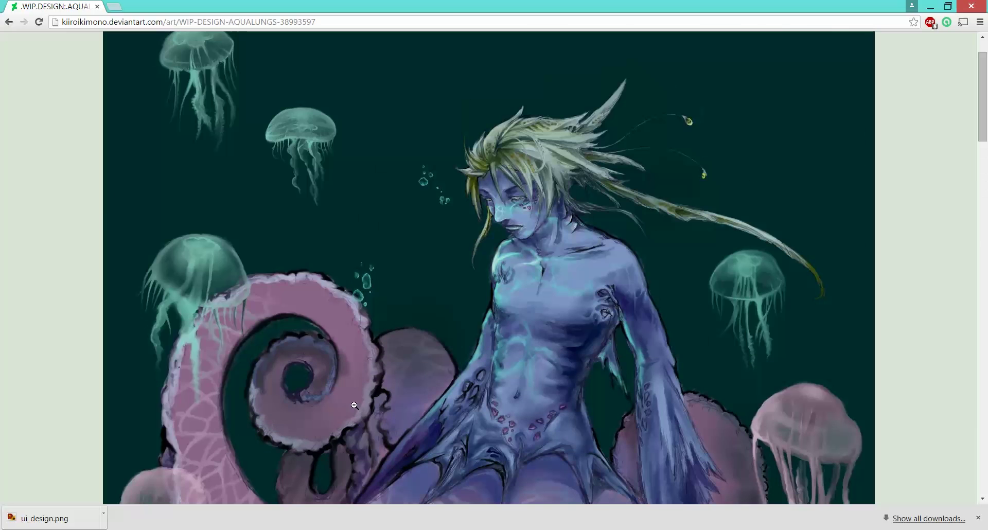
{"action": "left_click", "coordinate": [9, 22]}
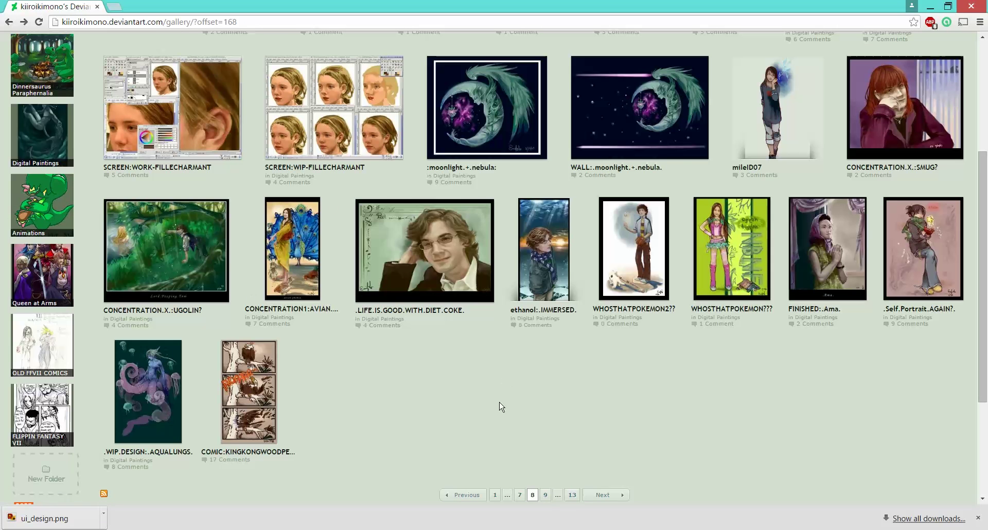
Step: Go to gallery page 9, view the WIP:FMA:mustang+hawkeye painting and return to the gallery page
{"action": "left_click", "coordinate": [546, 497]}
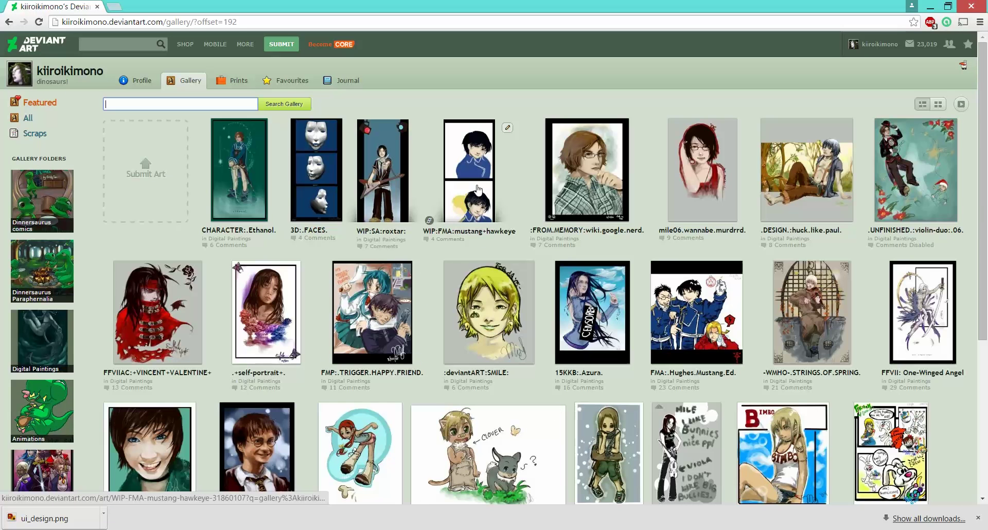
{"action": "left_click", "coordinate": [477, 190]}
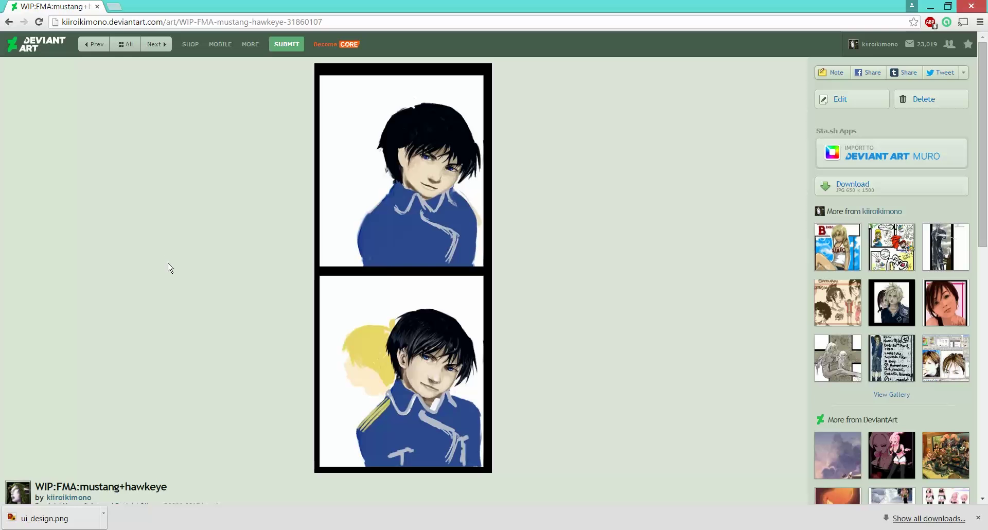
{"action": "left_click", "coordinate": [9, 23]}
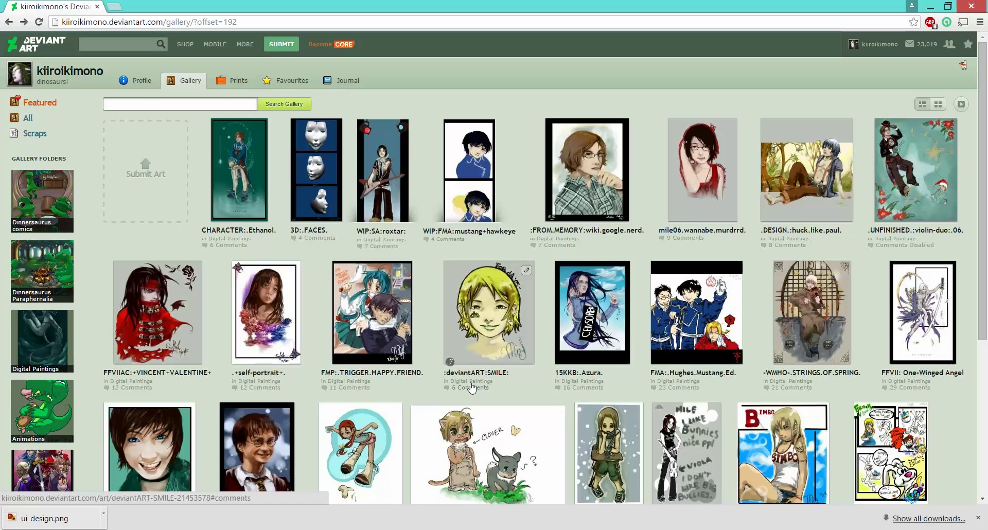
Step: Browse the gallery from page 9 back through pages 8 and 7 to page 6
{"action": "scroll", "coordinate": [224, 414], "scroll_direction": "down", "scroll_amount": 1}
{"action": "scroll", "coordinate": [224, 414], "scroll_direction": "down", "scroll_amount": 1}
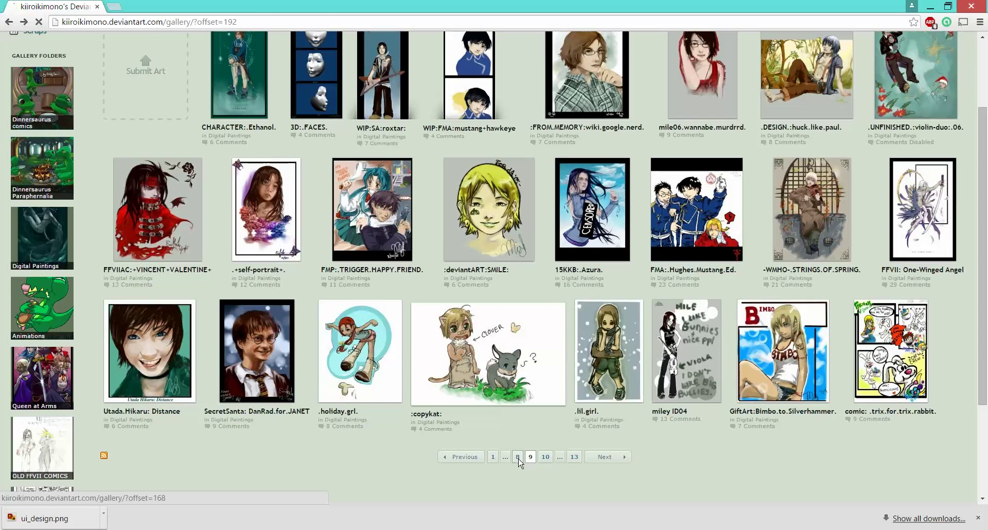
{"action": "left_click", "coordinate": [517, 457]}
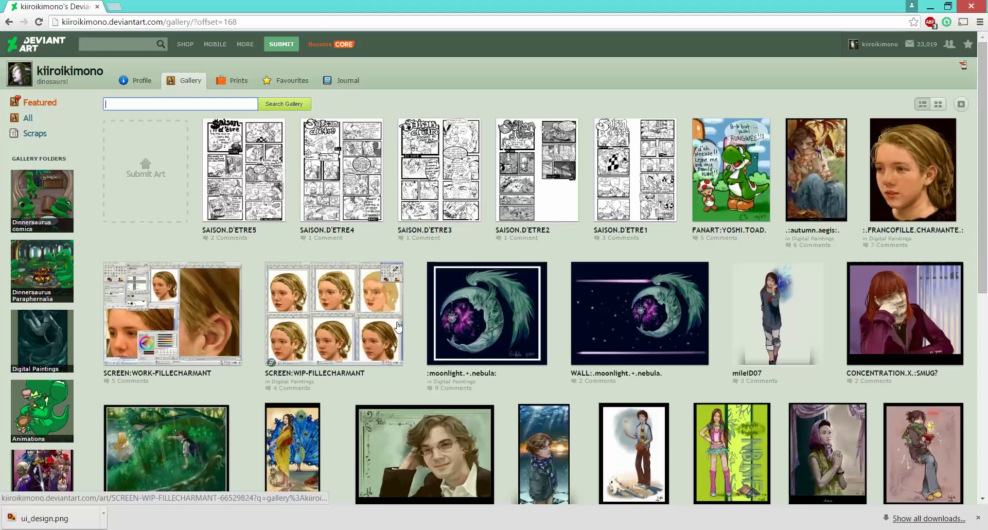
{"action": "scroll", "coordinate": [412, 432], "scroll_direction": "down", "scroll_amount": 2}
{"action": "scroll", "coordinate": [454, 439], "scroll_direction": "down", "scroll_amount": 2}
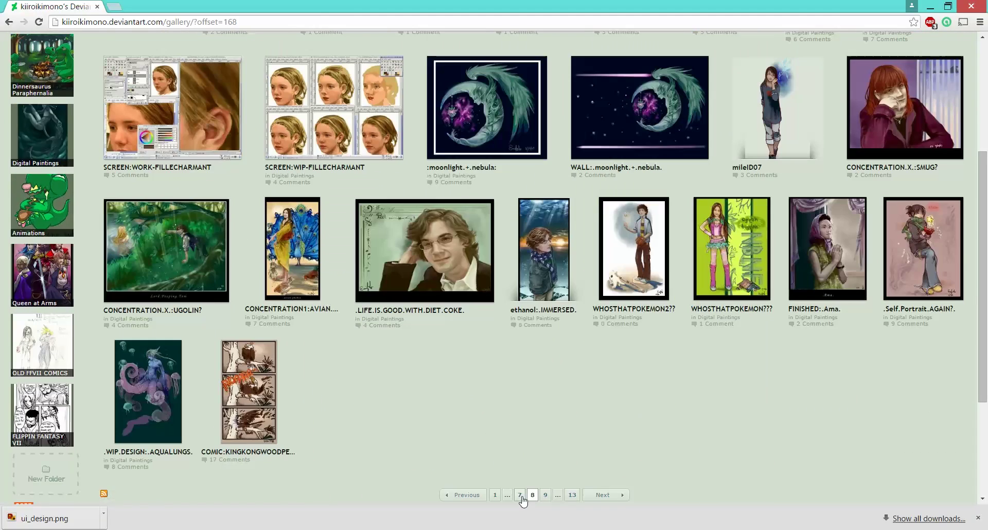
{"action": "left_click", "coordinate": [520, 495]}
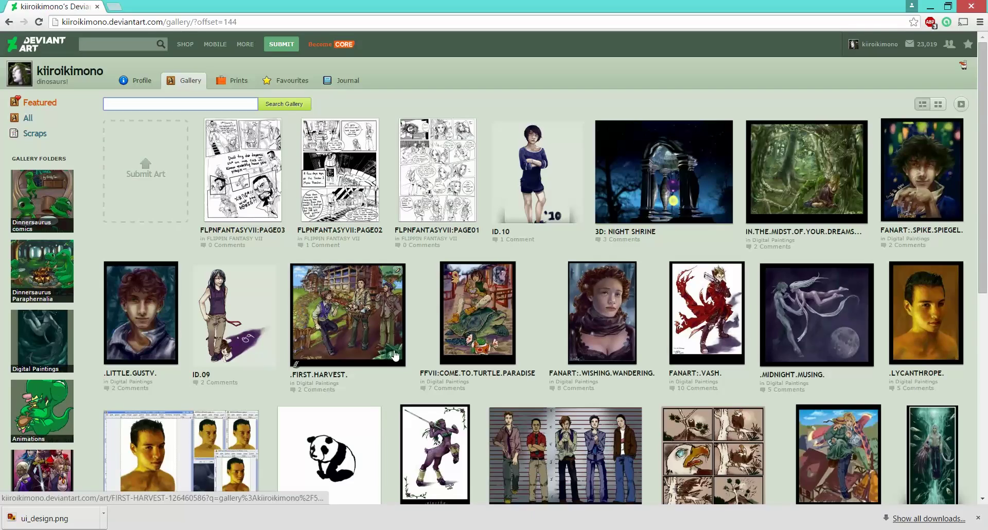
{"action": "scroll", "coordinate": [453, 427], "scroll_direction": "down", "scroll_amount": 5}
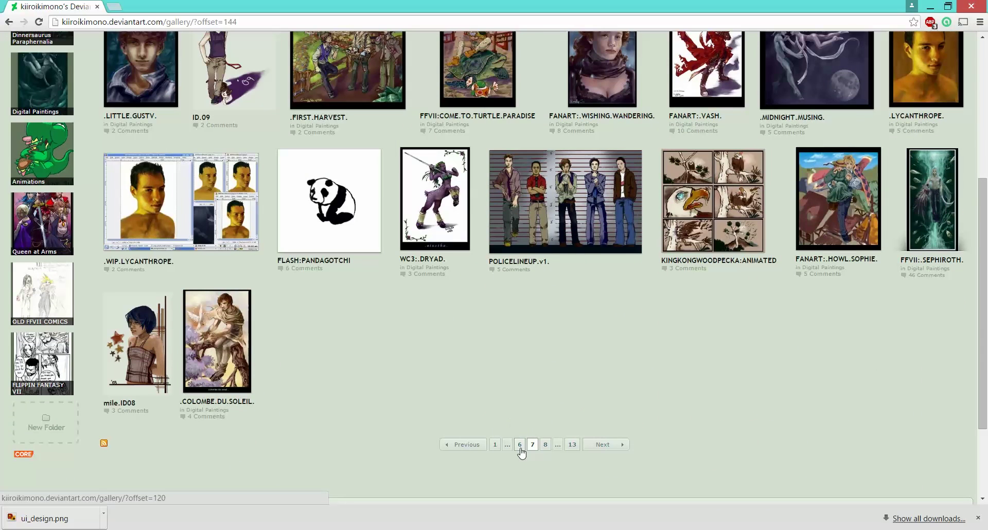
{"action": "left_click", "coordinate": [516, 446]}
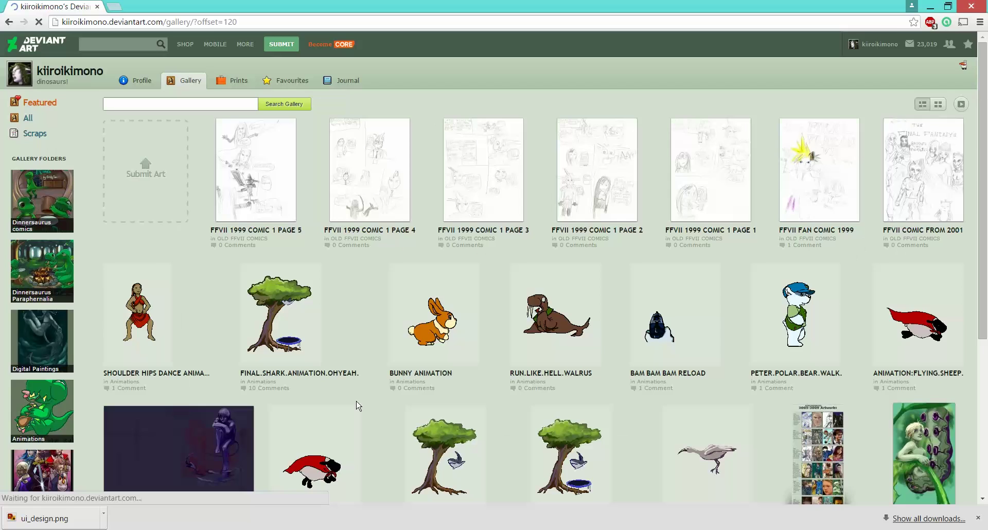
Step: Open the Digital Paintings folder and look over the paintings on its first page
{"action": "scroll", "coordinate": [360, 403], "scroll_direction": "down", "scroll_amount": 5}
{"action": "left_click", "coordinate": [495, 395]}
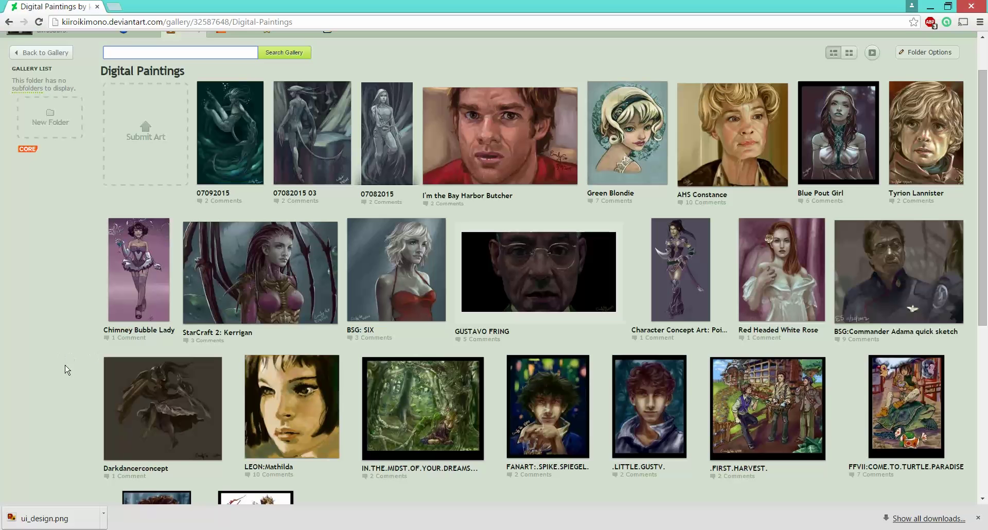
{"action": "scroll", "coordinate": [71, 392], "scroll_direction": "up", "scroll_amount": 1}
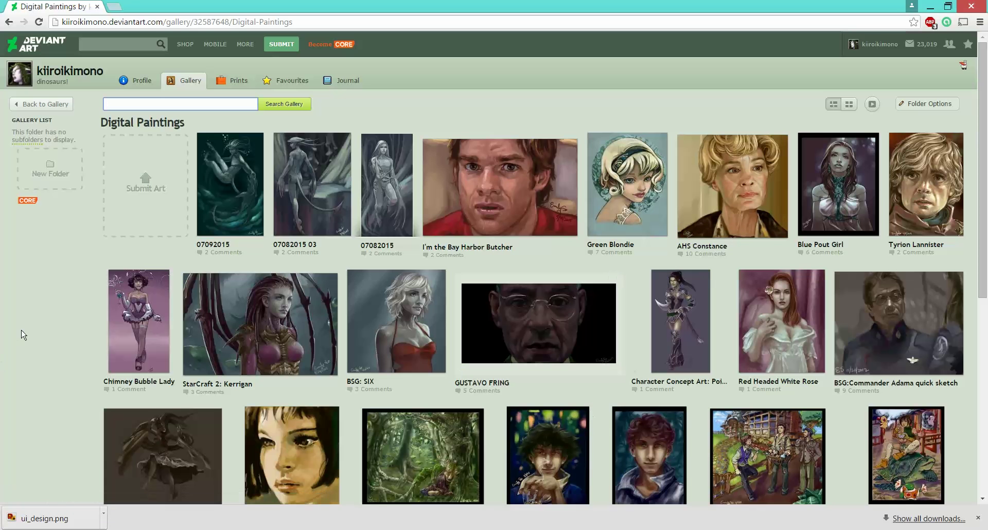
{"action": "scroll", "coordinate": [23, 335], "scroll_direction": "down", "scroll_amount": 4}
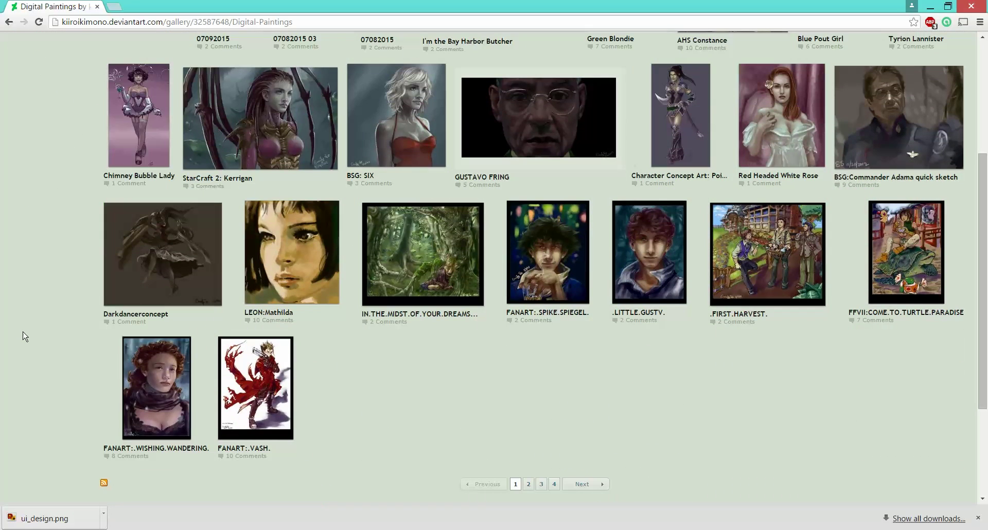
{"action": "scroll", "coordinate": [550, 441], "scroll_direction": "down", "scroll_amount": 1}
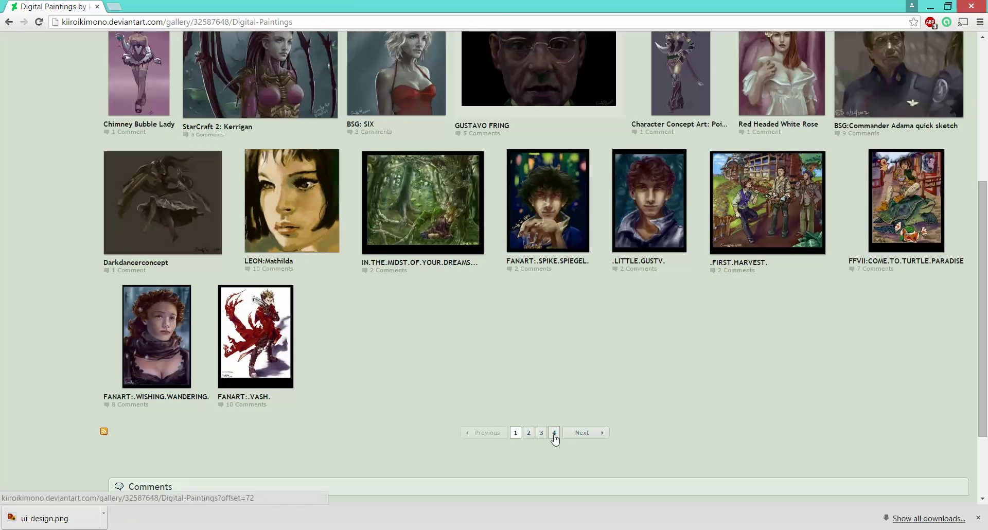
{"action": "scroll", "coordinate": [469, 408], "scroll_direction": "up", "scroll_amount": 2}
{"action": "scroll", "coordinate": [500, 448], "scroll_direction": "up", "scroll_amount": 2}
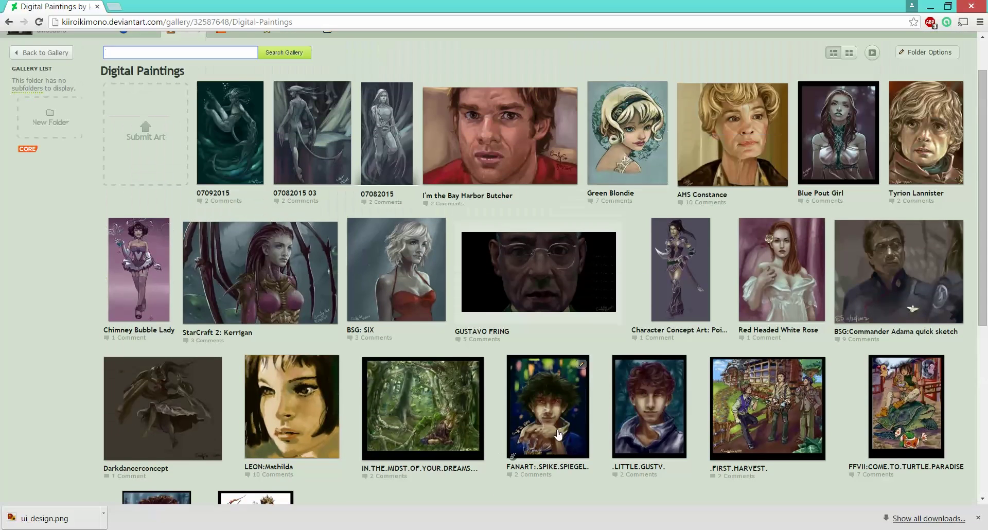
Step: Look over the rest of the Digital Paintings folder's first page, and view the oldest paintings on page 4
{"action": "scroll", "coordinate": [515, 448], "scroll_direction": "down", "scroll_amount": 3}
{"action": "scroll", "coordinate": [547, 461], "scroll_direction": "up", "scroll_amount": 1}
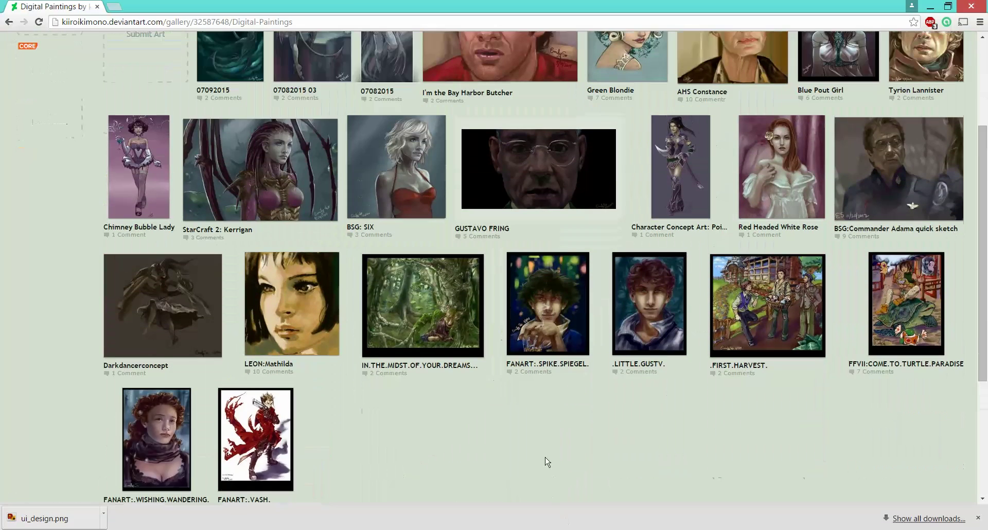
{"action": "scroll", "coordinate": [547, 461], "scroll_direction": "down", "scroll_amount": 3}
{"action": "left_click", "coordinate": [553, 382]}
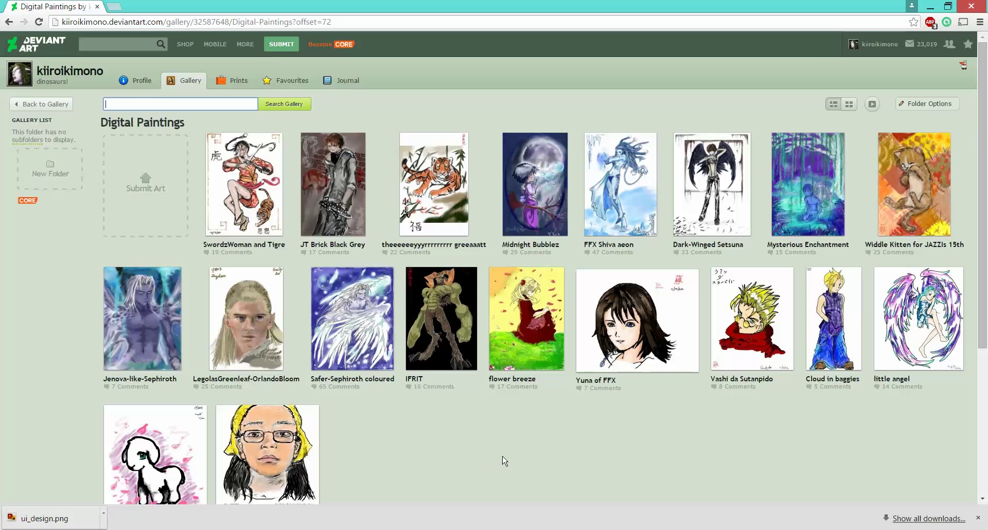
{"action": "scroll", "coordinate": [506, 458], "scroll_direction": "down", "scroll_amount": 1}
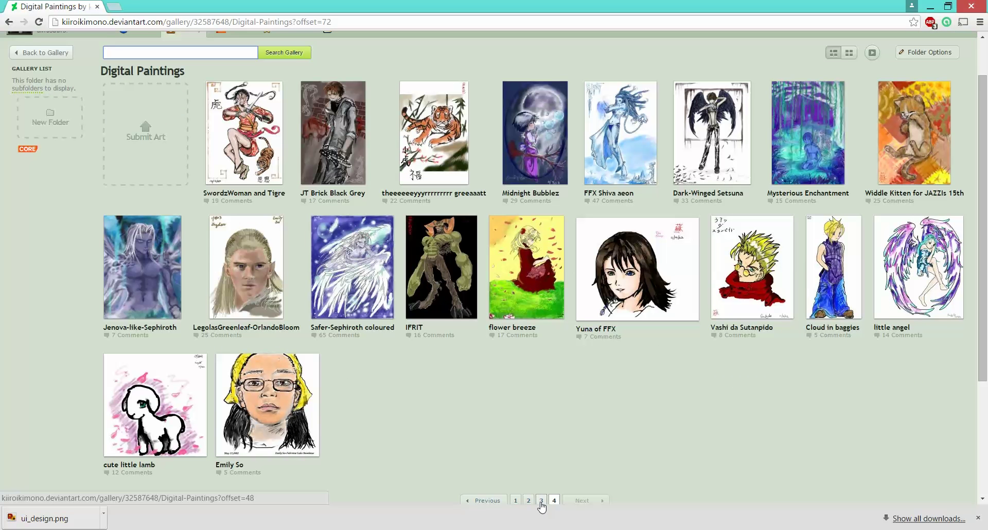
Step: Go back through pages 3 and 2 of the Digital Paintings folder and look over the paintings on each
{"action": "left_click", "coordinate": [540, 500]}
{"action": "scroll", "coordinate": [554, 492], "scroll_direction": "down", "scroll_amount": 3}
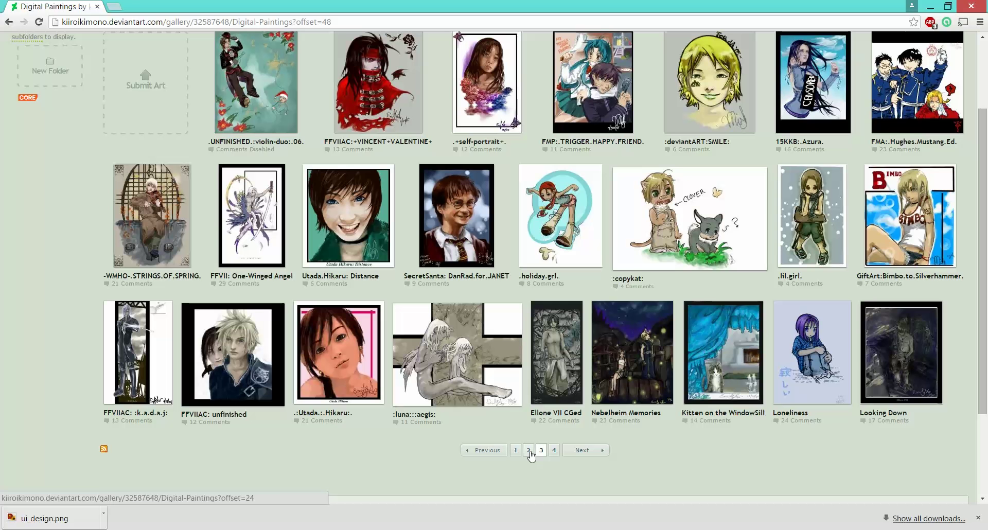
{"action": "left_click", "coordinate": [528, 450]}
{"action": "scroll", "coordinate": [504, 409], "scroll_direction": "down", "scroll_amount": 2}
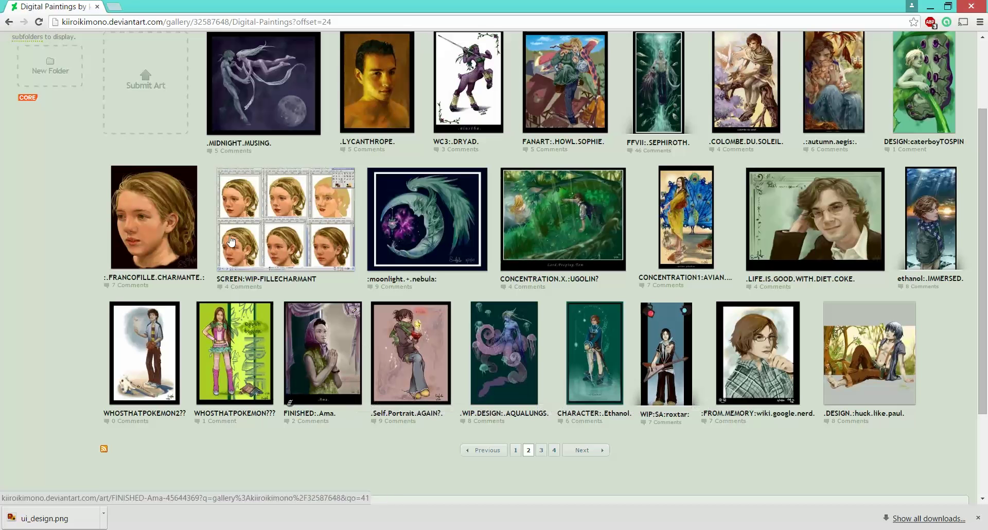
{"action": "scroll", "coordinate": [98, 297], "scroll_direction": "up", "scroll_amount": 2}
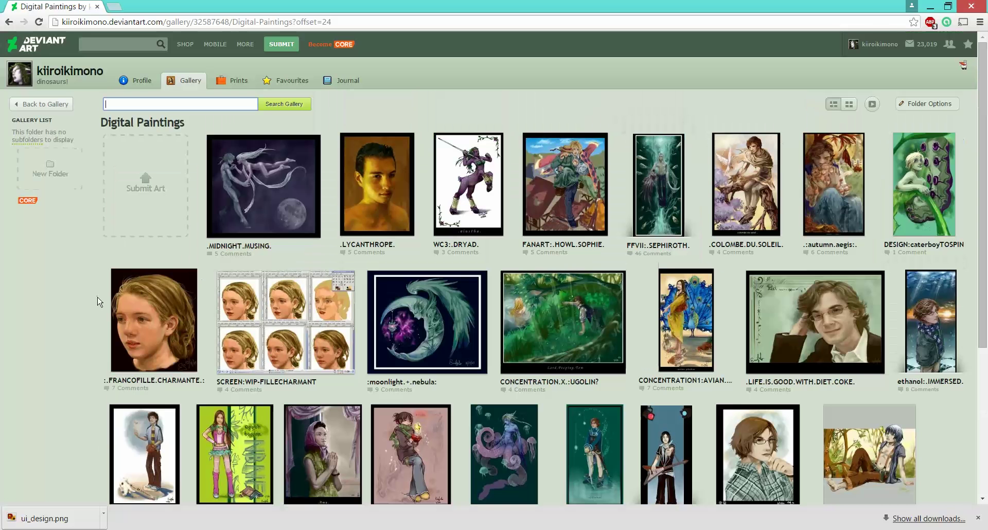
Step: Open the Pinterest board Art Inspiration References in a new browser tab and look over its character, outfit and necklace pins
{"action": "left_click", "coordinate": [117, 10]}
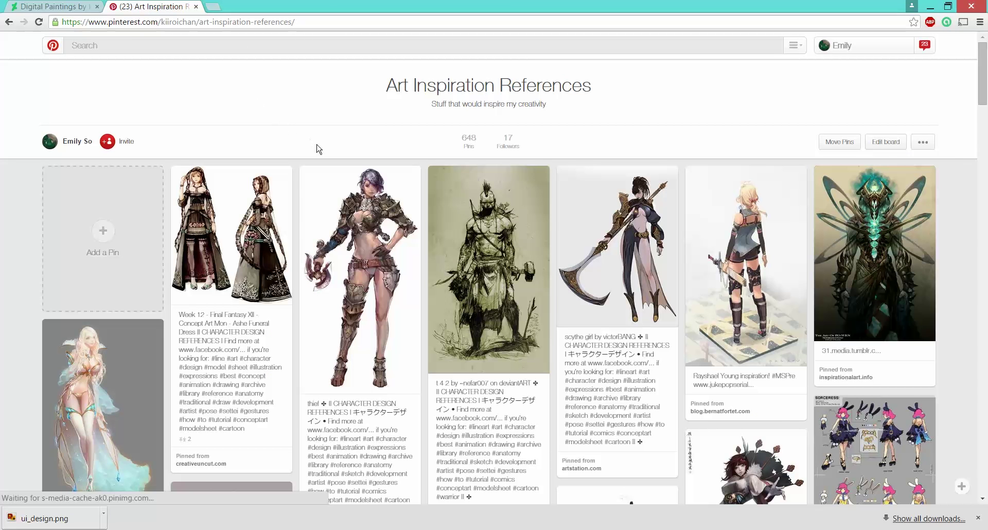
{"action": "scroll", "coordinate": [316, 149], "scroll_direction": "down", "scroll_amount": 1}
{"action": "scroll", "coordinate": [288, 268], "scroll_direction": "up", "scroll_amount": 1}
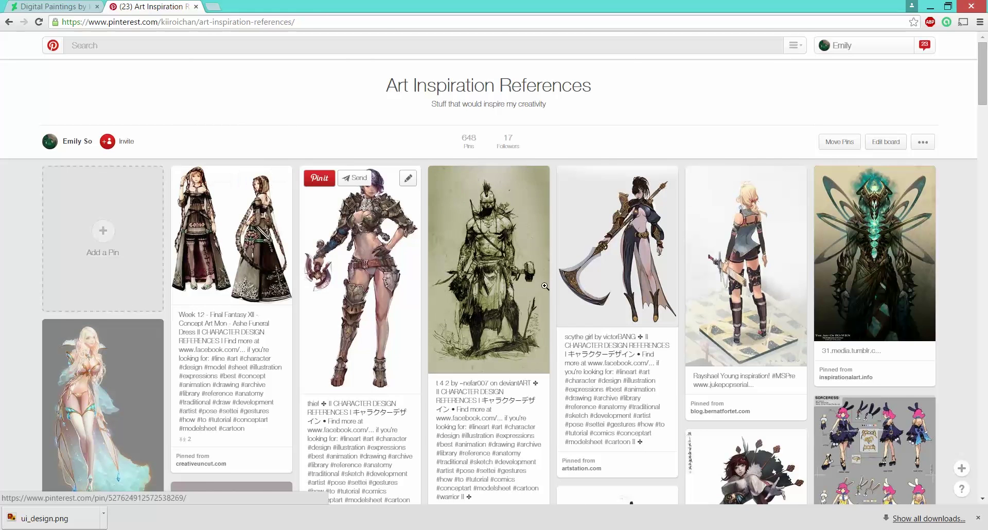
{"action": "scroll", "coordinate": [383, 330], "scroll_direction": "down", "scroll_amount": 1}
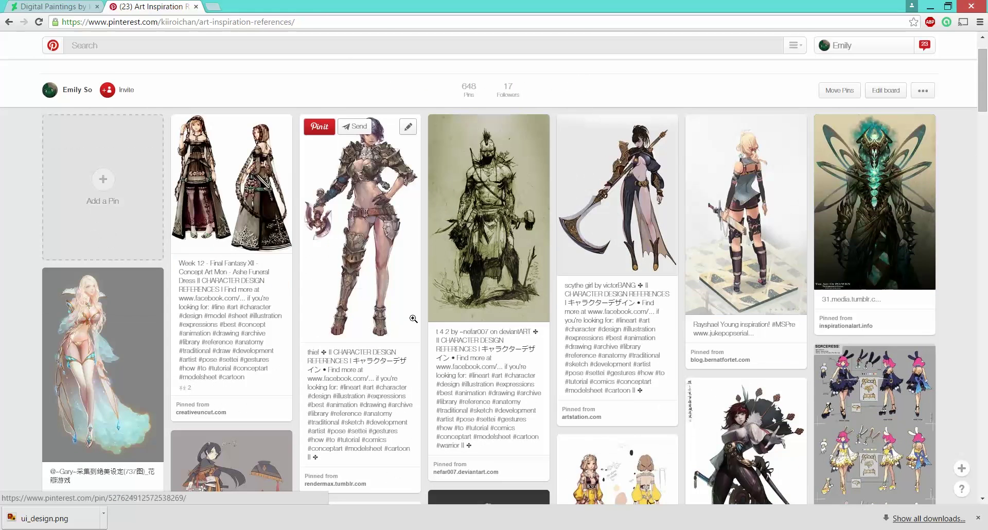
{"action": "scroll", "coordinate": [422, 360], "scroll_direction": "down", "scroll_amount": 4}
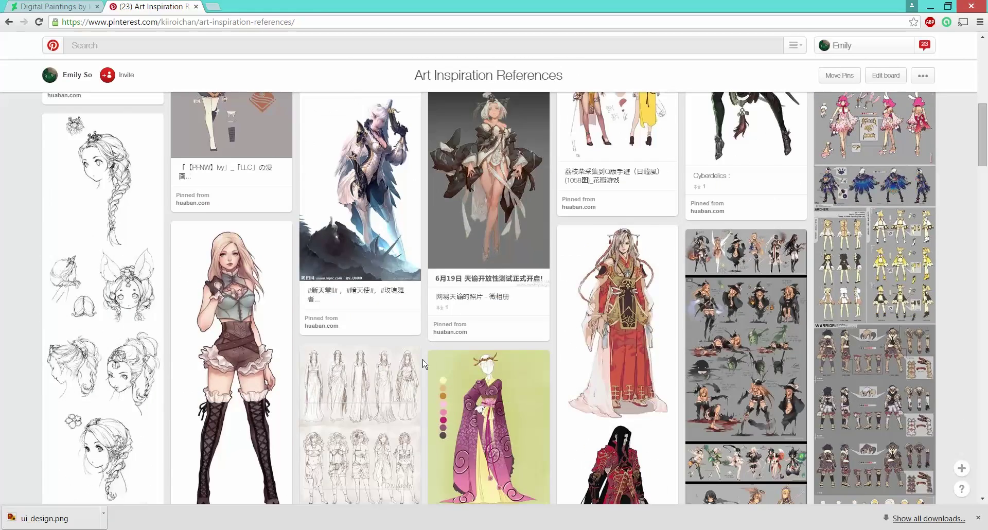
{"action": "scroll", "coordinate": [423, 363], "scroll_direction": "up", "scroll_amount": 1}
{"action": "scroll", "coordinate": [423, 363], "scroll_direction": "down", "scroll_amount": 10}
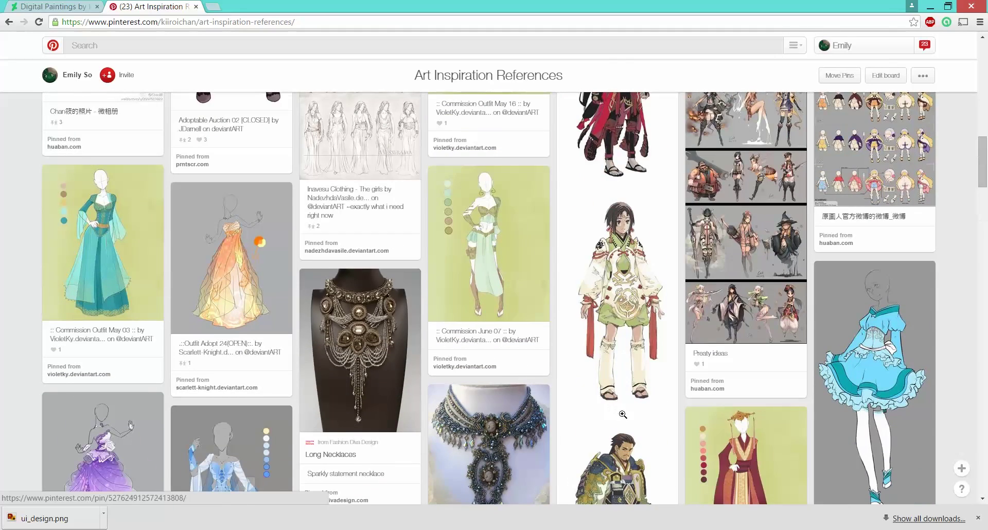
{"action": "scroll", "coordinate": [612, 406], "scroll_direction": "down", "scroll_amount": 3}
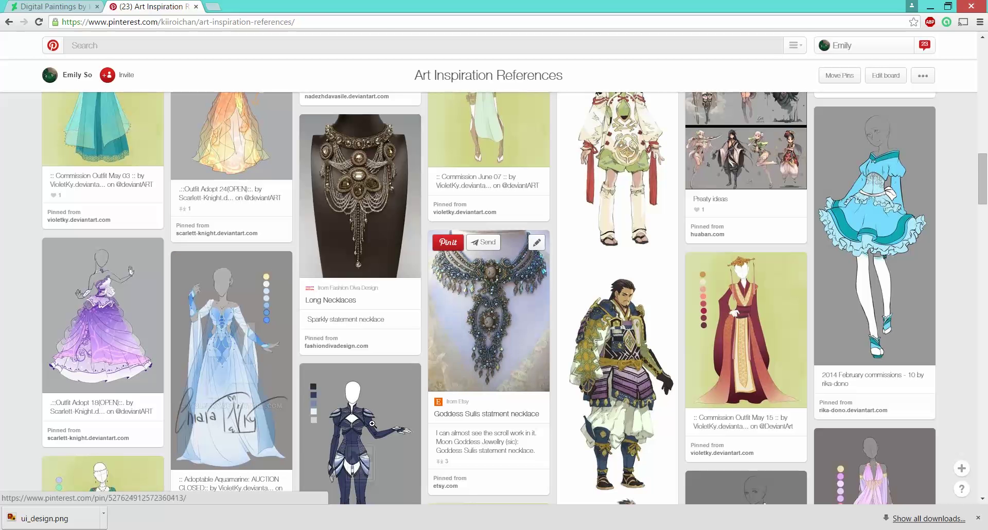
Step: Switch to the profile portrait in GIMP to view it, and return to the Pinterest board in the browser
{"action": "mouse_move", "coordinate": [151, 527]}
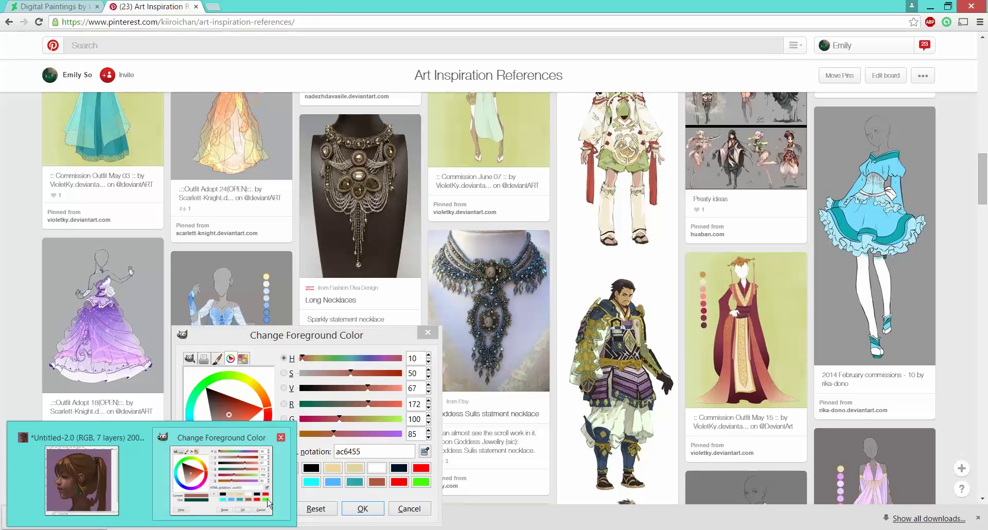
{"action": "mouse_move", "coordinate": [80, 473]}
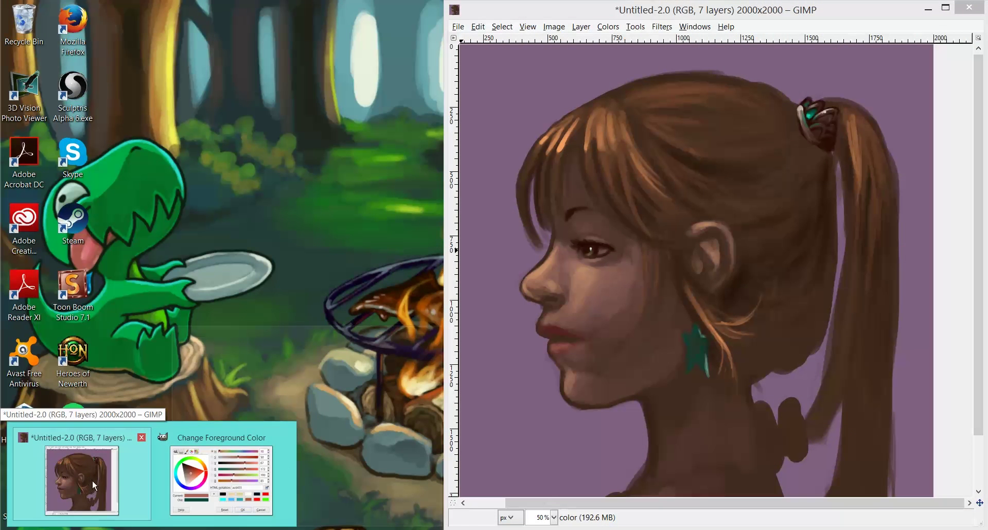
{"action": "left_click", "coordinate": [94, 479]}
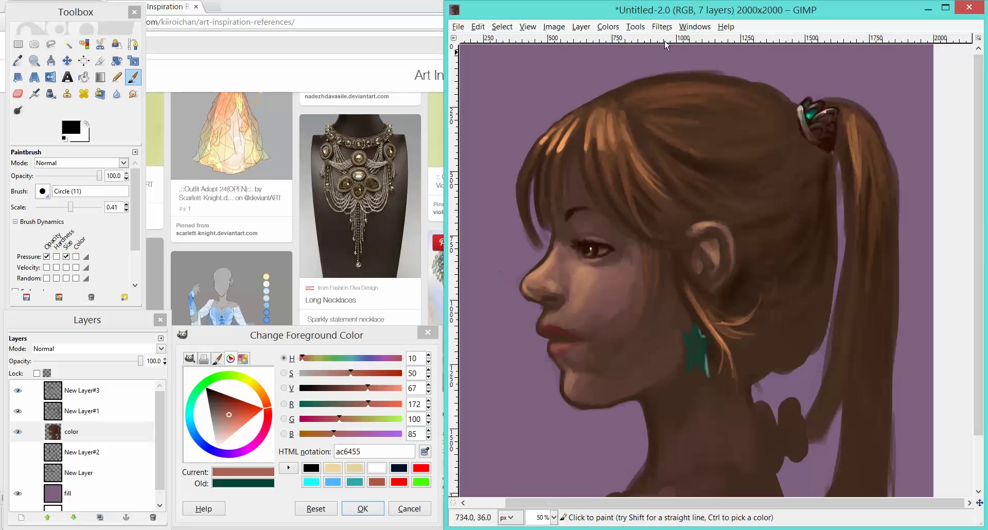
{"action": "left_click", "coordinate": [408, 10]}
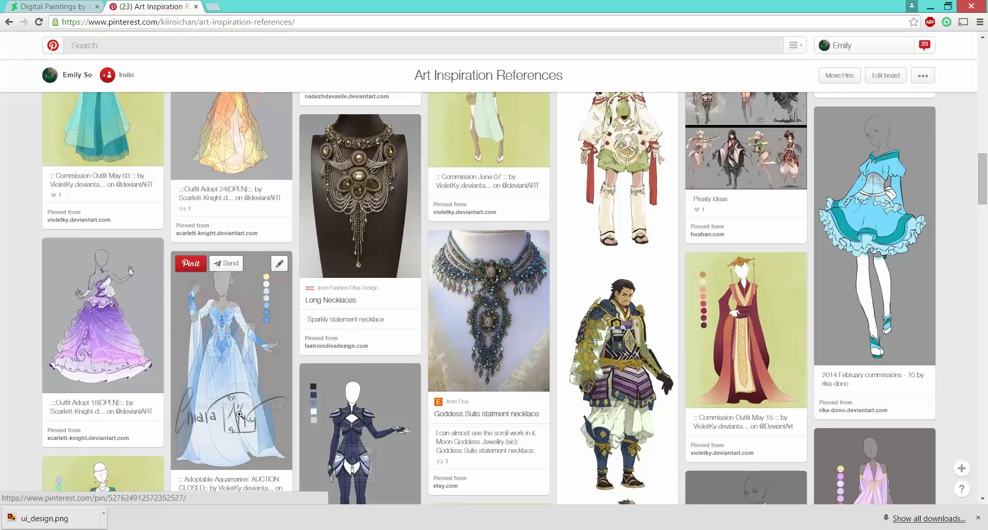
Step: Browse further down the Art Inspiration References board, from the outfit designs past the food and environment art to the painting tutorials
{"action": "scroll", "coordinate": [450, 370], "scroll_direction": "down", "scroll_amount": 5}
{"action": "scroll", "coordinate": [450, 369], "scroll_direction": "down", "scroll_amount": 6}
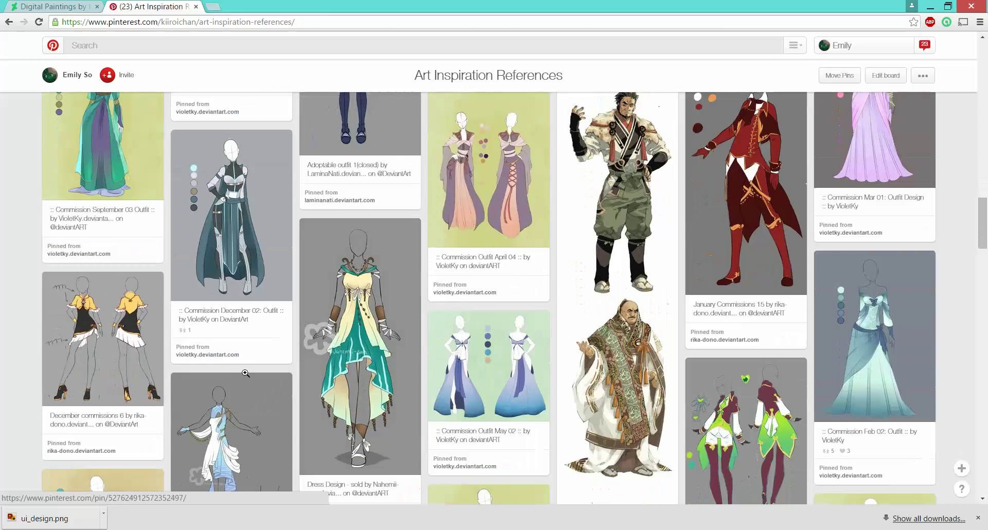
{"action": "scroll", "coordinate": [431, 359], "scroll_direction": "down", "scroll_amount": 10}
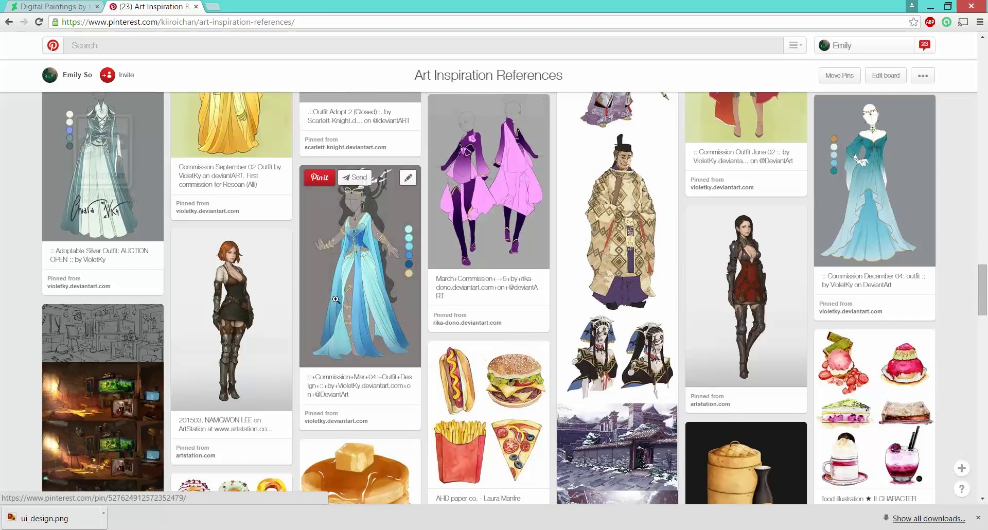
{"action": "scroll", "coordinate": [491, 395], "scroll_direction": "down", "scroll_amount": 4}
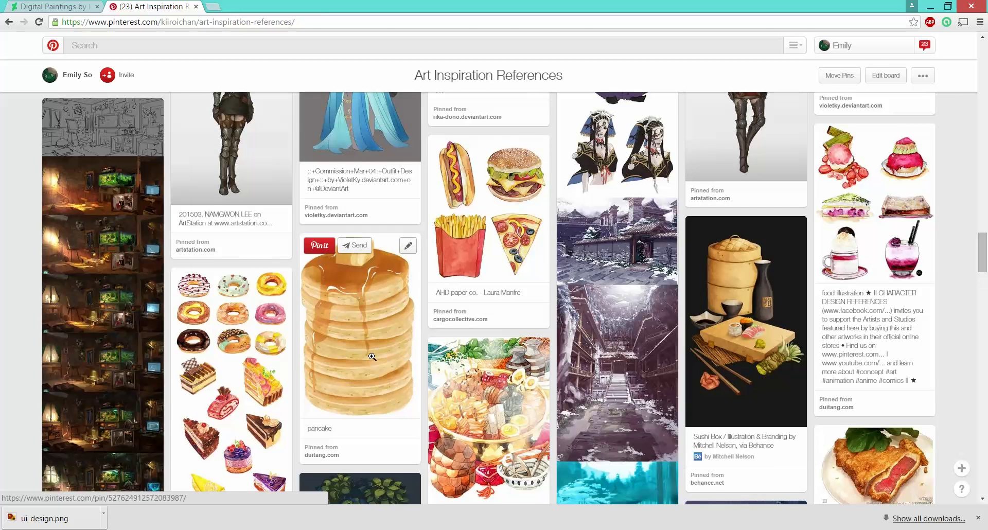
{"action": "scroll", "coordinate": [364, 364], "scroll_direction": "down", "scroll_amount": 3}
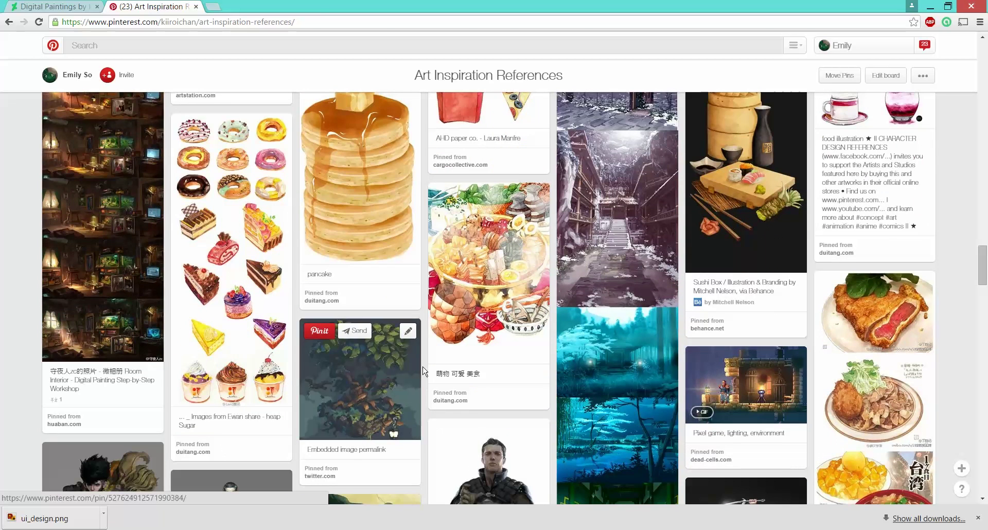
{"action": "scroll", "coordinate": [516, 360], "scroll_direction": "down", "scroll_amount": 4}
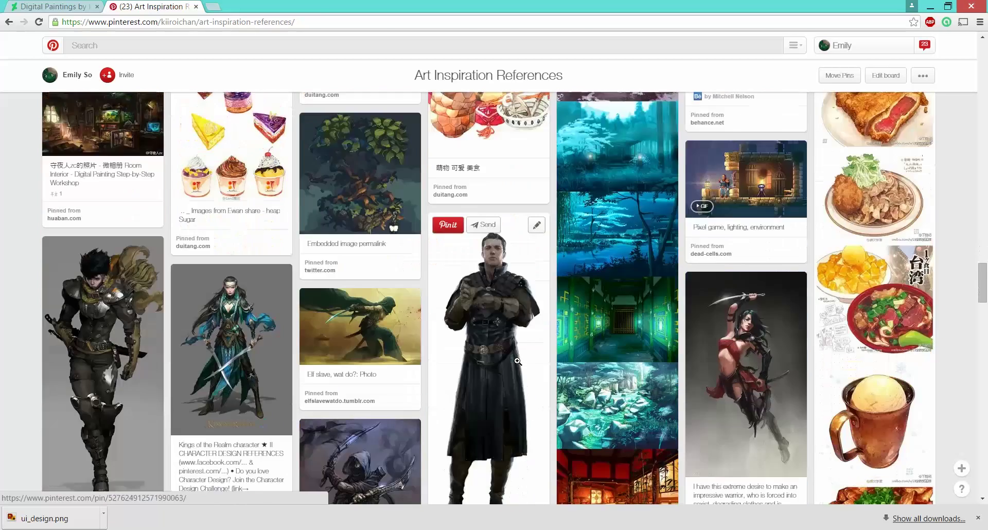
{"action": "scroll", "coordinate": [517, 361], "scroll_direction": "down", "scroll_amount": 1}
{"action": "scroll", "coordinate": [423, 385], "scroll_direction": "down", "scroll_amount": 5}
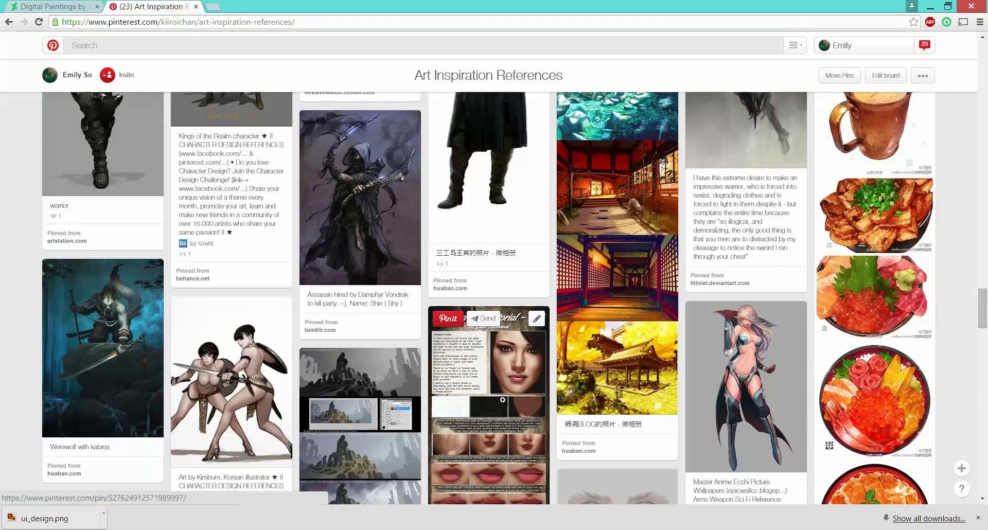
{"action": "scroll", "coordinate": [499, 411], "scroll_direction": "down", "scroll_amount": 12}
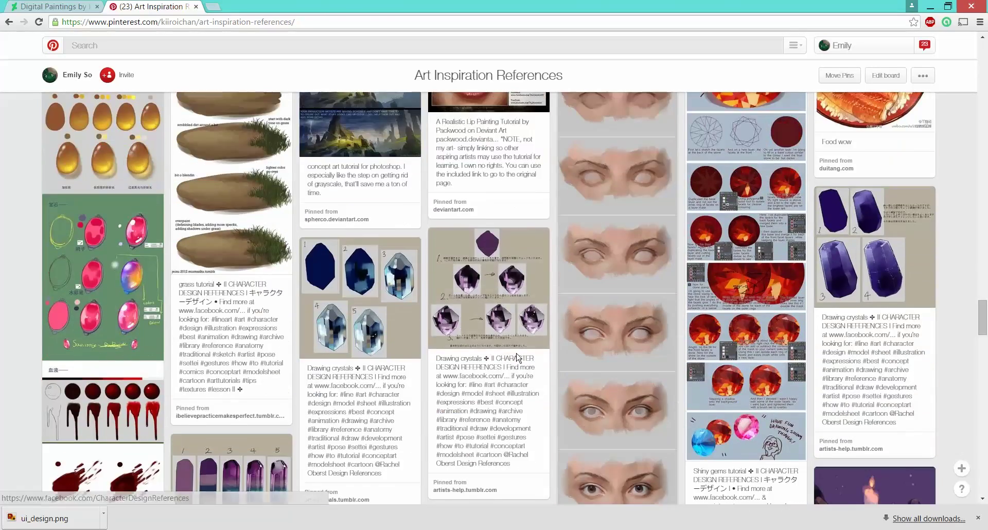
{"action": "scroll", "coordinate": [502, 364], "scroll_direction": "up", "scroll_amount": 4}
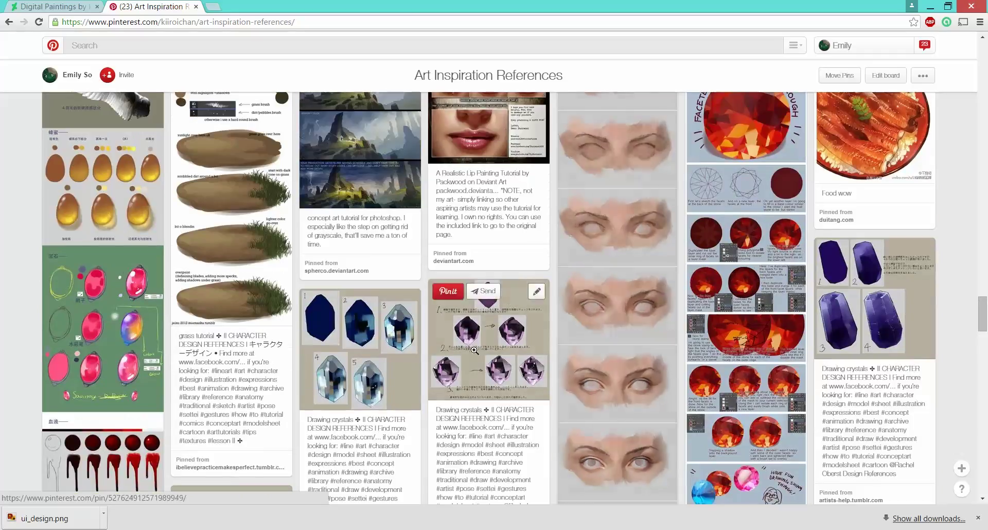
{"action": "scroll", "coordinate": [557, 288], "scroll_direction": "down", "scroll_amount": 4}
Step: Open the eye-painting tutorial pin, examine its stages from sketch to finished eyes, and return to the board
{"action": "left_click", "coordinate": [609, 329]}
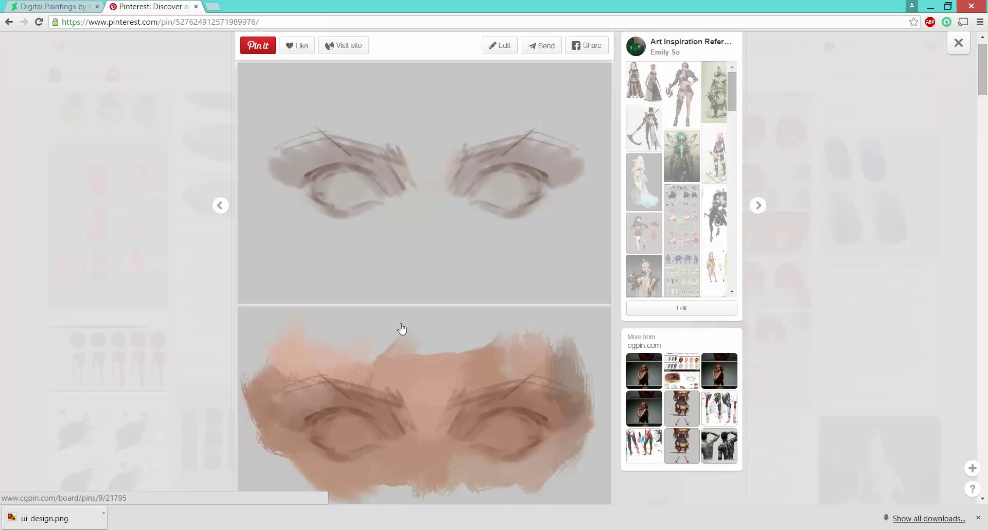
{"action": "scroll", "coordinate": [457, 364], "scroll_direction": "down", "scroll_amount": 10}
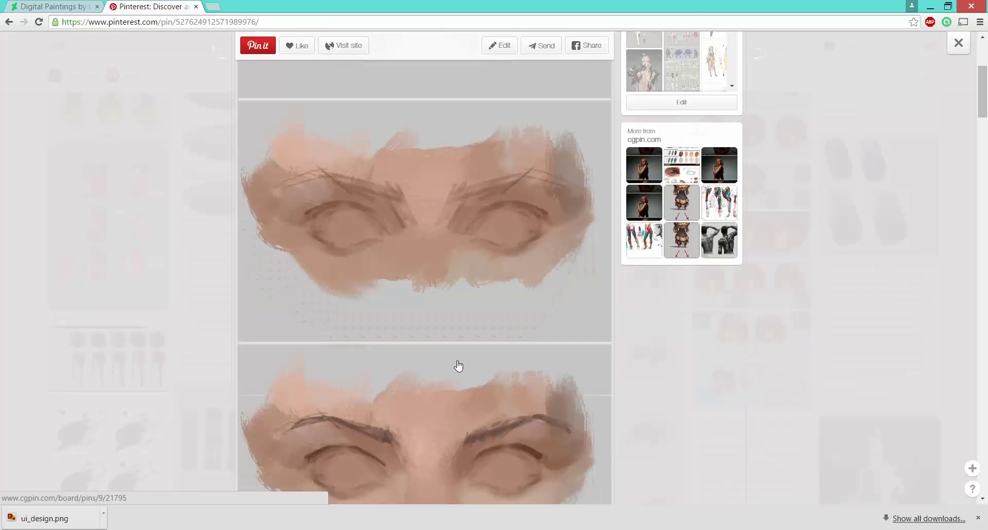
{"action": "scroll", "coordinate": [458, 366], "scroll_direction": "down", "scroll_amount": 4}
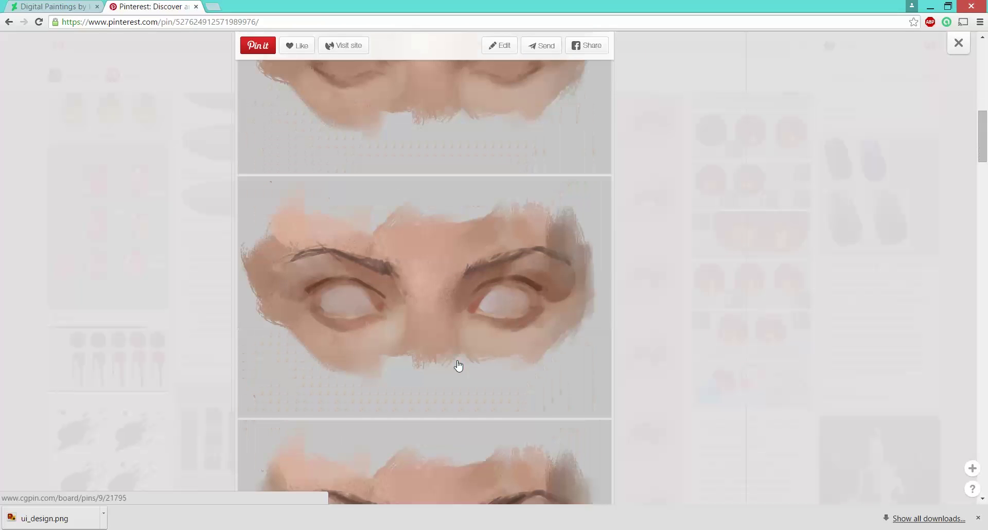
{"action": "scroll", "coordinate": [457, 366], "scroll_direction": "down", "scroll_amount": 4}
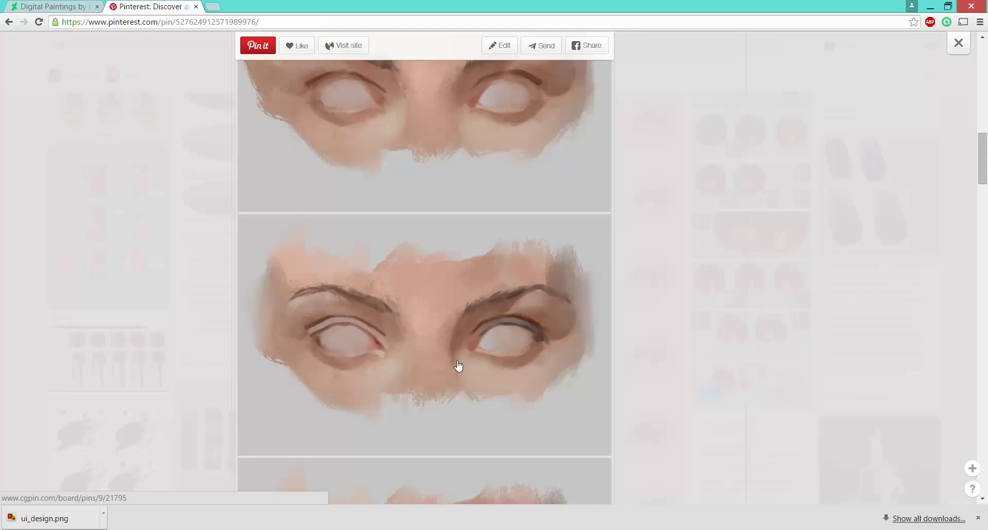
{"action": "scroll", "coordinate": [458, 365], "scroll_direction": "down", "scroll_amount": 15}
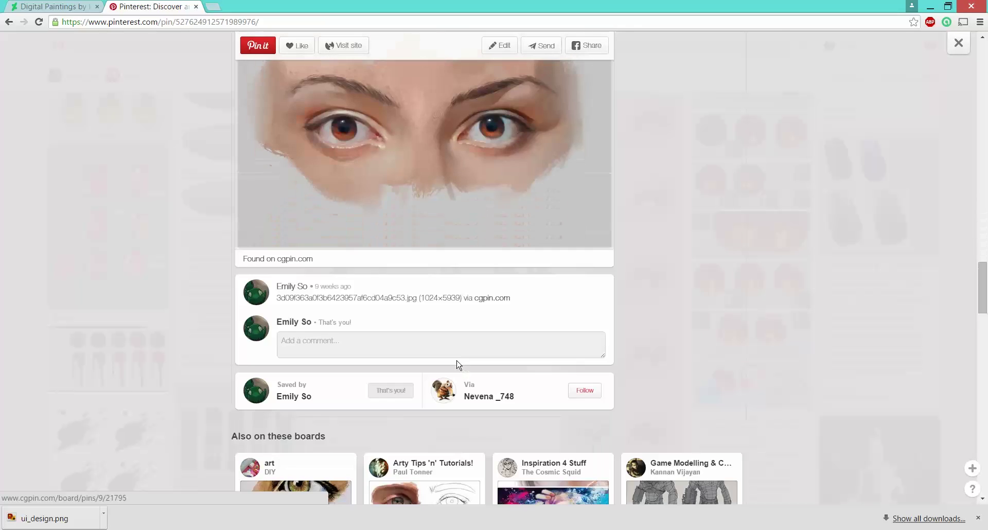
{"action": "scroll", "coordinate": [75, 346], "scroll_direction": "up", "scroll_amount": 3}
{"action": "left_click", "coordinate": [83, 307]}
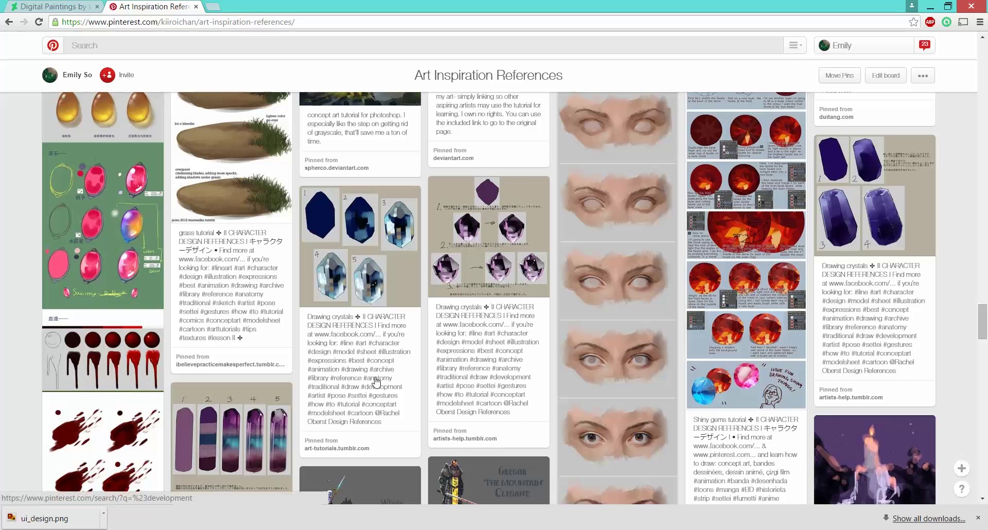
Step: Look over the pixel art, fantasy character and concept art pins further down the Art Inspiration References board
{"action": "scroll", "coordinate": [391, 378], "scroll_direction": "down", "scroll_amount": 6}
{"action": "scroll", "coordinate": [432, 363], "scroll_direction": "down", "scroll_amount": 4}
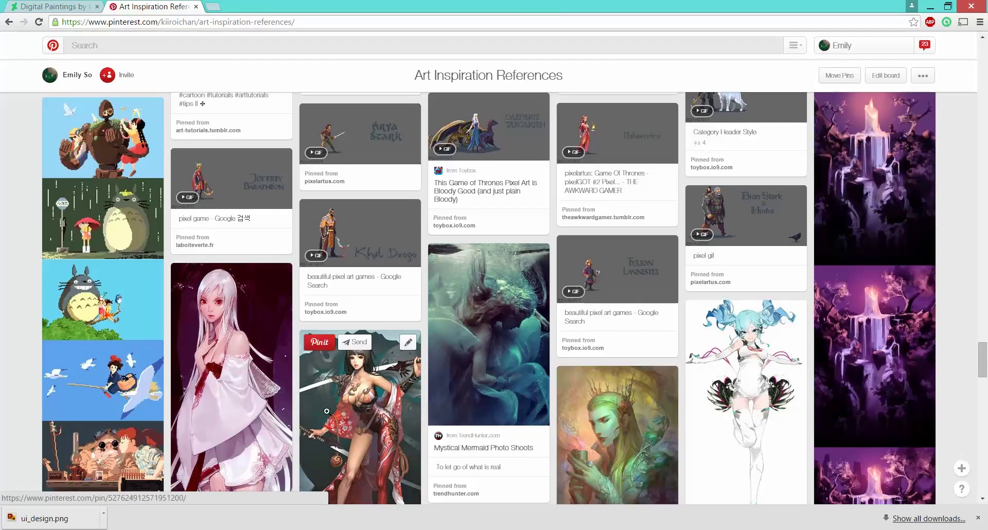
{"action": "scroll", "coordinate": [383, 422], "scroll_direction": "down", "scroll_amount": 4}
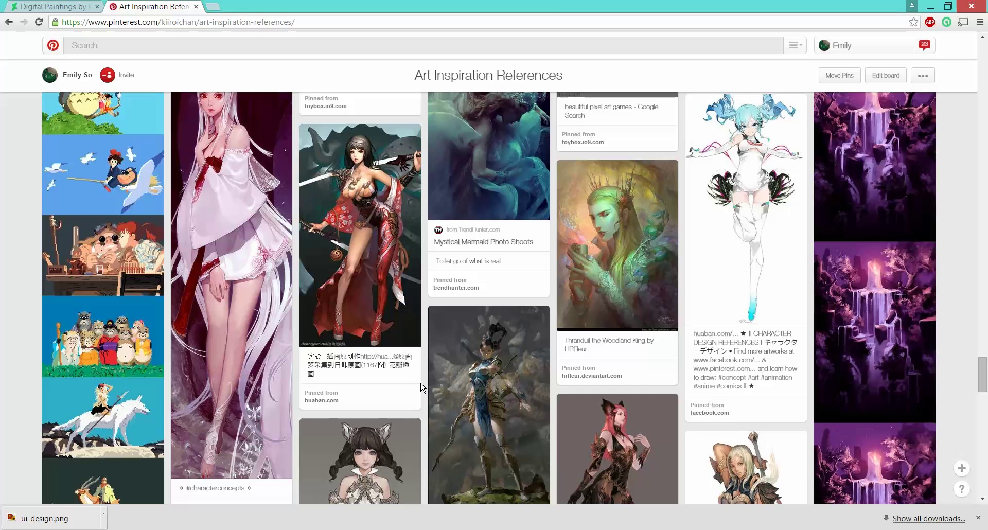
{"action": "scroll", "coordinate": [421, 386], "scroll_direction": "down", "scroll_amount": 4}
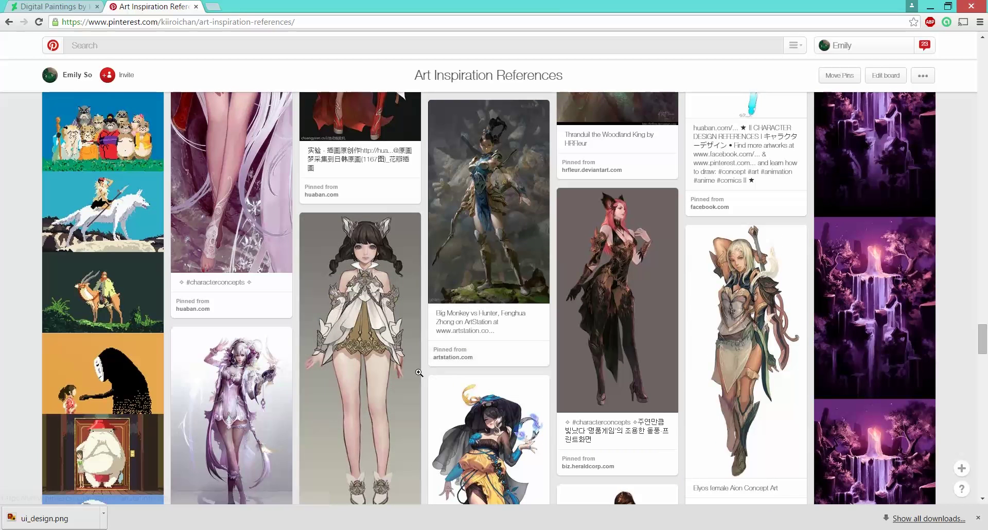
{"action": "scroll", "coordinate": [424, 382], "scroll_direction": "down", "scroll_amount": 4}
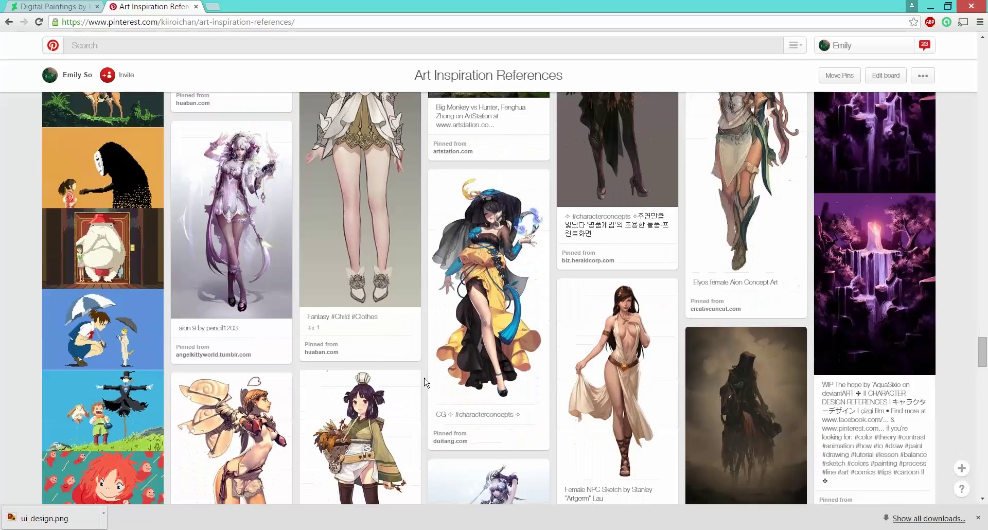
{"action": "scroll", "coordinate": [424, 383], "scroll_direction": "up", "scroll_amount": 3}
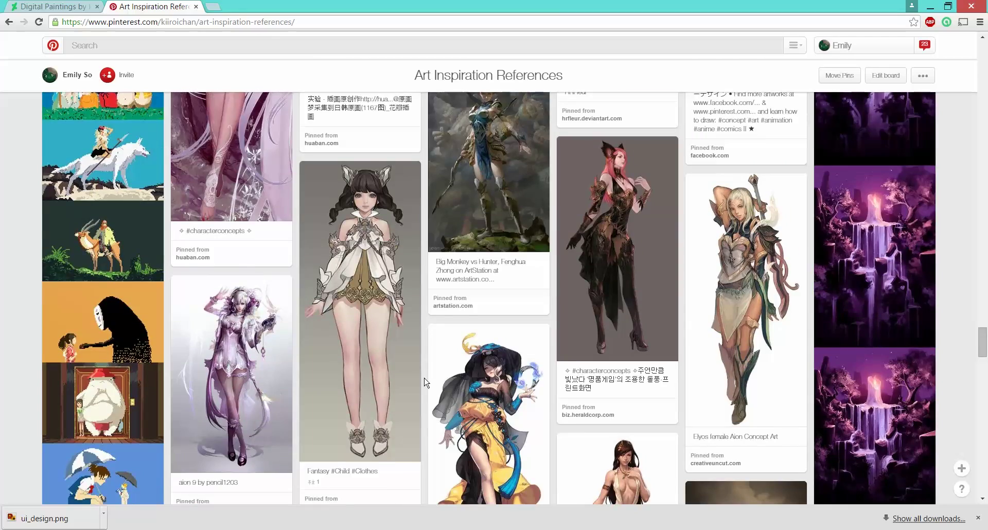
Step: Browse further down the Art Inspiration References board, past the fantasy characters and portraits to the anatomy, hand and face lighting references
{"action": "scroll", "coordinate": [425, 382], "scroll_direction": "down", "scroll_amount": 7}
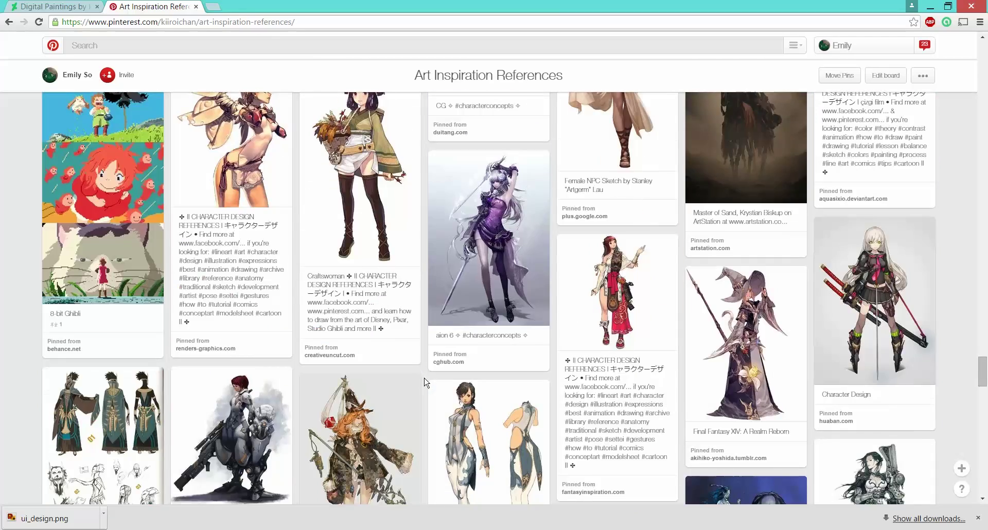
{"action": "scroll", "coordinate": [425, 382], "scroll_direction": "down", "scroll_amount": 15}
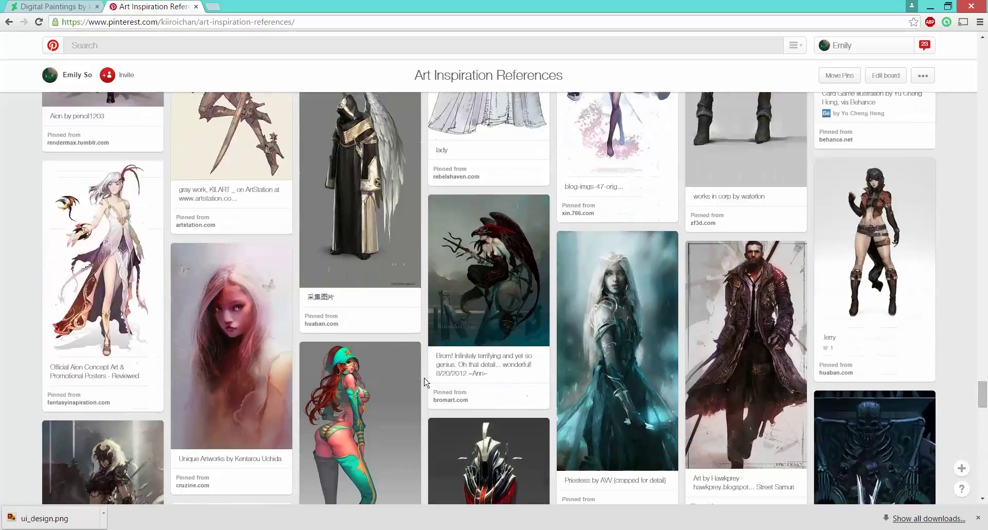
{"action": "scroll", "coordinate": [425, 382], "scroll_direction": "down", "scroll_amount": 6}
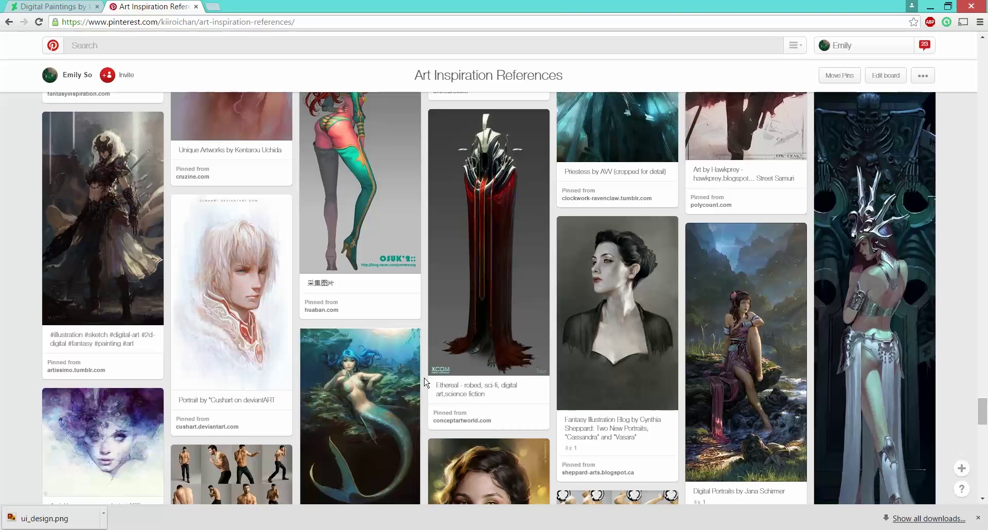
{"action": "scroll", "coordinate": [424, 382], "scroll_direction": "down", "scroll_amount": 5}
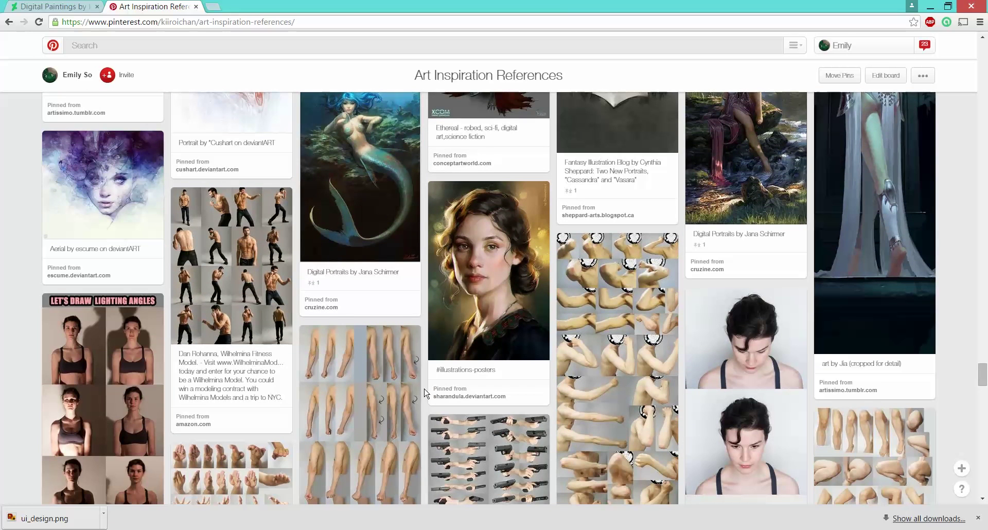
{"action": "scroll", "coordinate": [425, 393], "scroll_direction": "down", "scroll_amount": 9}
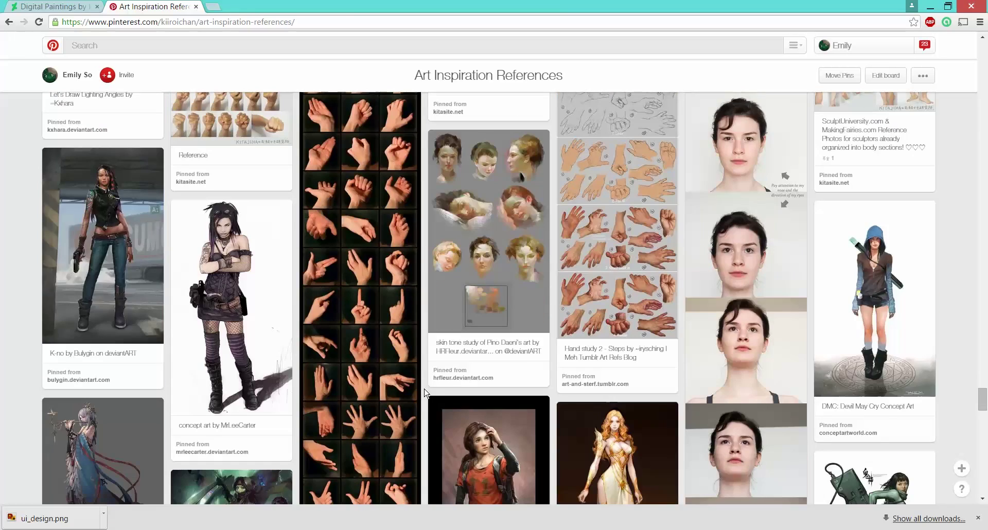
{"action": "scroll", "coordinate": [425, 393], "scroll_direction": "up", "scroll_amount": 2}
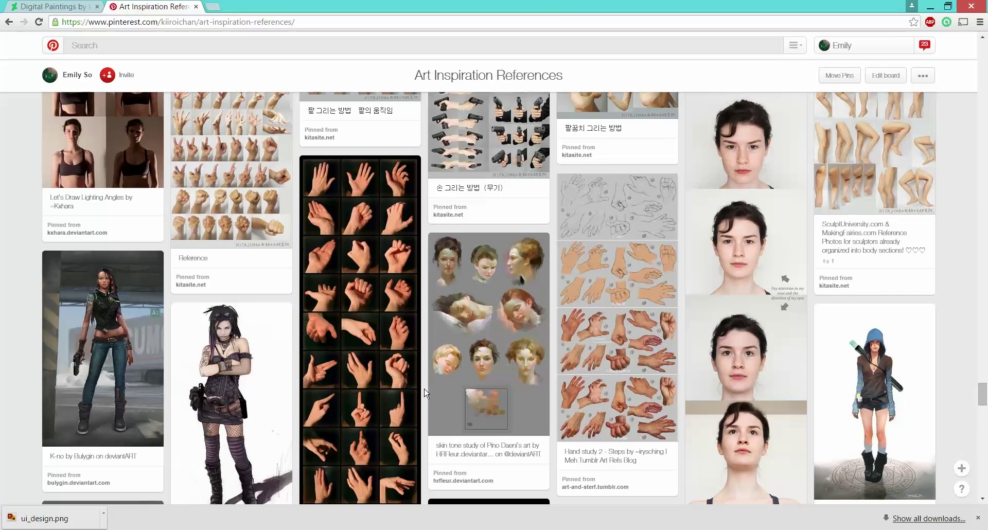
Step: Open the skin tone study pin of Pino Daeni's art, examine the painted heads, and return to the board
{"action": "left_click", "coordinate": [473, 331]}
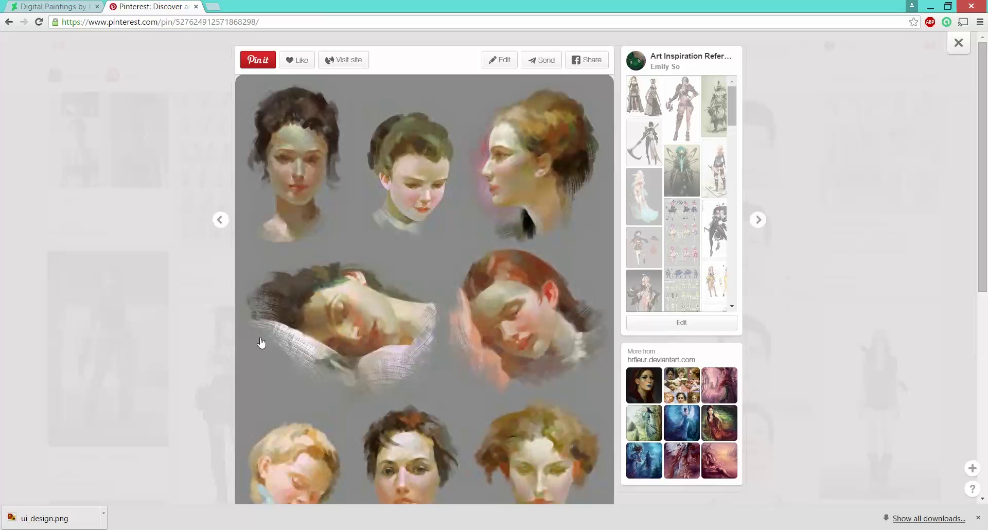
{"action": "scroll", "coordinate": [160, 329], "scroll_direction": "down", "scroll_amount": 1}
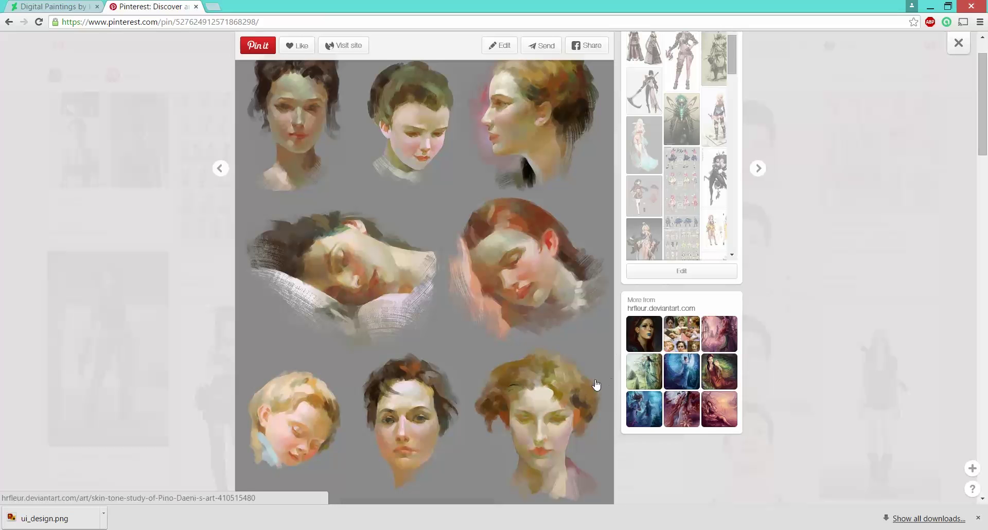
{"action": "scroll", "coordinate": [495, 365], "scroll_direction": "up", "scroll_amount": 1}
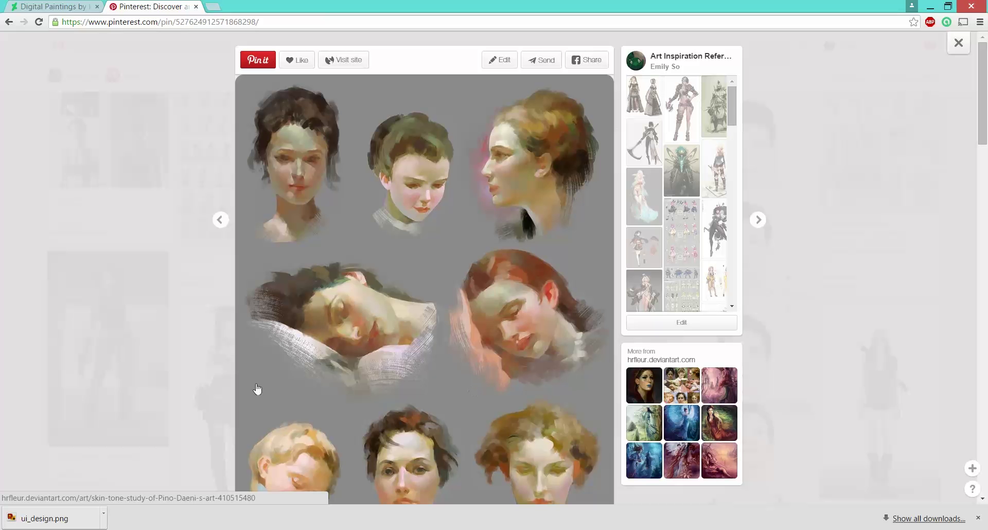
{"action": "left_click", "coordinate": [129, 337]}
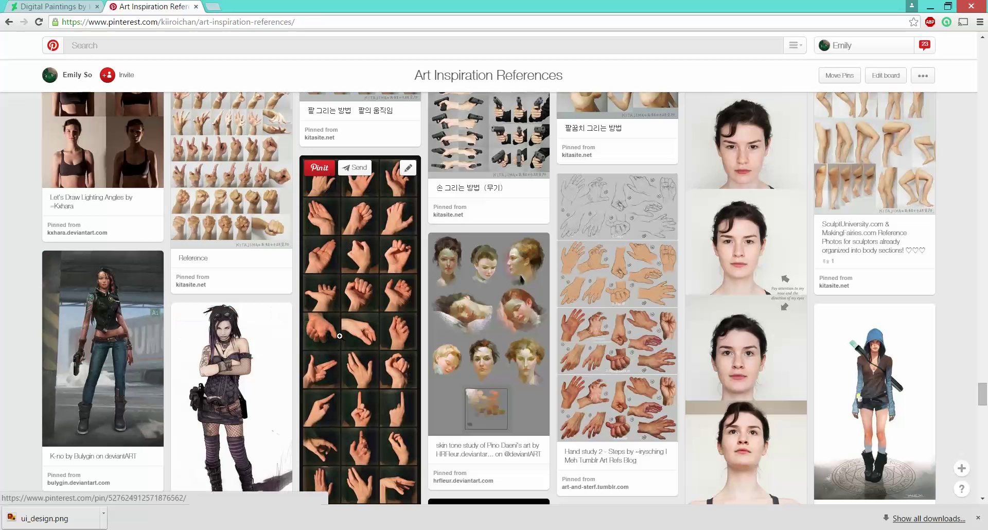
Step: Browse back up the board from the anatomy references past the pixel art and painting tutorials to the food and environment art
{"action": "scroll", "coordinate": [431, 381], "scroll_direction": "up", "scroll_amount": 20}
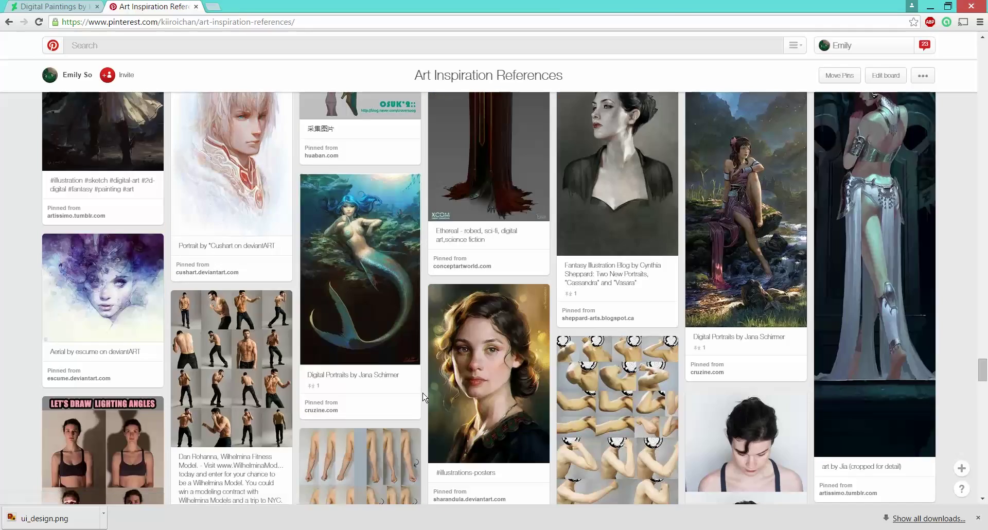
{"action": "scroll", "coordinate": [423, 396], "scroll_direction": "up", "scroll_amount": 10}
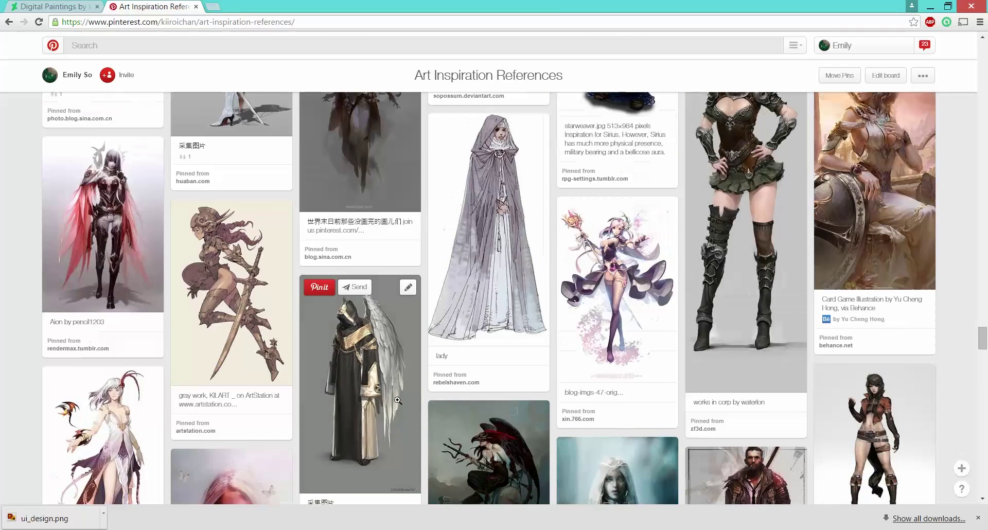
{"action": "scroll", "coordinate": [426, 404], "scroll_direction": "up", "scroll_amount": 5}
{"action": "scroll", "coordinate": [426, 404], "scroll_direction": "up", "scroll_amount": 15}
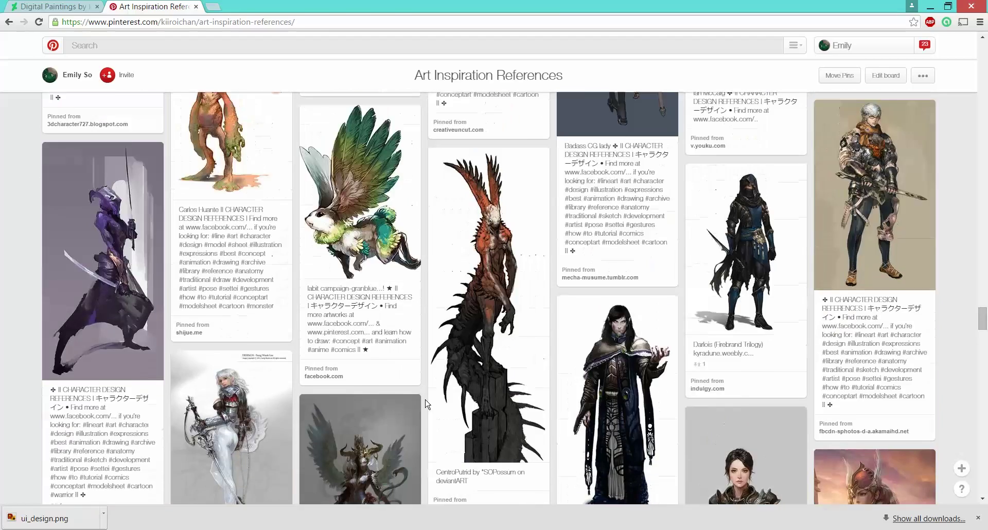
{"action": "scroll", "coordinate": [427, 404], "scroll_direction": "up", "scroll_amount": 15}
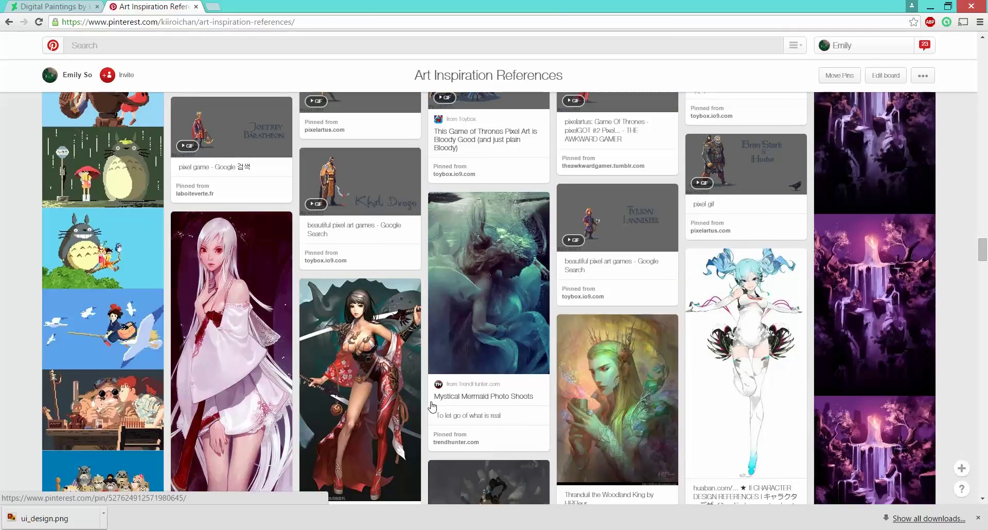
{"action": "scroll", "coordinate": [431, 406], "scroll_direction": "down", "scroll_amount": 3}
{"action": "scroll", "coordinate": [431, 404], "scroll_direction": "up", "scroll_amount": 6}
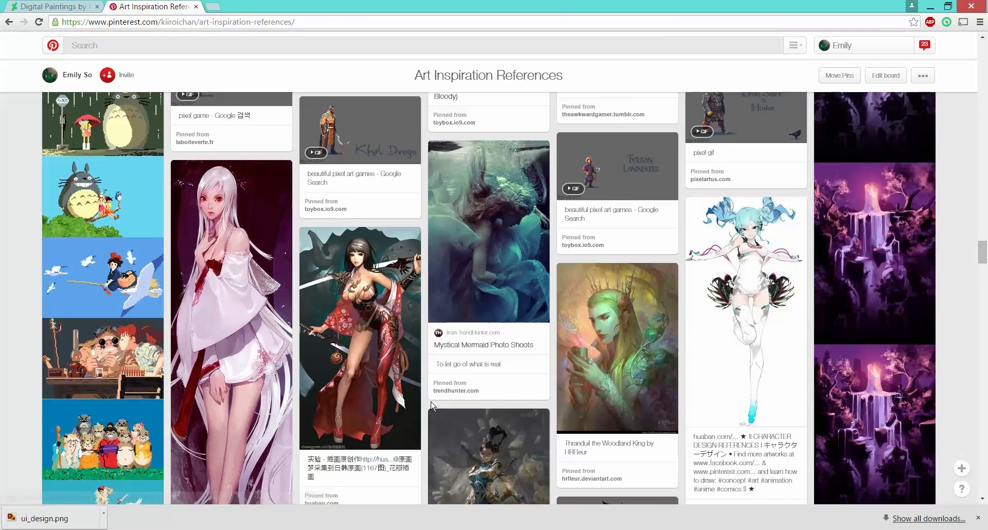
{"action": "scroll", "coordinate": [431, 402], "scroll_direction": "up", "scroll_amount": 15}
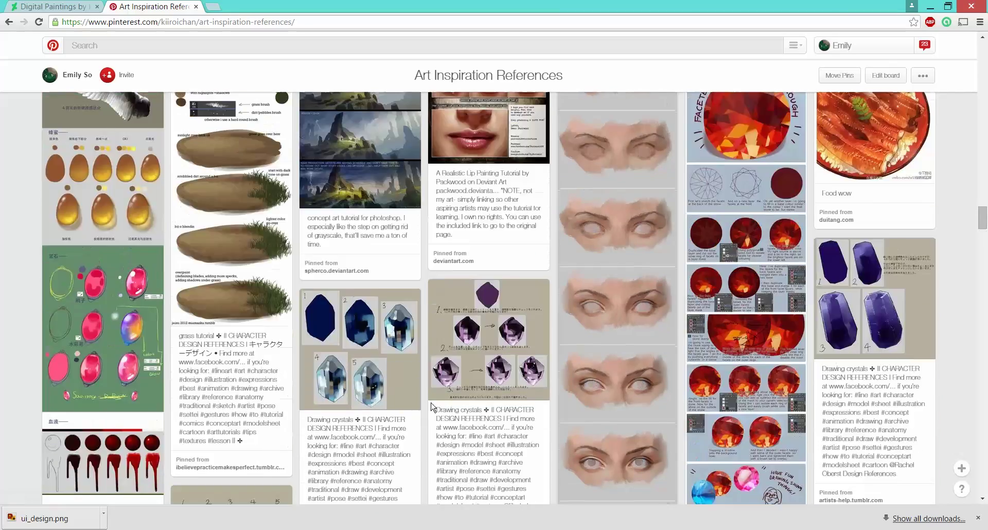
{"action": "scroll", "coordinate": [433, 403], "scroll_direction": "up", "scroll_amount": 10}
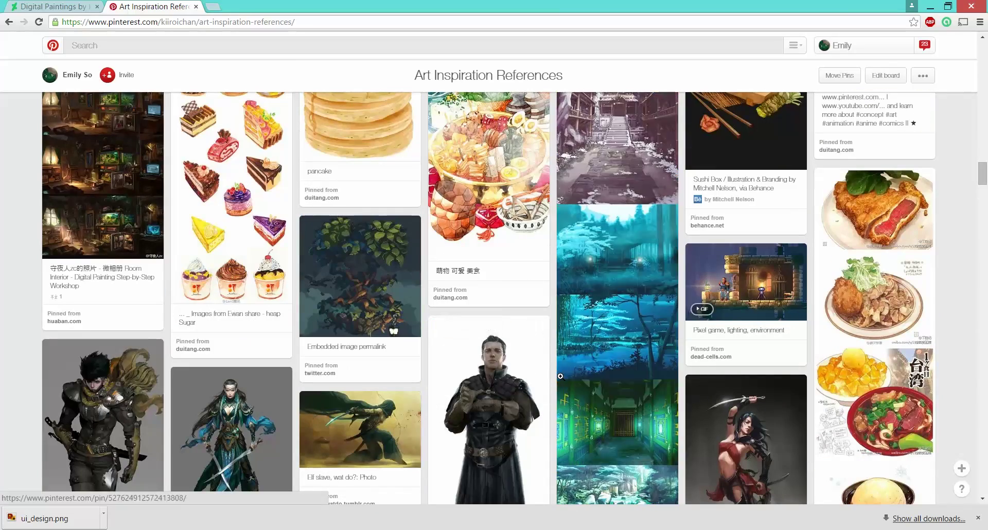
Step: Open the Kings of the Realm character pin, and switch to GIMP to view the profile portrait beside it in a slightly wider image window
{"action": "scroll", "coordinate": [437, 405], "scroll_direction": "down", "scroll_amount": 3}
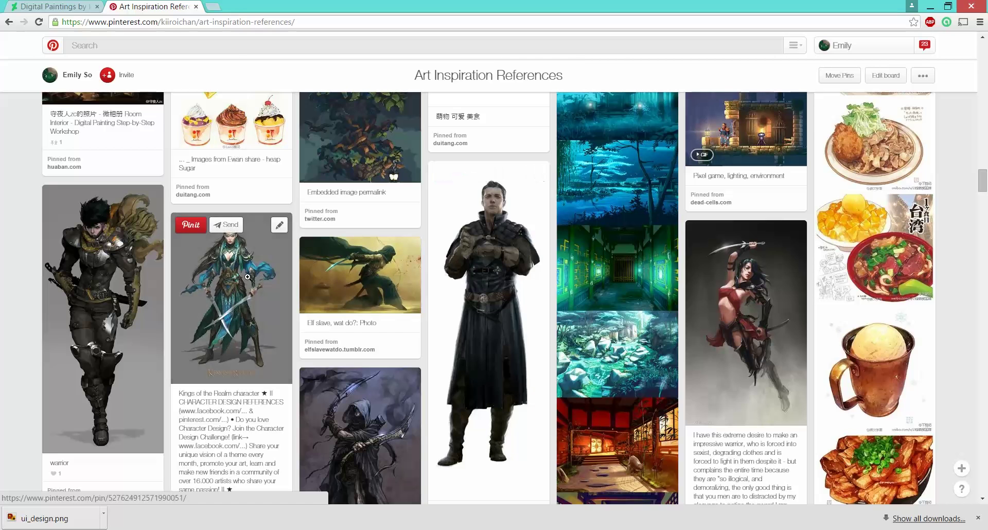
{"action": "left_click", "coordinate": [288, 286]}
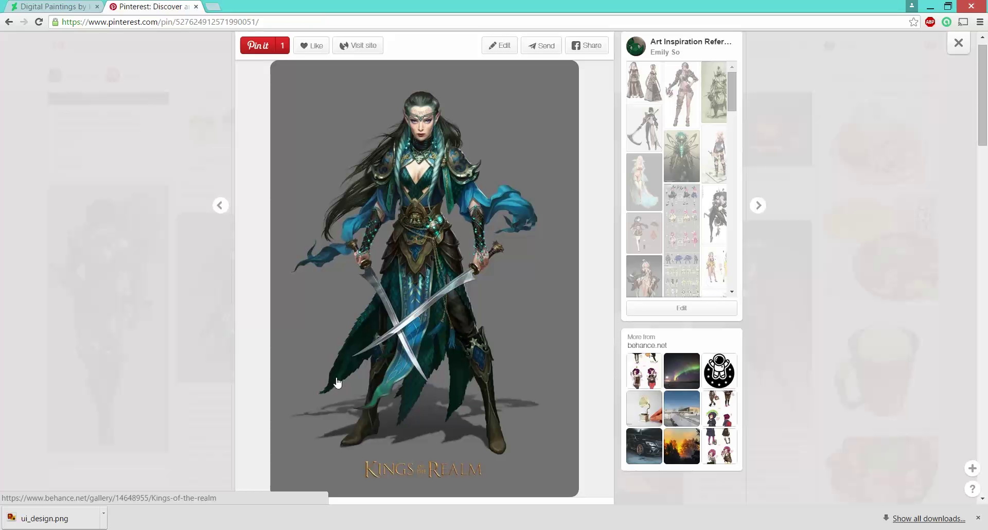
{"action": "left_click", "coordinate": [77, 471]}
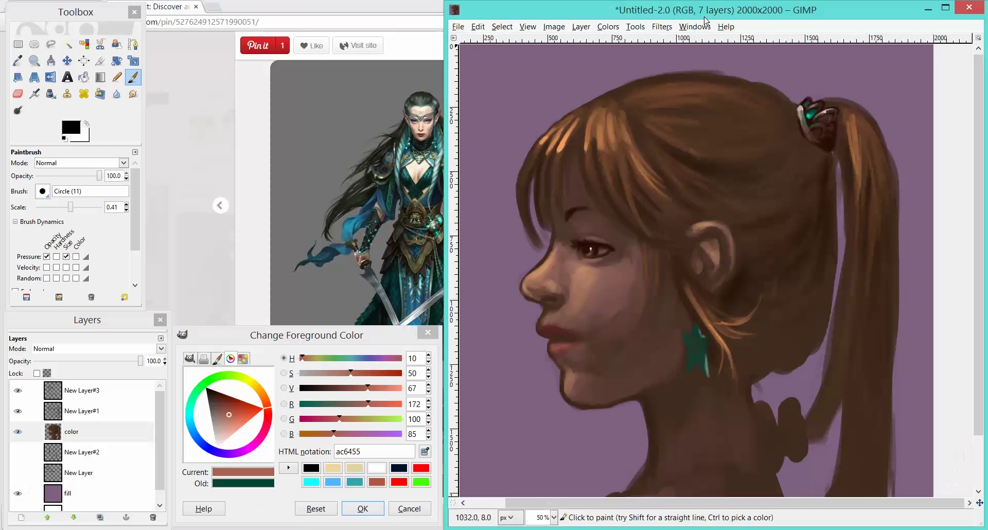
{"action": "mouse_move", "coordinate": [446, 148]}
{"action": "left_mouse_down"}
{"action": "mouse_move", "coordinate": [543, 148]}
{"action": "mouse_move", "coordinate": [441, 148]}
{"action": "left_mouse_up"}
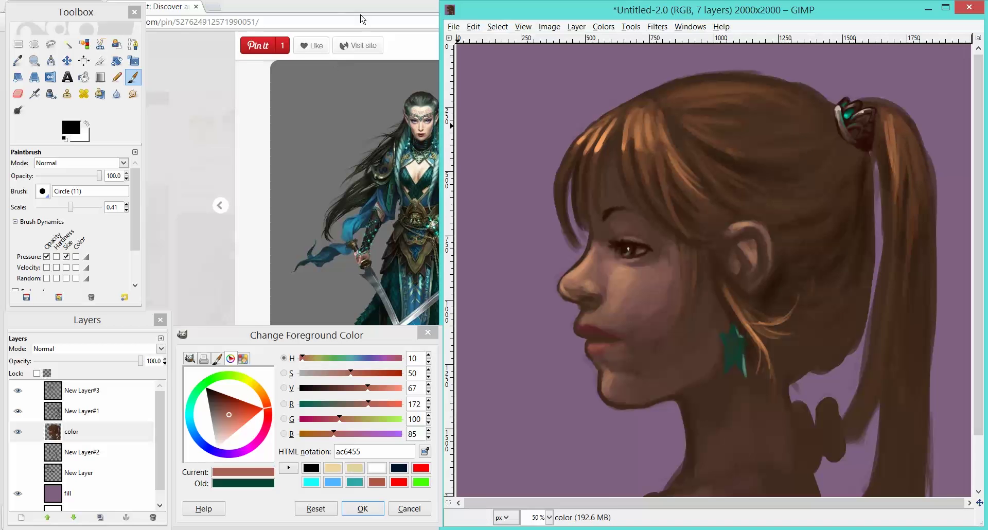
Step: Switch back to the Kings of the Realm pin in the browser and close it to return to the board
{"action": "left_click", "coordinate": [362, 9]}
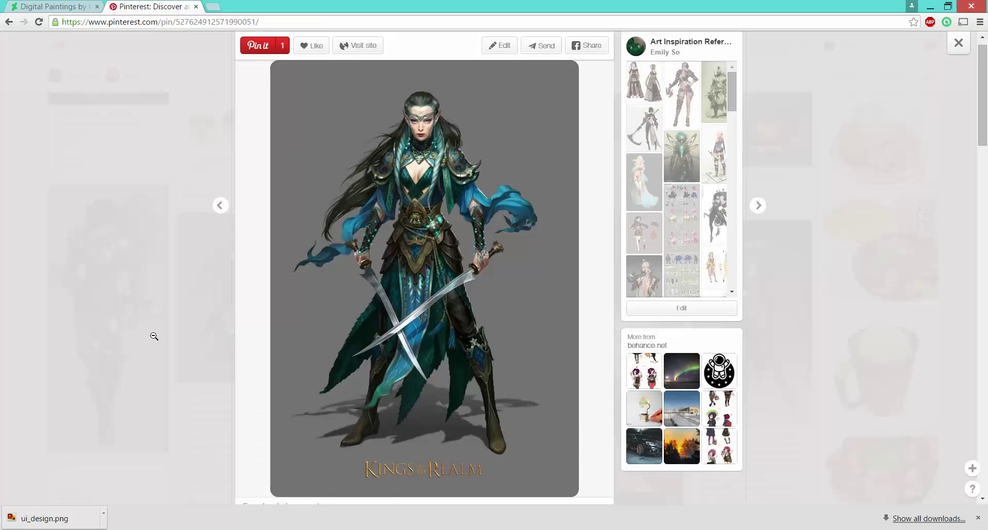
{"action": "scroll", "coordinate": [153, 337], "scroll_direction": "down", "scroll_amount": 2}
{"action": "left_click", "coordinate": [126, 348]}
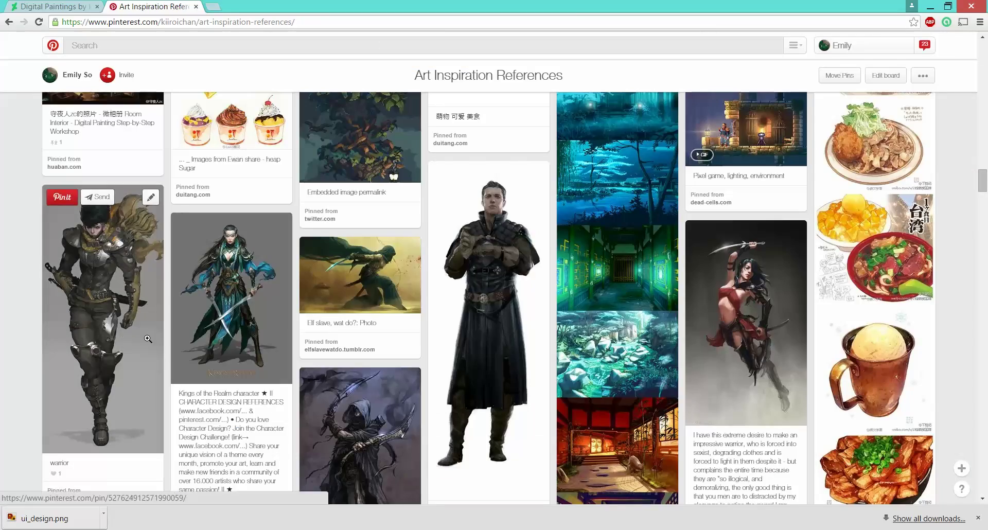
Step: Browse up the board past the food illustrations and outfit designs to the character concept art near its beginning
{"action": "scroll", "coordinate": [474, 398], "scroll_direction": "down", "scroll_amount": 5}
{"action": "scroll", "coordinate": [474, 397], "scroll_direction": "up", "scroll_amount": 10}
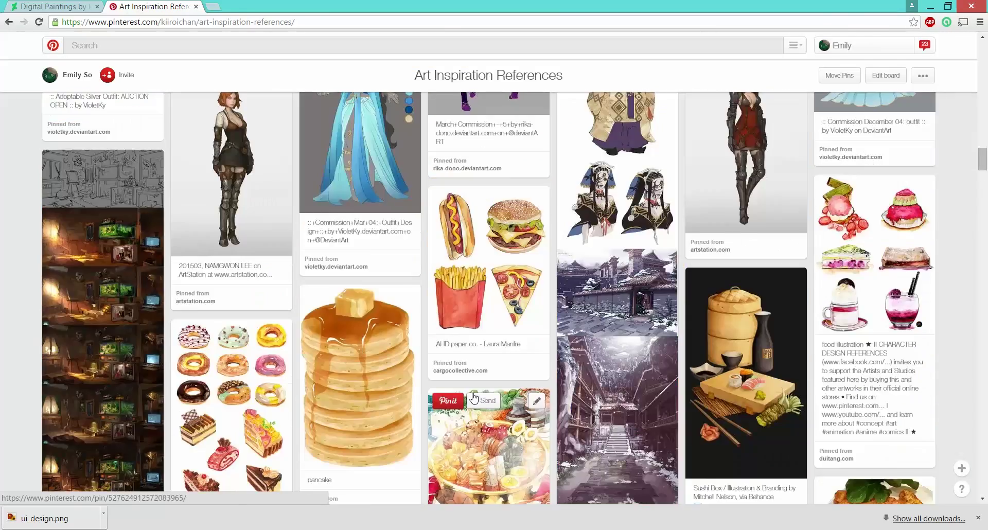
{"action": "scroll", "coordinate": [475, 394], "scroll_direction": "up", "scroll_amount": 6}
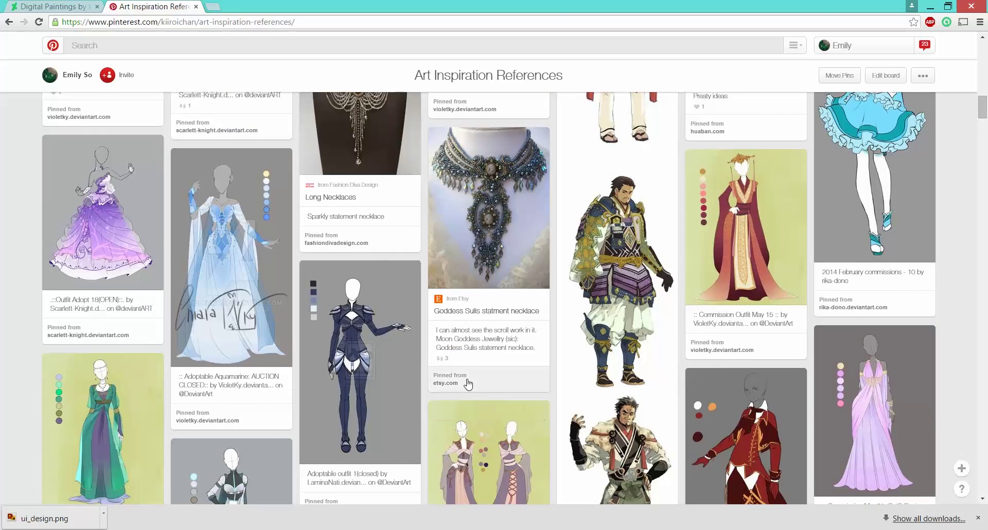
{"action": "scroll", "coordinate": [479, 378], "scroll_direction": "up", "scroll_amount": 12}
{"action": "scroll", "coordinate": [481, 381], "scroll_direction": "up", "scroll_amount": 9}
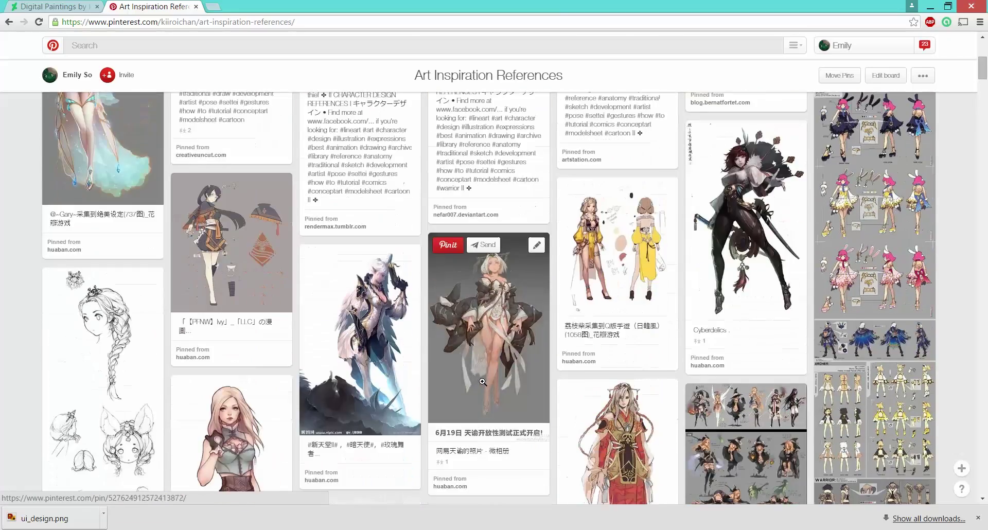
Step: Look down the board again from the character concepts through the outfit, food and environment art to the crystal, gem and eye tutorials
{"action": "scroll", "coordinate": [480, 385], "scroll_direction": "down", "scroll_amount": 4}
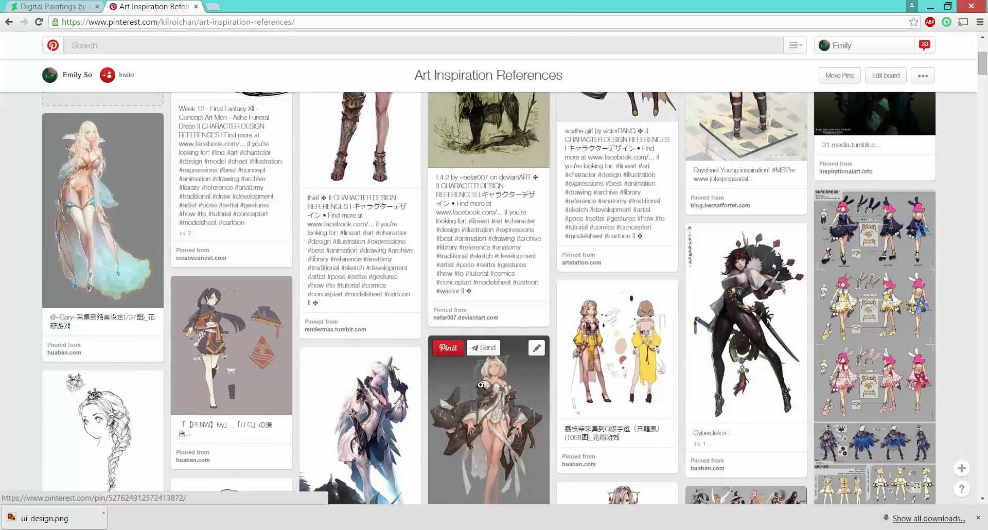
{"action": "scroll", "coordinate": [480, 384], "scroll_direction": "down", "scroll_amount": 15}
{"action": "scroll", "coordinate": [482, 388], "scroll_direction": "down", "scroll_amount": 10}
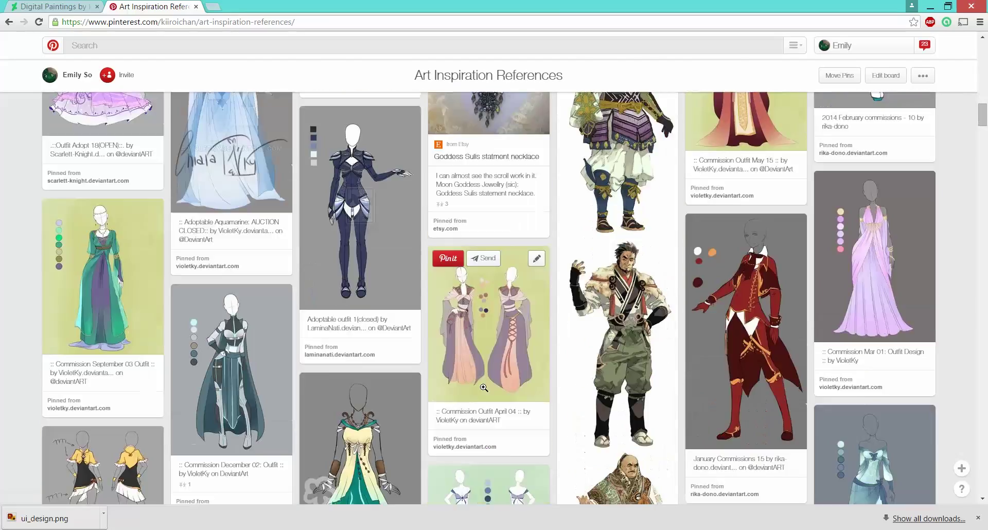
{"action": "scroll", "coordinate": [482, 392], "scroll_direction": "down", "scroll_amount": 7}
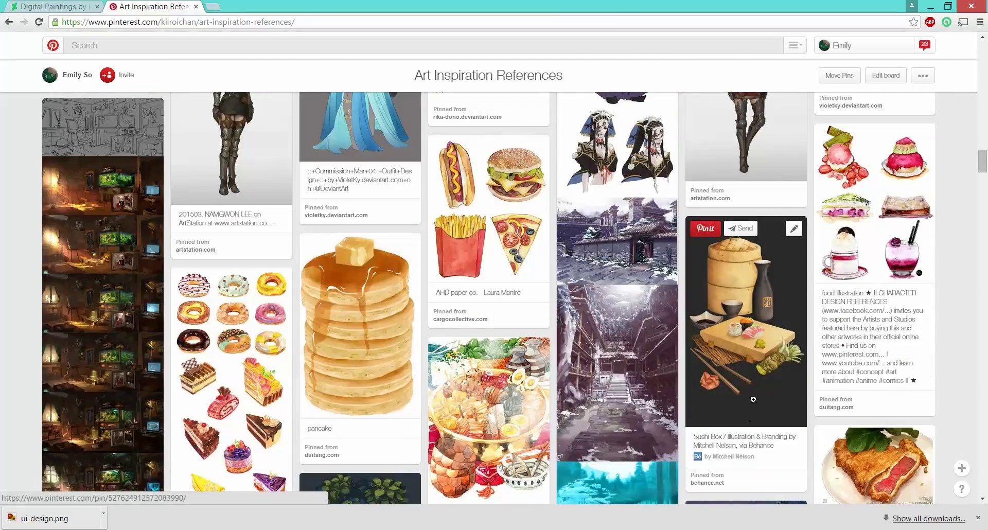
{"action": "scroll", "coordinate": [612, 411], "scroll_direction": "down", "scroll_amount": 7}
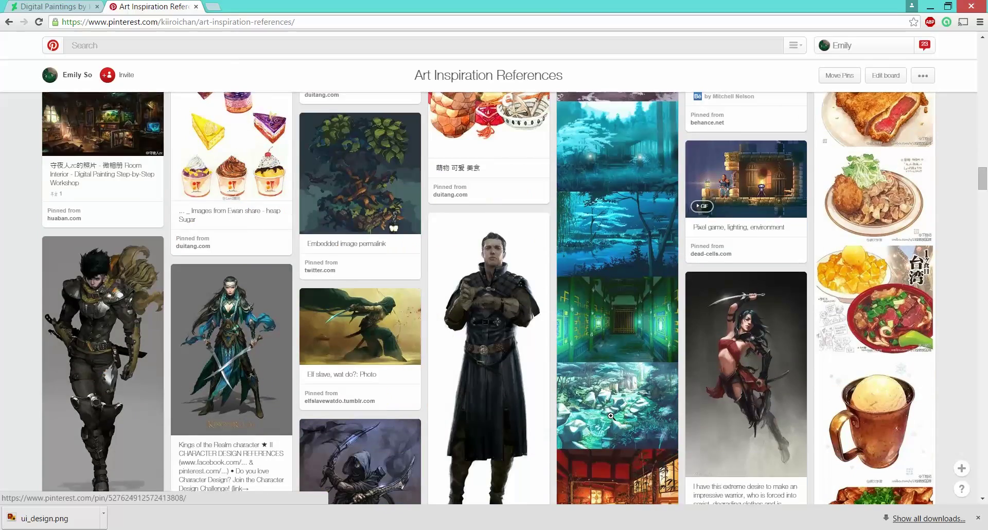
{"action": "scroll", "coordinate": [611, 416], "scroll_direction": "down", "scroll_amount": 5}
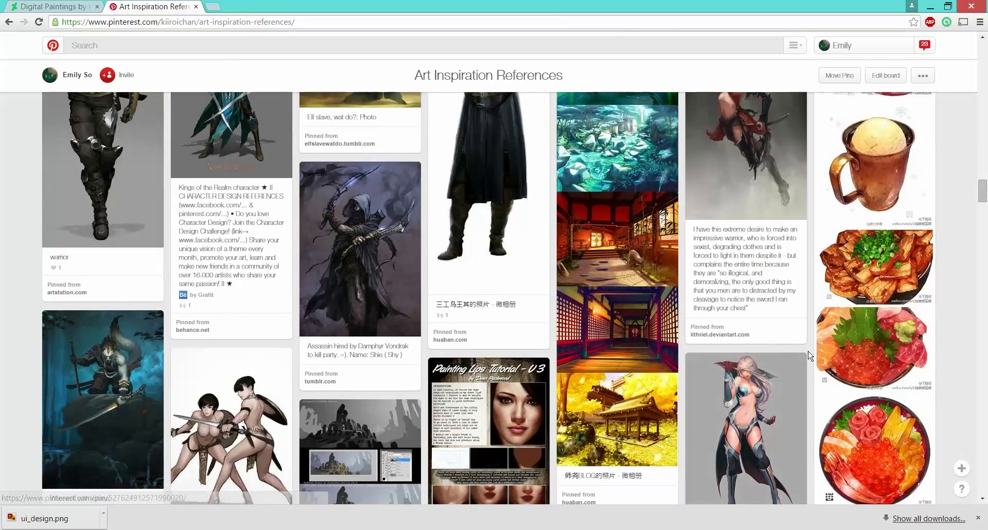
{"action": "scroll", "coordinate": [808, 355], "scroll_direction": "down", "scroll_amount": 8}
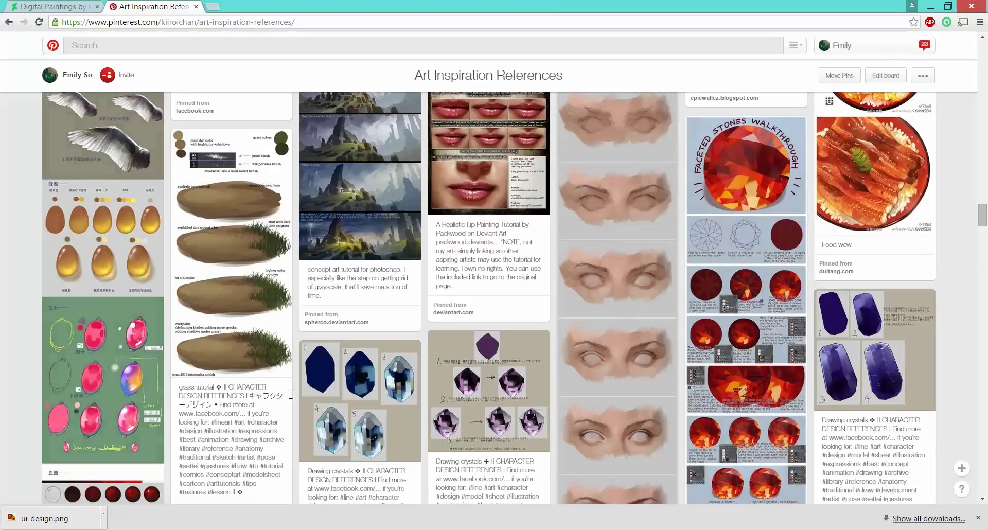
{"action": "scroll", "coordinate": [951, 411], "scroll_direction": "down", "scroll_amount": 6}
{"action": "scroll", "coordinate": [960, 410], "scroll_direction": "down", "scroll_amount": 2}
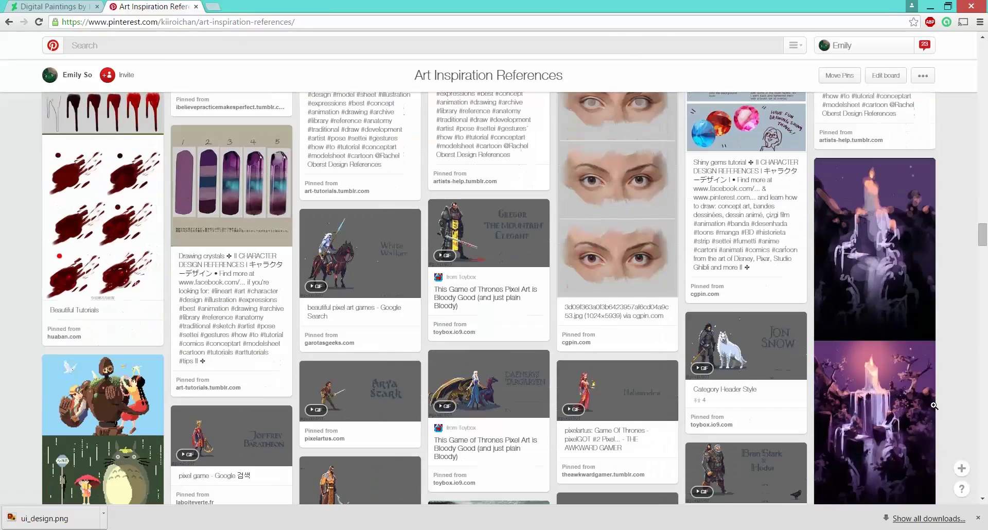